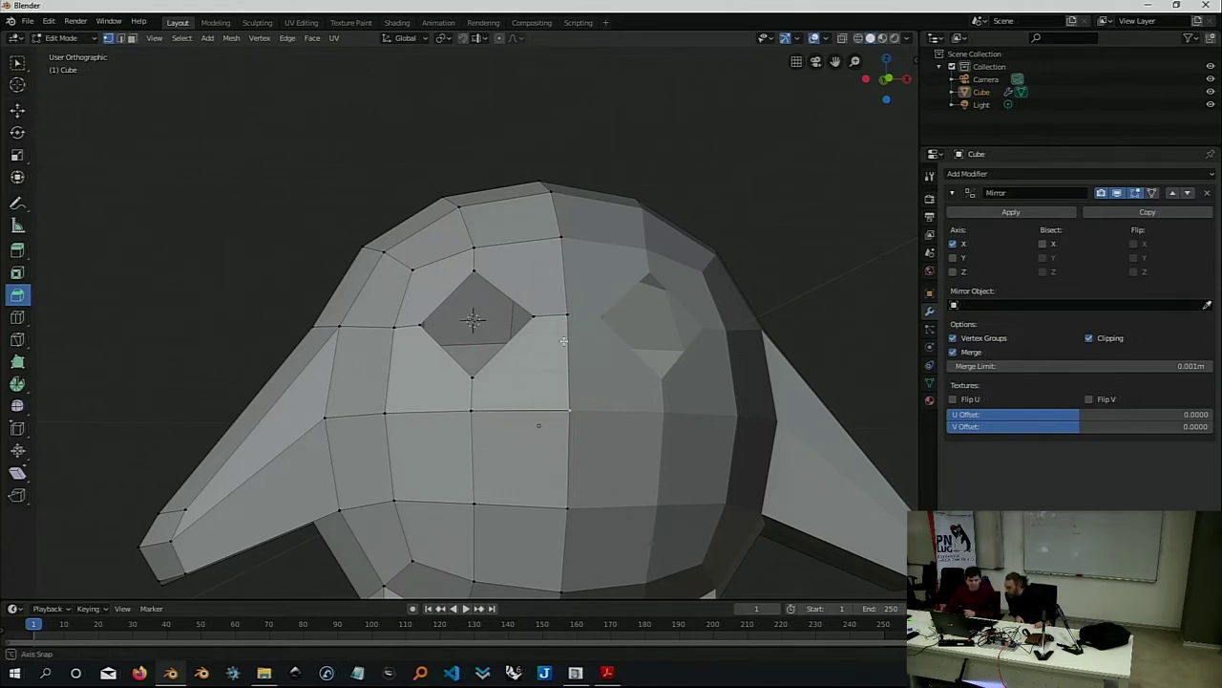
Try a vertex bevel on a head vertex, then undo it, leaving the mesh unchanged.
middle_drag(819, 342, 598, 358)
scroll(597, 357, down, 1)
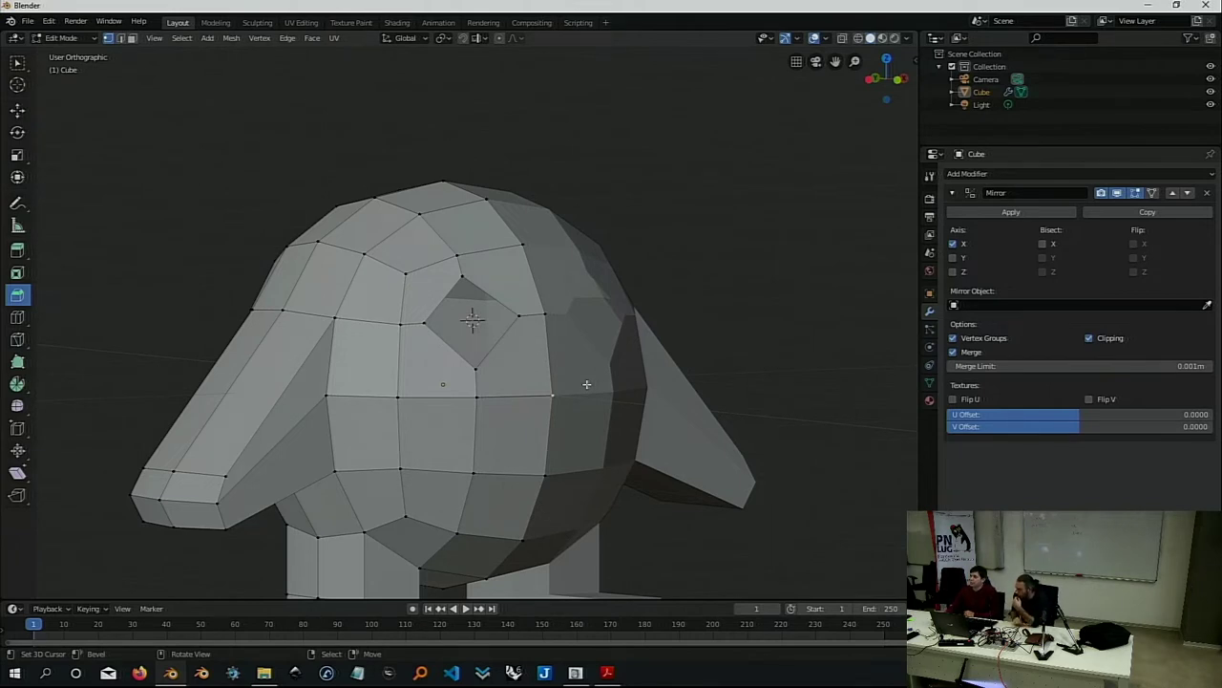
key(ctrl+v)
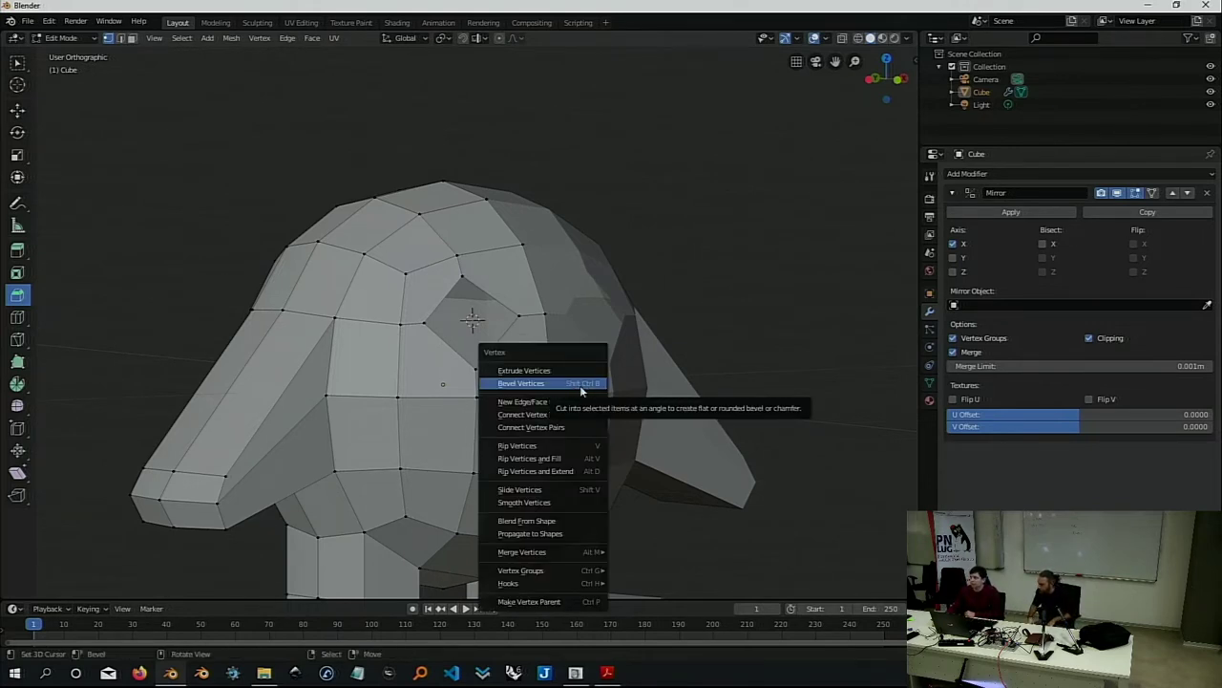
click(587, 385)
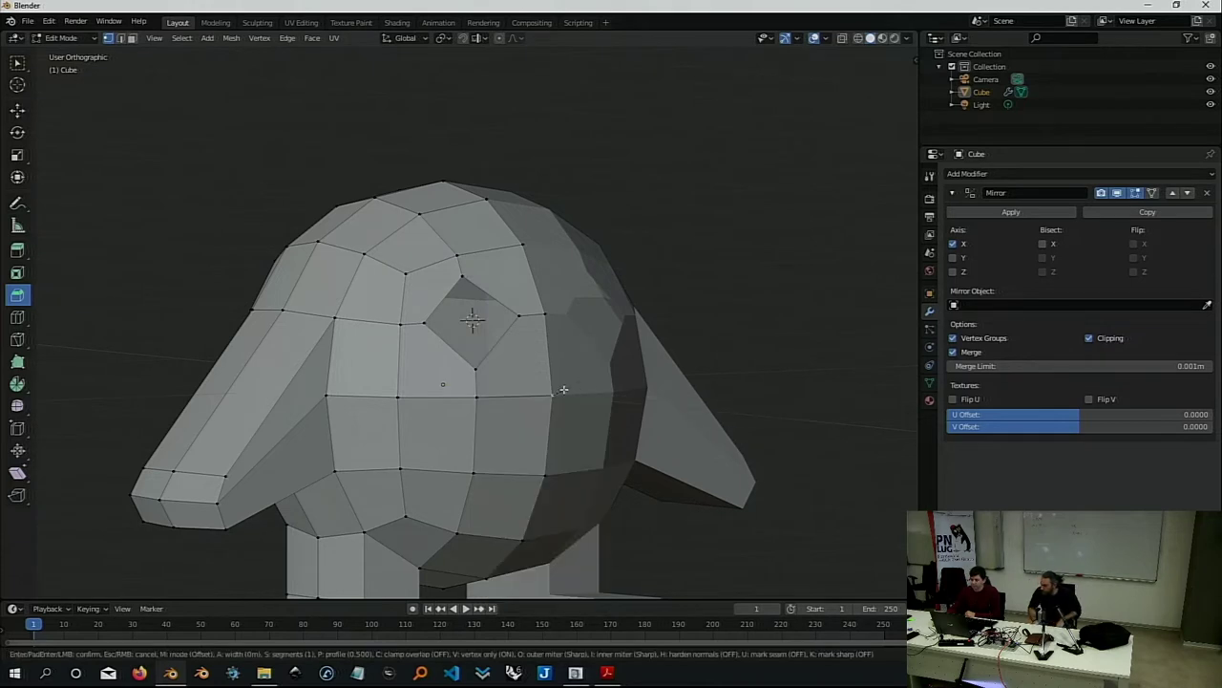
click(471, 435)
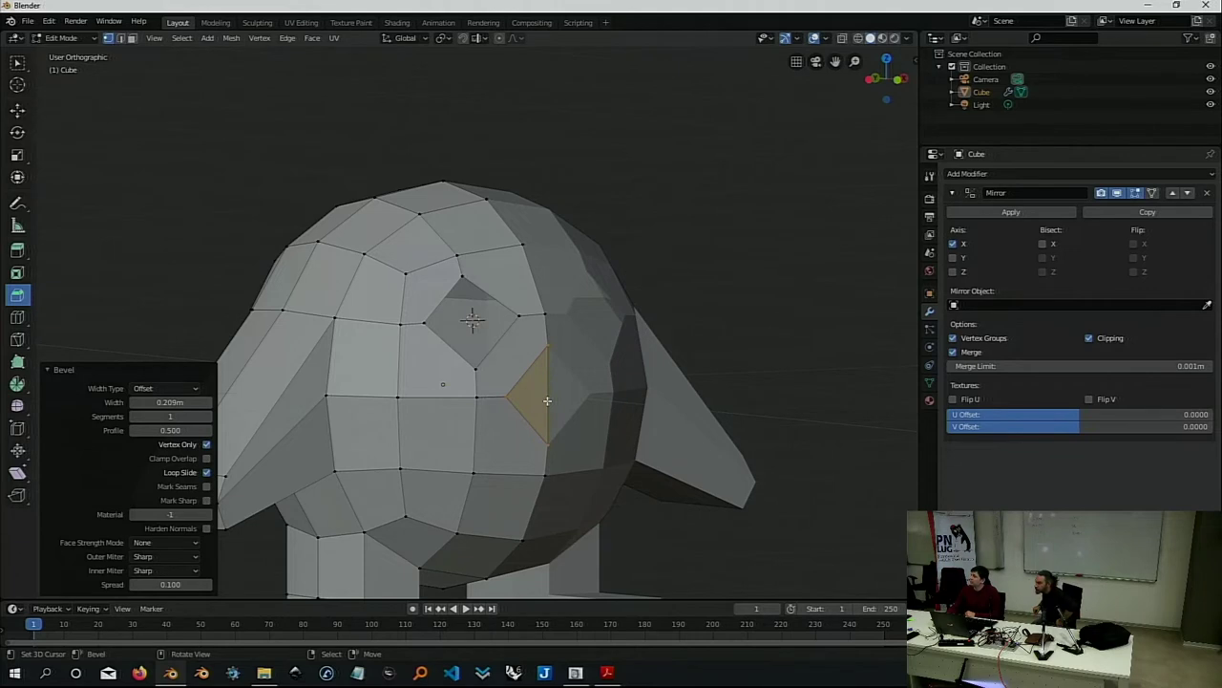
key(ctrl+z)
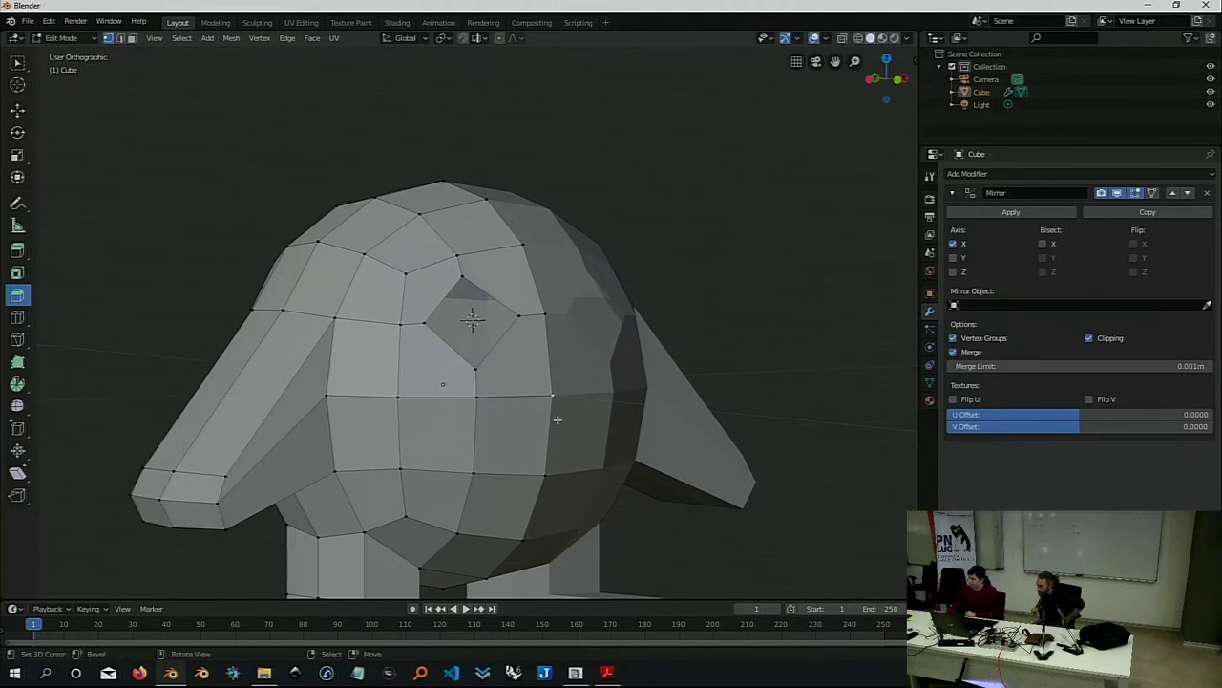
key(ctrl+v)
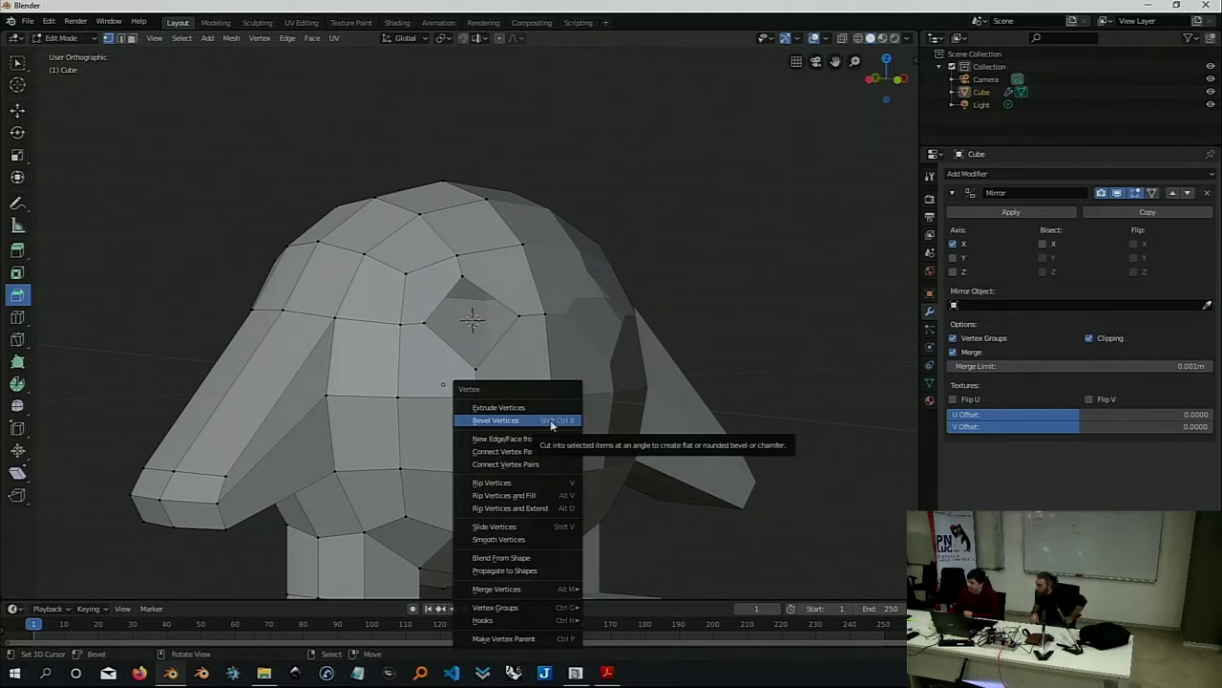
Bevel the head vertex beside the eye into a small triangular face 0.2 m wide.
click(550, 419)
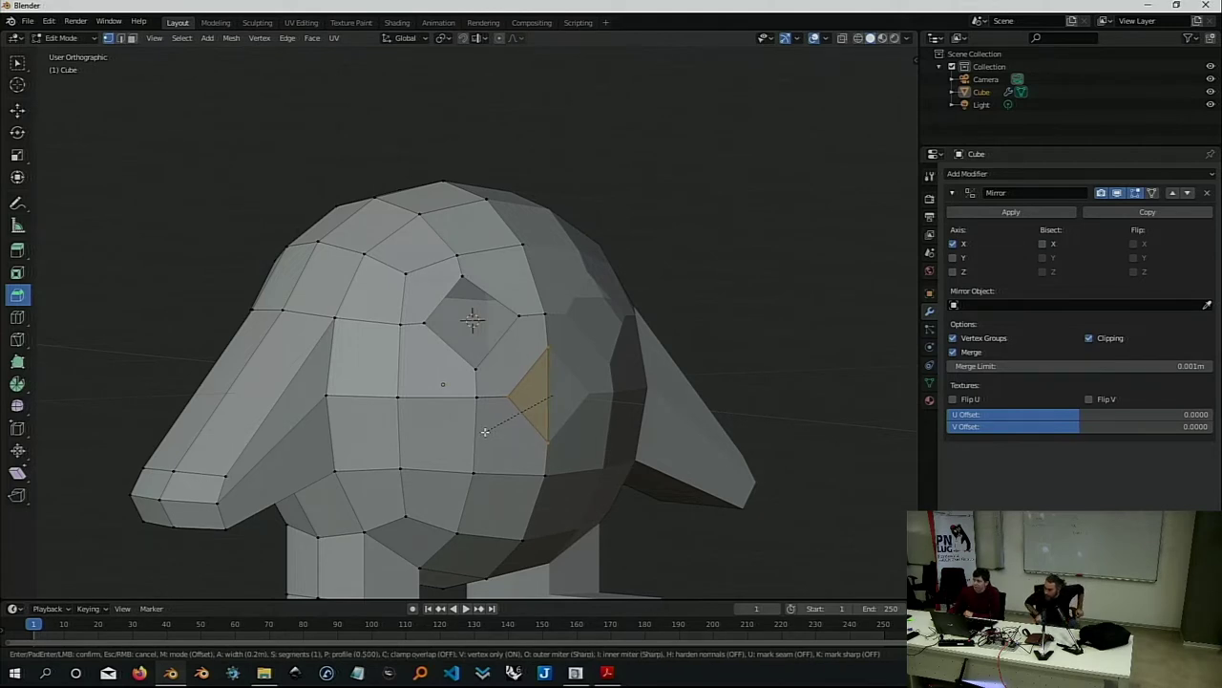
click(484, 431)
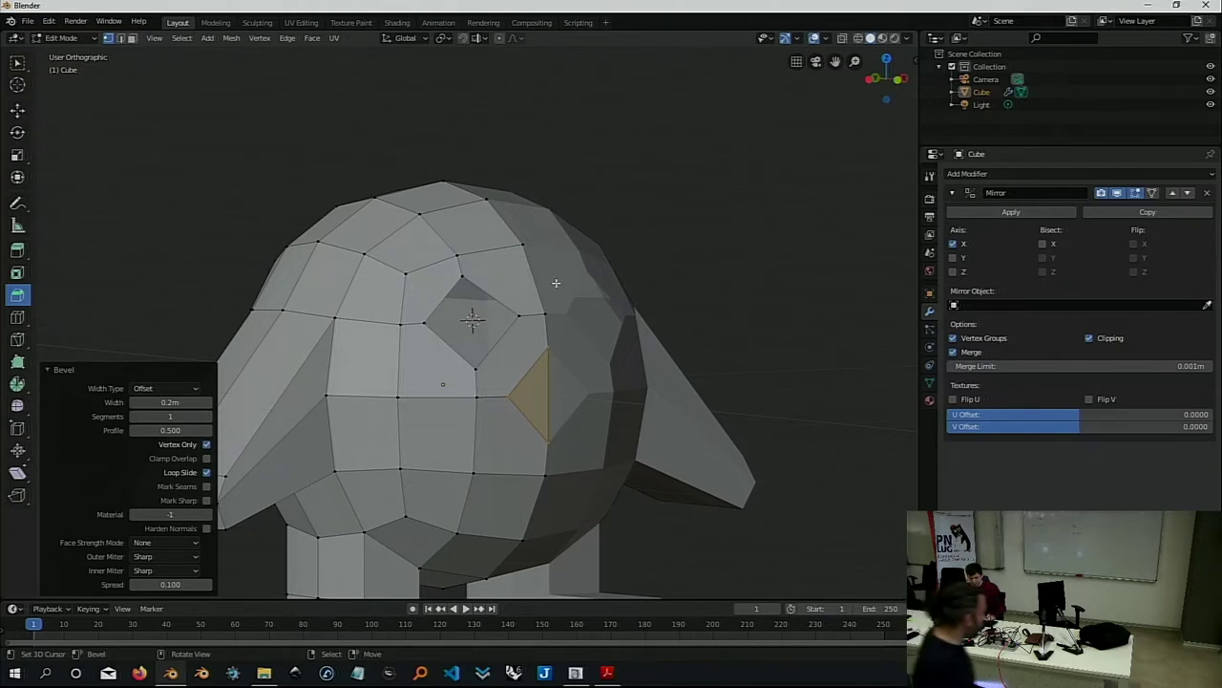
Extrude the triangular face 0.645 m along its normal into a beak and inspect it.
key(e)
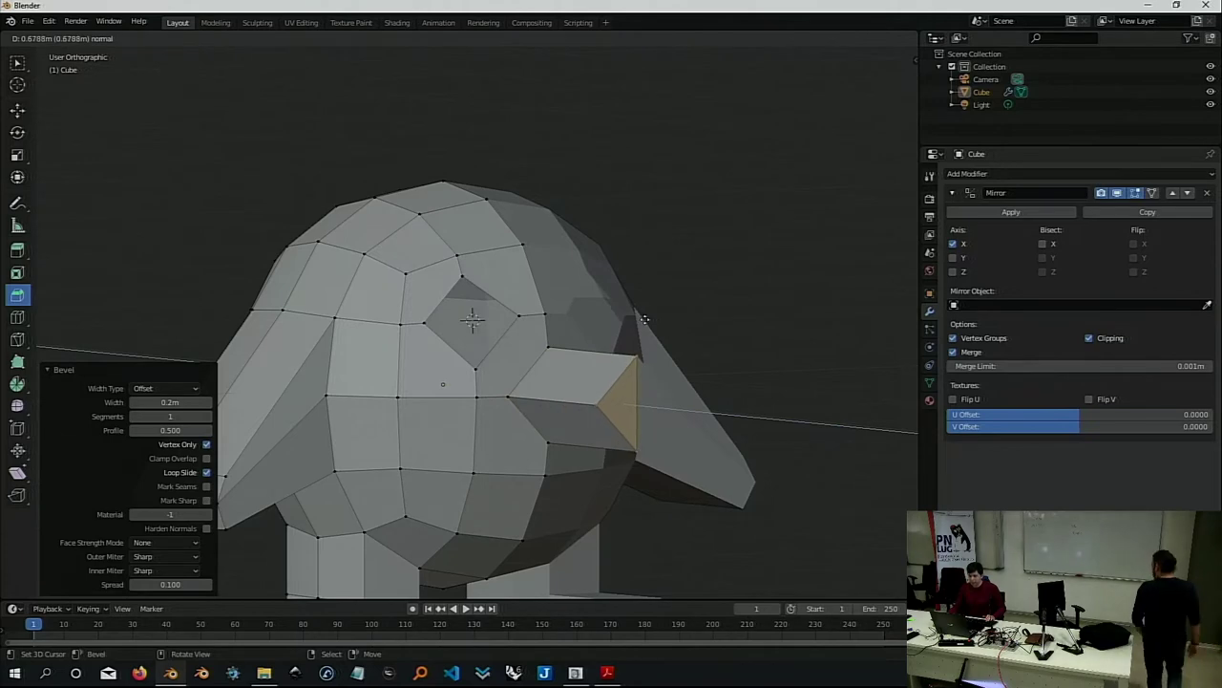
click(639, 318)
middle_drag(639, 318, 546, 340)
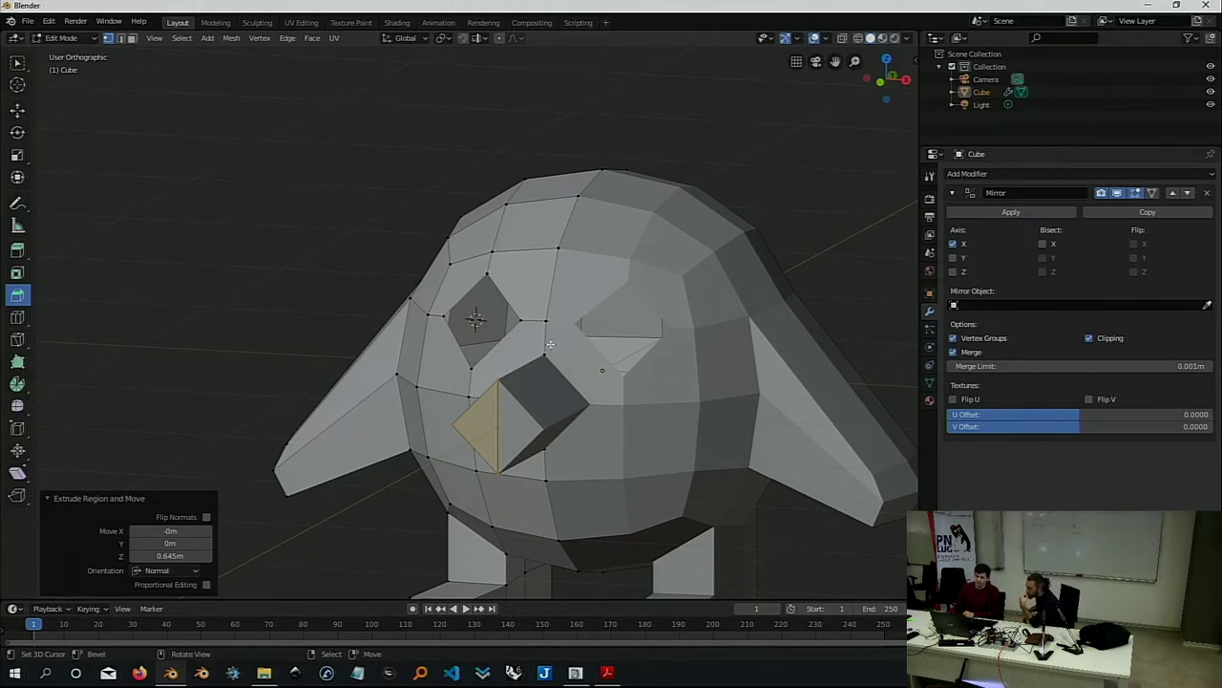
middle_drag(550, 343, 588, 334)
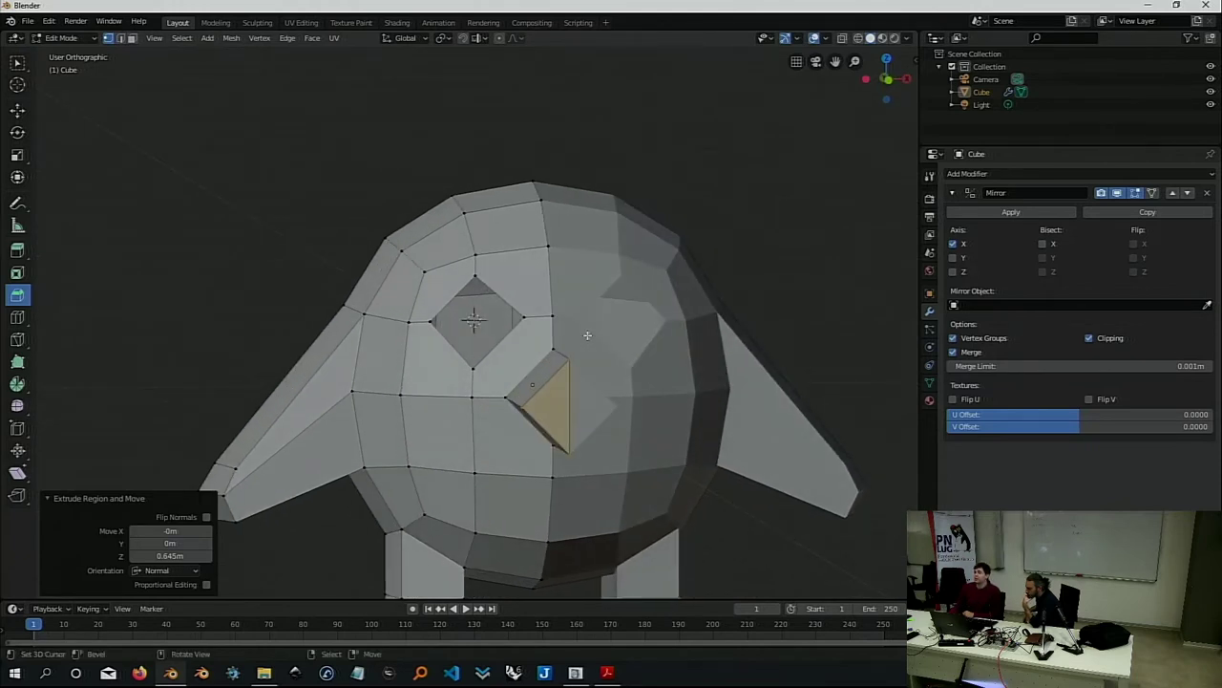
middle_drag(583, 334, 598, 349)
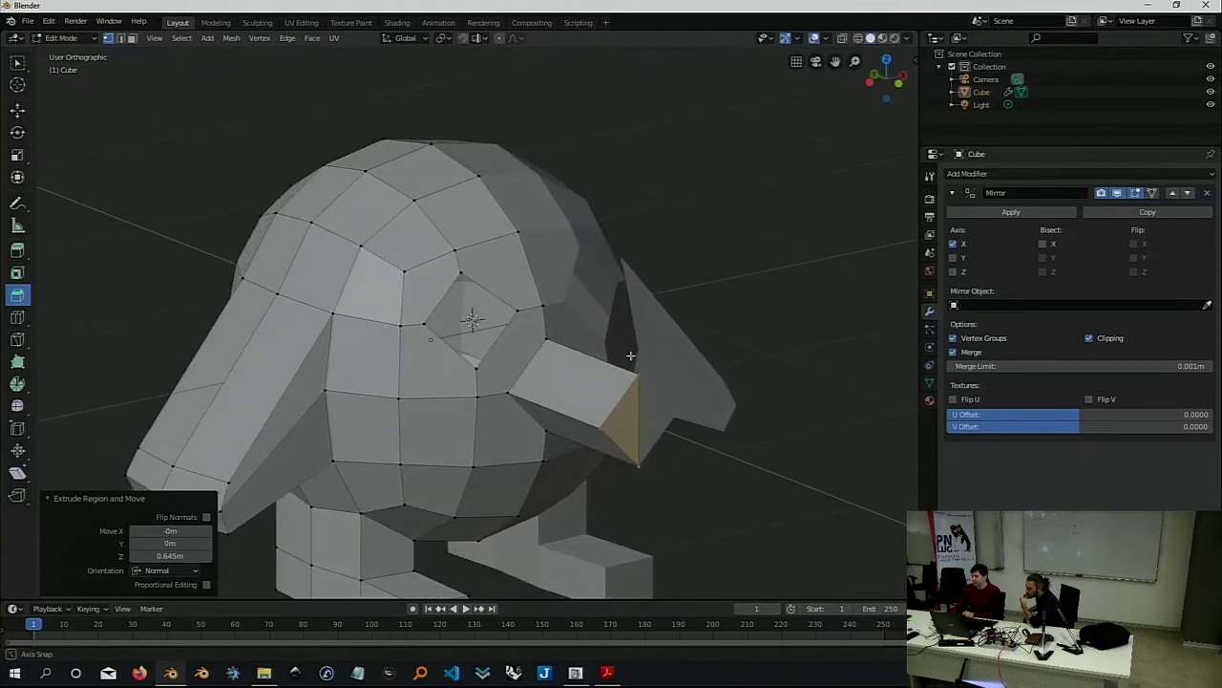
scroll(598, 349, down, 3)
scroll(598, 355, up, 2)
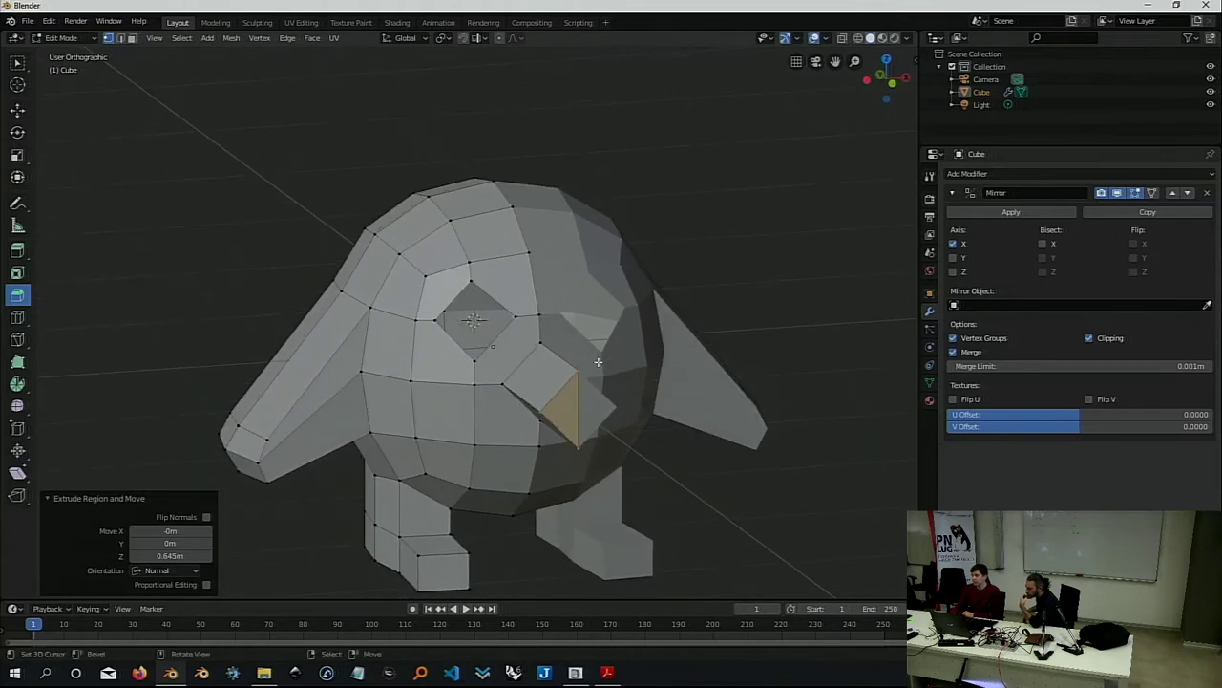
scroll(598, 361, up, 1)
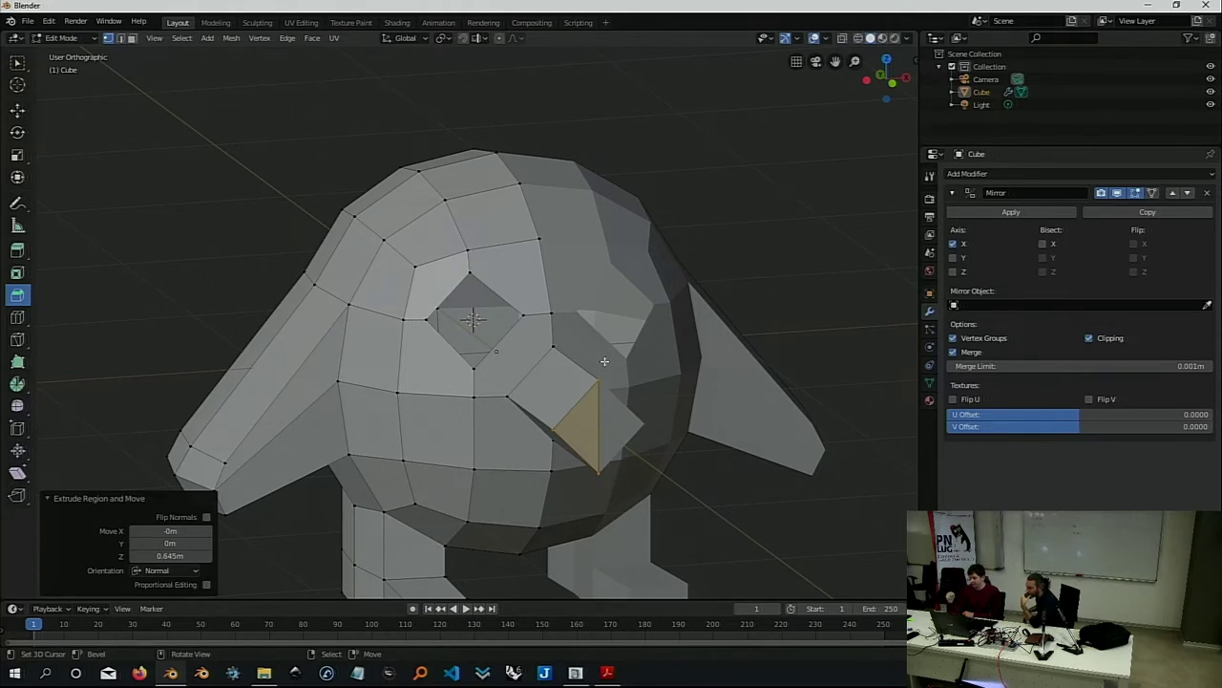
Scale the beak's end face to 0.220 so it tapers, then frame the tip.
key(s)
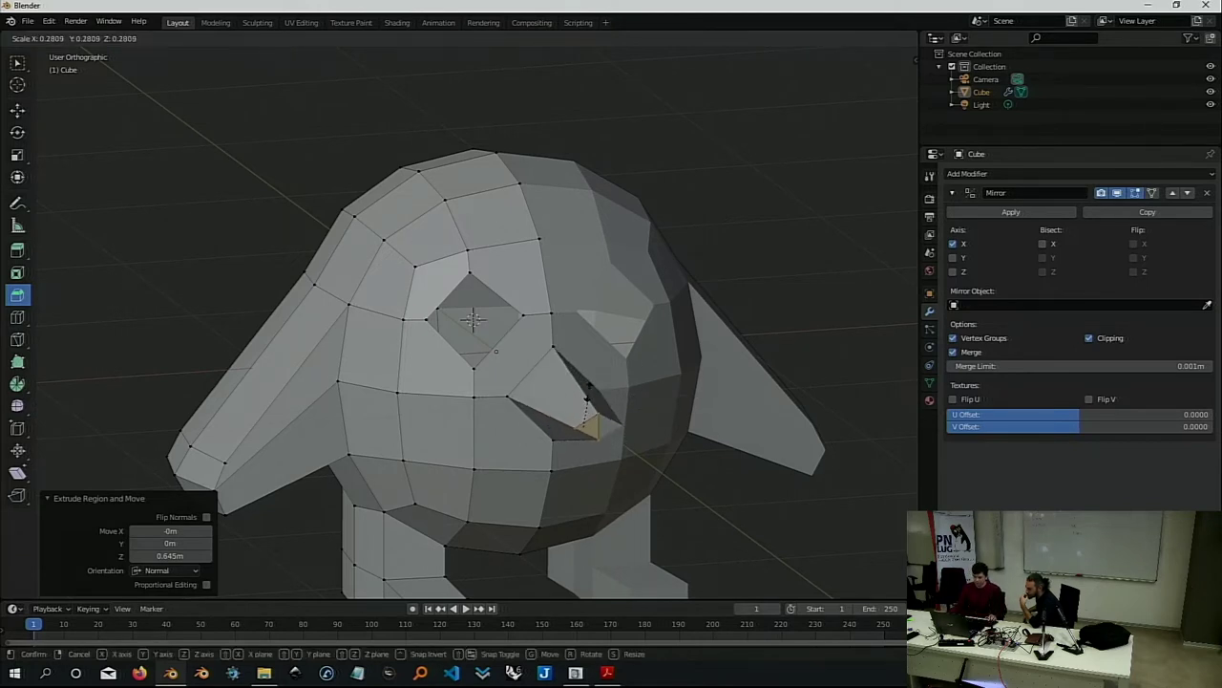
click(587, 400)
scroll(635, 447, up, 2)
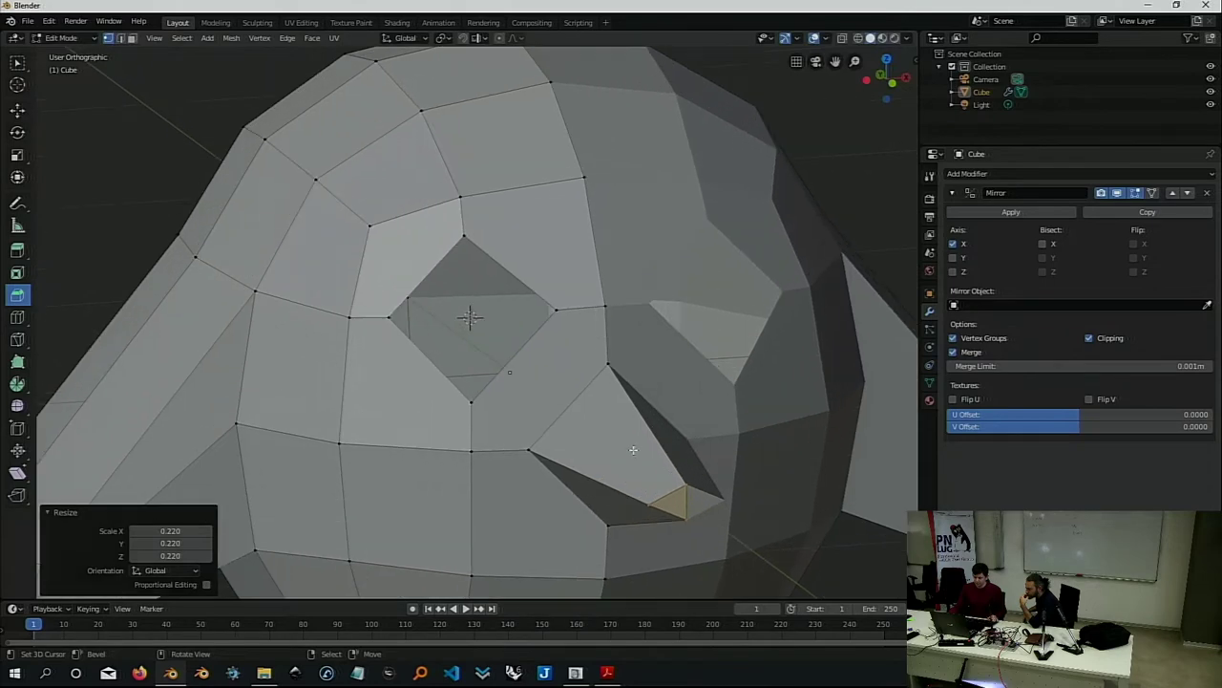
scroll(635, 447, up, 1)
mouse_move(602, 423)
shift+middle_down()
mouse_move(501, 253)
mouse_move(472, 247)
shift+middle_up()
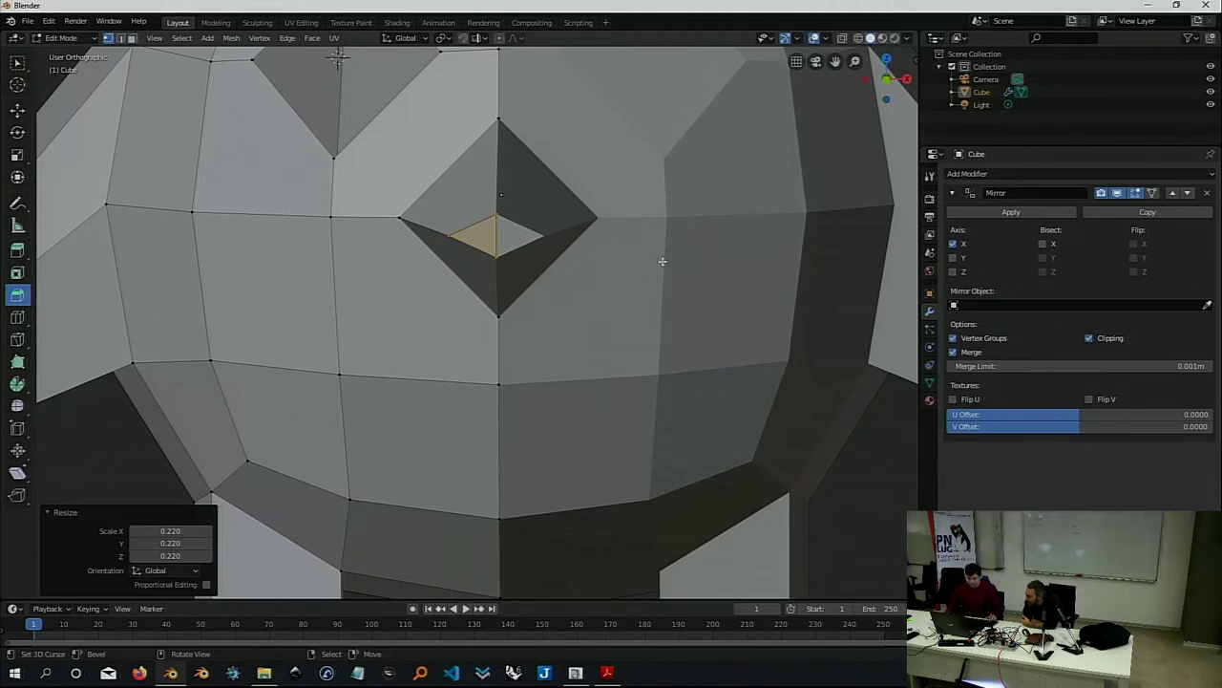
Shrink the beak tip again and move it 0.0366 m along X.
key(s)
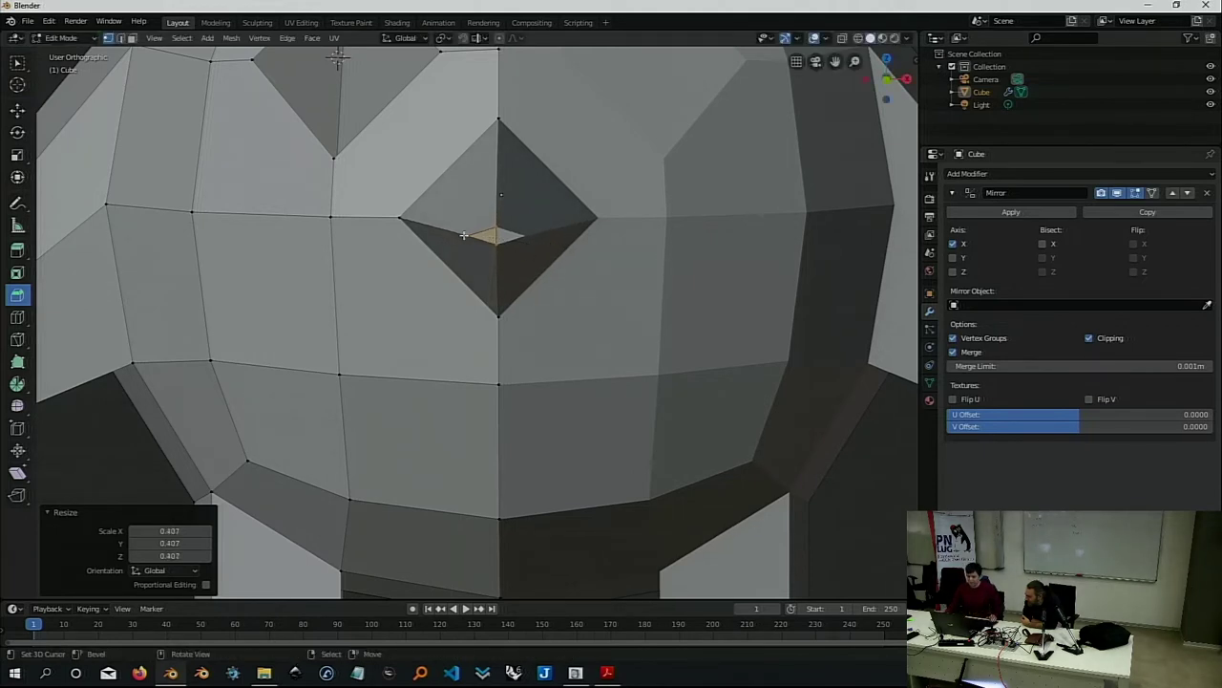
click(466, 237)
key(g)
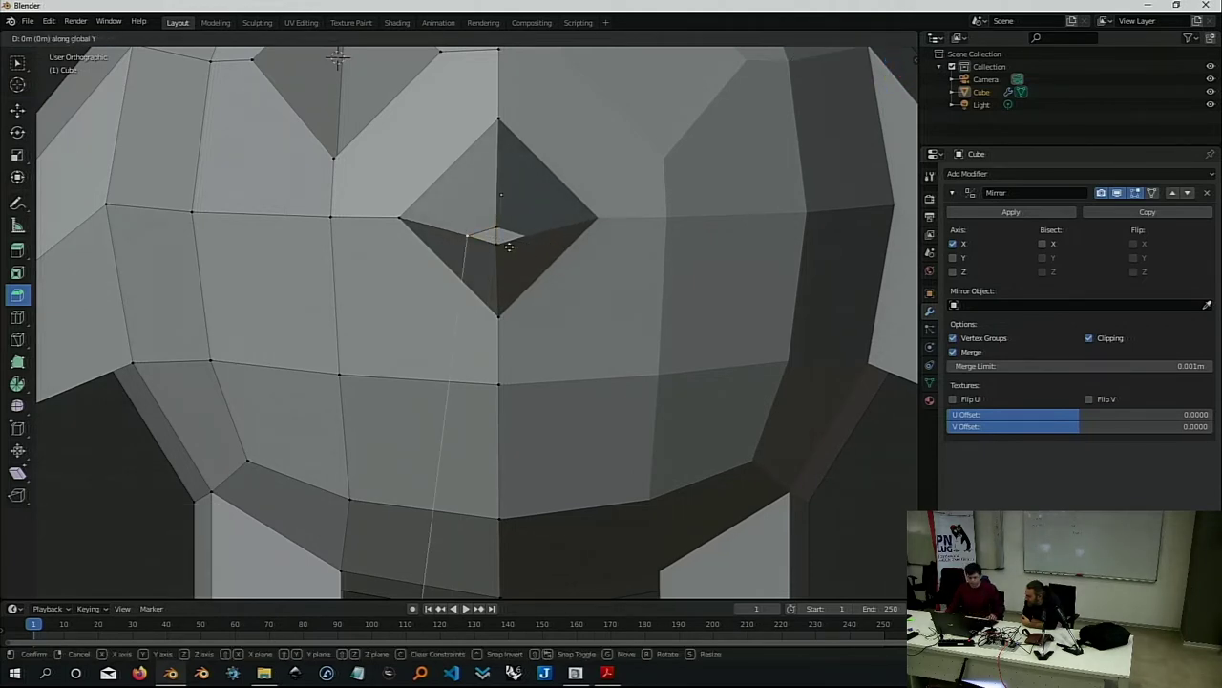
key(x)
click(513, 247)
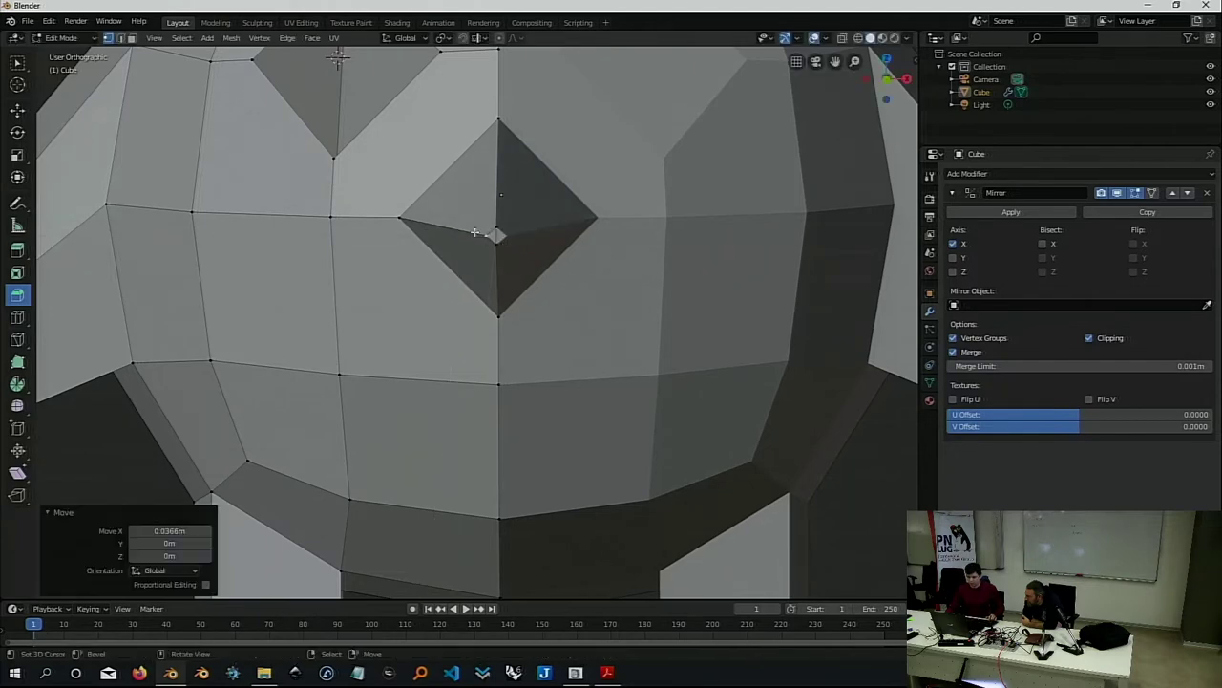
middle_drag(513, 247, 519, 278)
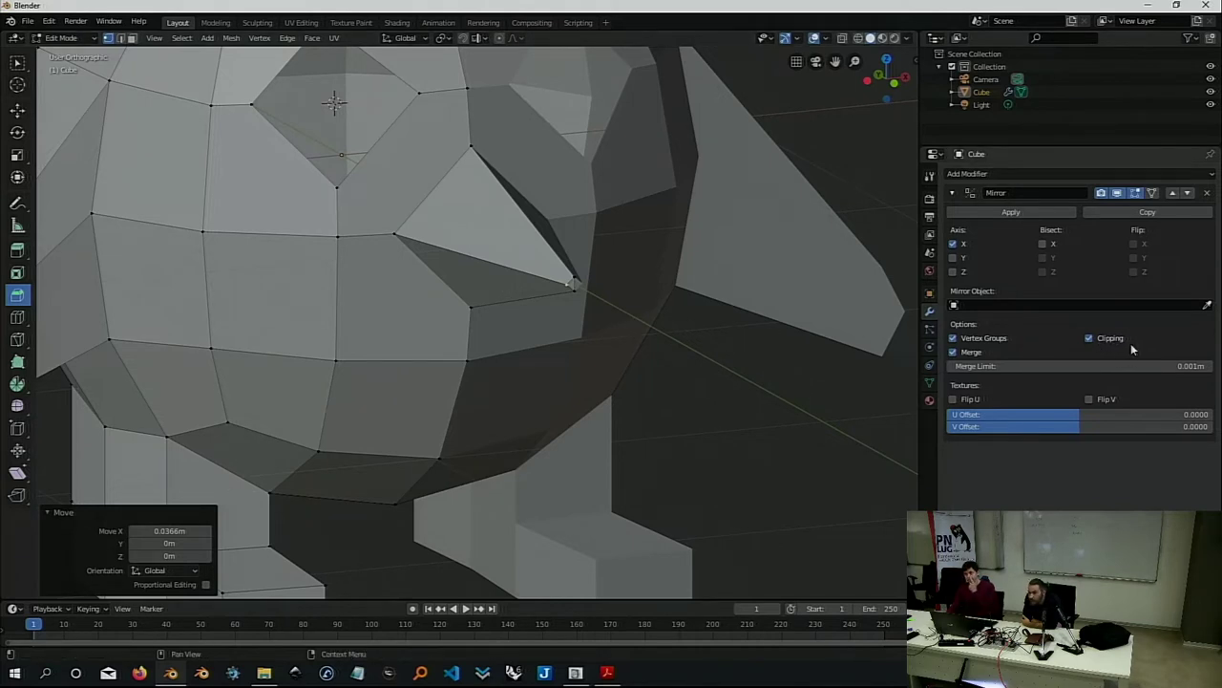
Undo the last tip edits, rescale the end face to 0.115 and move it 0.0536 m along X.
key(ctrl+z)
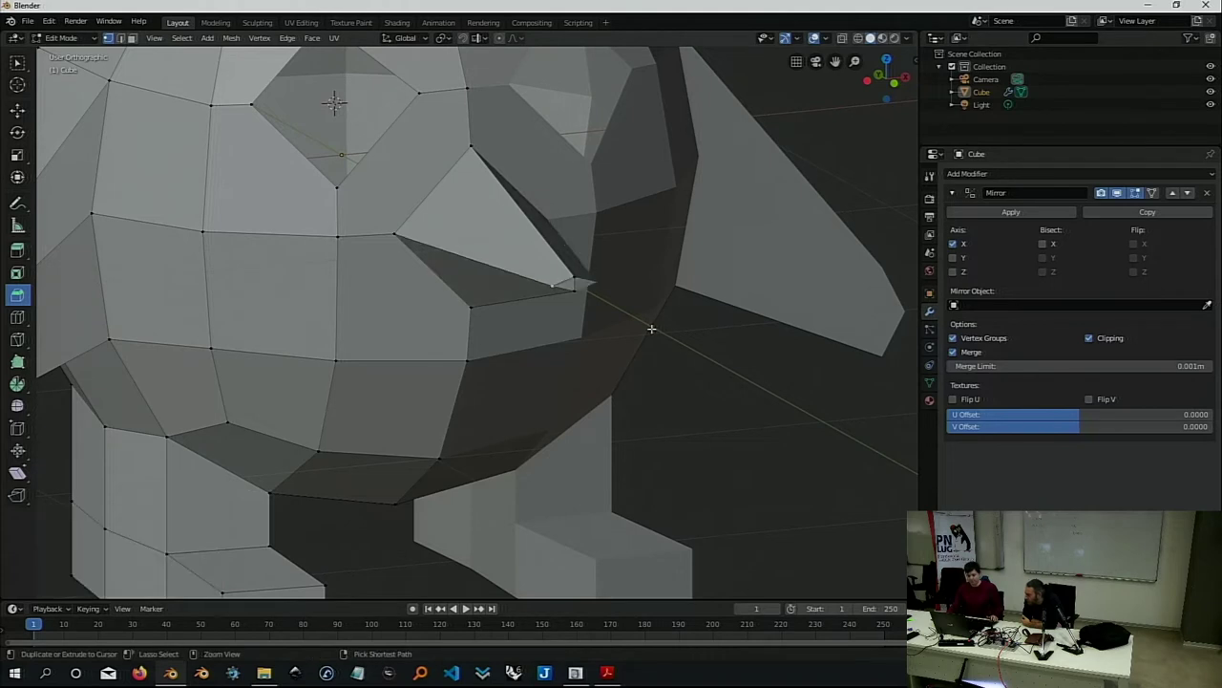
key(ctrl+z)
key(ctrl+z)
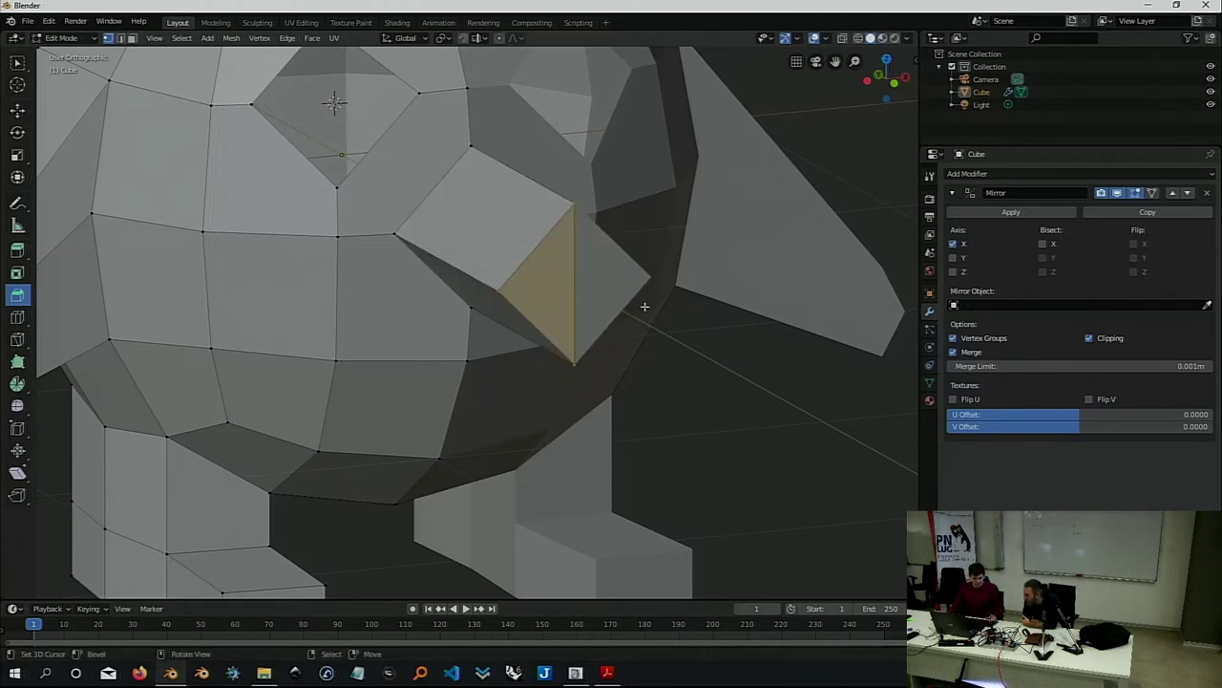
key(s)
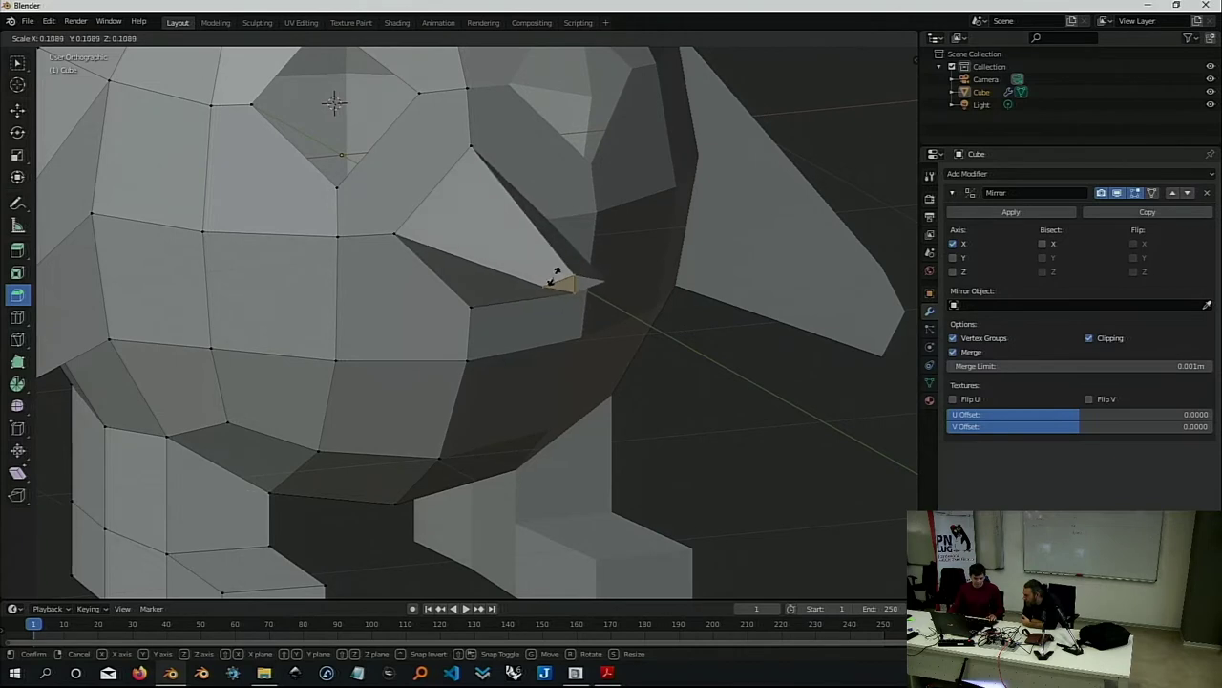
click(557, 274)
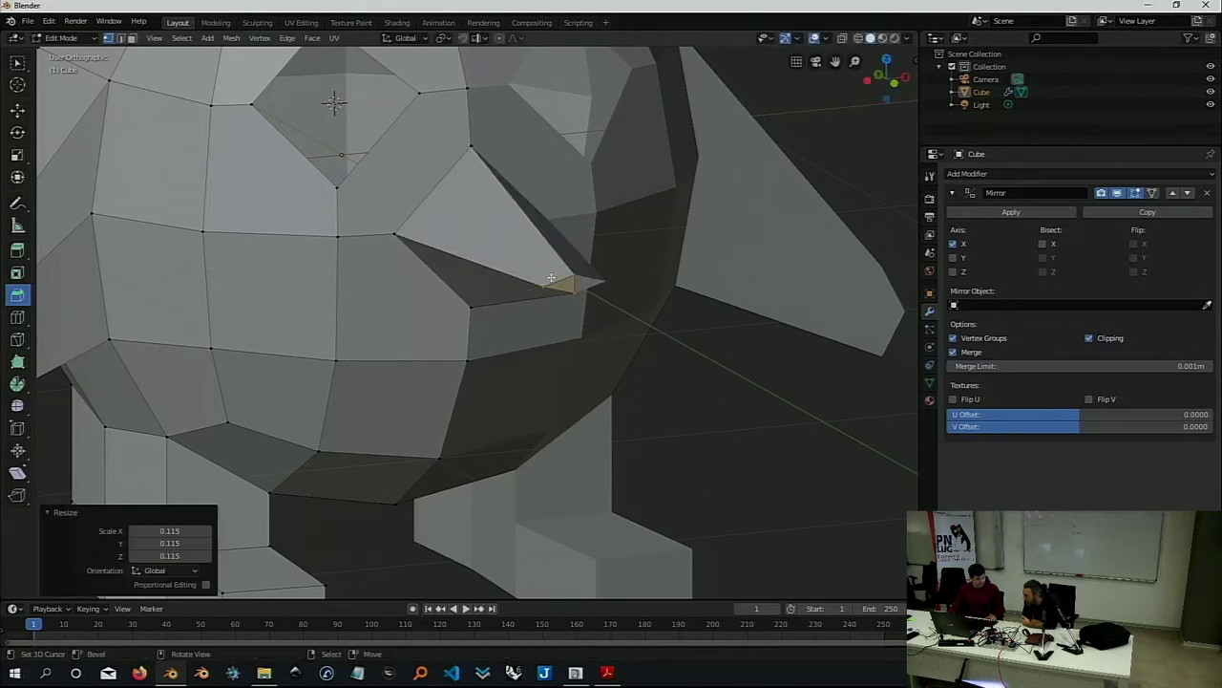
key(g)
key(x)
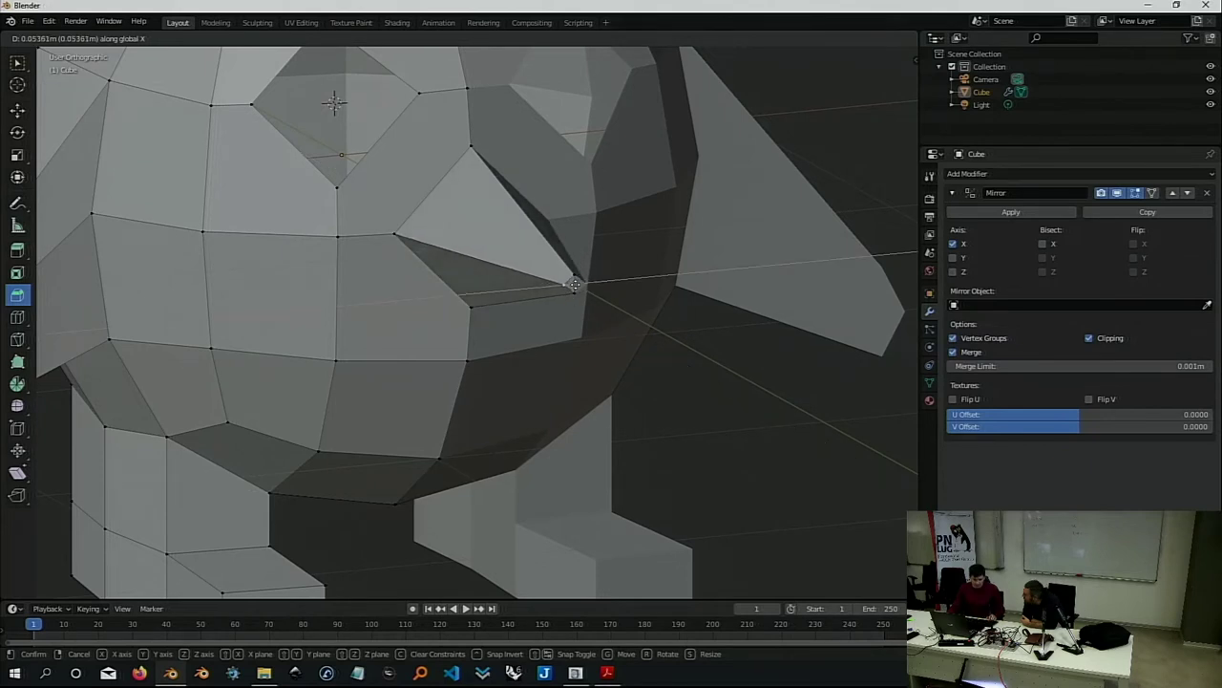
click(574, 283)
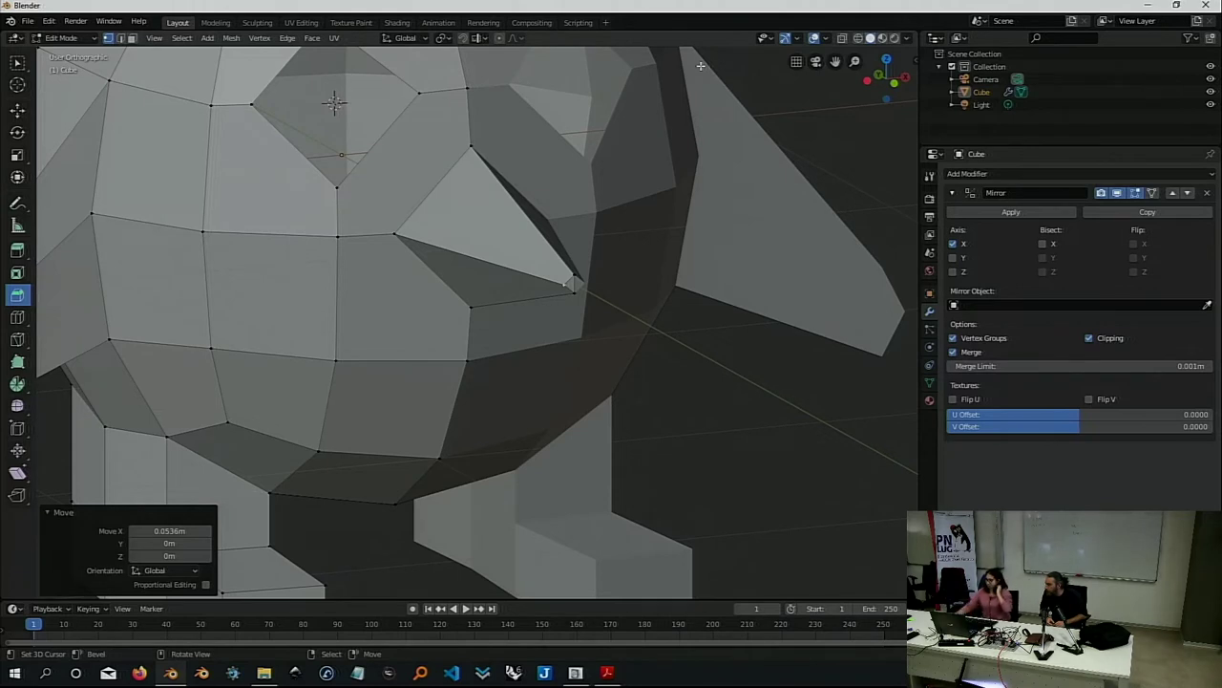
shift+right_click(253, 104)
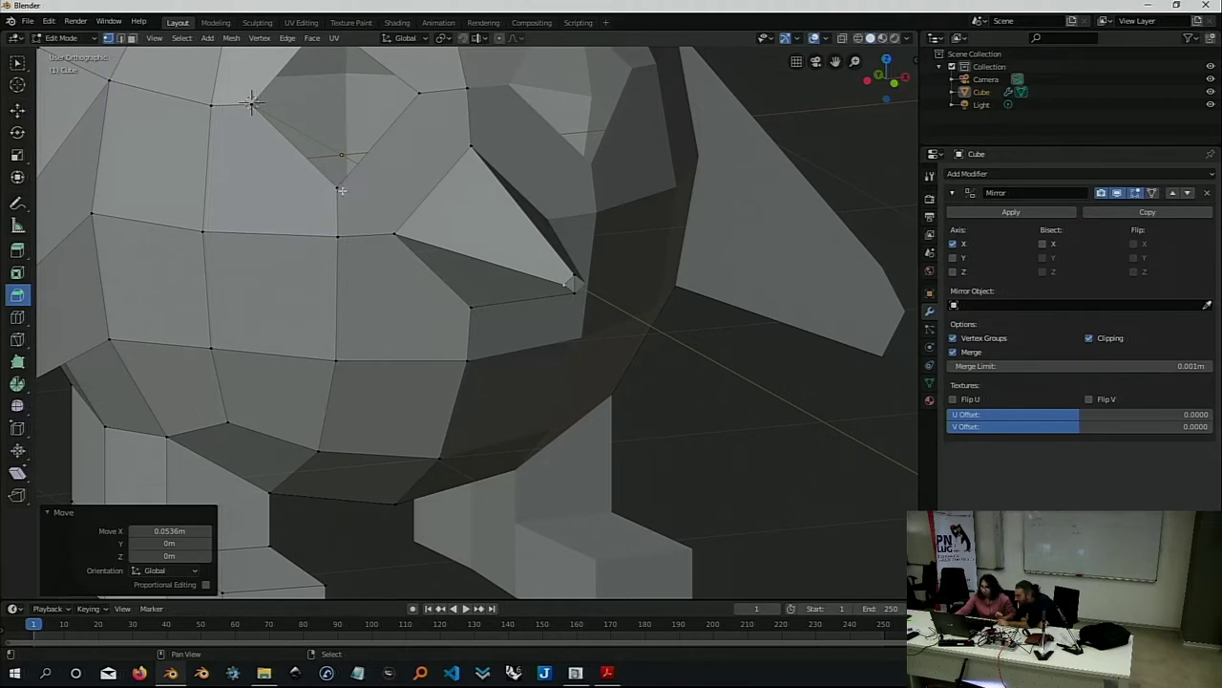
click(338, 189)
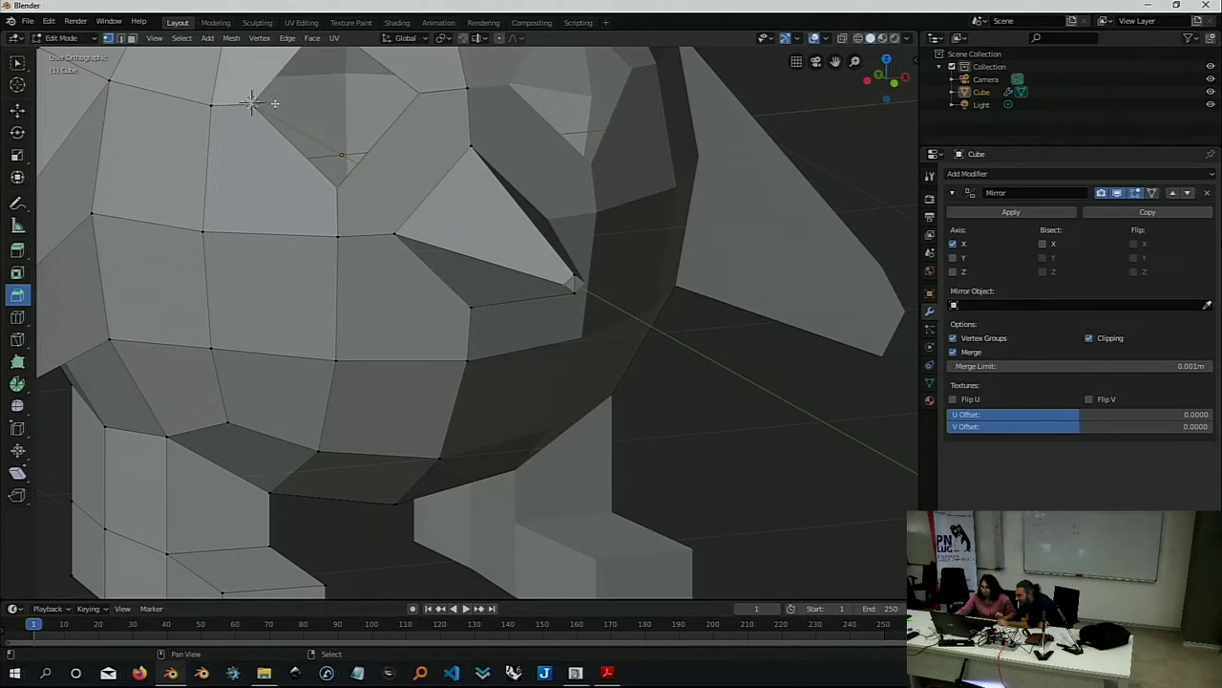
middle_drag(318, 97, 338, 142)
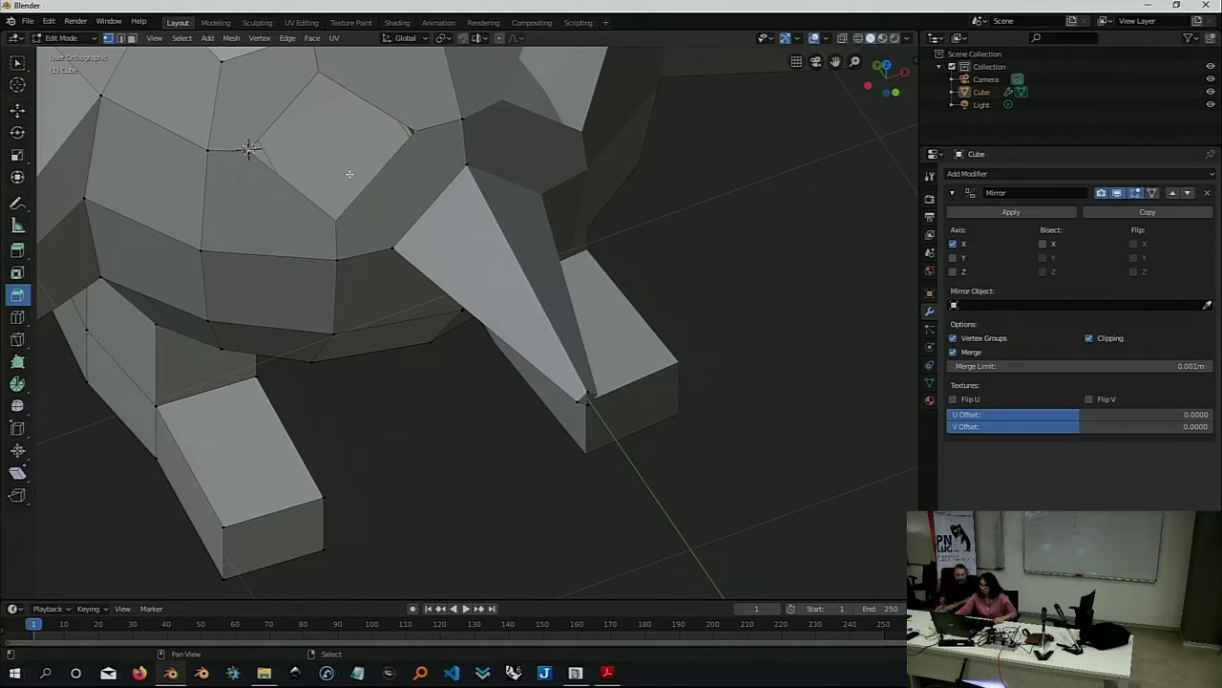
mouse_move(351, 171)
shift+middle_down()
mouse_move(298, 173)
mouse_move(283, 124)
mouse_move(360, 168)
shift+middle_up()
scroll(353, 150, down, 1)
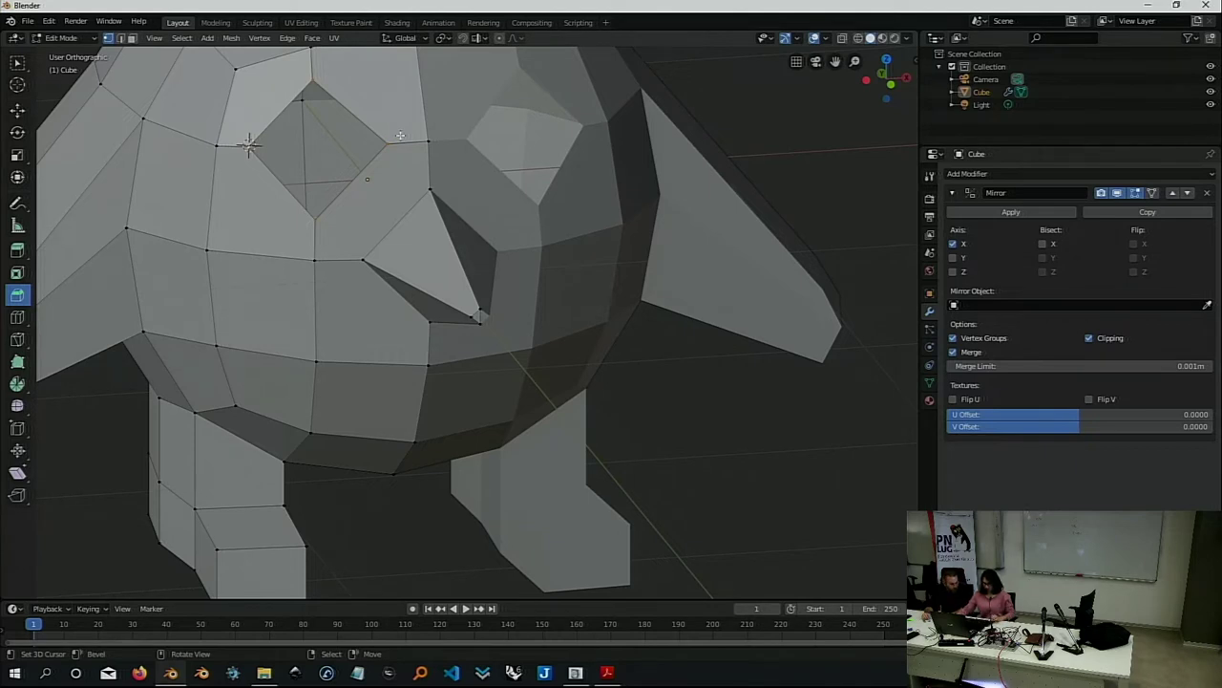
Snap the 3D cursor to the centre of the diamond eye face with Cursor to Selected.
key(shift)
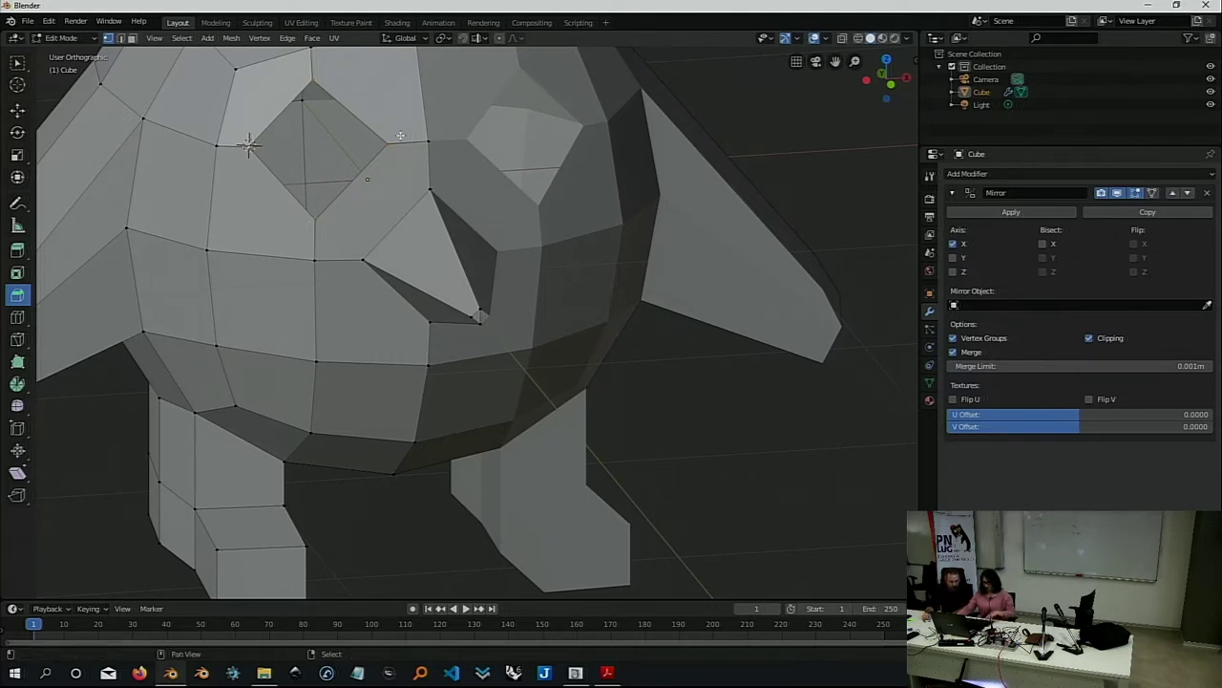
key(shift+s)
key(shift+s)
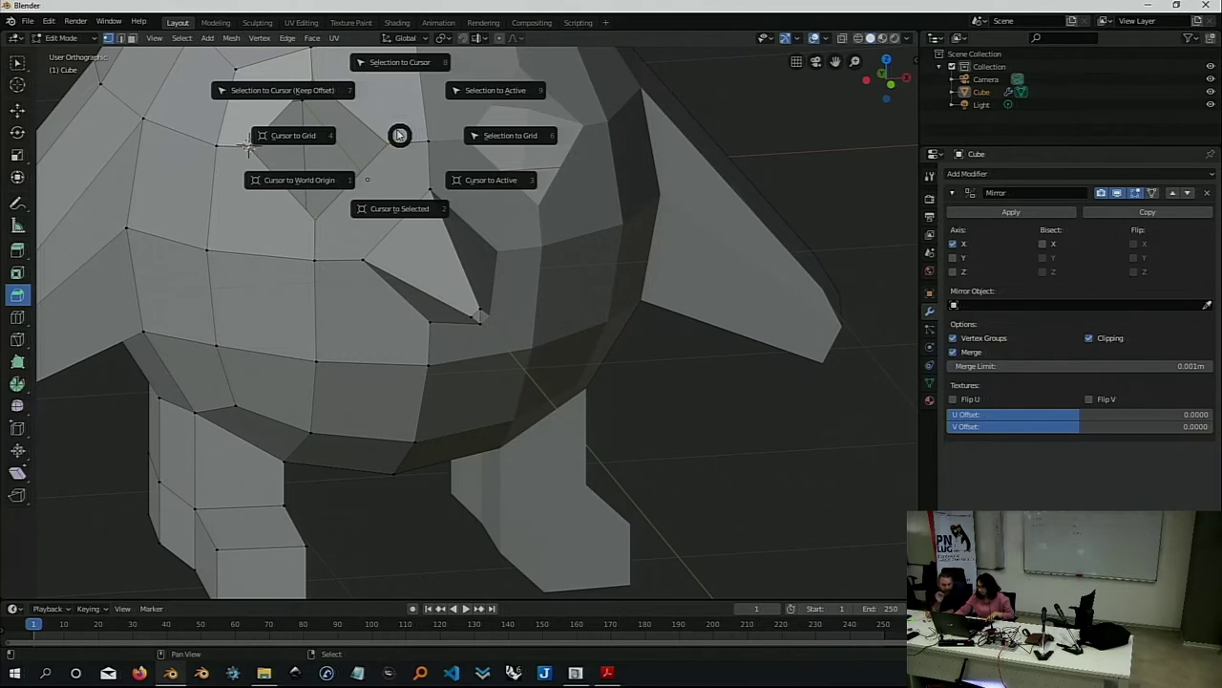
mouse_move(399, 208)
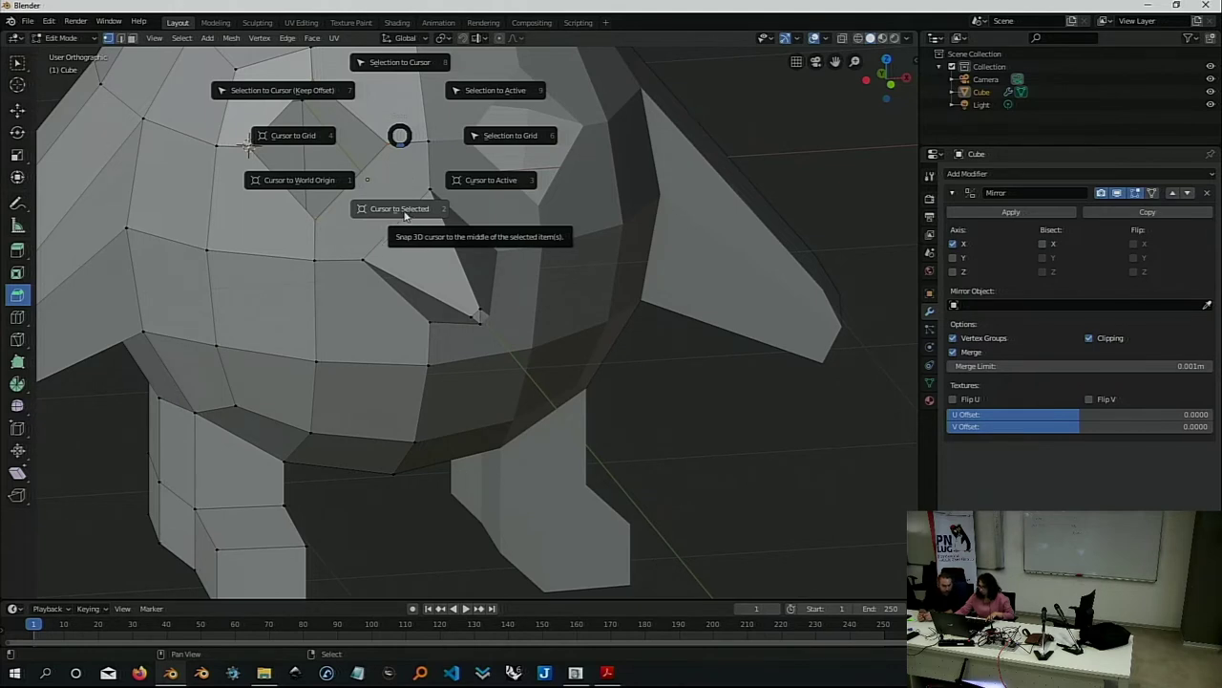
click(407, 212)
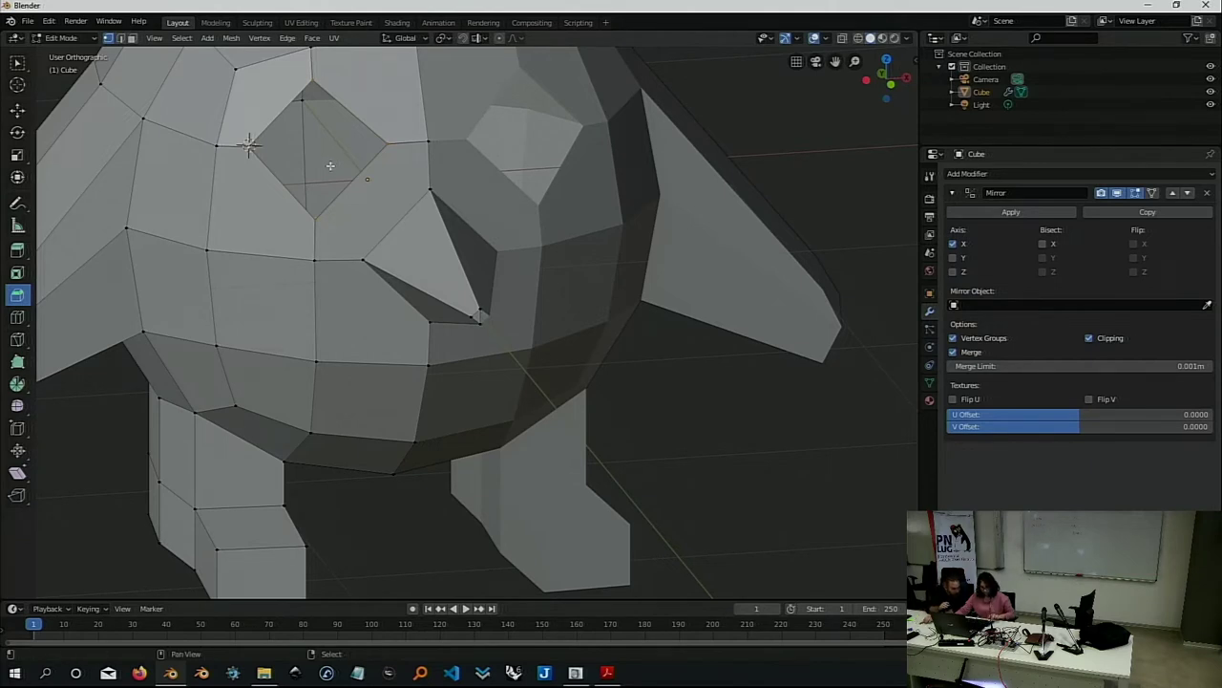
key(shift+s)
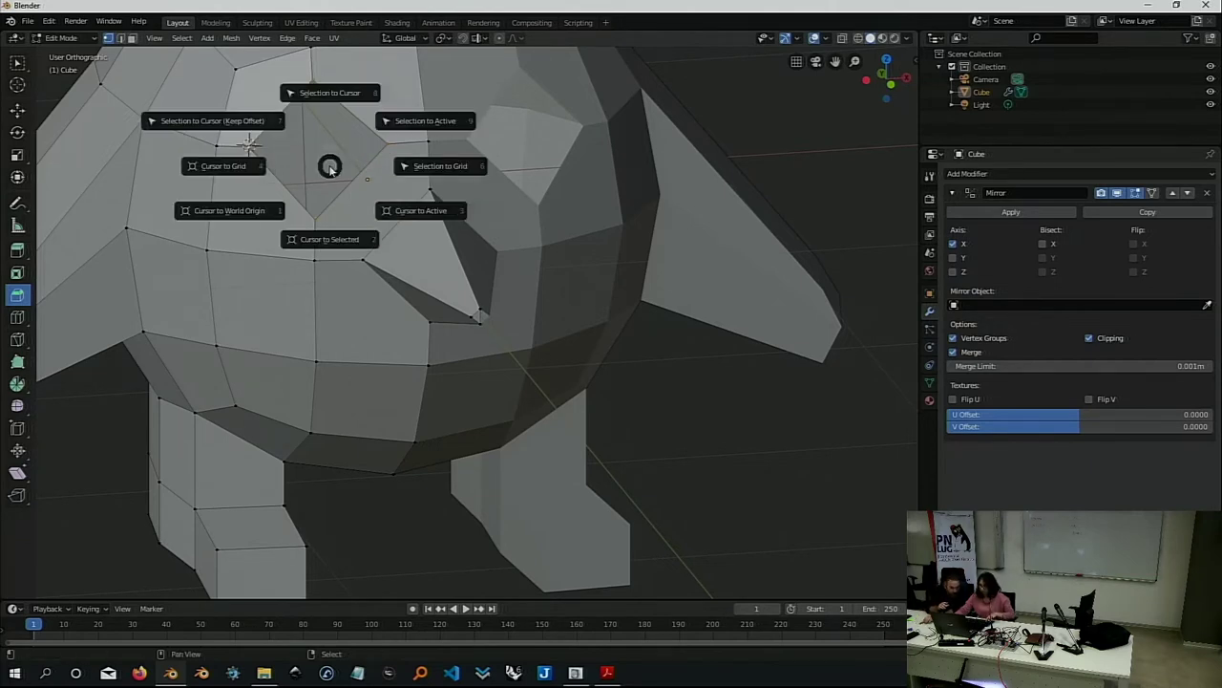
click(325, 238)
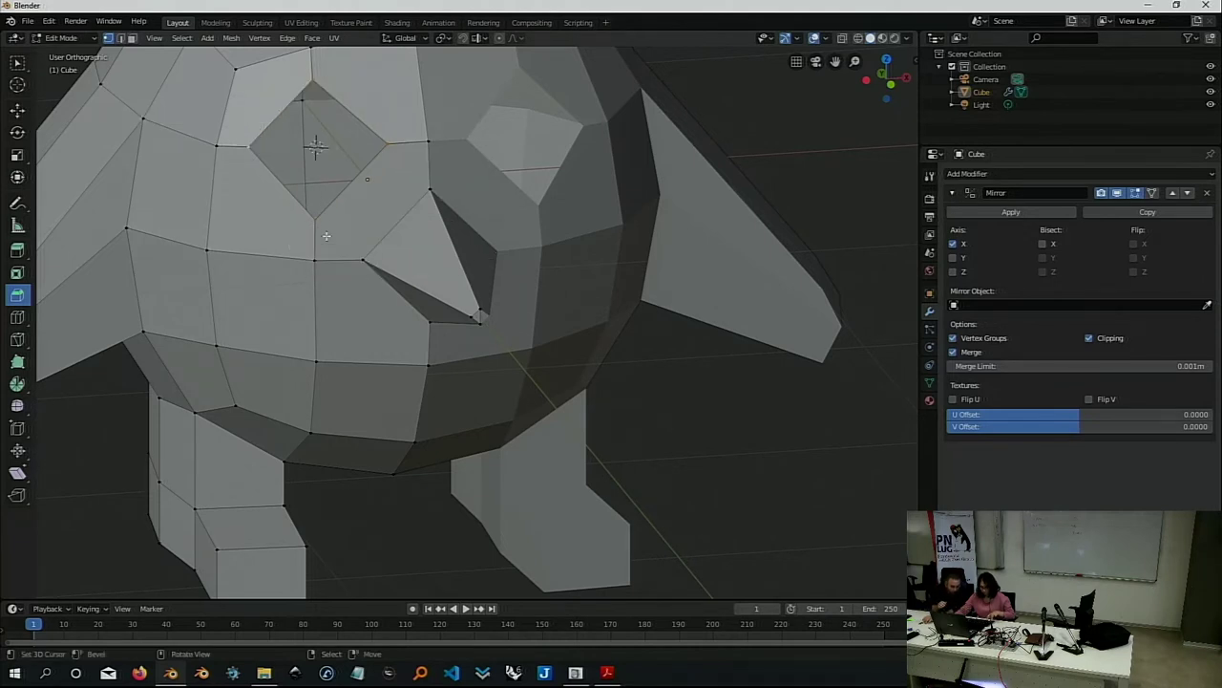
key(shift+s)
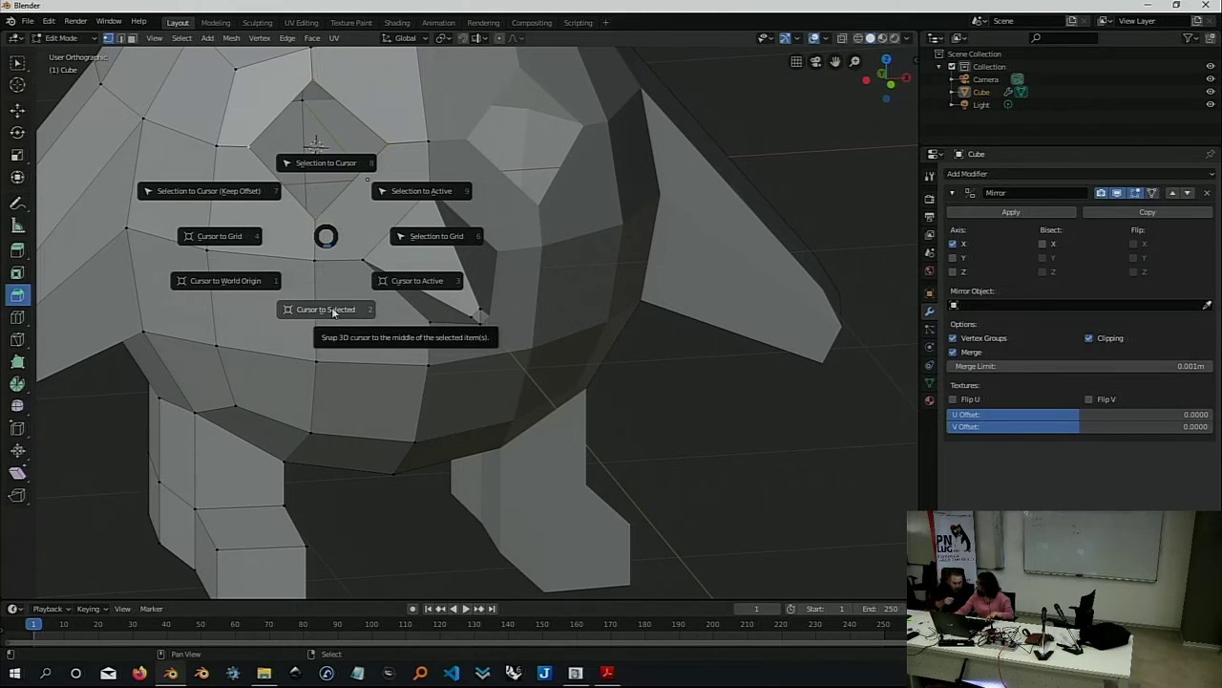
click(333, 313)
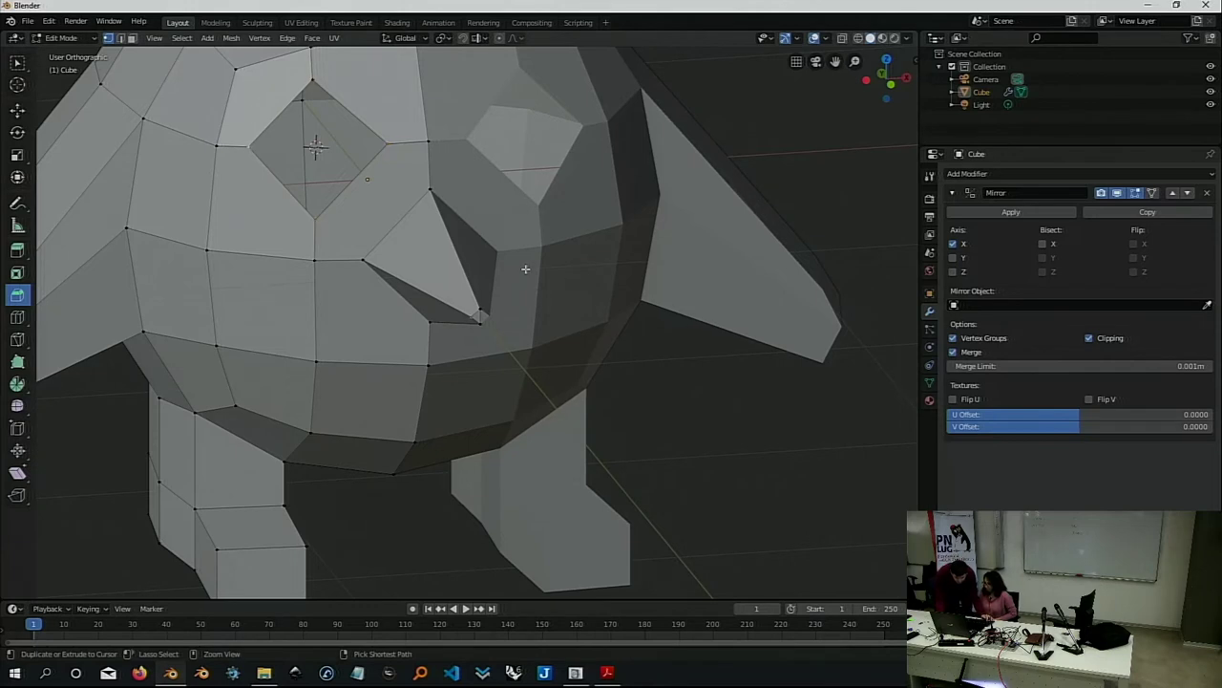
With Mirror clipping turned off, shrink the edge at the beak's base.
scroll(512, 277, up, 2)
scroll(500, 300, up, 2)
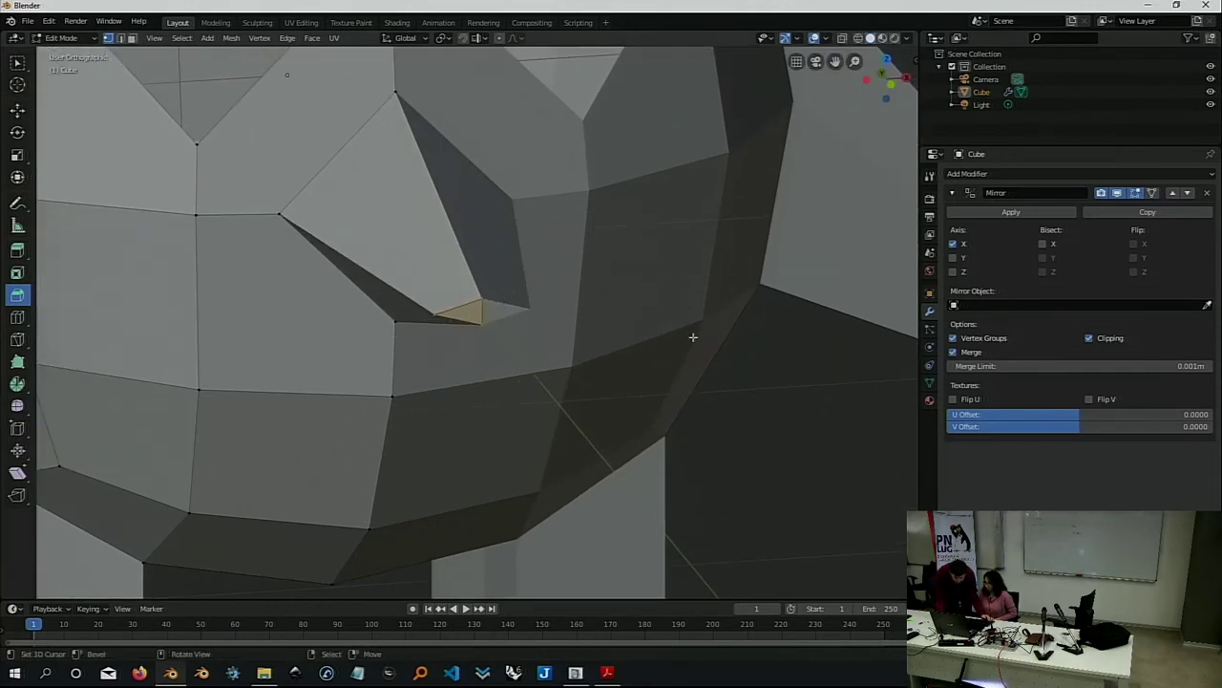
click(1090, 338)
key(s)
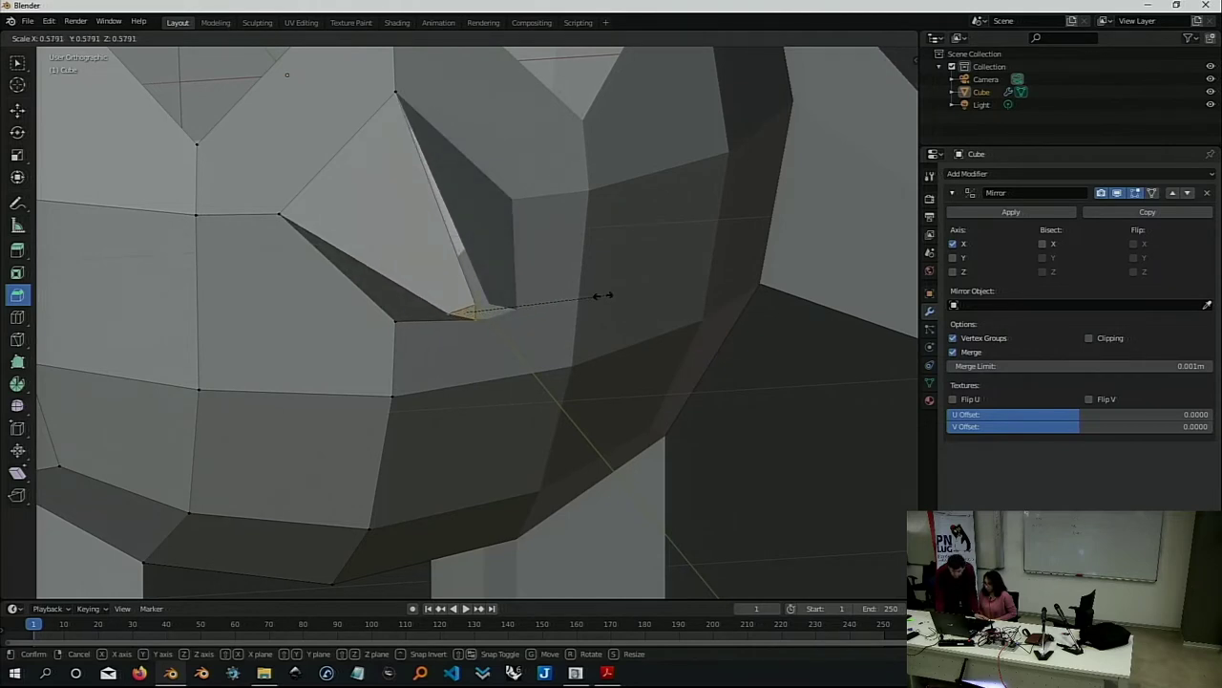
click(533, 304)
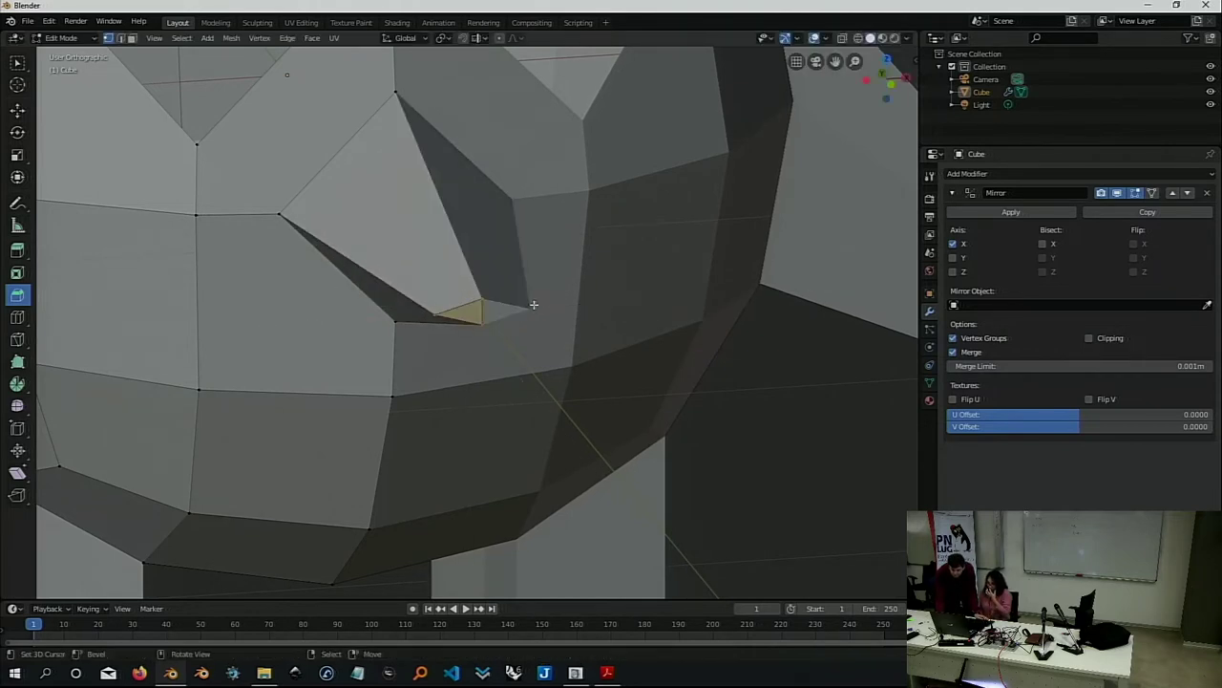
Re-enable Mirror clipping and narrow the beak's bottom face further toward the centre line.
middle_drag(533, 305, 502, 308)
click(1100, 341)
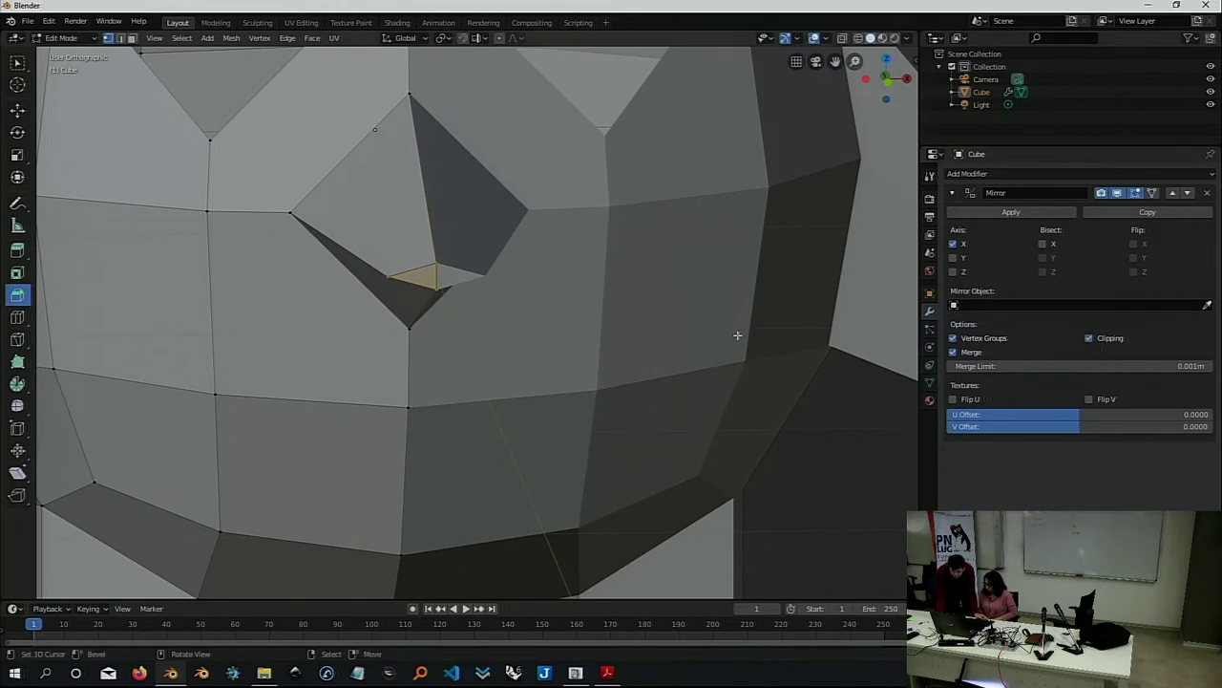
key(s)
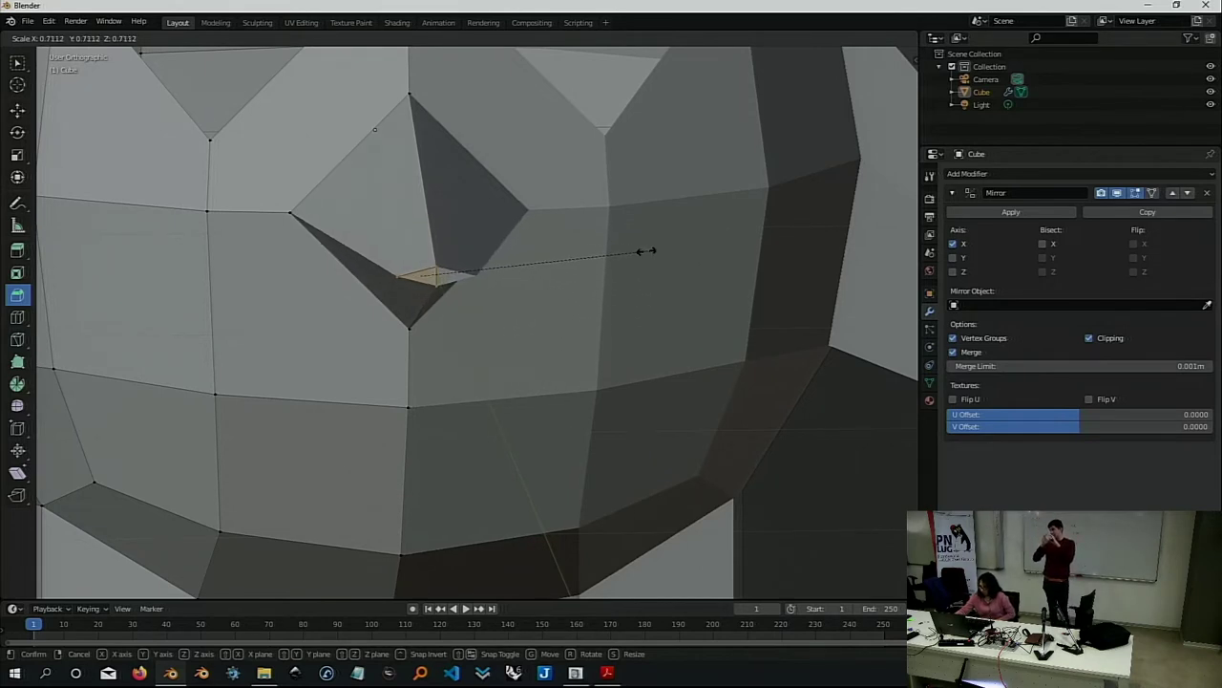
click(695, 242)
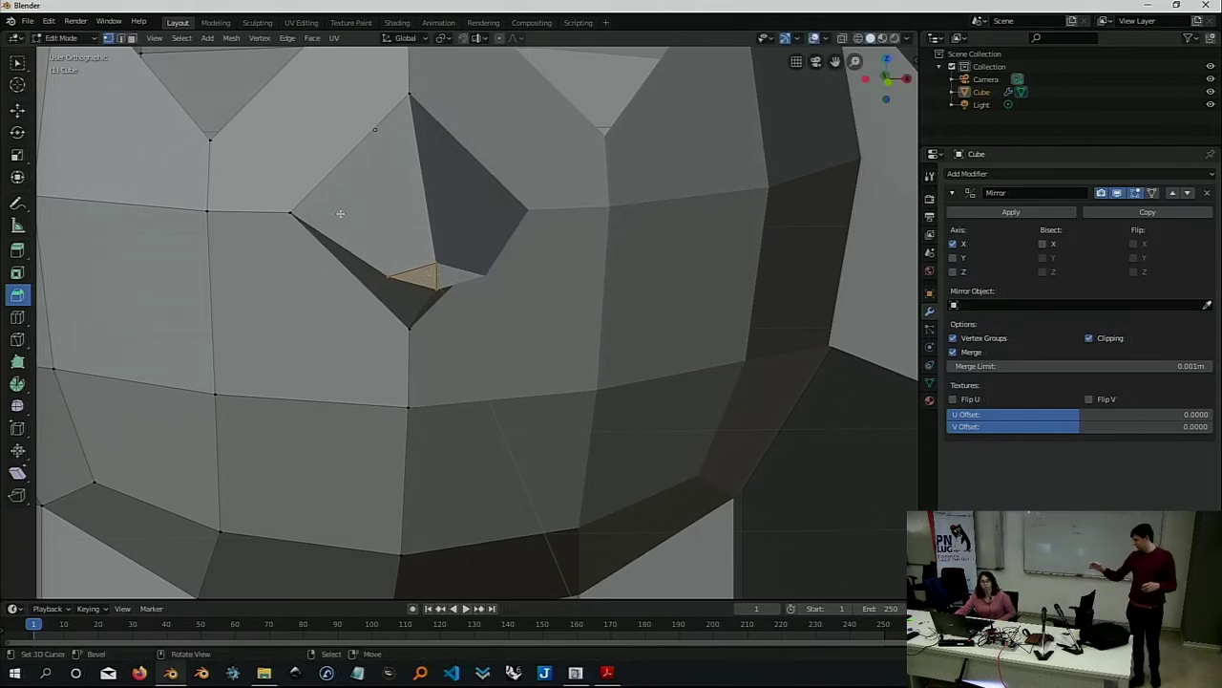
Pull back to see the whole penguin and snap the 3D cursor to the selected geometry.
middle_drag(340, 213, 334, 142)
scroll(347, 132, down, 2)
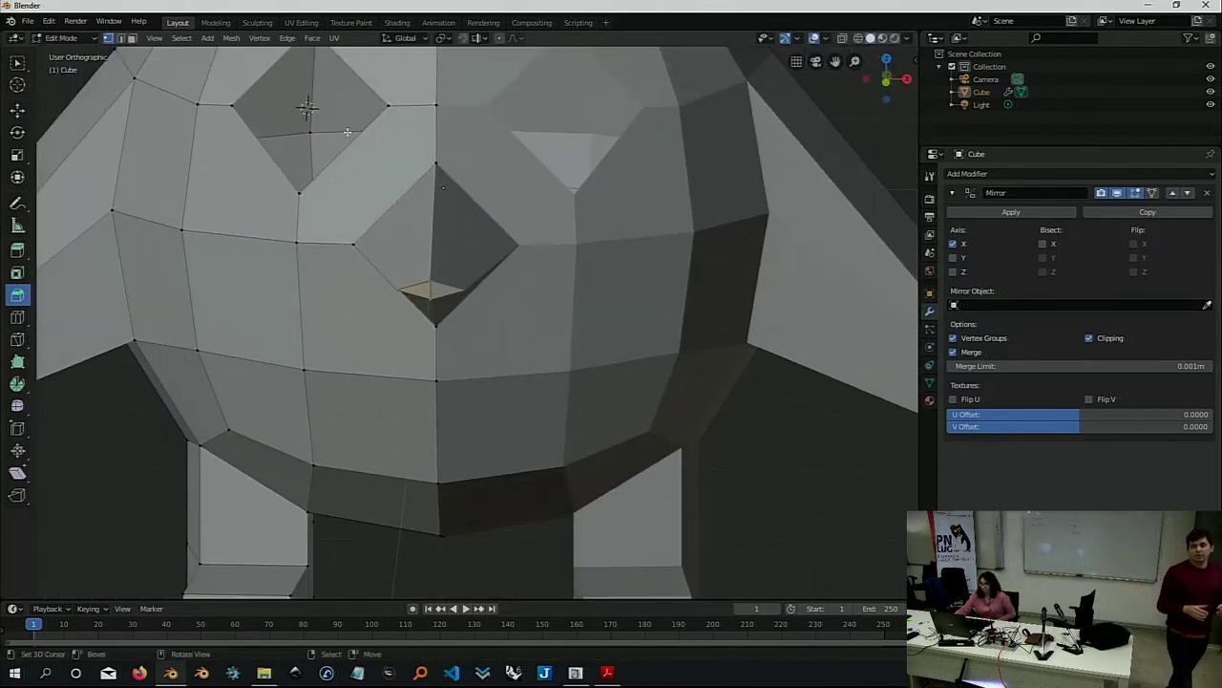
scroll(348, 132, down, 2)
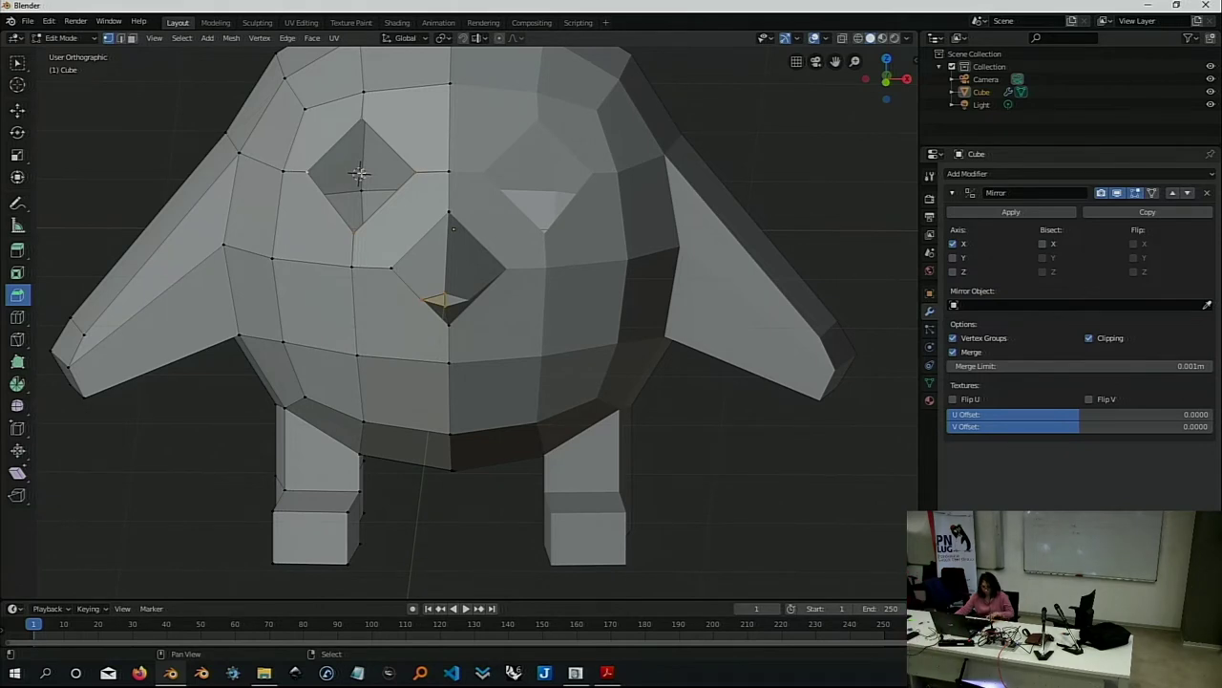
key(shift+s)
click(364, 250)
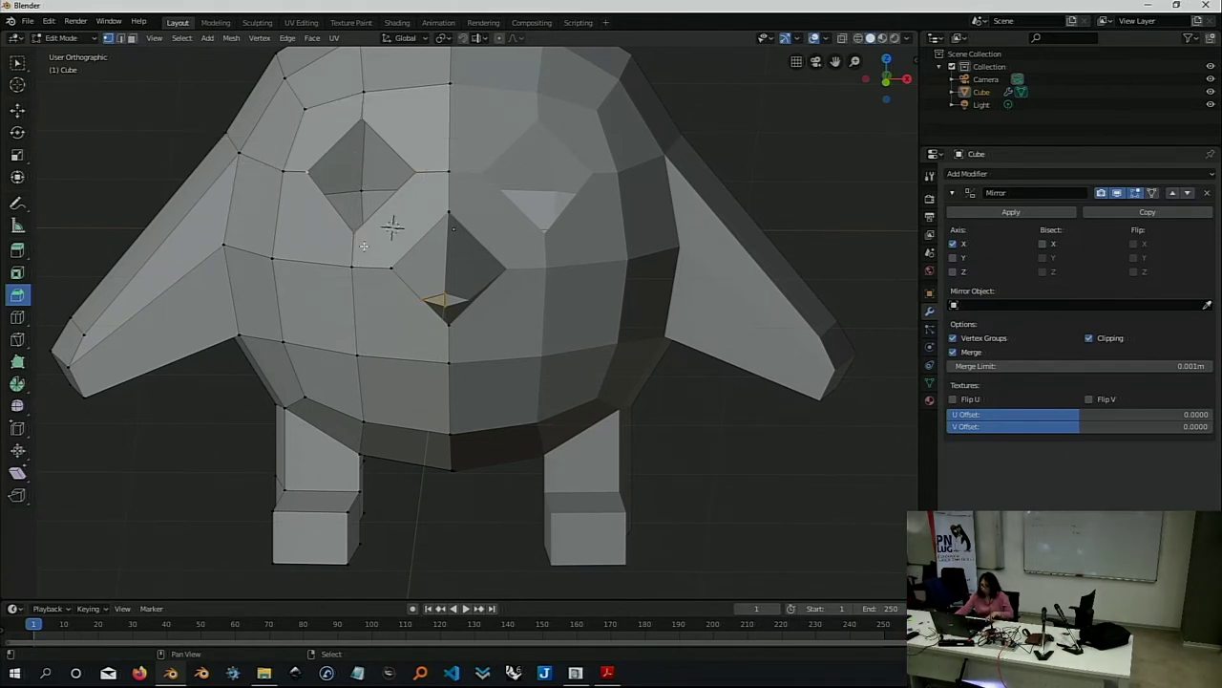
key(shift+s)
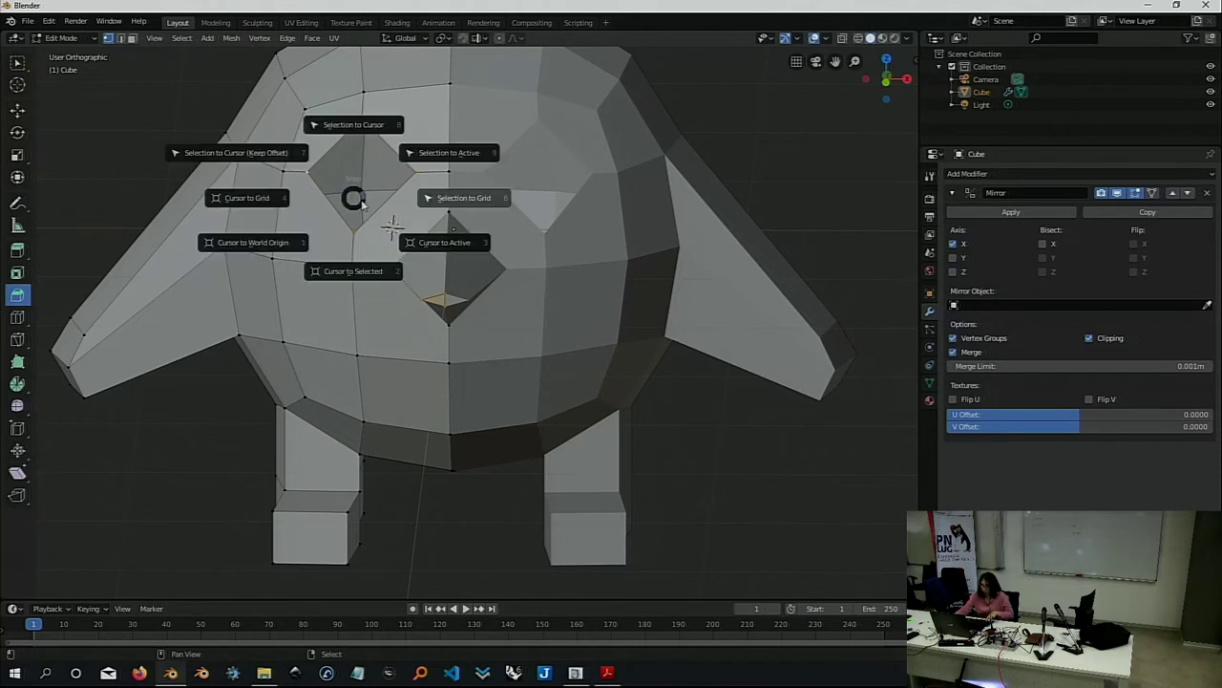
click(369, 273)
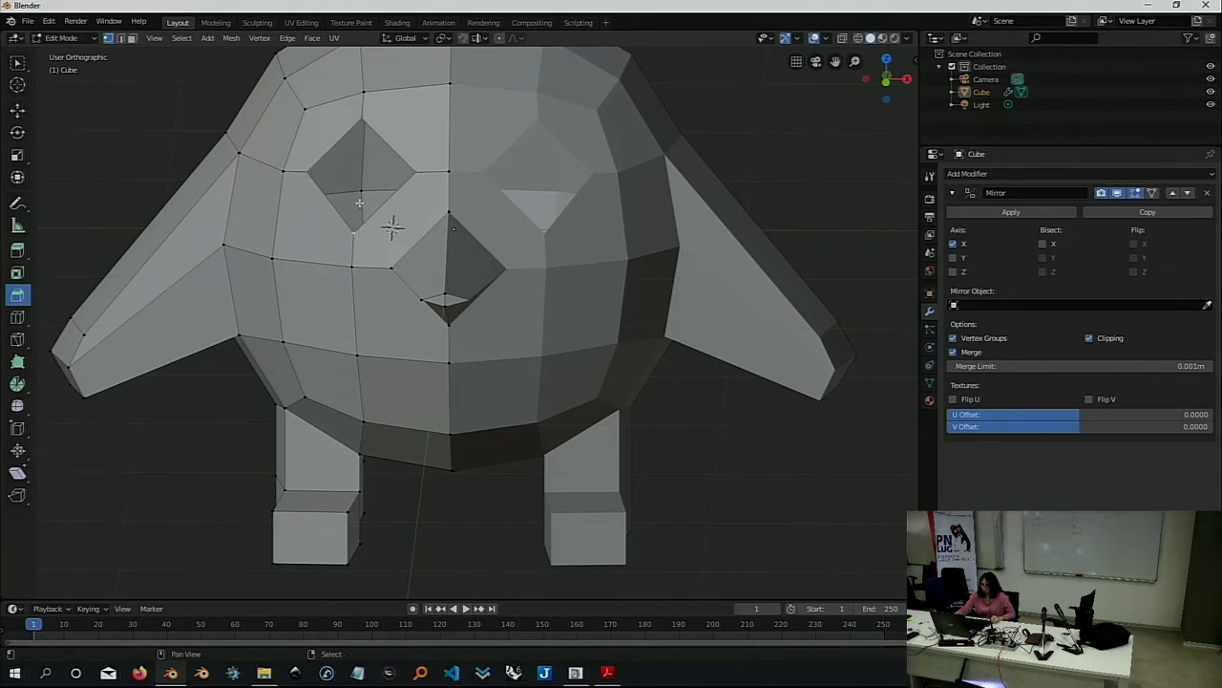
key(shift+s)
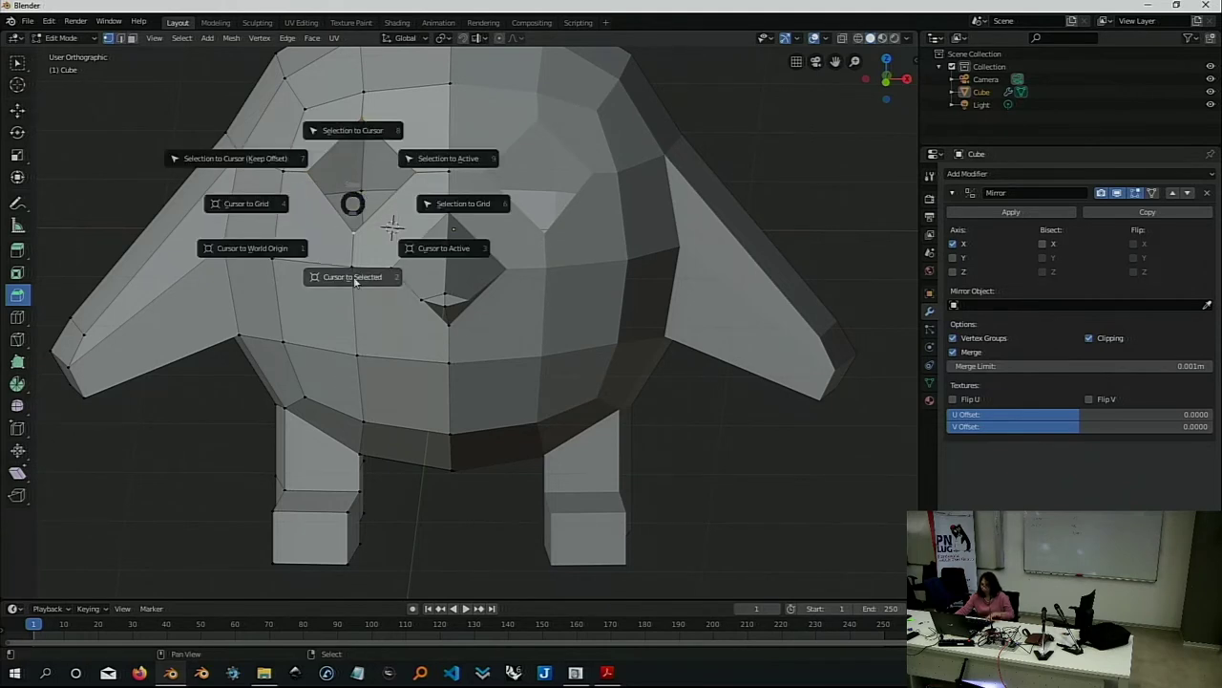
click(346, 282)
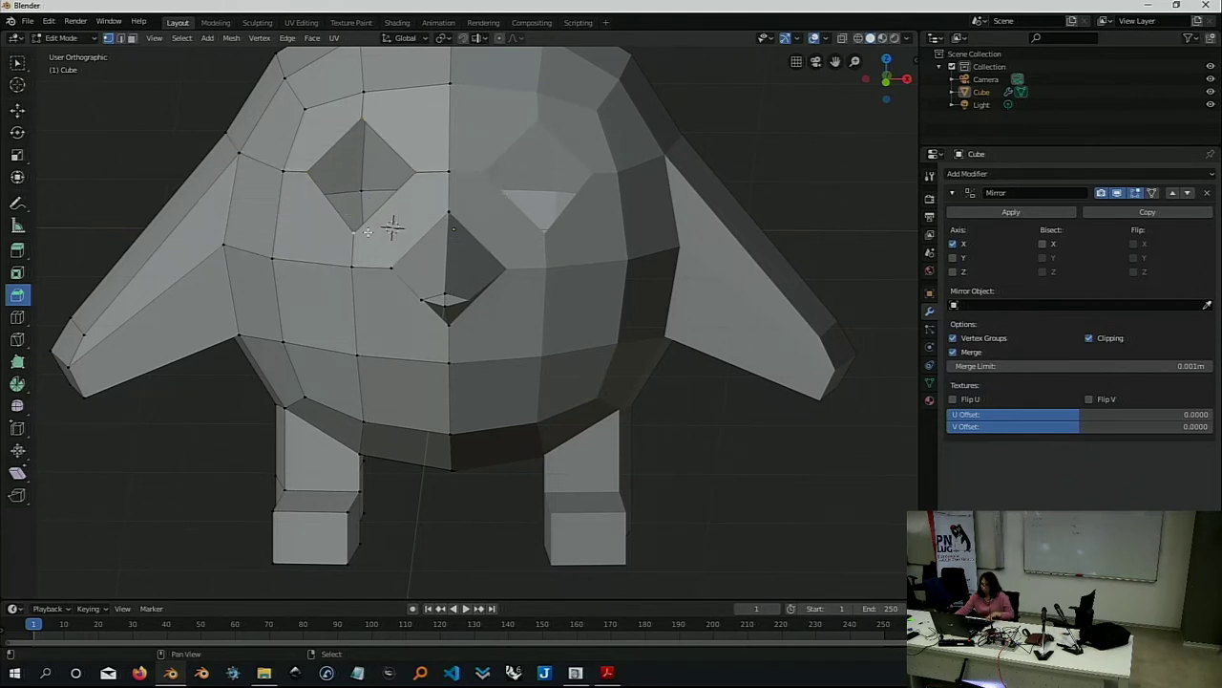
key(shift+s)
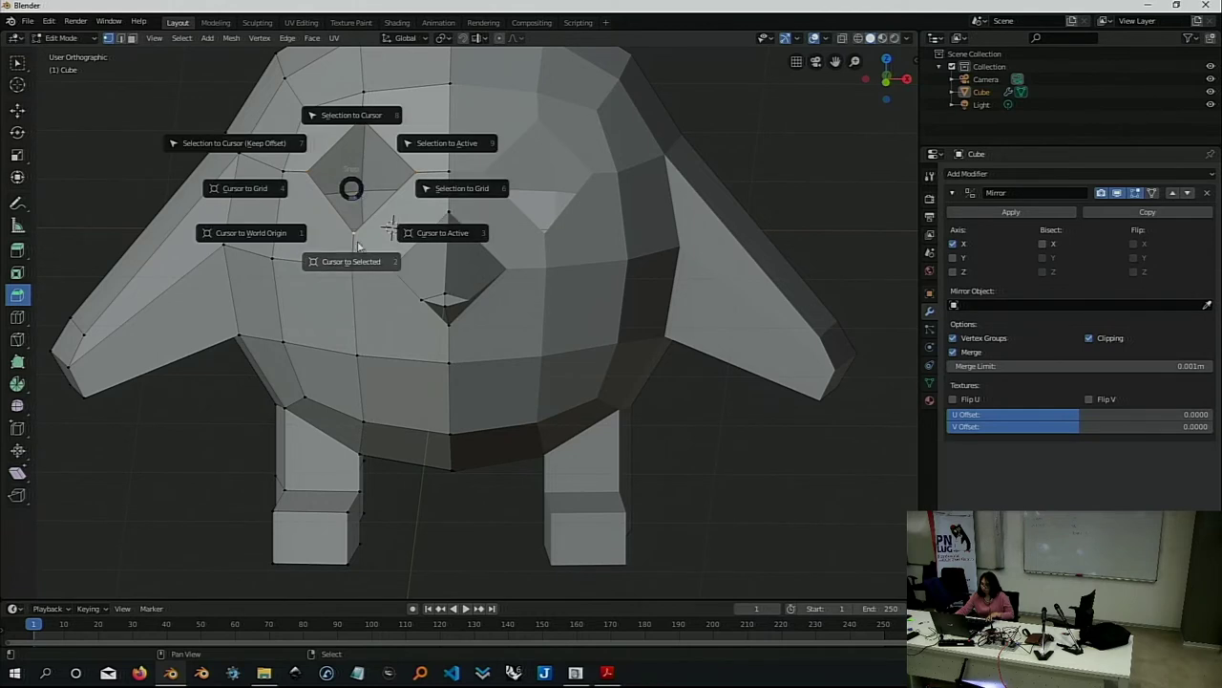
click(350, 265)
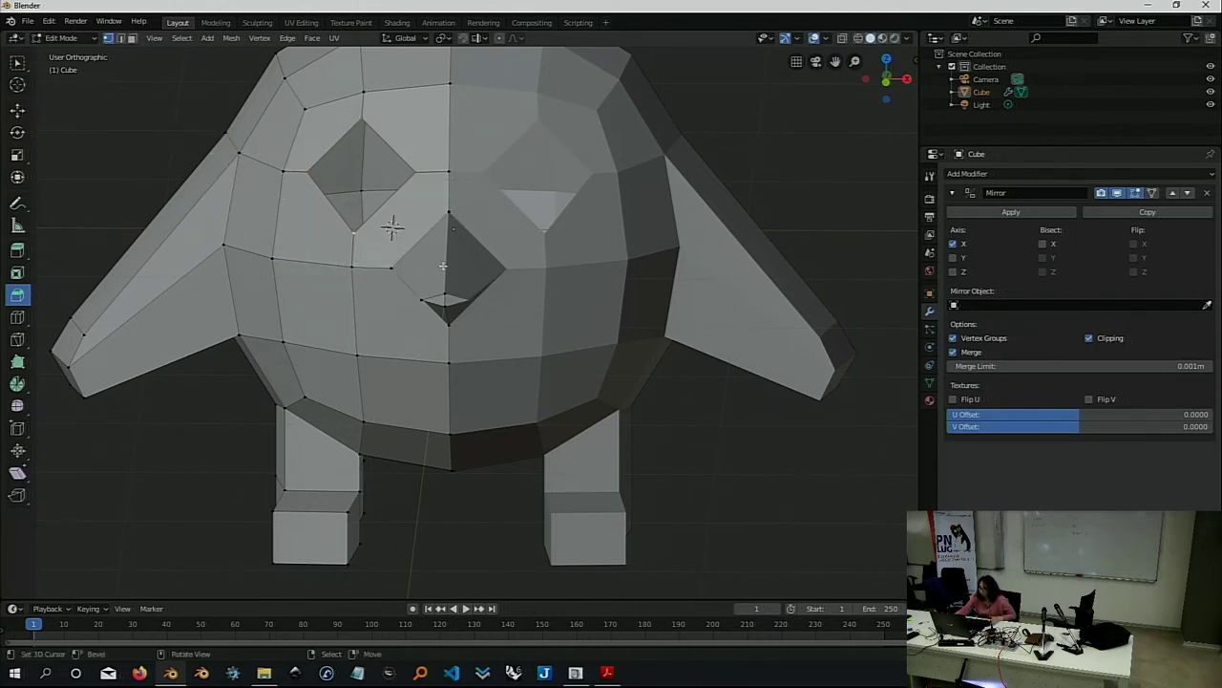
Orbit to the side and snap the 3D cursor to the diamond eye face centre.
middle_drag(431, 160, 381, 146)
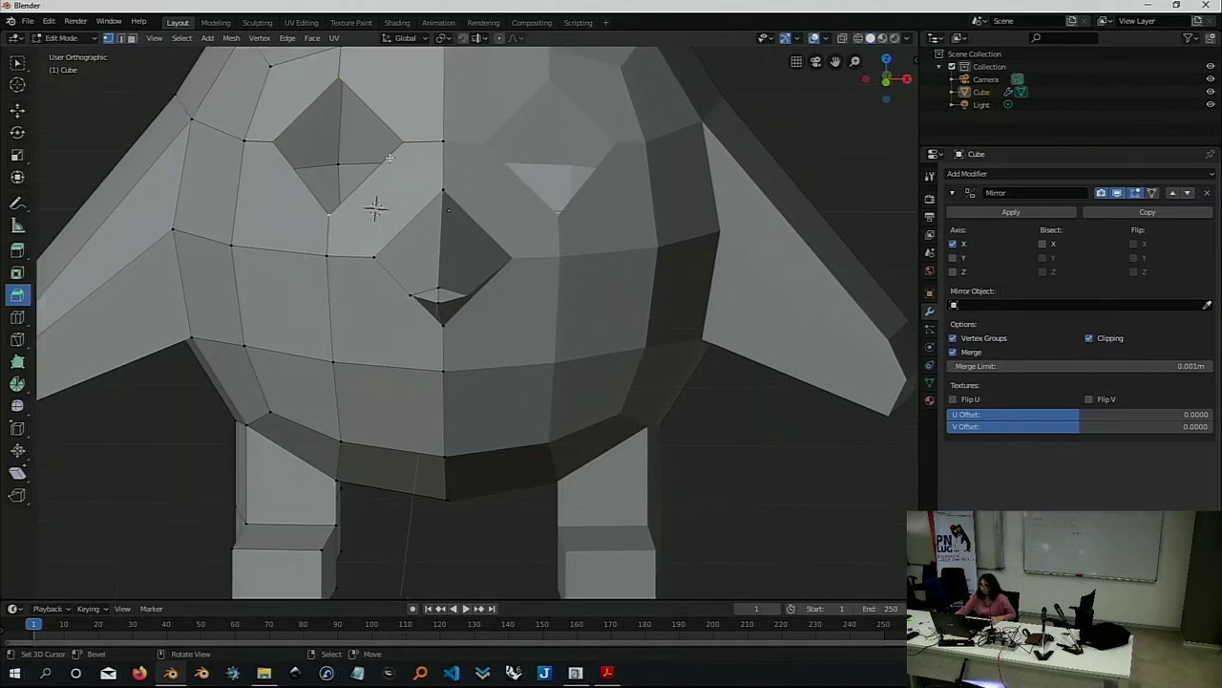
mouse_move(666, 89)
middle_down()
mouse_move(700, 104)
mouse_move(663, 100)
middle_up()
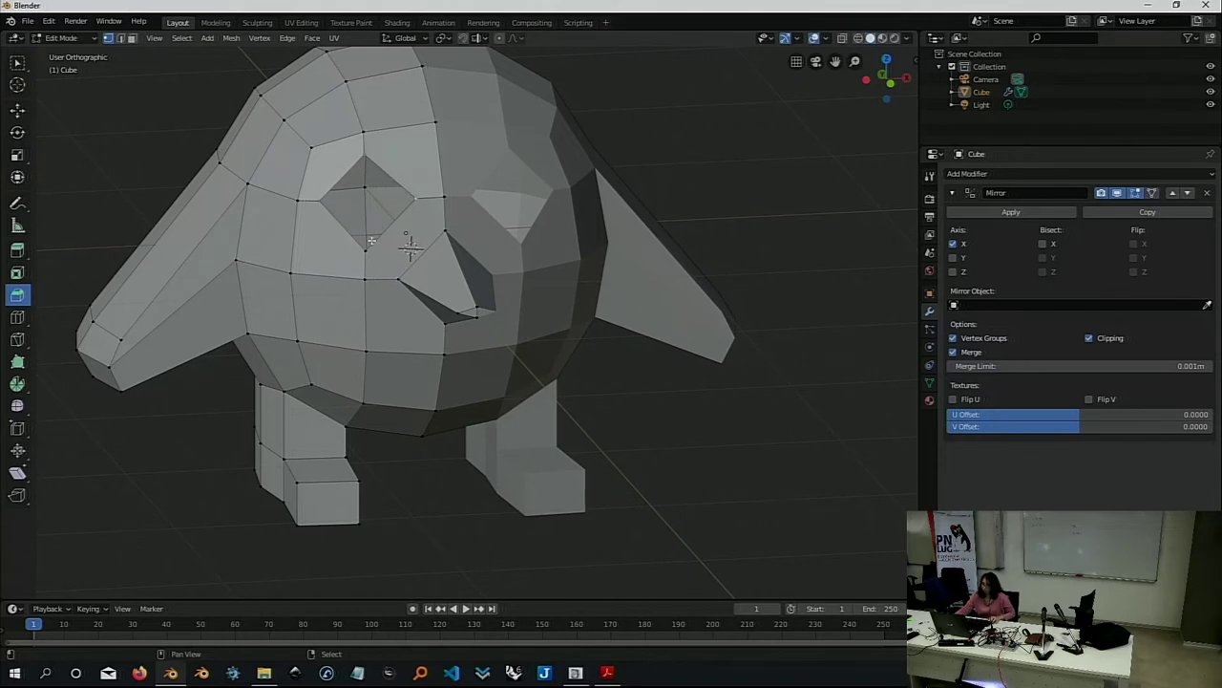
key(shift+s)
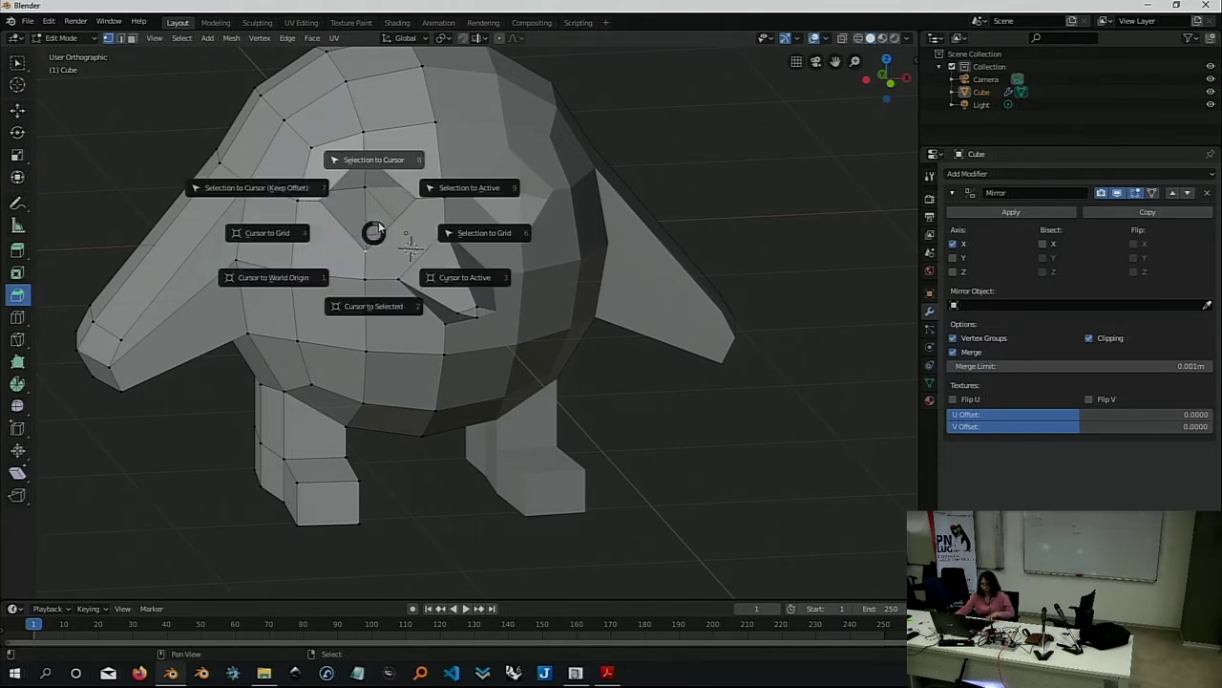
click(378, 310)
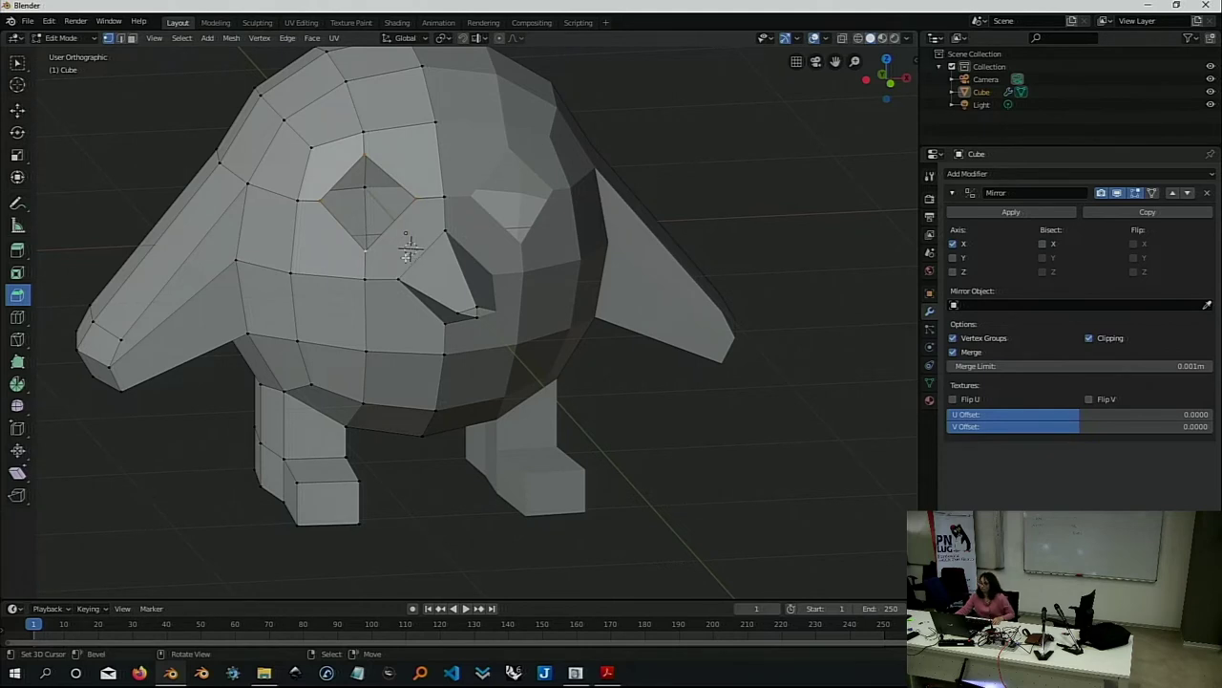
key(shift+s)
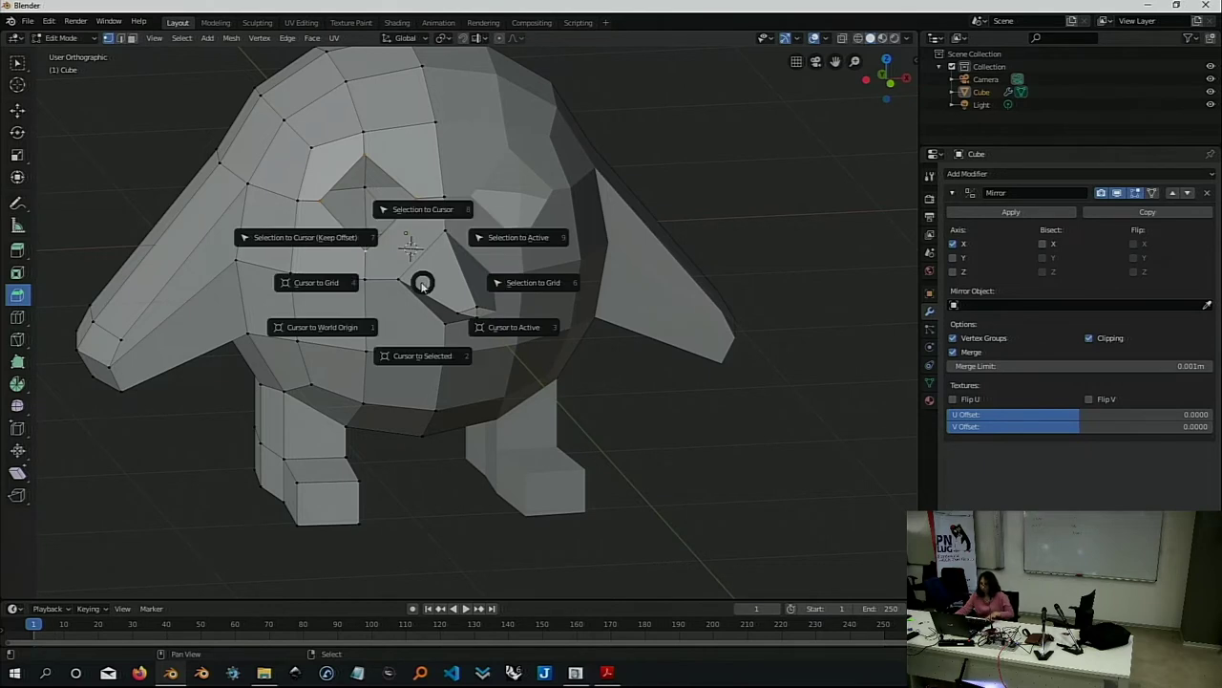
click(418, 358)
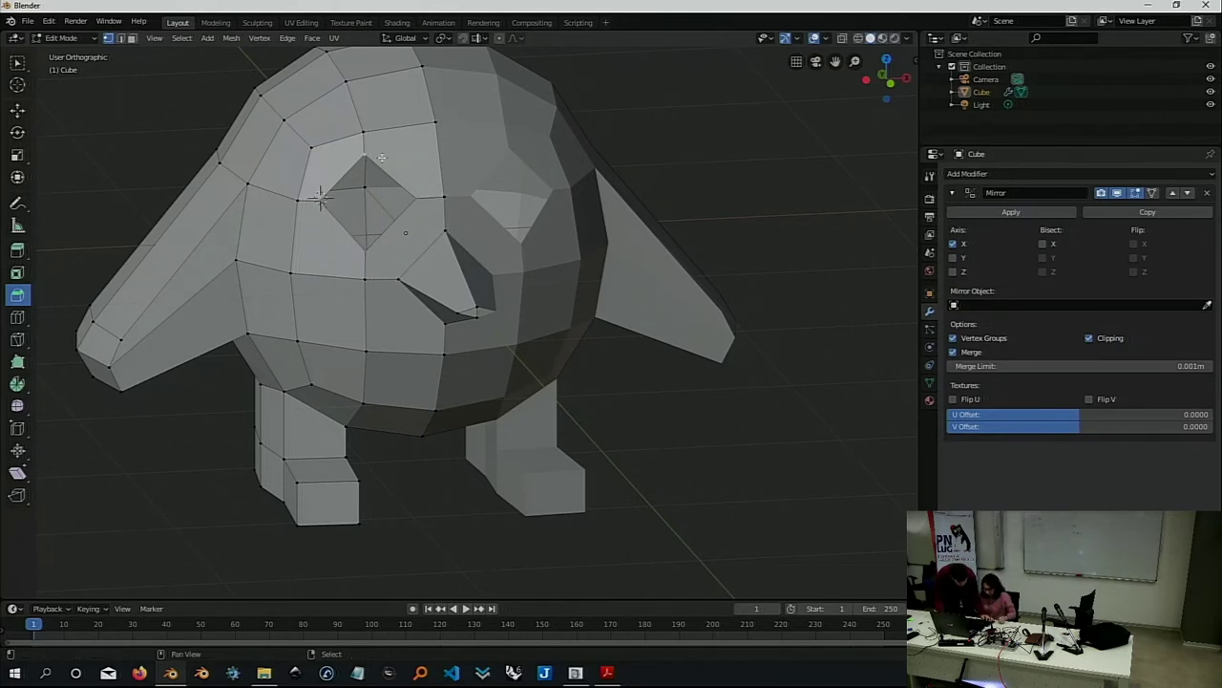
key(shift+s)
click(369, 226)
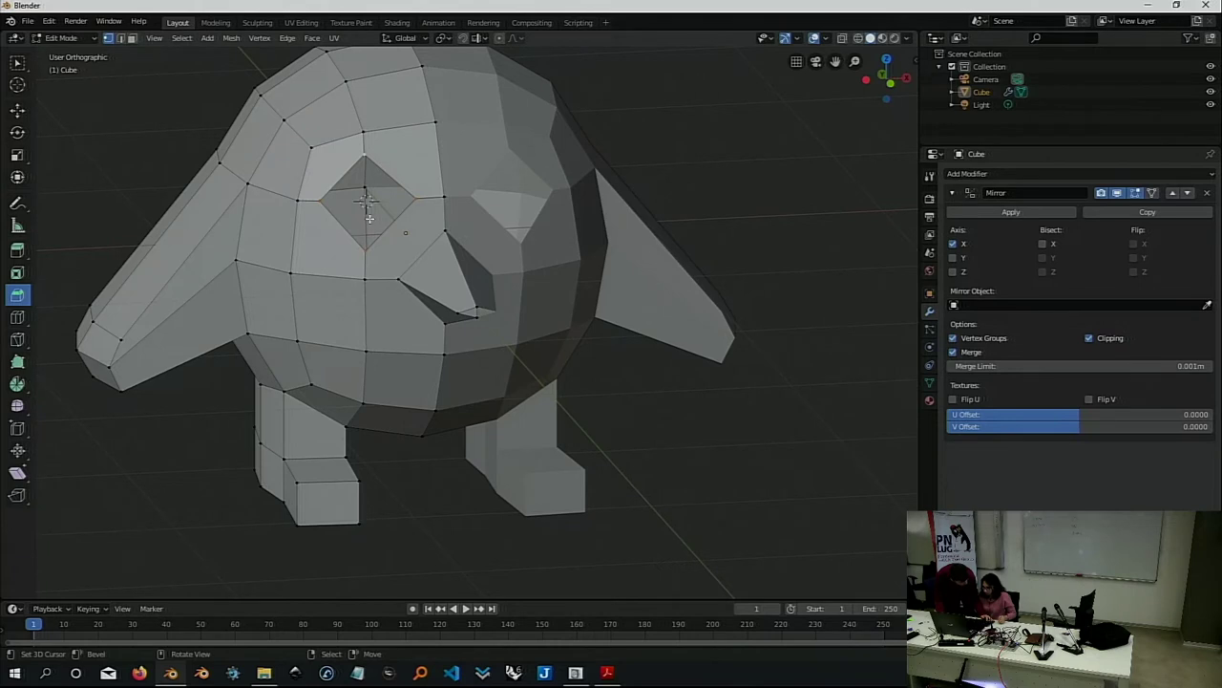
scroll(371, 216, up, 2)
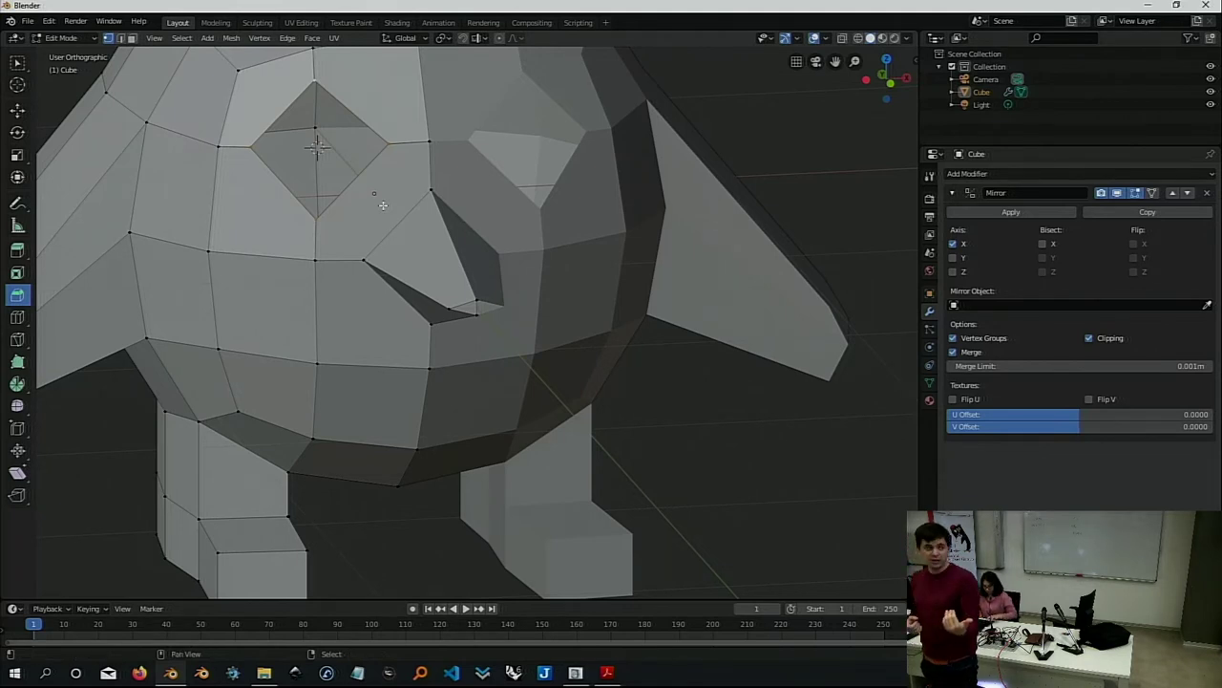
Open the Add Mesh menu with Shift+A to add a shape at the cursor.
key(shift+a)
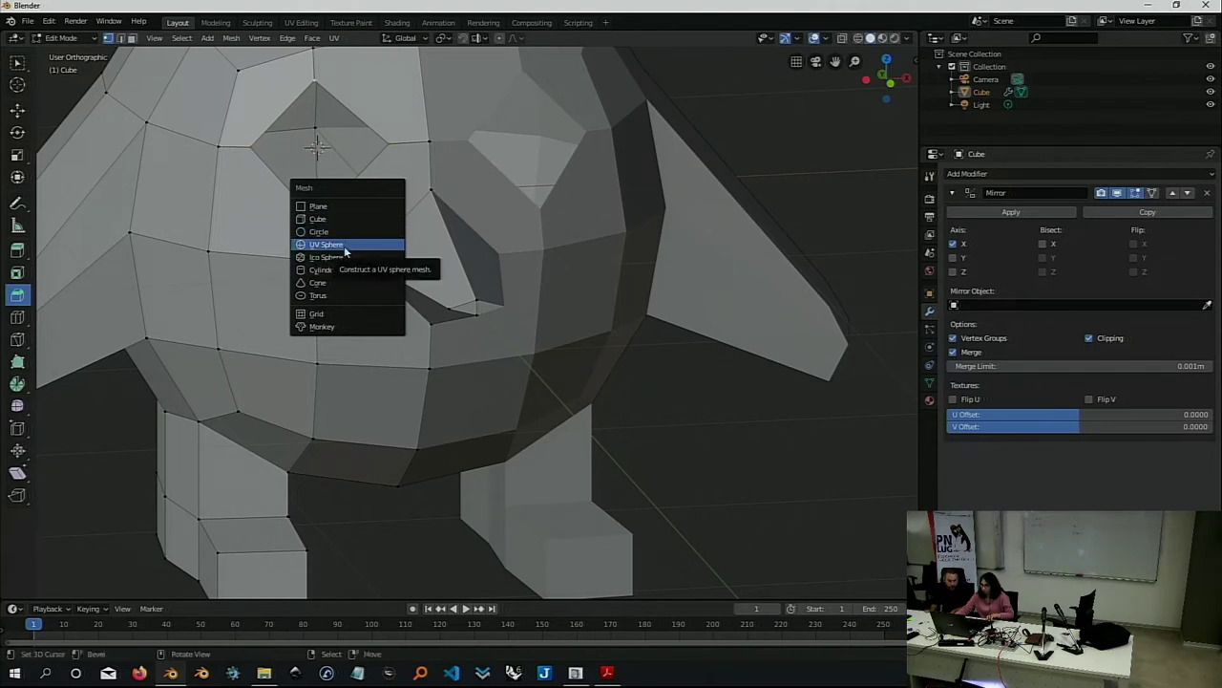
Try adding a UV sphere from the Shift+A Mesh menu, then undo it.
right_click(349, 246)
key(Escape)
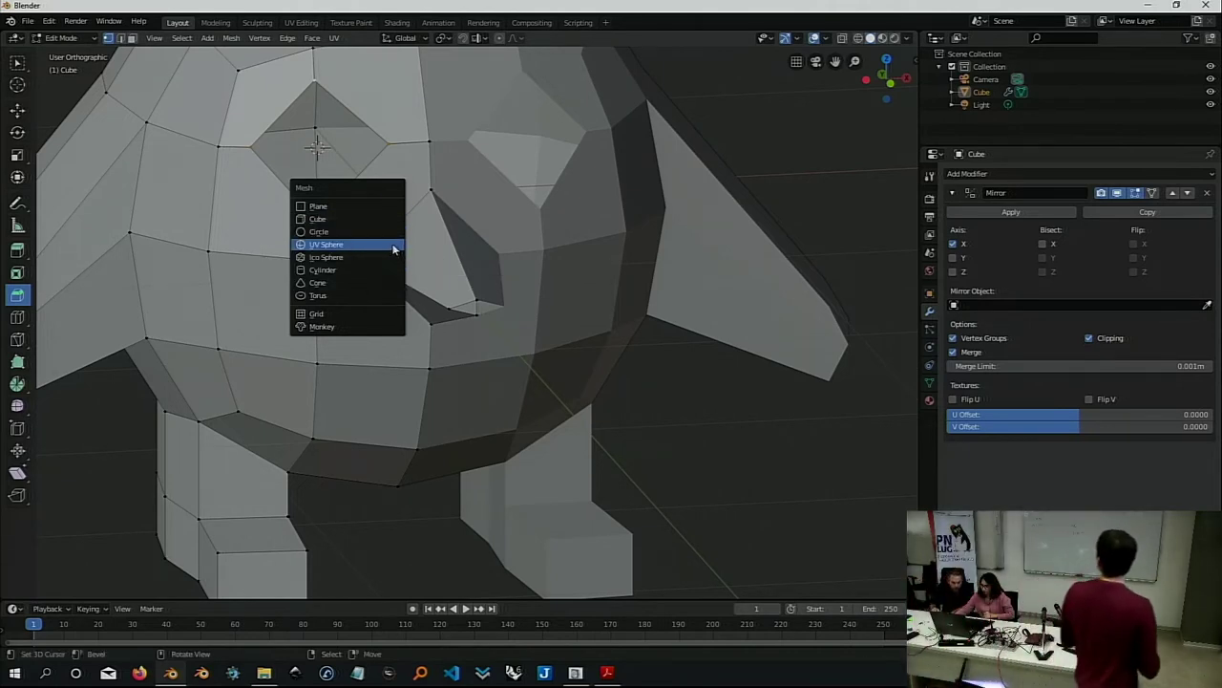
key(Escape)
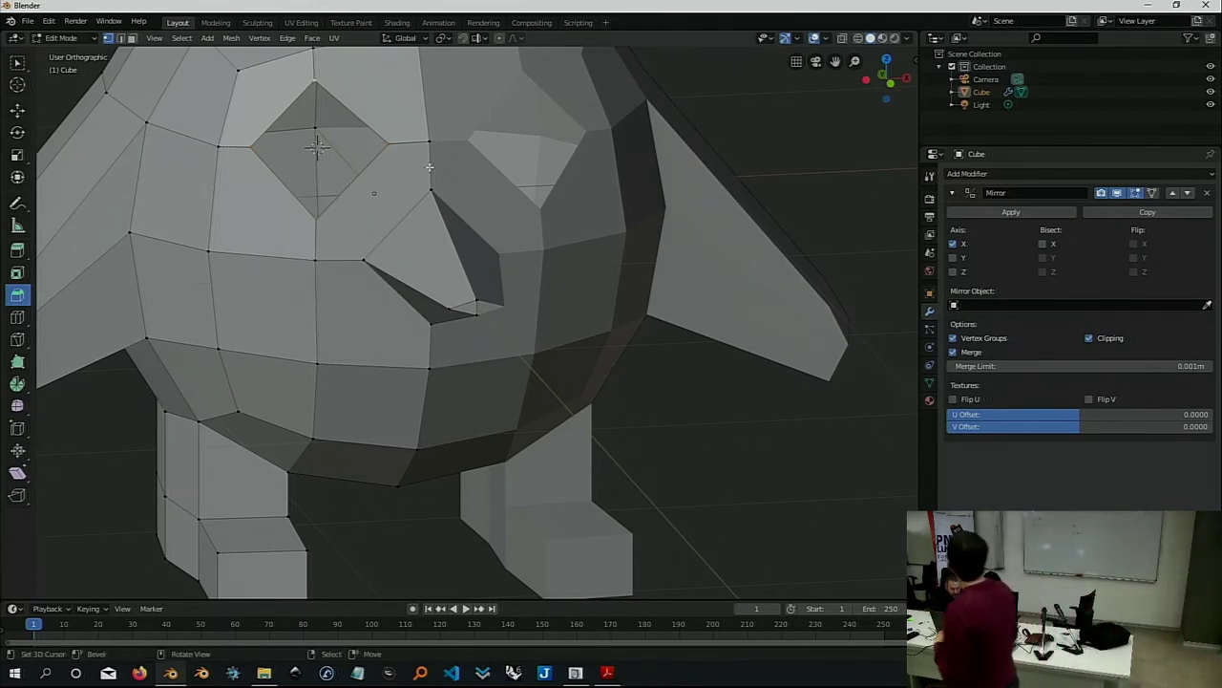
key(shift+a)
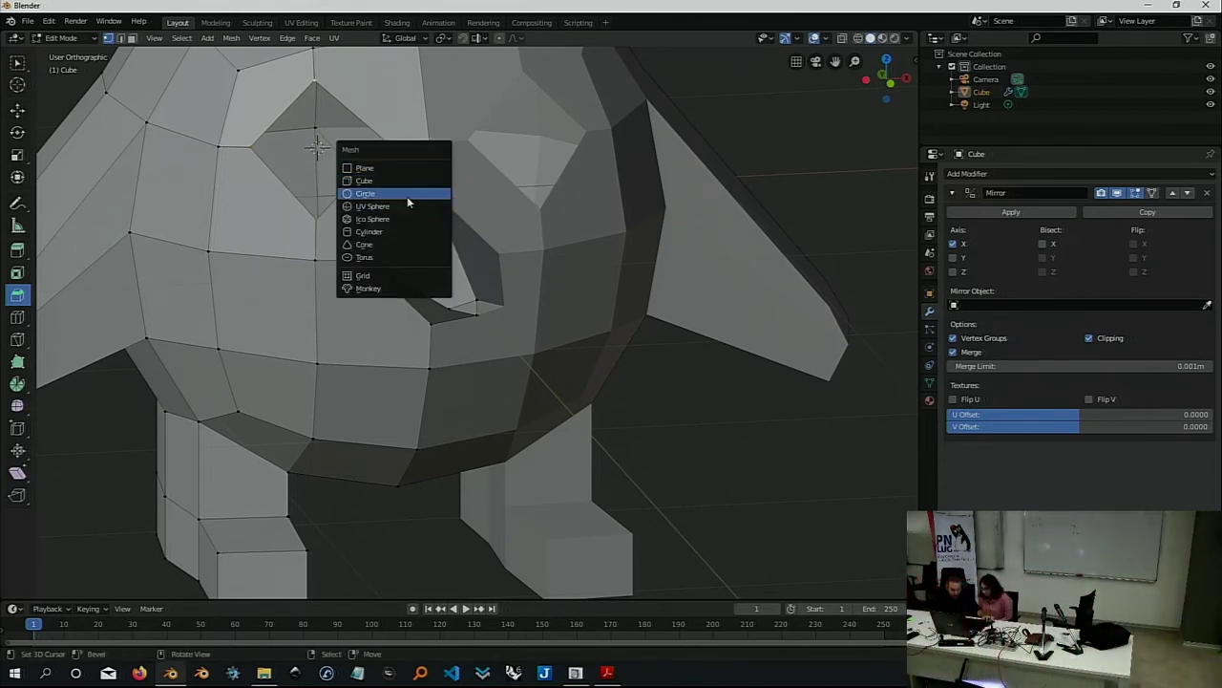
click(405, 206)
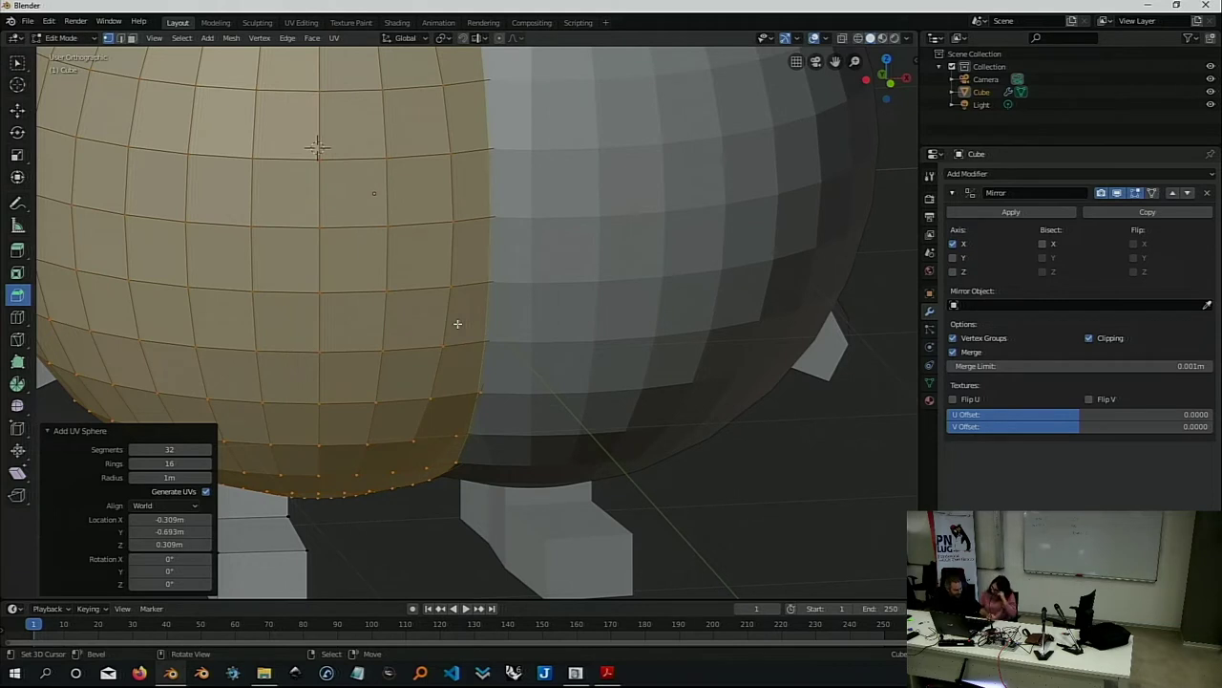
key(ctrl+z)
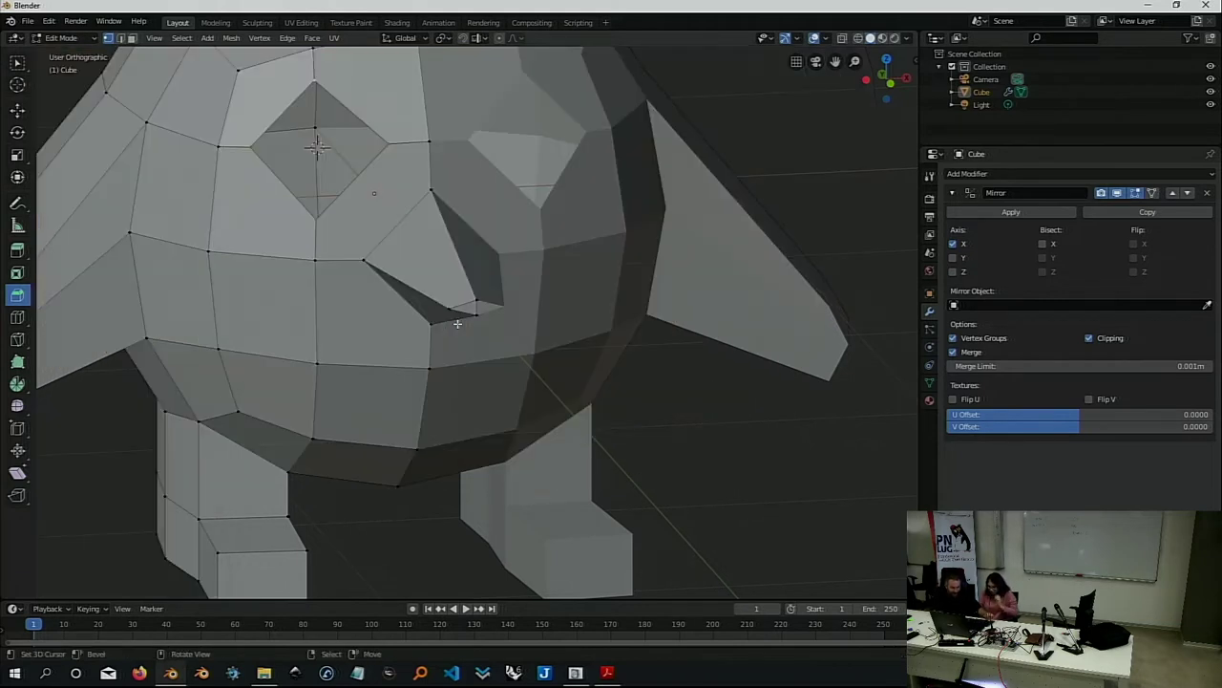
Add a UV sphere at the 3D cursor on the penguin's head.
key(shift+a)
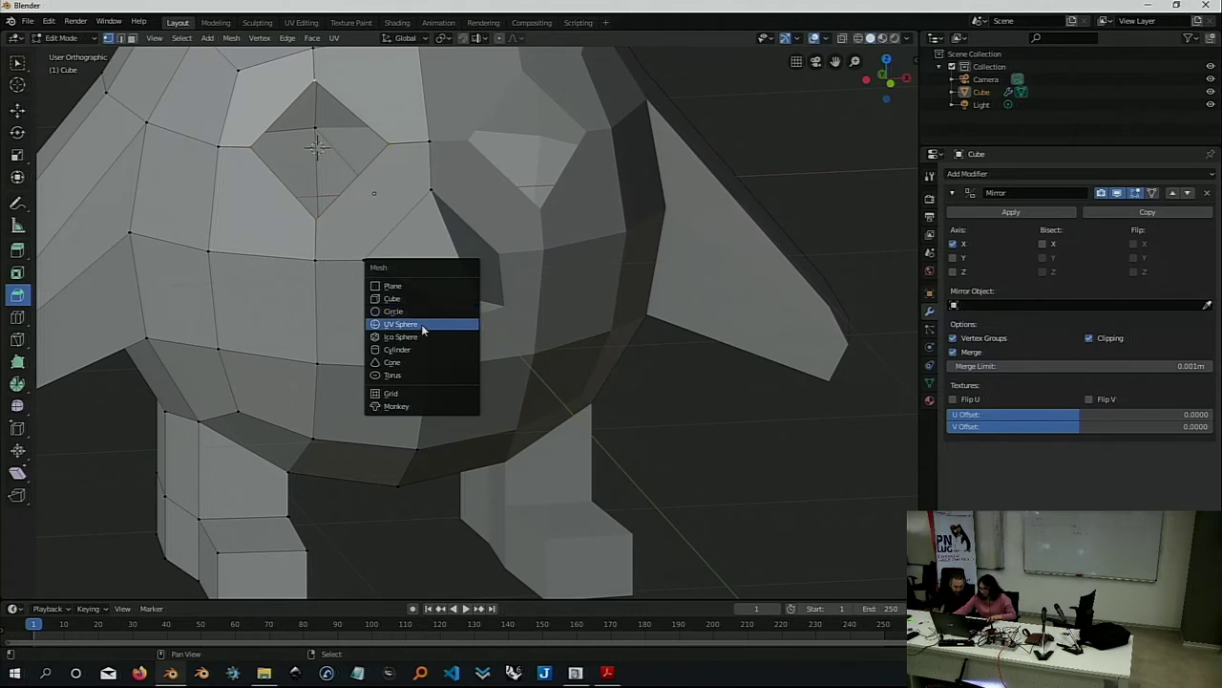
right_click(421, 325)
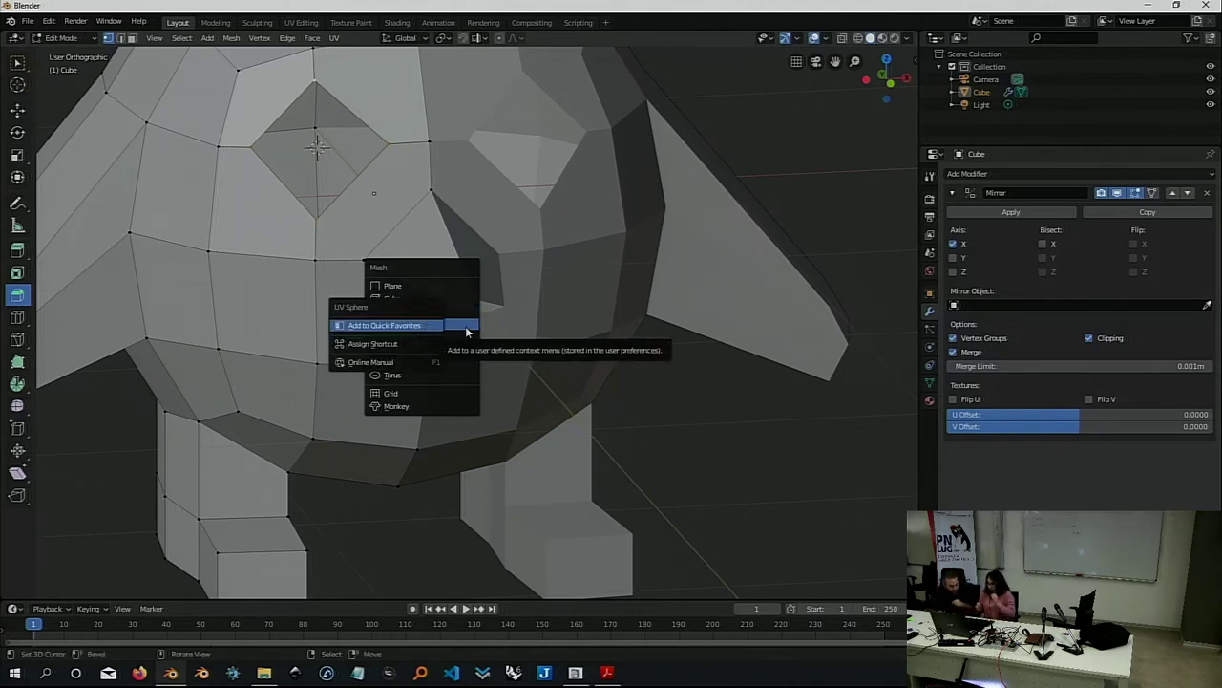
click(467, 327)
key(Escape)
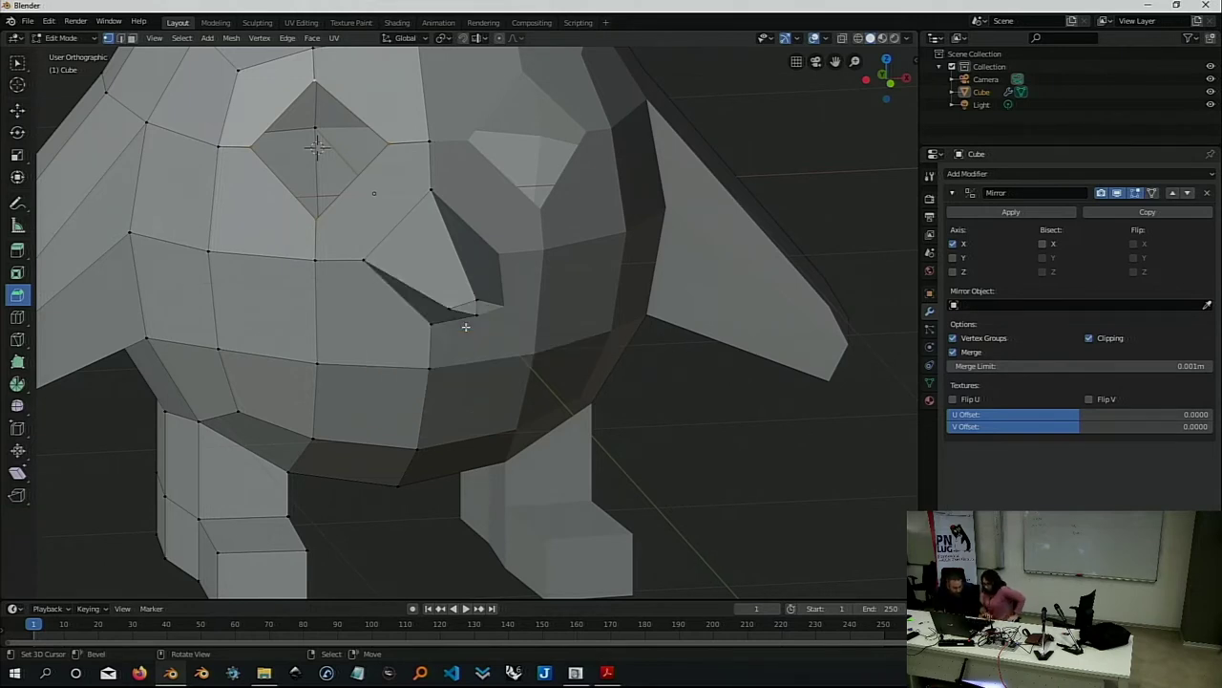
key(shift+a)
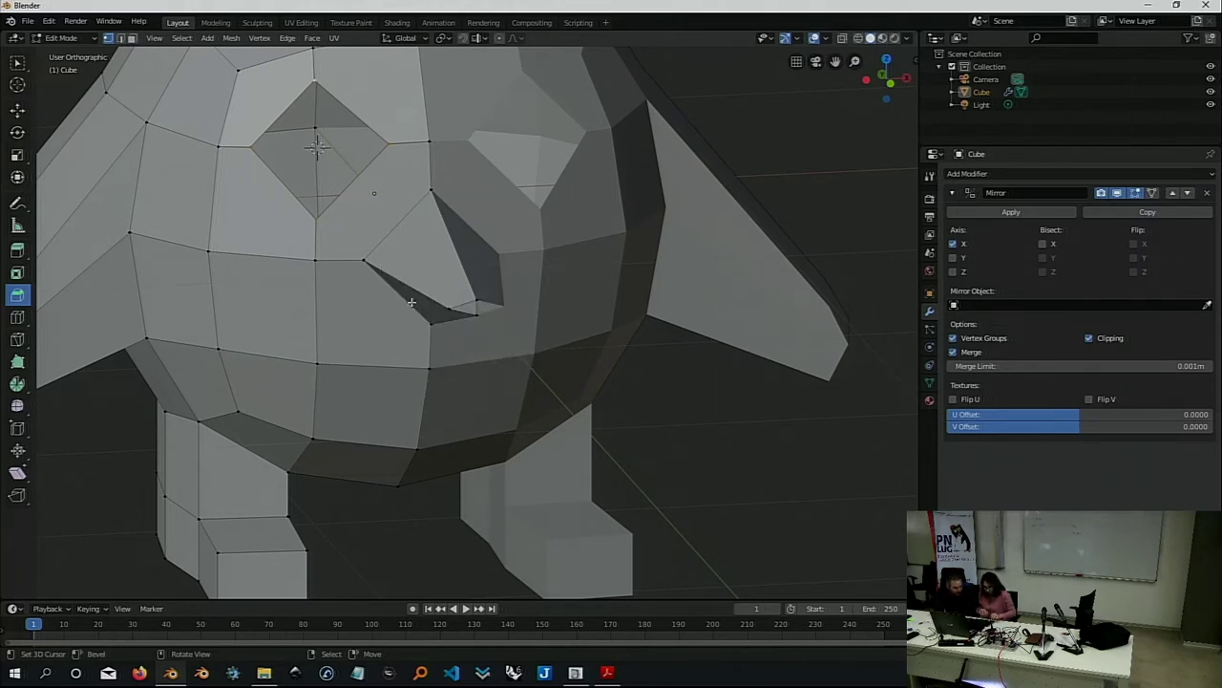
key(shift+a)
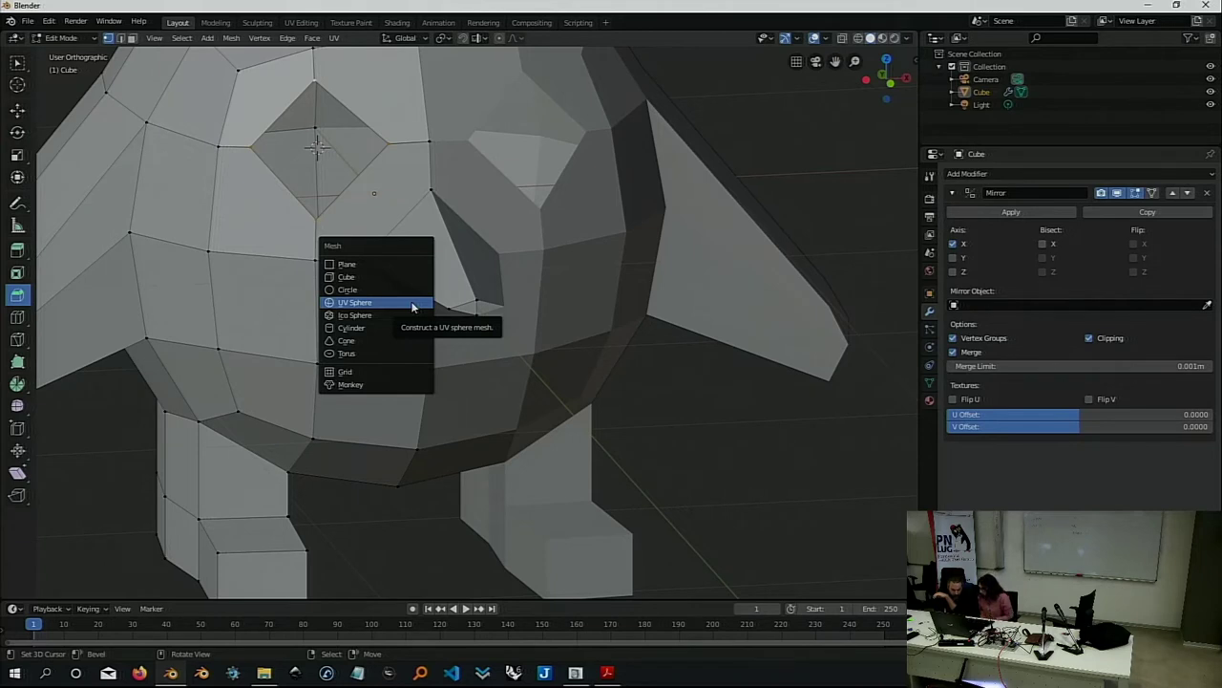
click(413, 303)
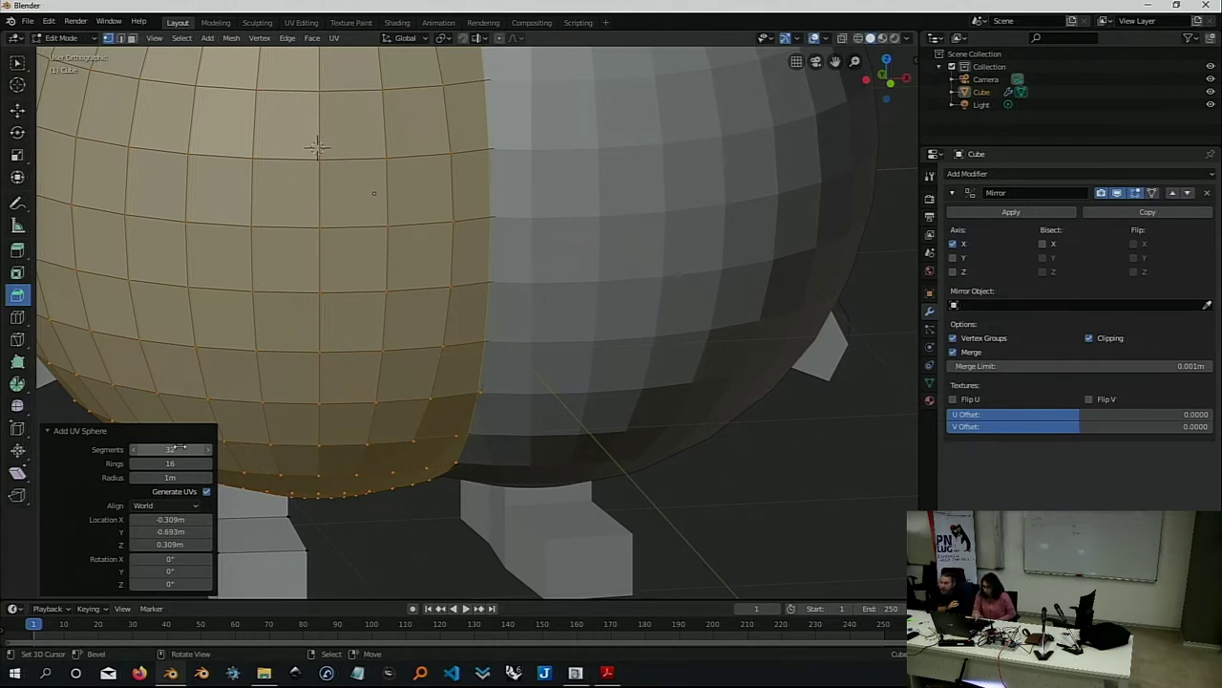
Lower the new sphere to 8 segments and 6 rings in the Add UV Sphere panel.
key(KP_2)
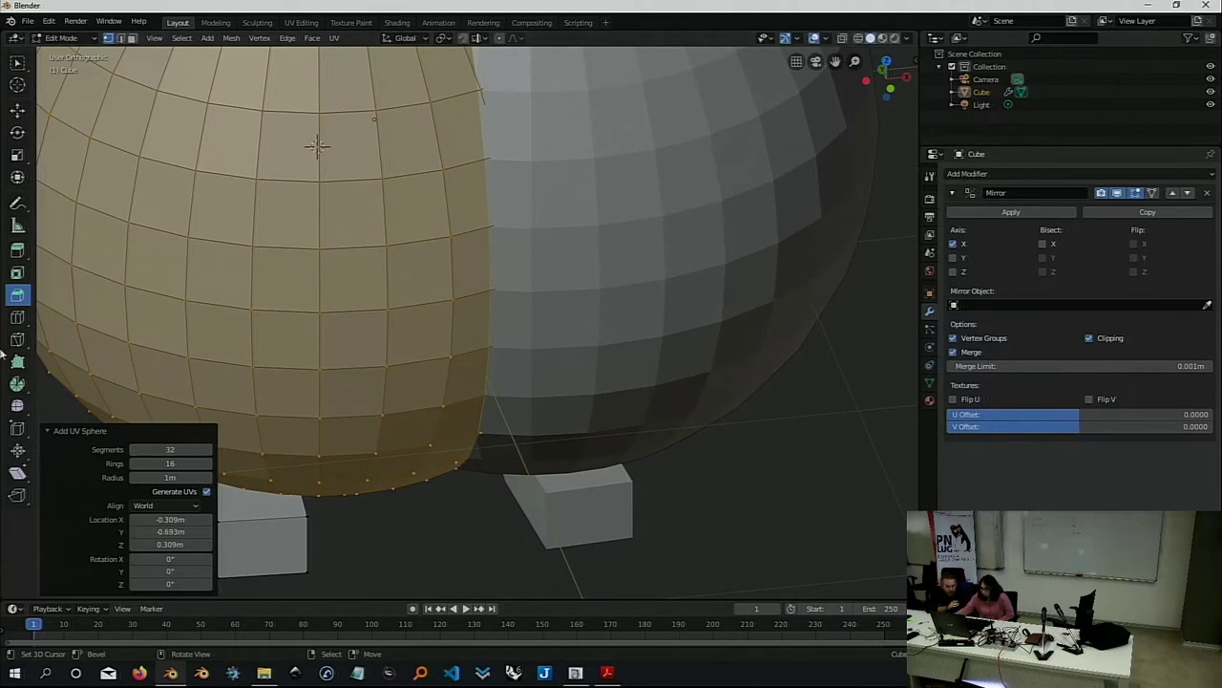
click(133, 449)
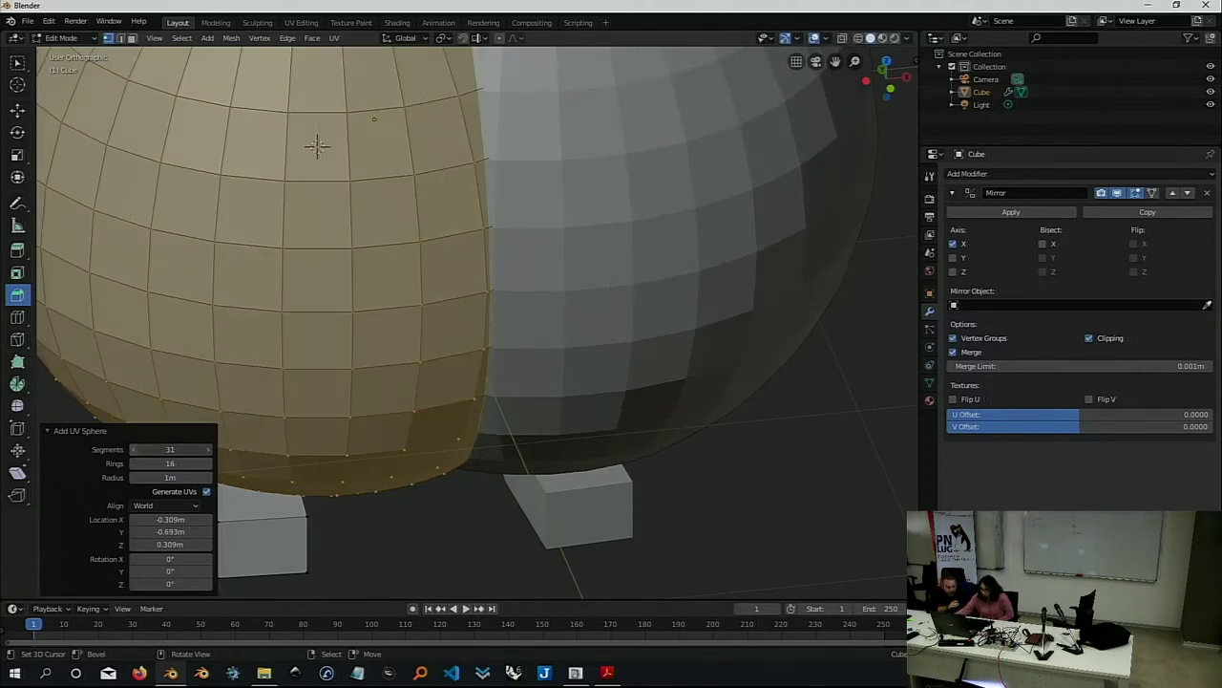
click(133, 450)
mouse_move(134, 456)
mouse_down()
mouse_move(95, 456)
mouse_move(134, 464)
mouse_move(120, 463)
mouse_up()
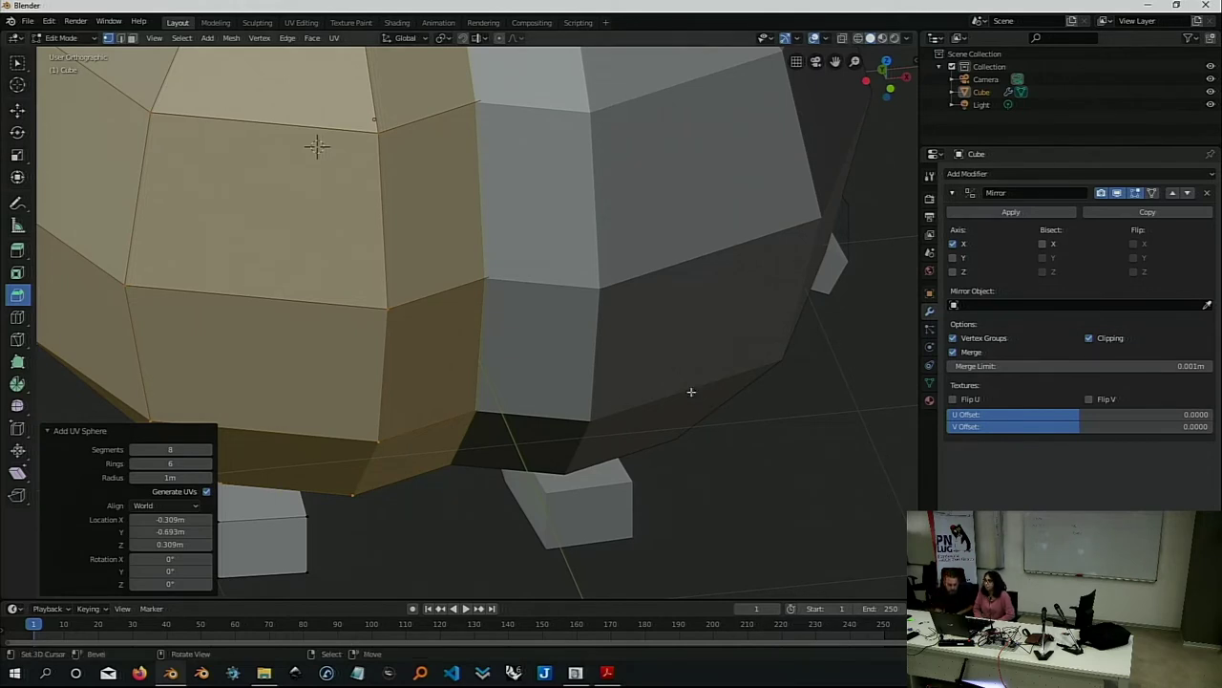
scroll(664, 383, down, 1)
scroll(663, 384, down, 1)
scroll(663, 384, down, 3)
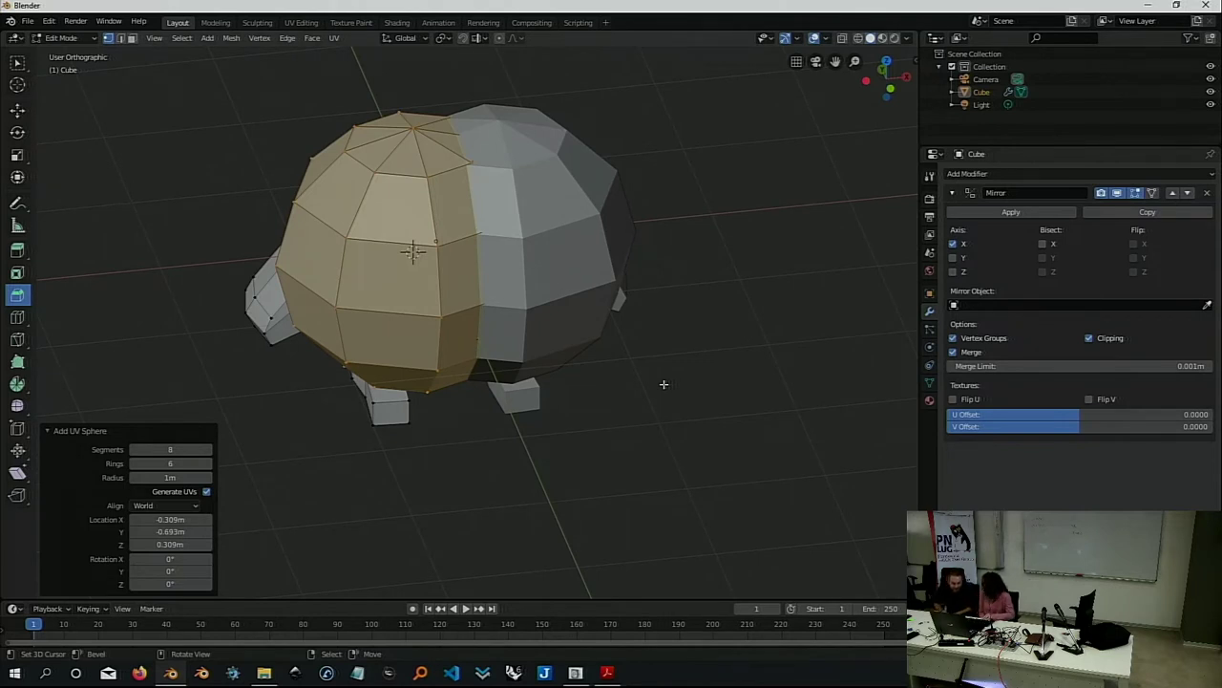
Scale the sphere down to 0.151 so it fits the eye opening.
key(s)
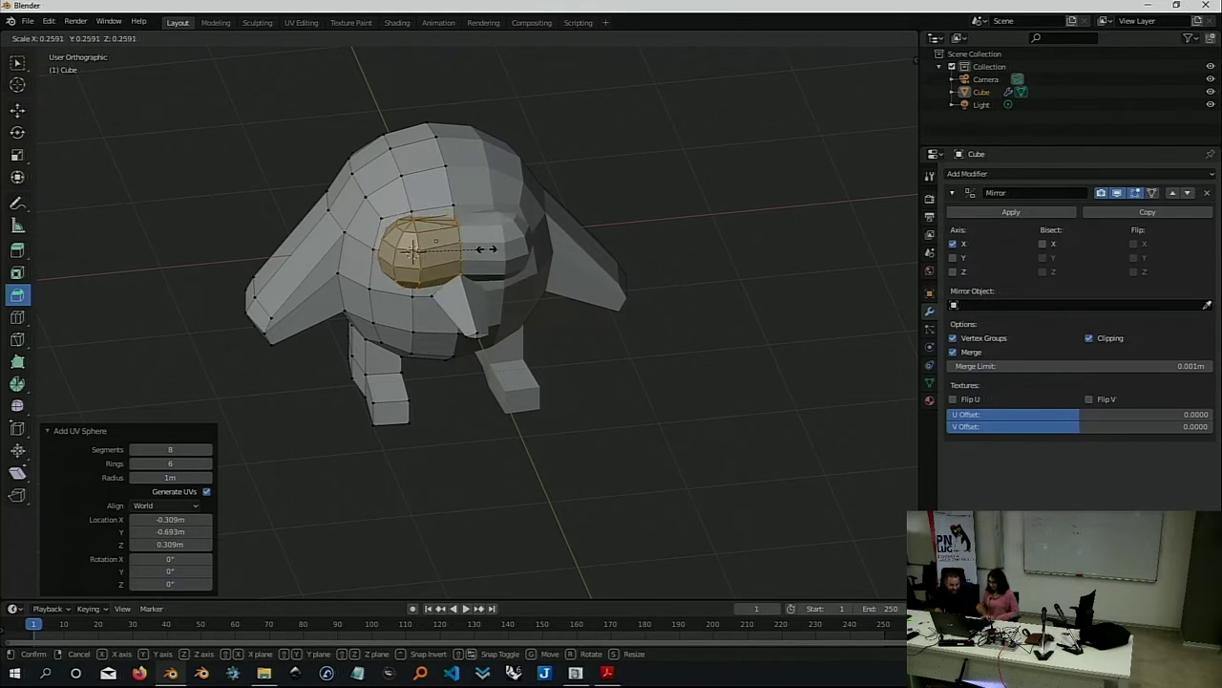
key(Escape)
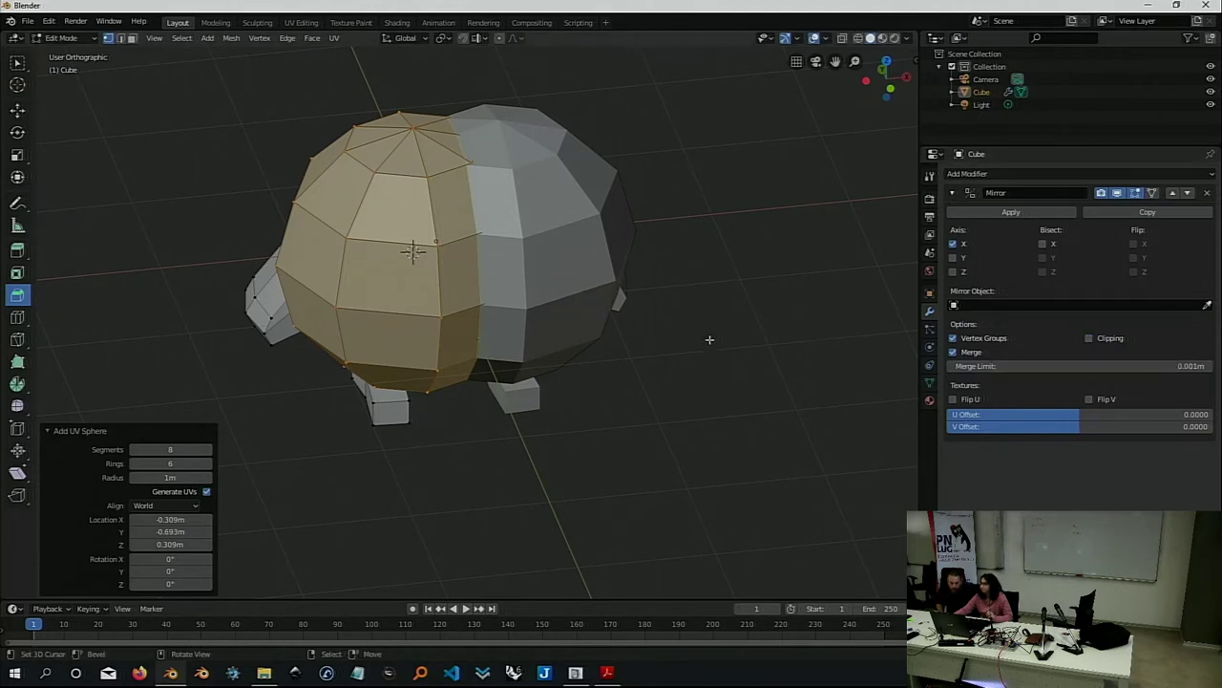
key(s)
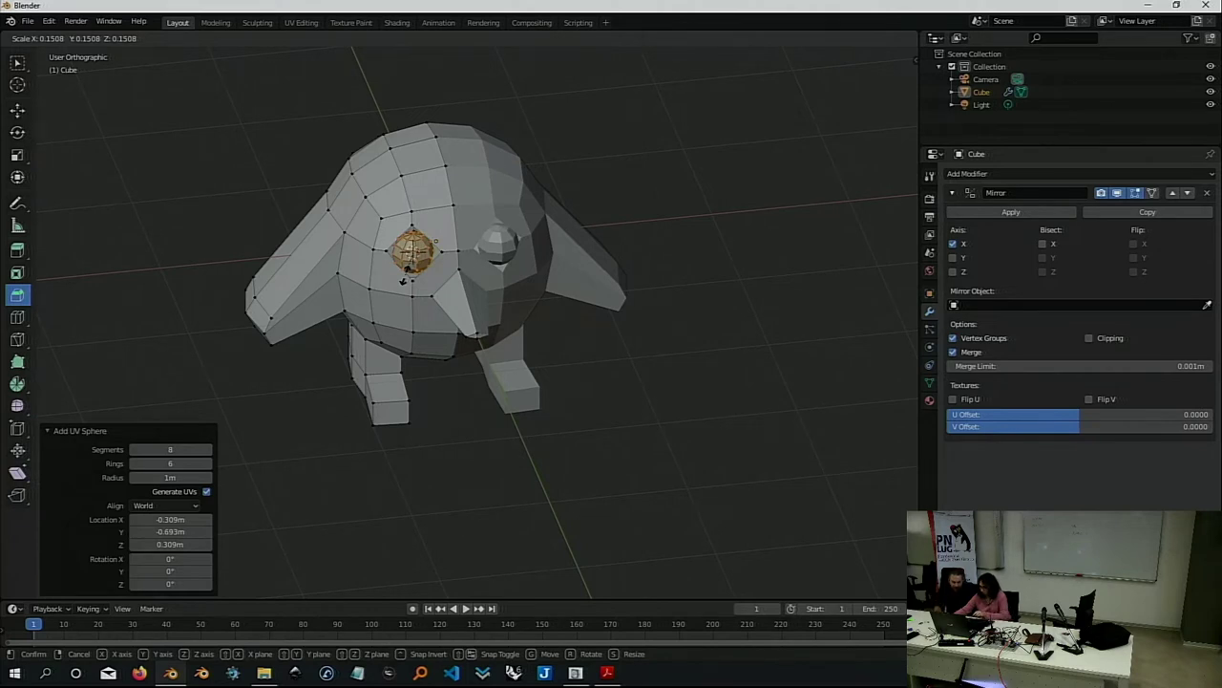
click(405, 277)
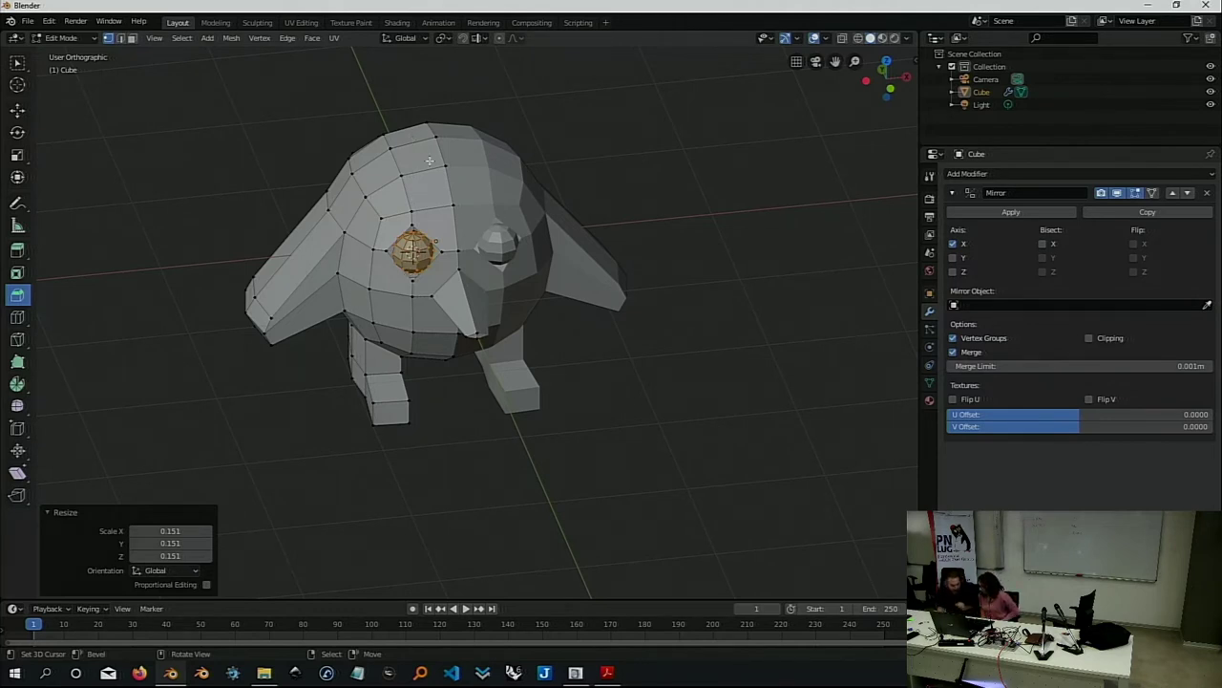
Enlarge the eye sphere by 1.288 and orbit to view the penguin's side.
key(s)
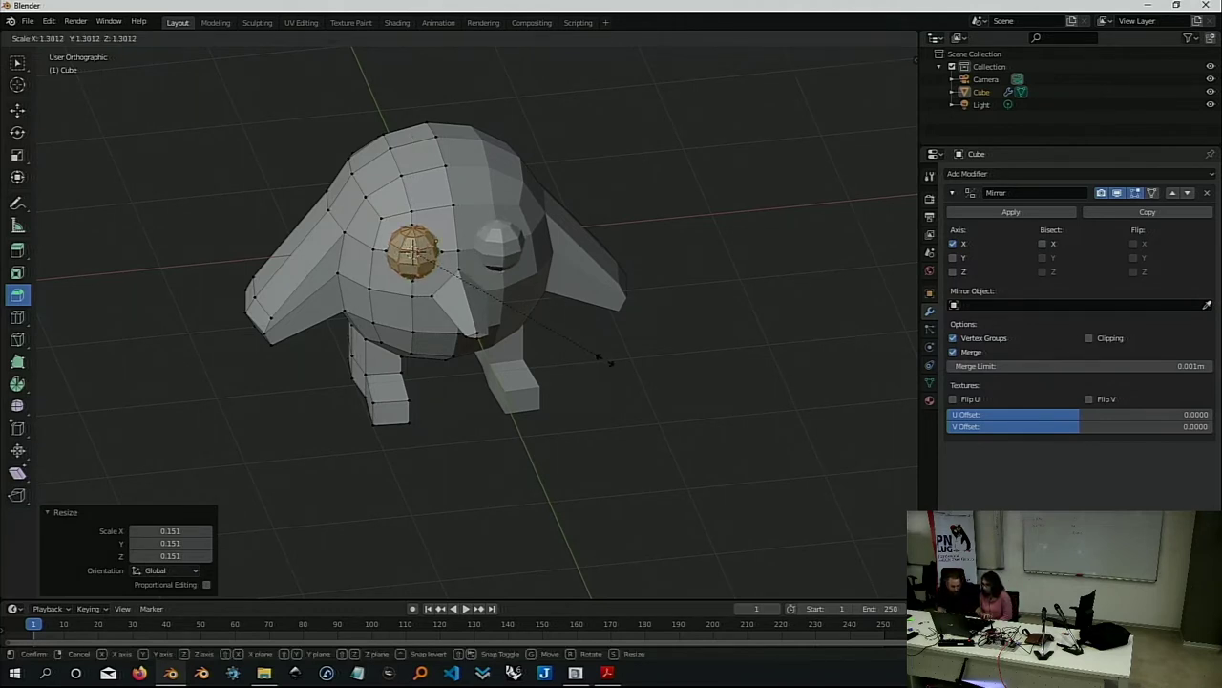
click(600, 370)
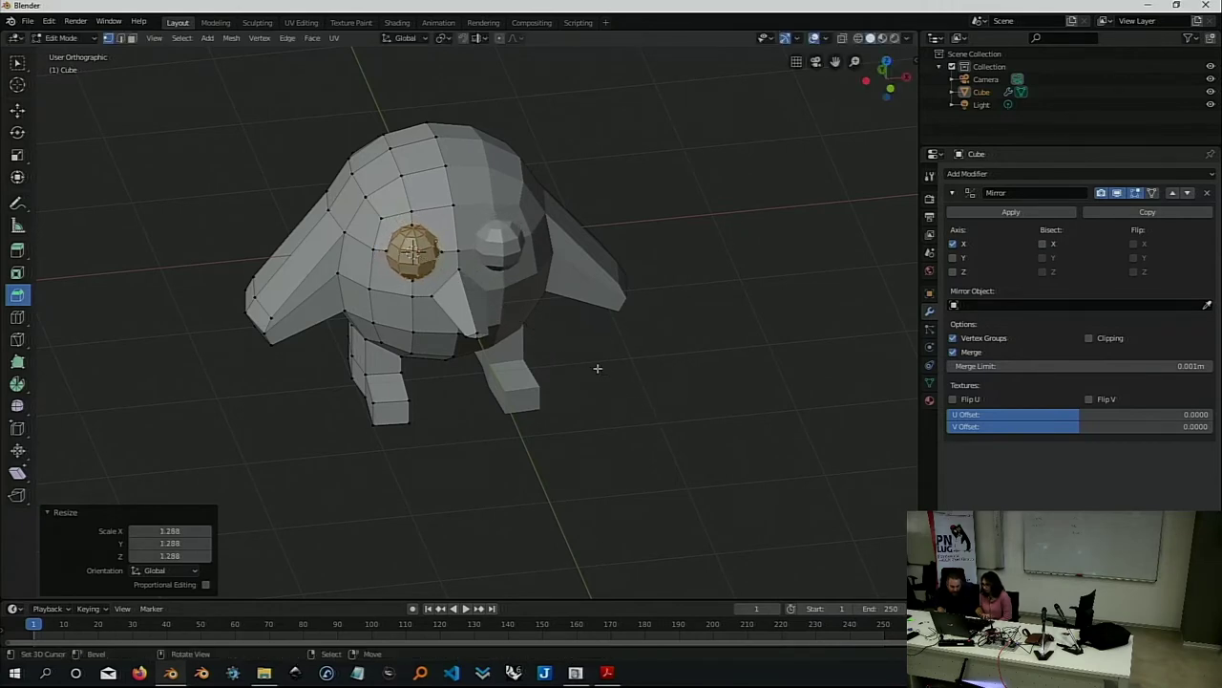
mouse_move(577, 356)
middle_down()
mouse_move(622, 308)
mouse_move(495, 295)
middle_up()
scroll(621, 309, up, 3)
scroll(622, 308, up, 3)
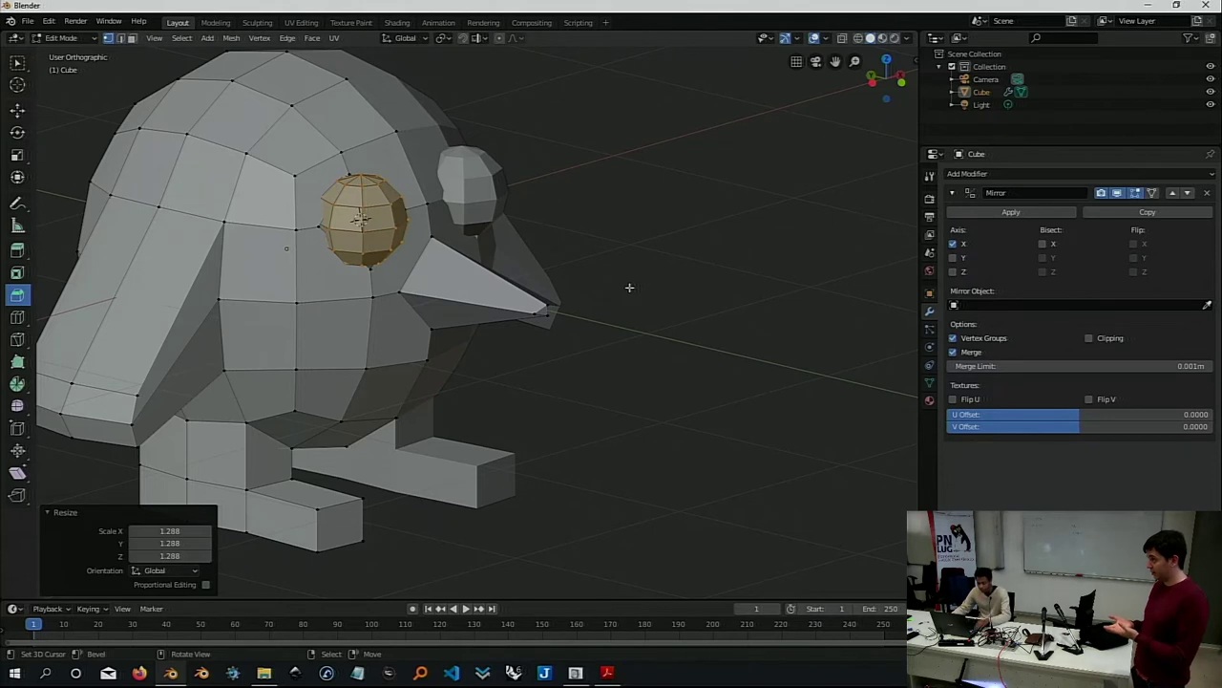
middle_drag(620, 275, 741, 299)
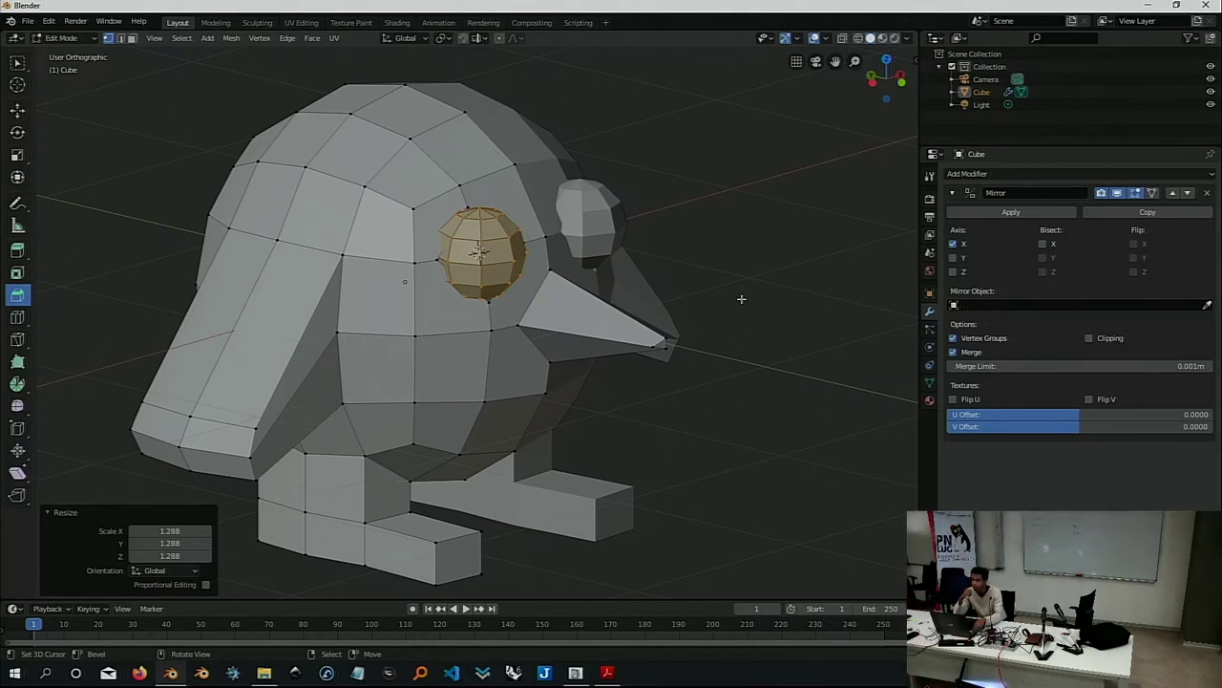
Return to Object Mode and show the penguin's Material Properties.
key(Tab)
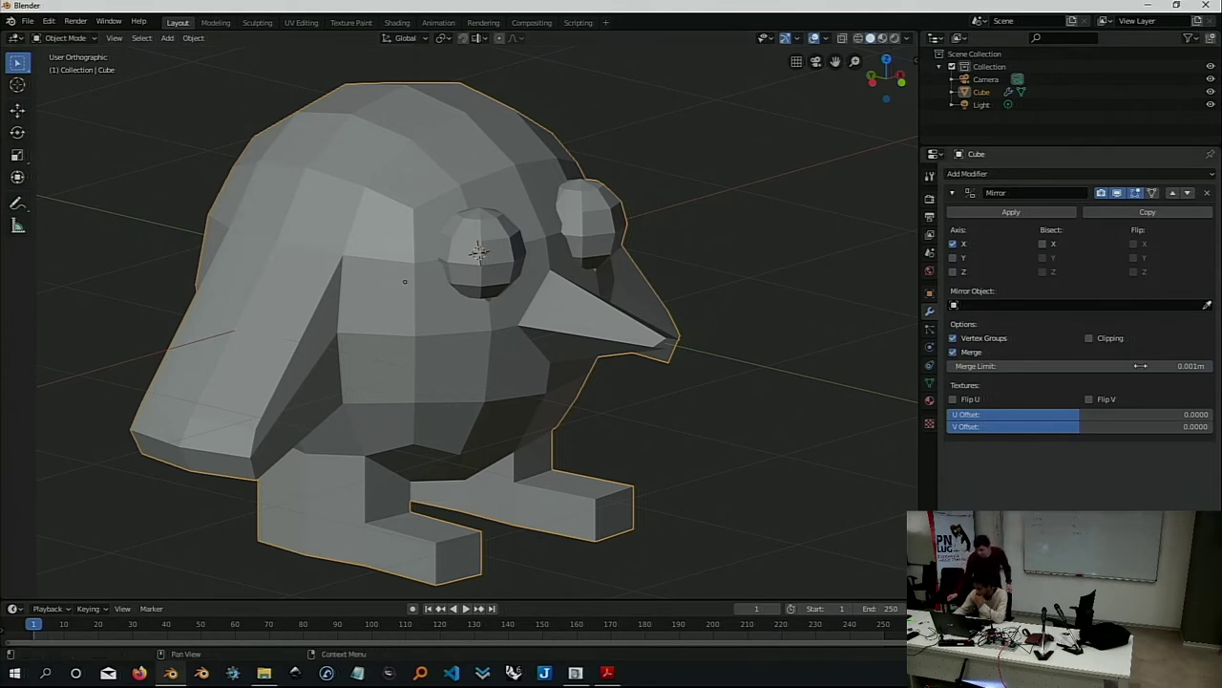
click(929, 400)
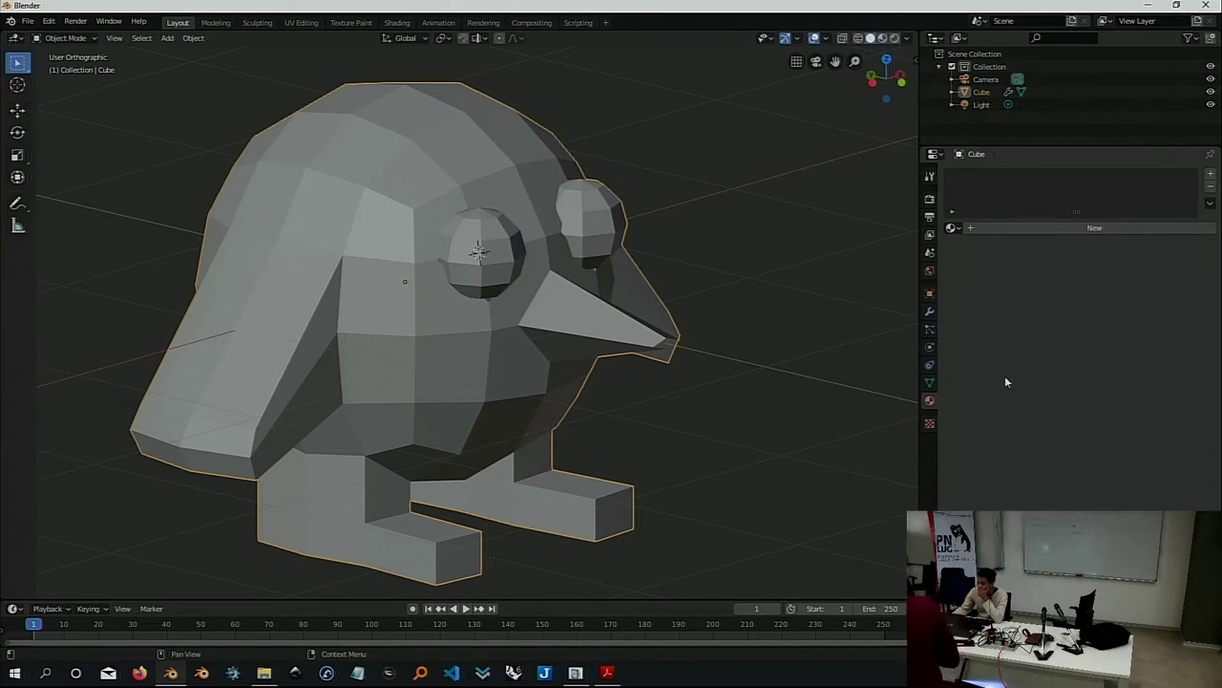
Create Material.001 for the penguin and scroll to its Principled BSDF surface settings.
click(1092, 230)
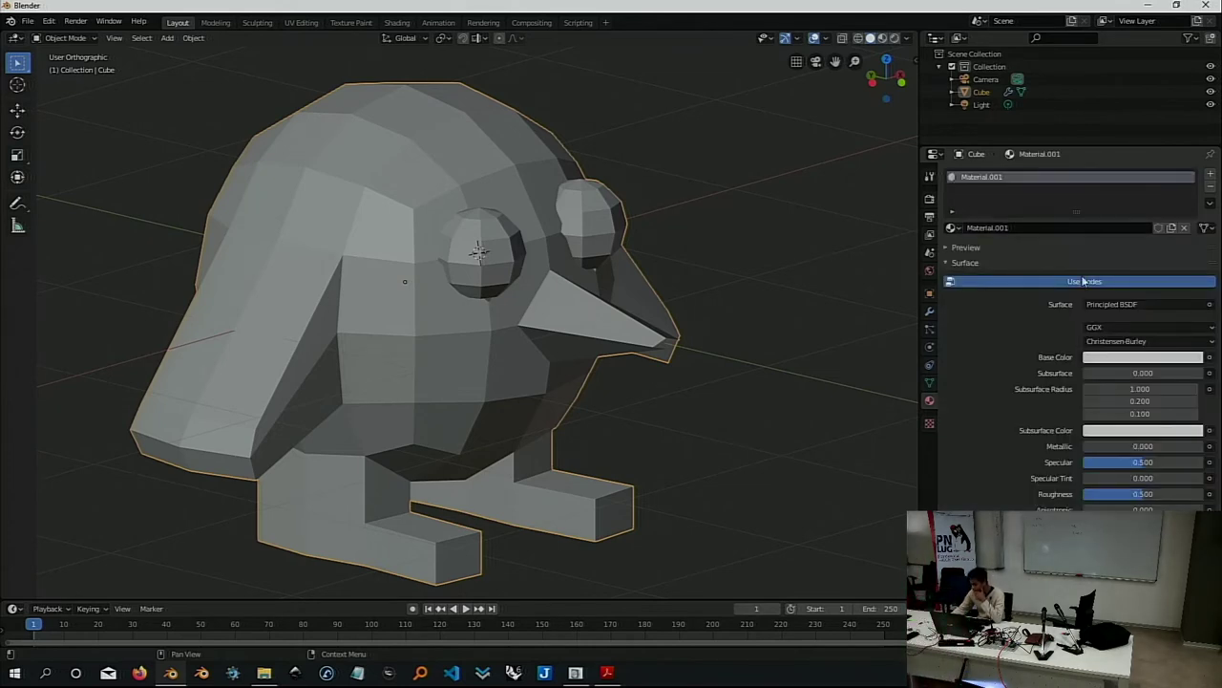
scroll(1015, 339, down, 2)
scroll(1019, 358, down, 1)
scroll(1023, 374, down, 1)
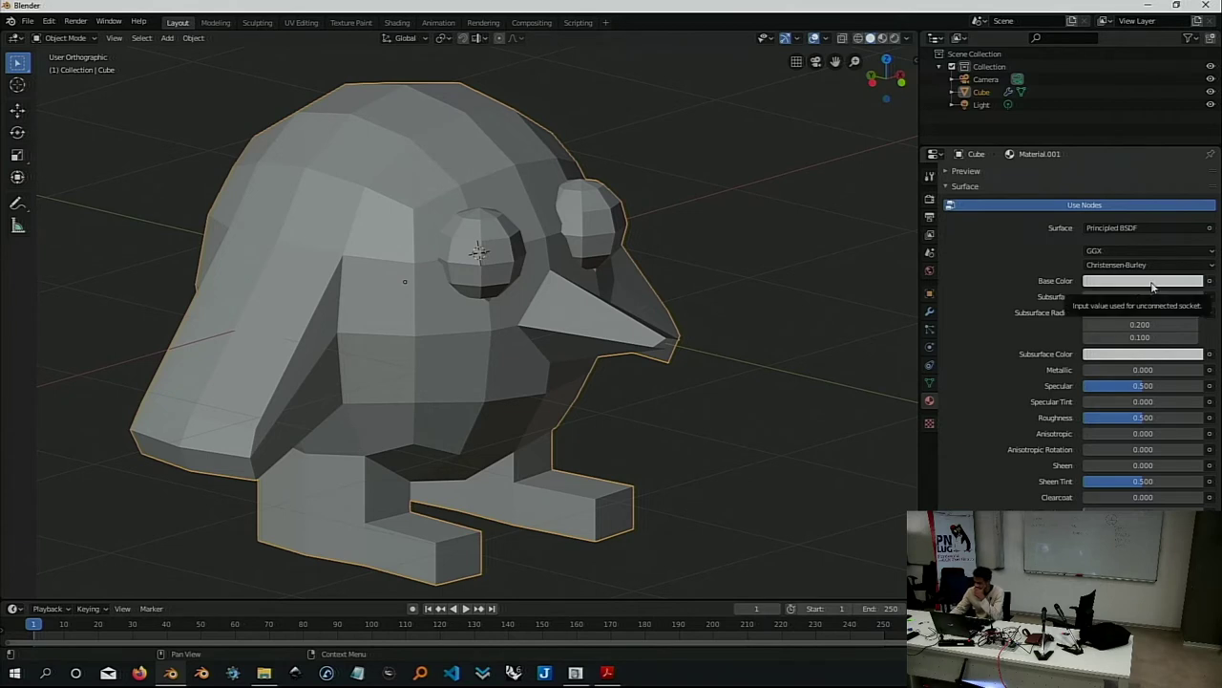
Set Material.001's base colour to black by dragging Value to 0.
click(1153, 283)
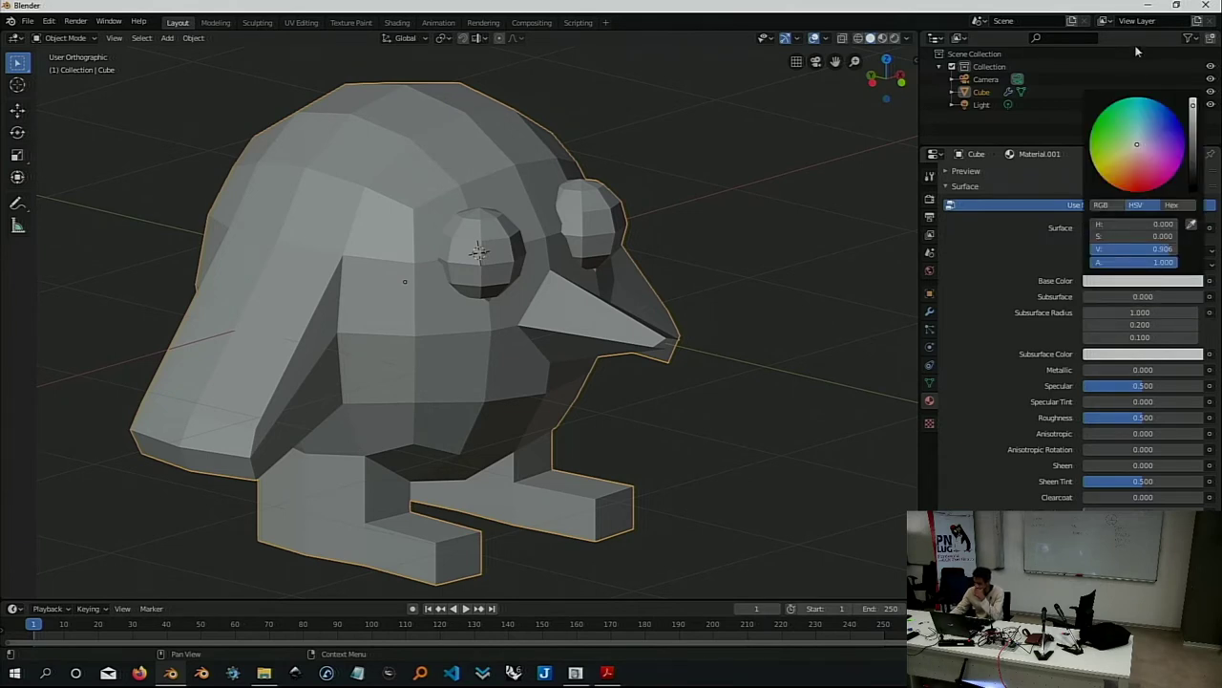
click(1133, 285)
click(1163, 167)
drag(1193, 177, 1193, 191)
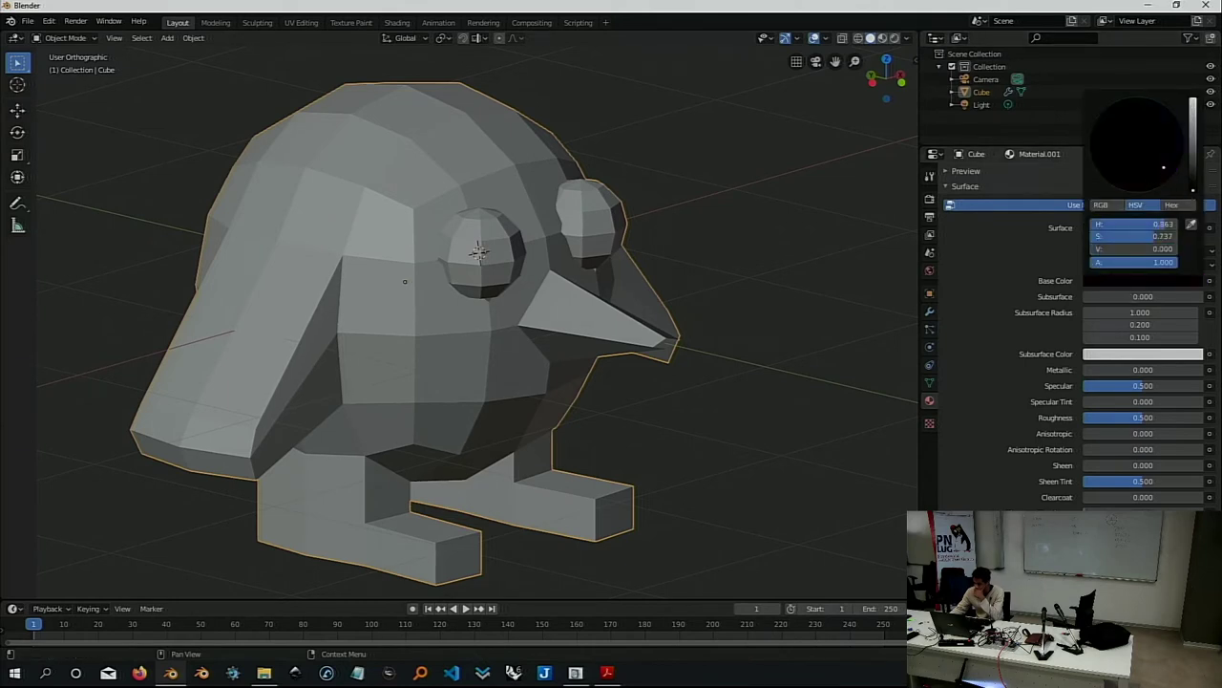
click(1136, 176)
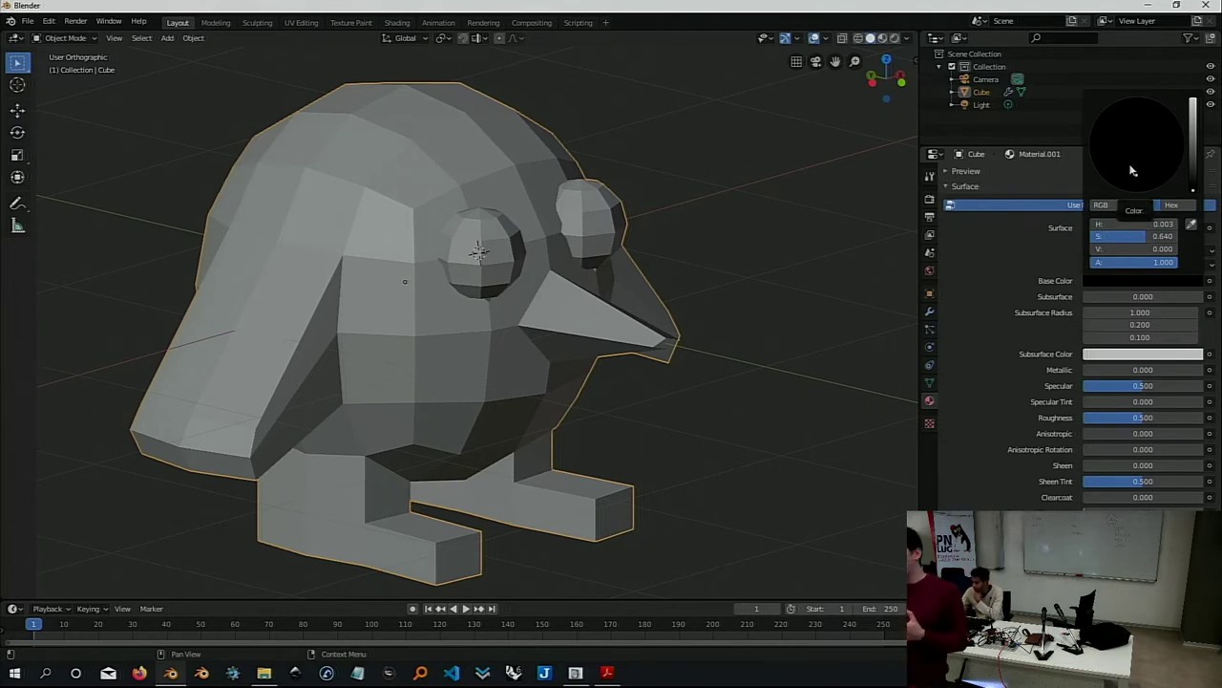
click(1107, 206)
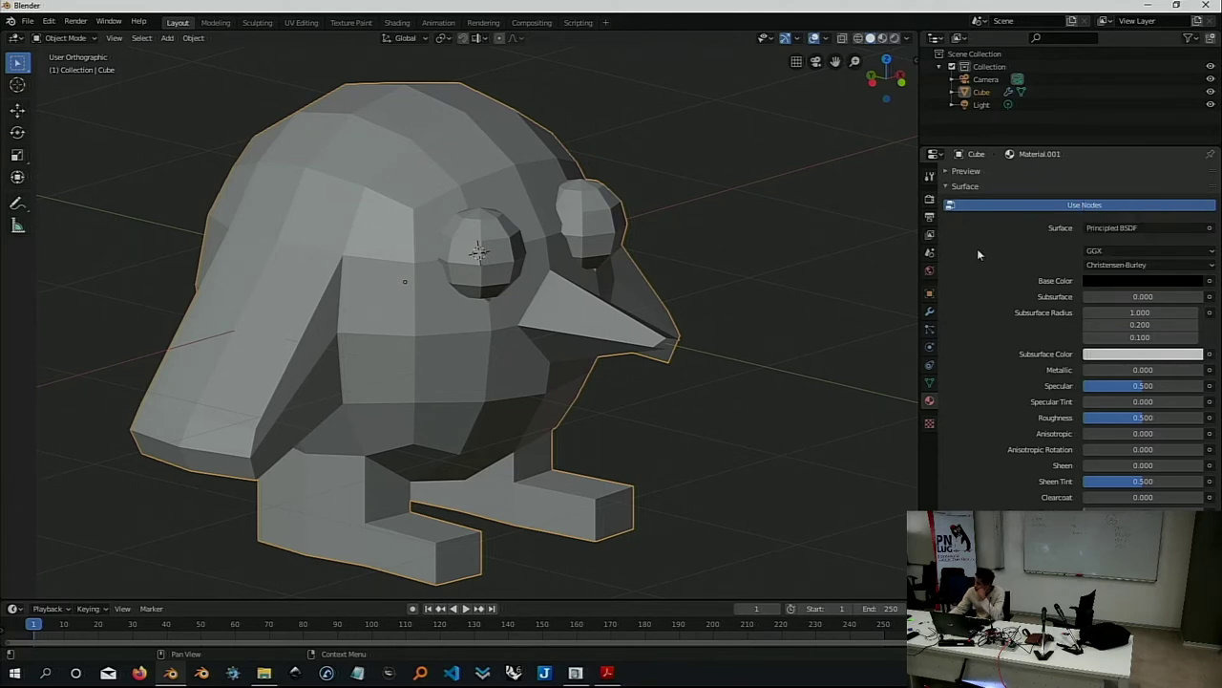
shift+right_click(779, 181)
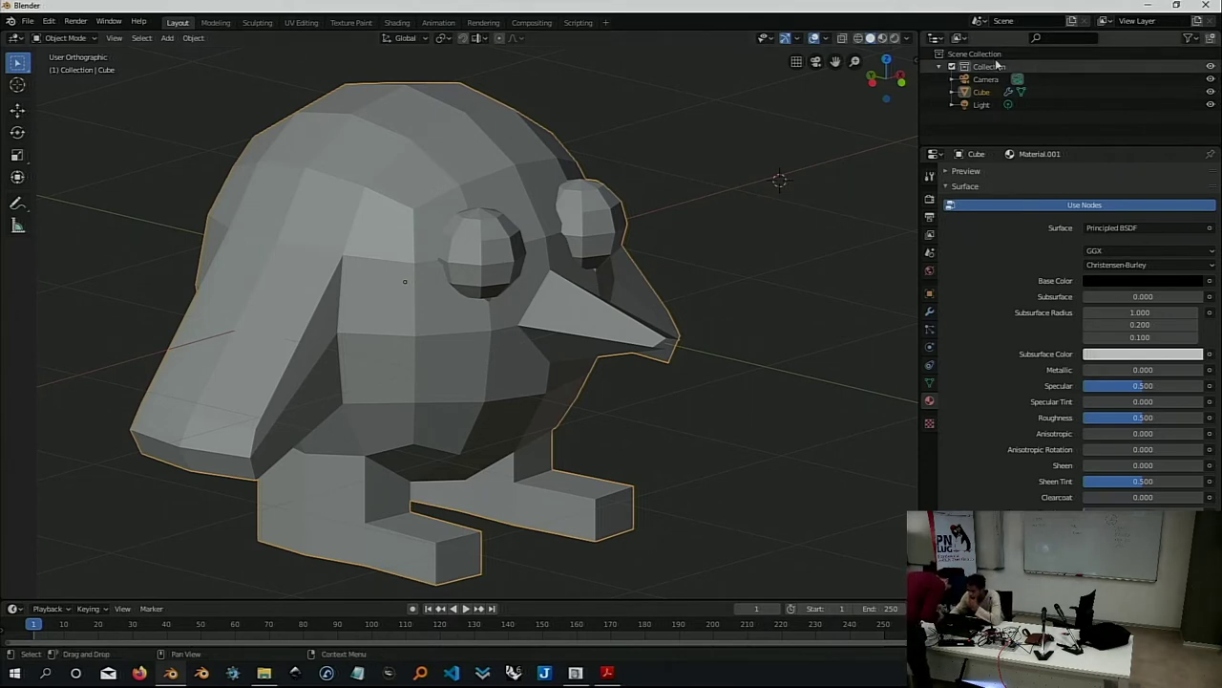
Switch to Material Preview shading and orbit to a front view of the black penguin.
click(883, 40)
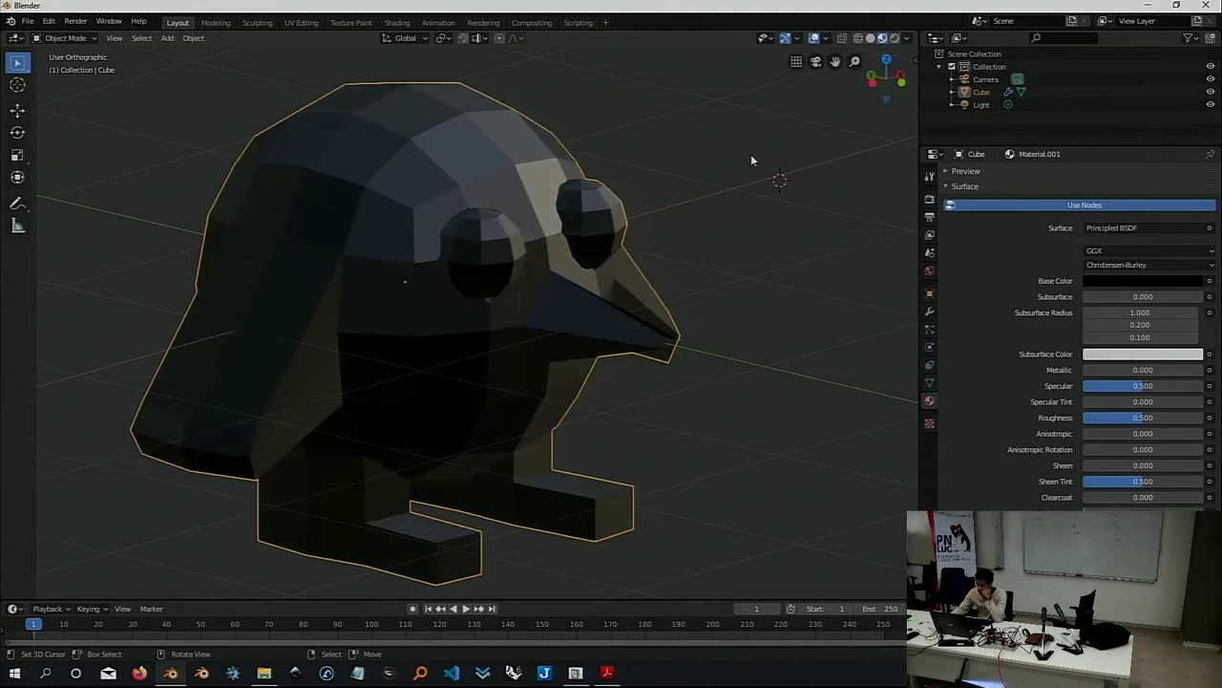
mouse_move(719, 157)
middle_down()
mouse_move(617, 158)
mouse_move(577, 112)
mouse_move(574, 136)
mouse_move(660, 161)
middle_up()
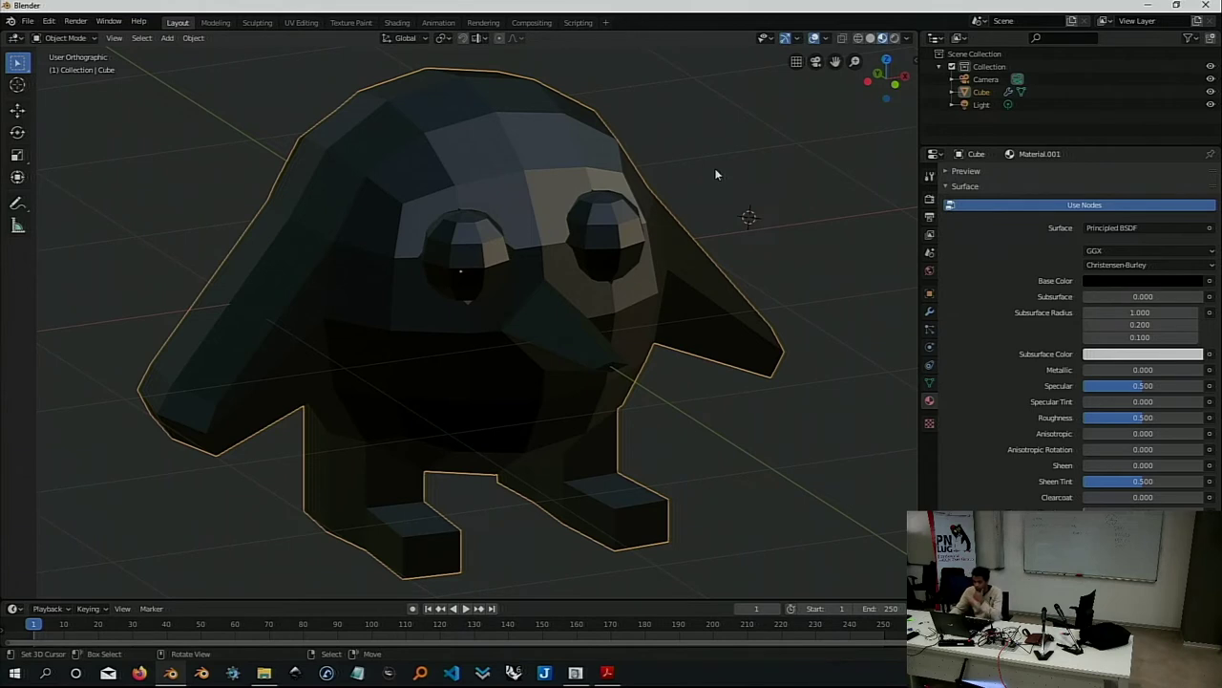
shift+right_click(718, 172)
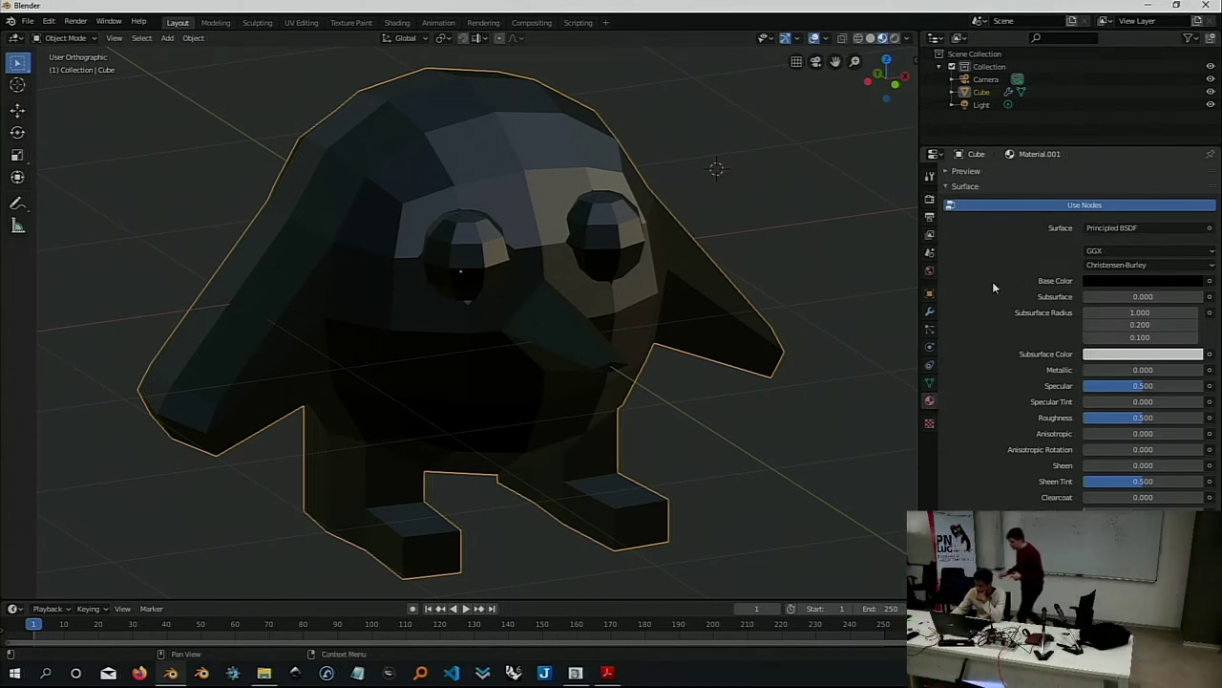
Rename the material to nero and add a second slot with a new material.
scroll(983, 220, up, 2)
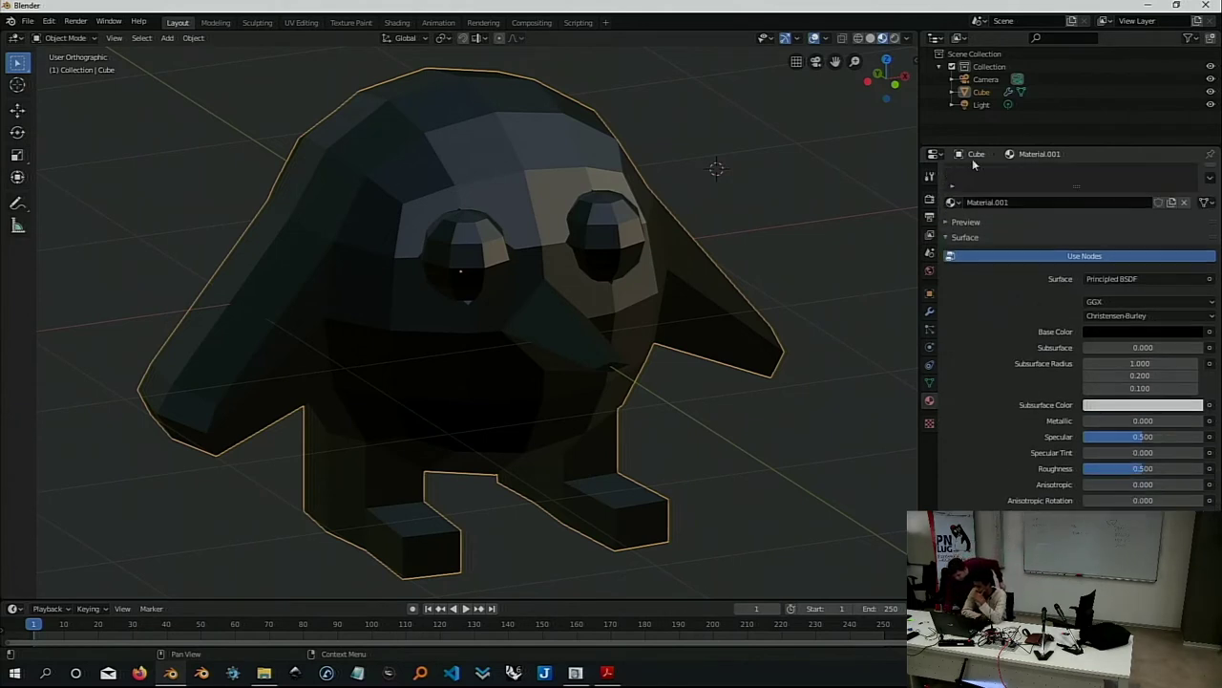
scroll(983, 181, up, 1)
double_click(1029, 226)
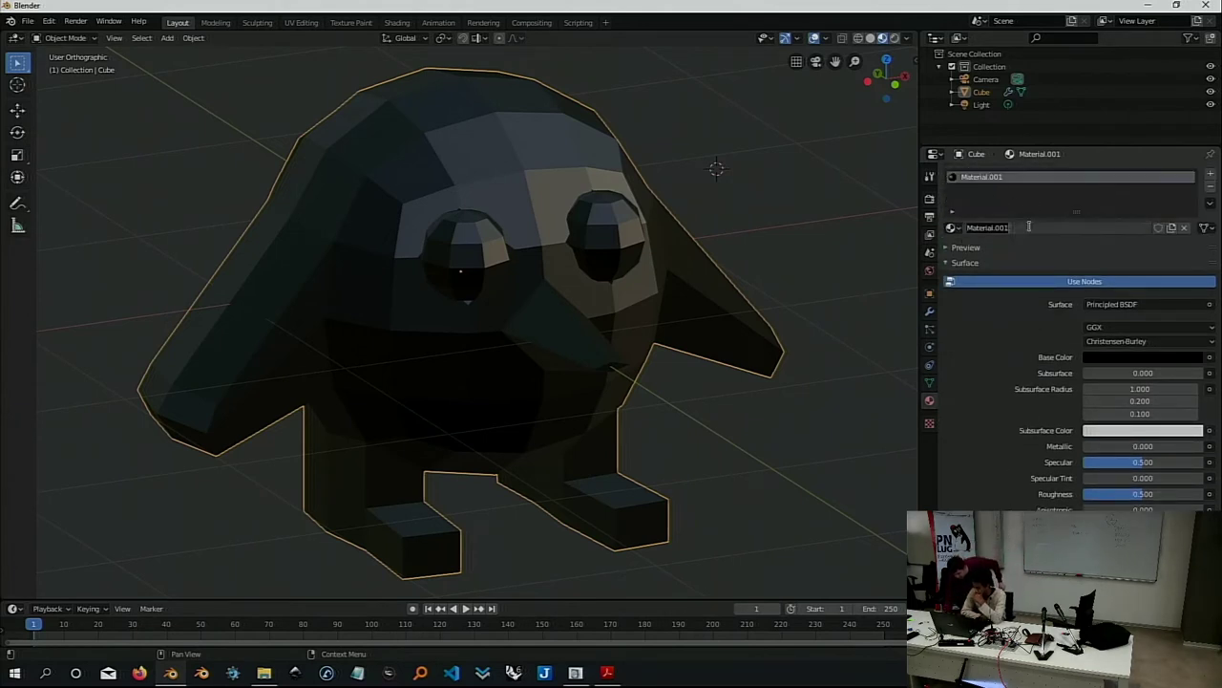
text(n)
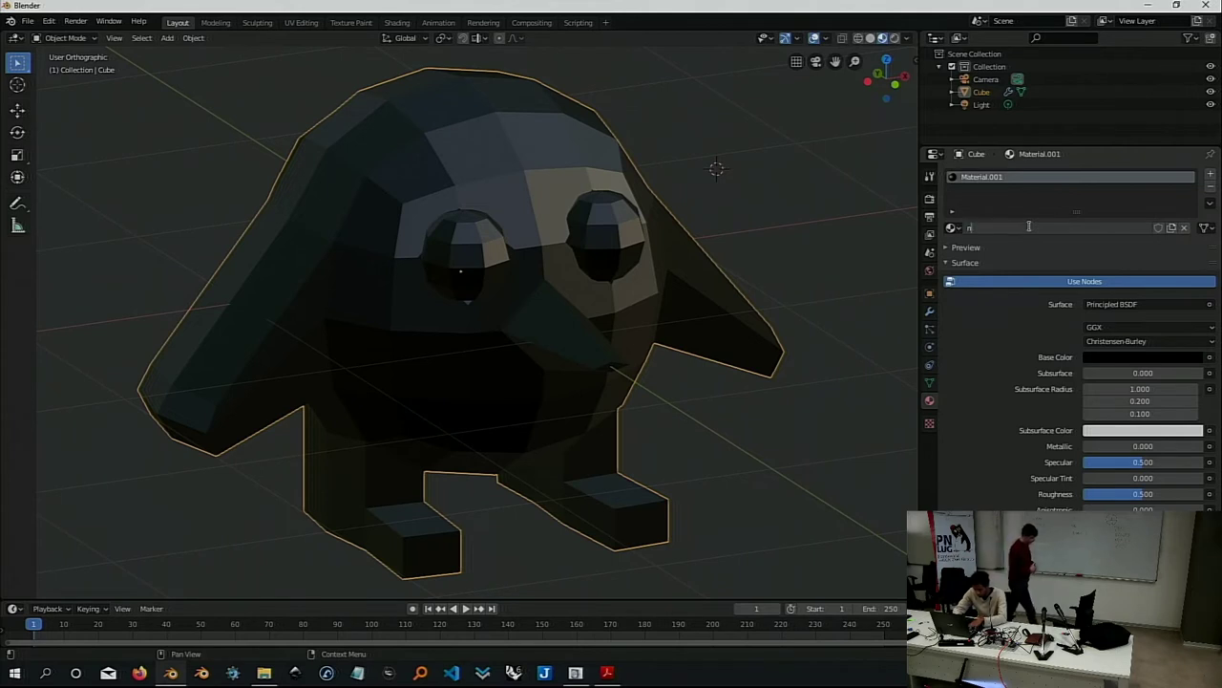
text(ero)
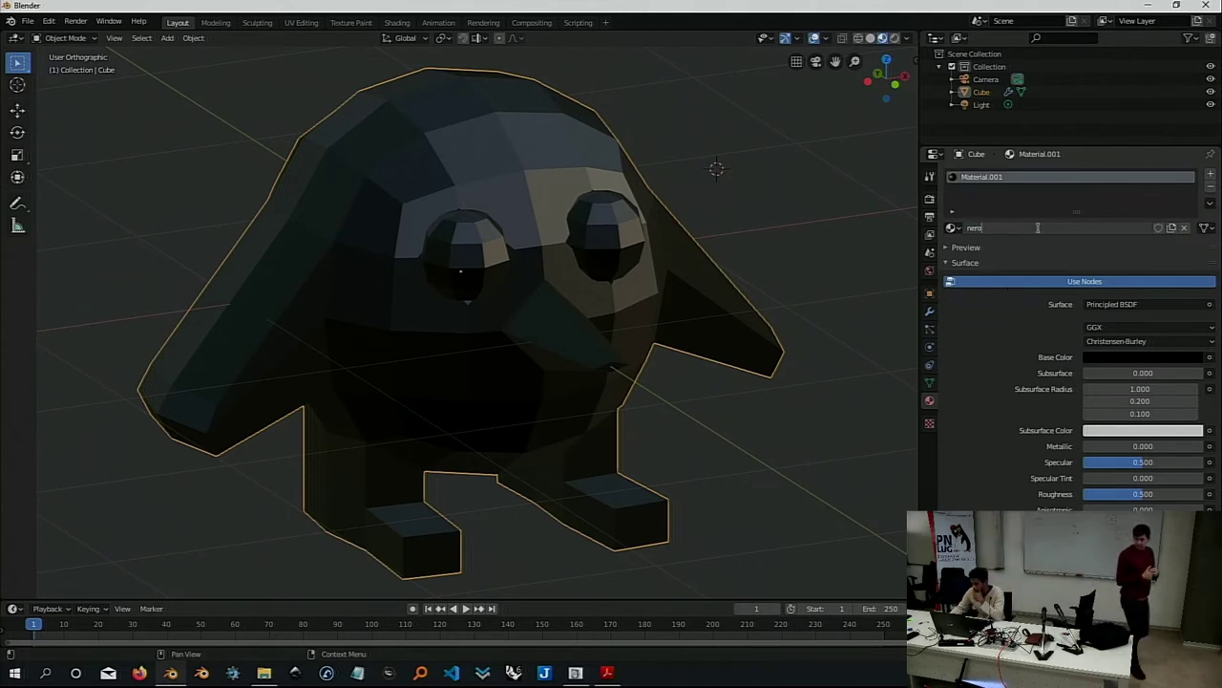
click(1012, 211)
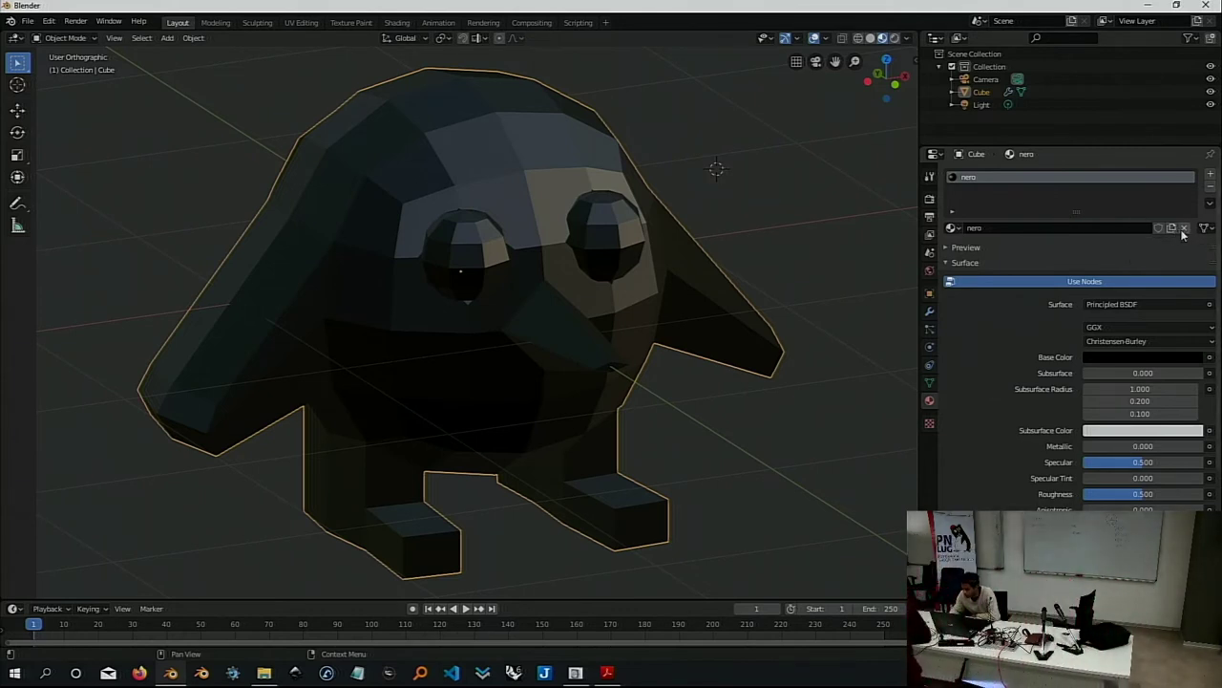
click(1210, 174)
click(1036, 254)
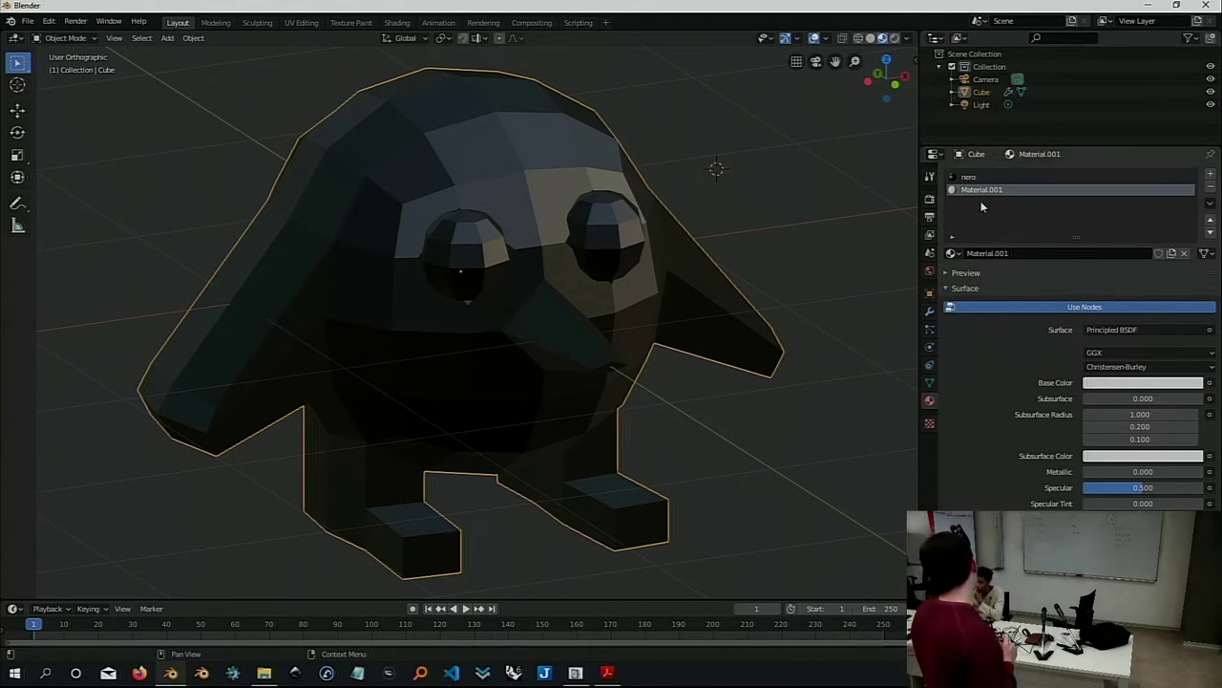
Name the second material bianco, then orbit around the penguin back to the front.
click(1016, 250)
text(bi)
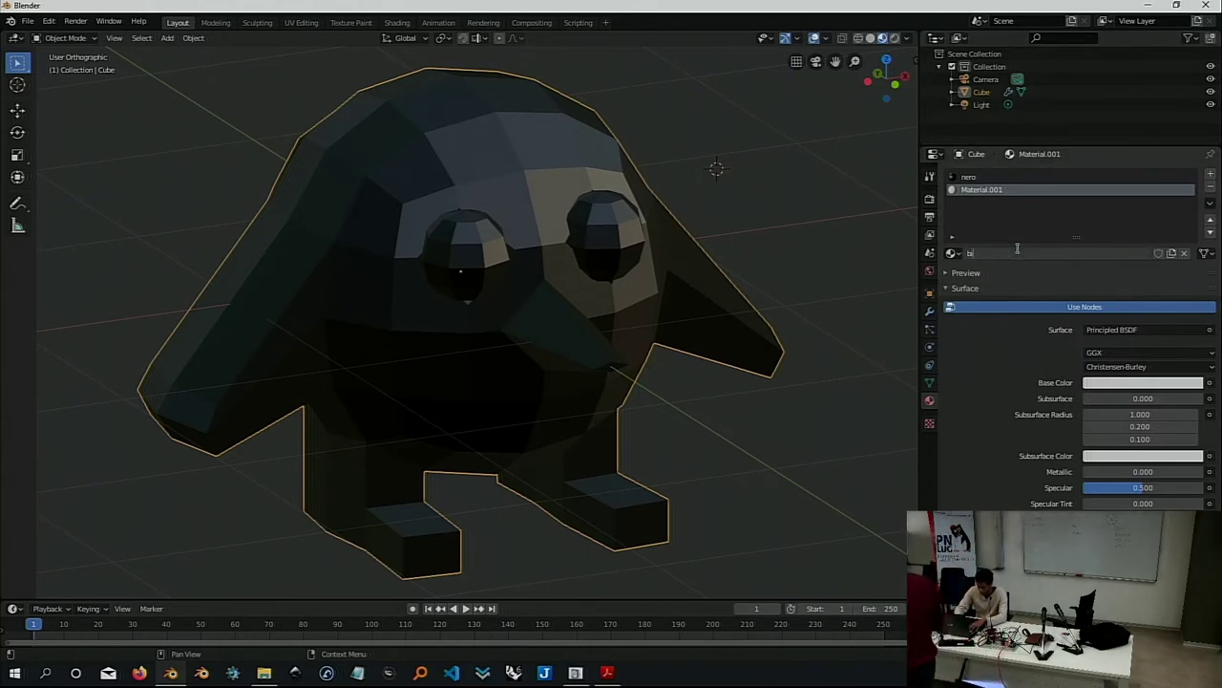
text(anco)
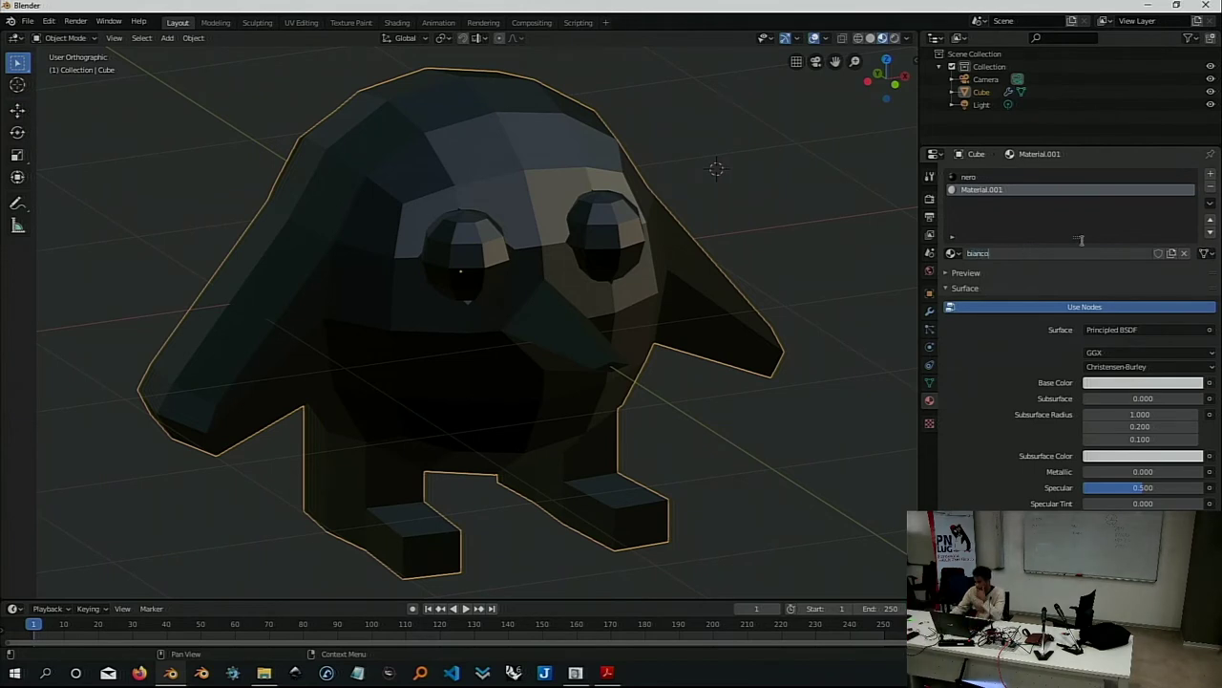
key(Return)
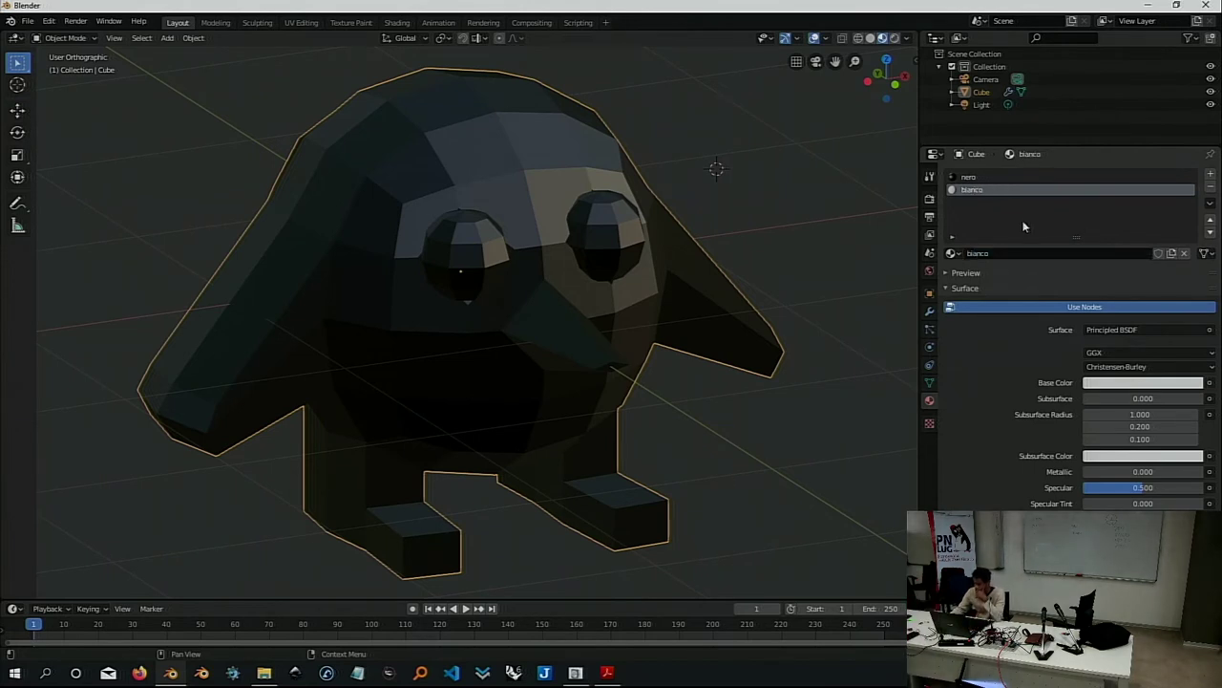
mouse_move(702, 174)
middle_down()
mouse_move(661, 124)
mouse_move(703, 115)
mouse_move(738, 127)
middle_up()
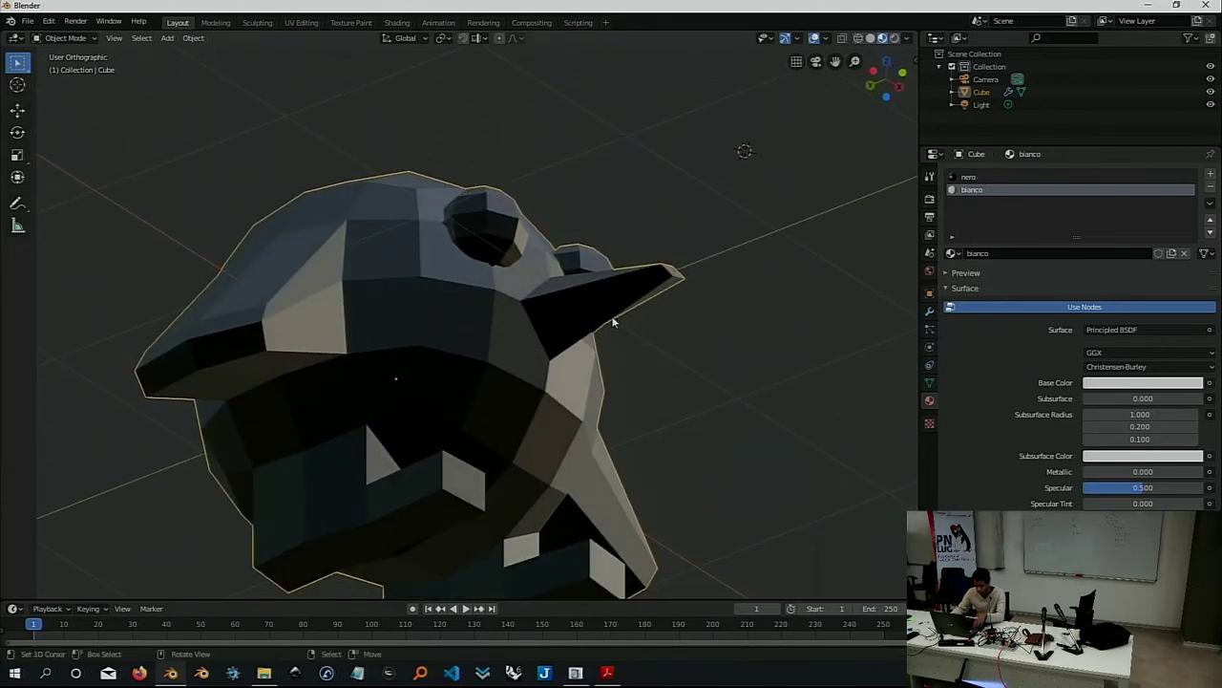
mouse_move(615, 323)
middle_down()
mouse_move(666, 226)
mouse_move(608, 263)
middle_up()
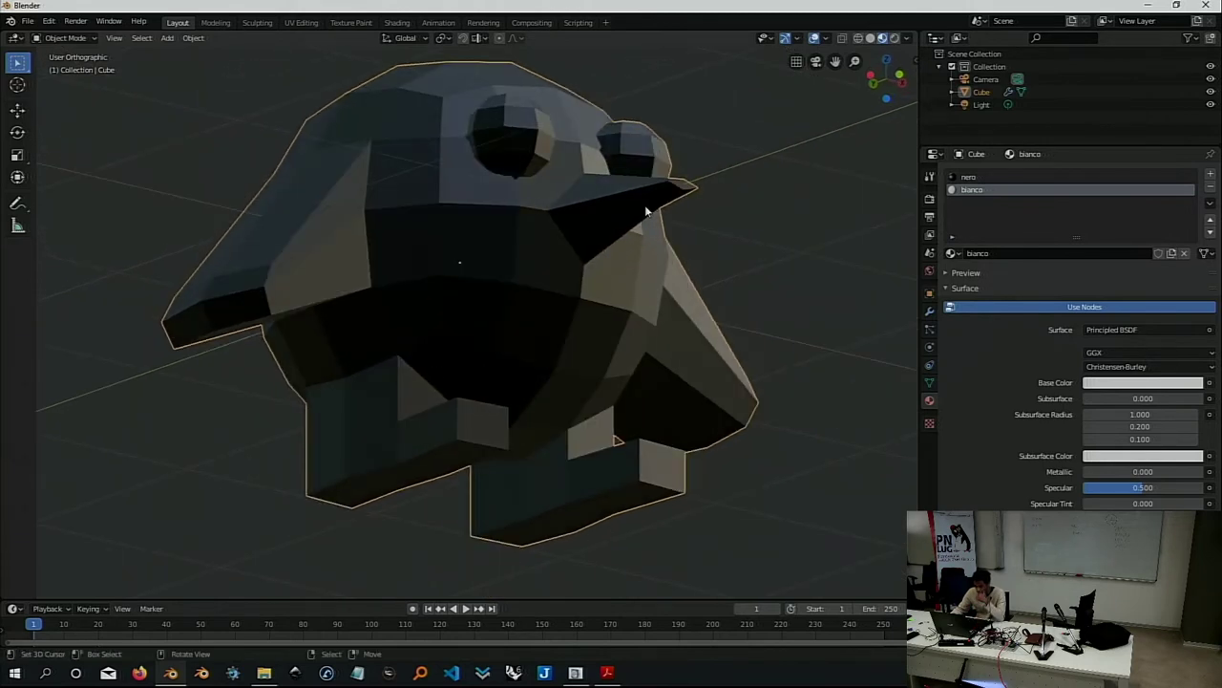
mouse_move(636, 202)
middle_down()
mouse_move(622, 199)
mouse_move(621, 272)
mouse_move(613, 263)
mouse_move(634, 332)
mouse_move(611, 320)
middle_up()
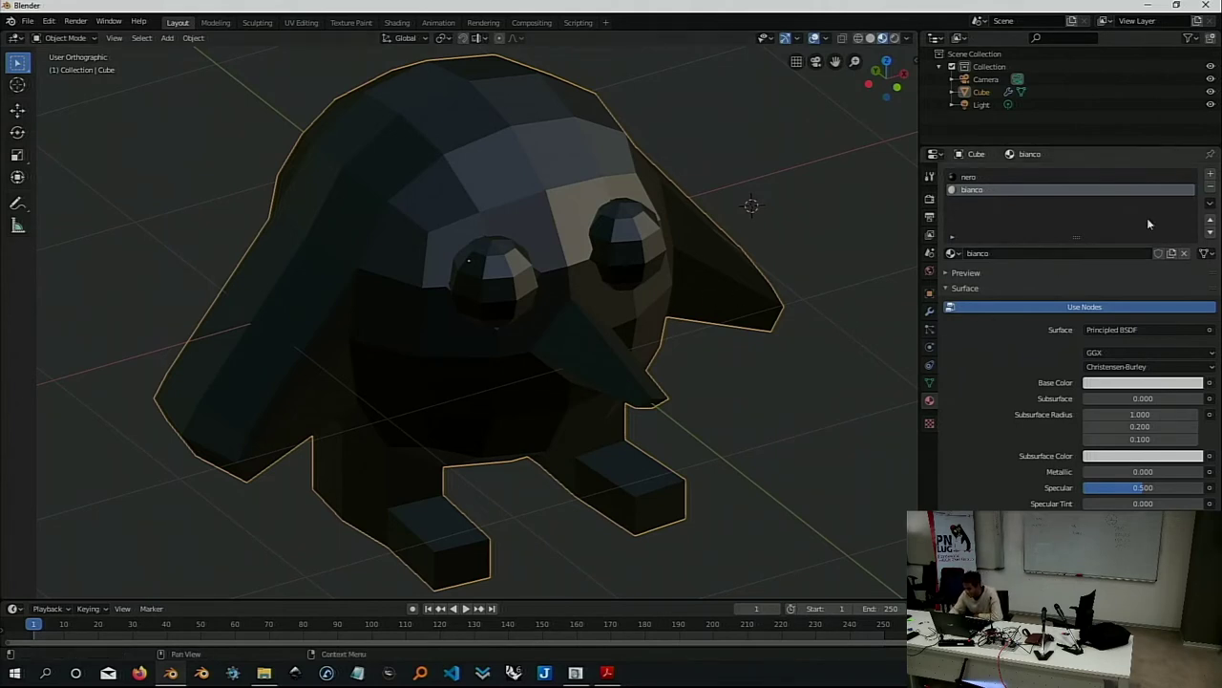
Add a third material slot with a new orange material named 'arancione becco'.
click(1211, 179)
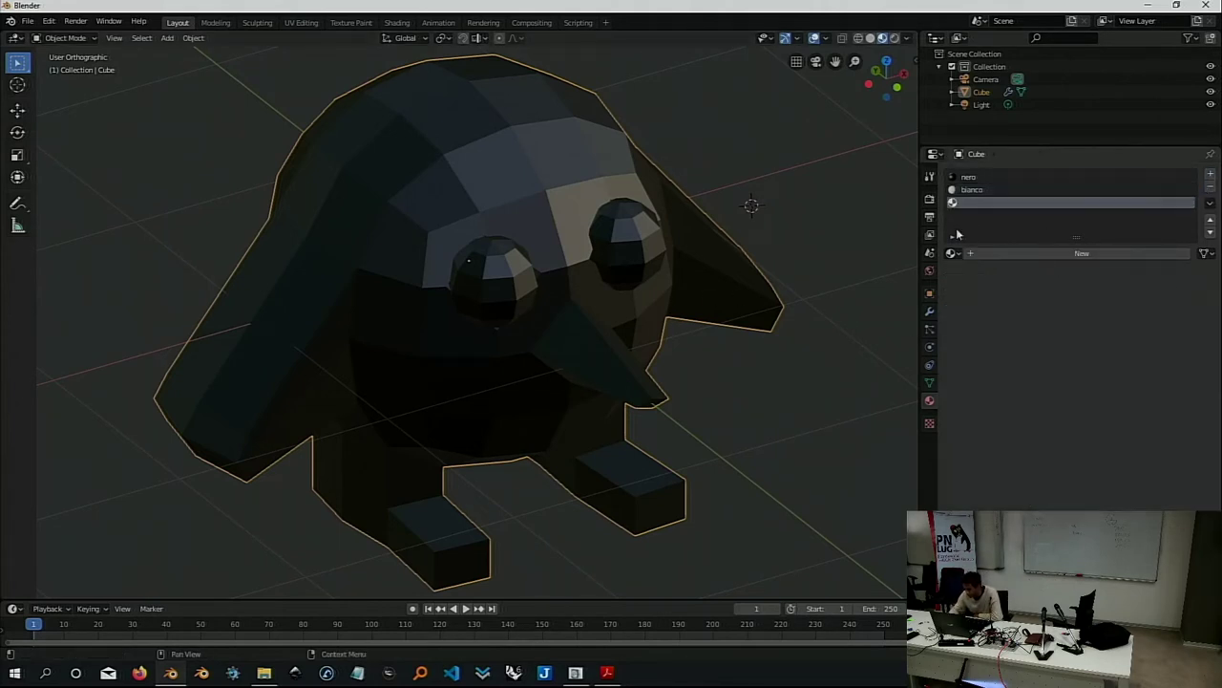
click(1004, 252)
click(1114, 382)
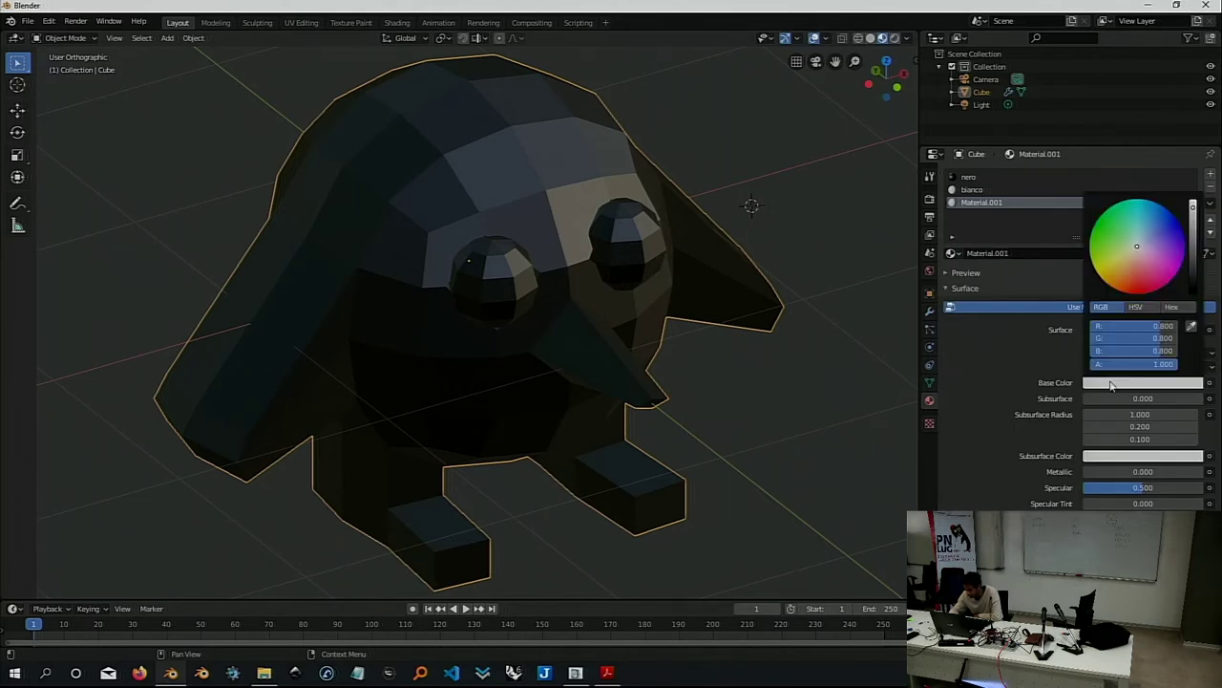
click(1130, 277)
drag(1130, 278, 1120, 285)
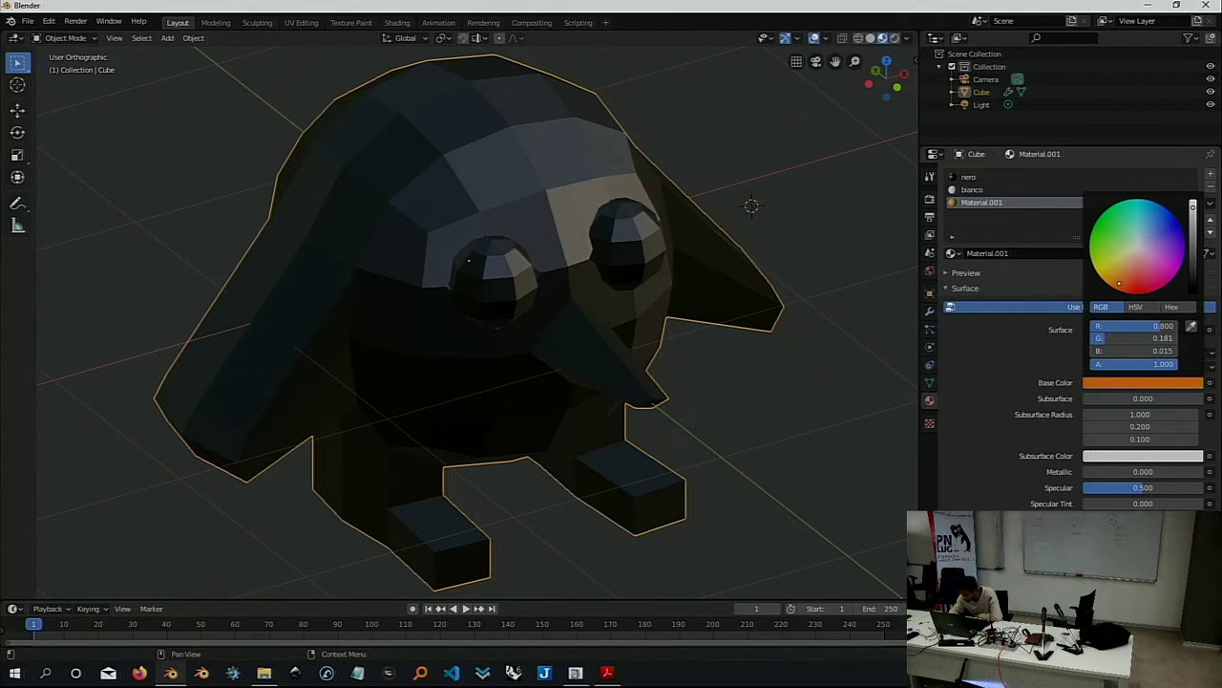
click(1010, 252)
text(ar)
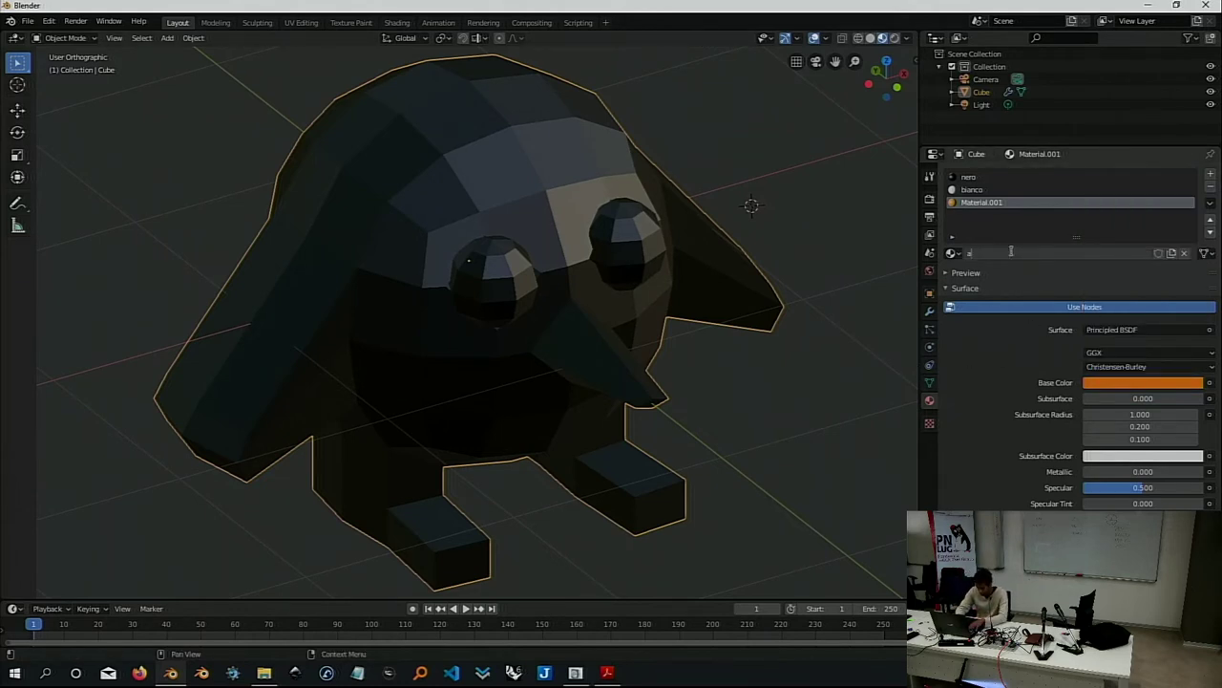
text(ancio)
text(ne be)
text(cco)
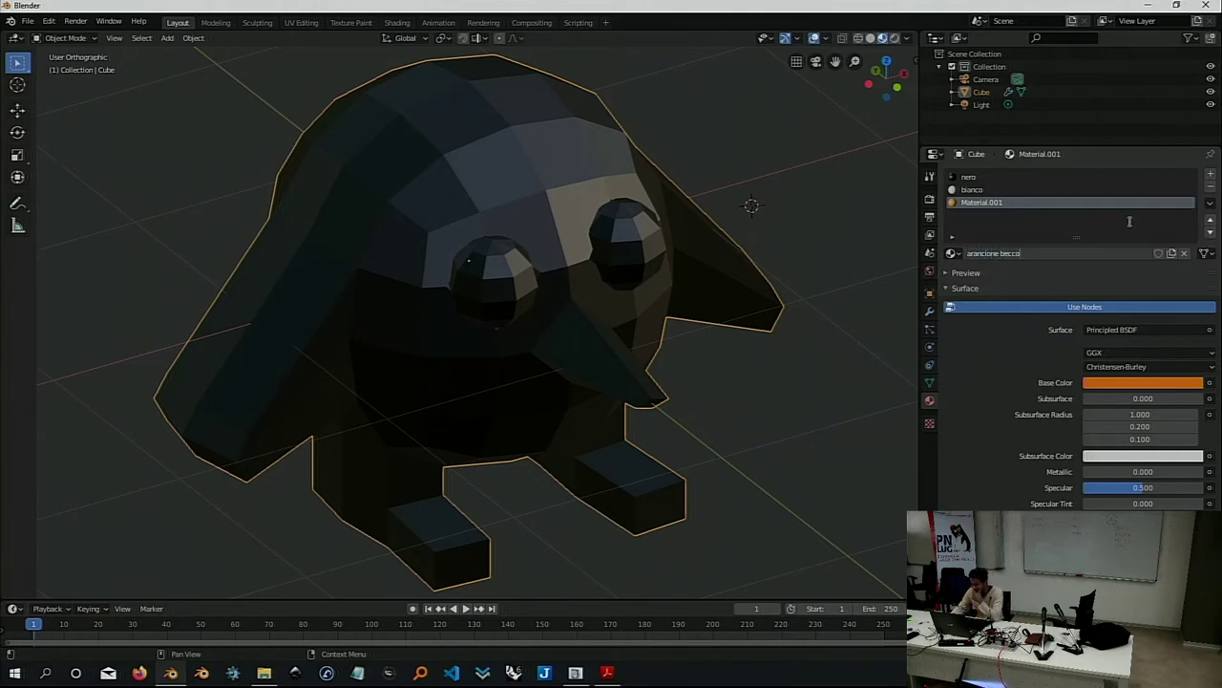
key(Return)
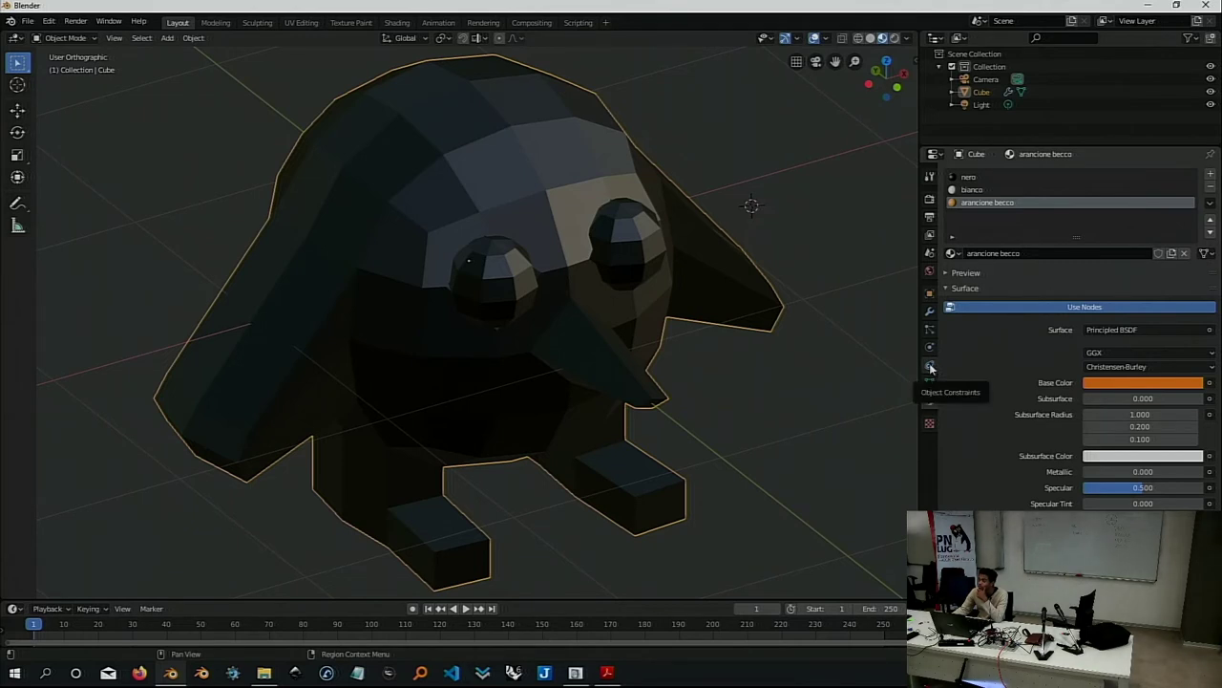
key(Tab)
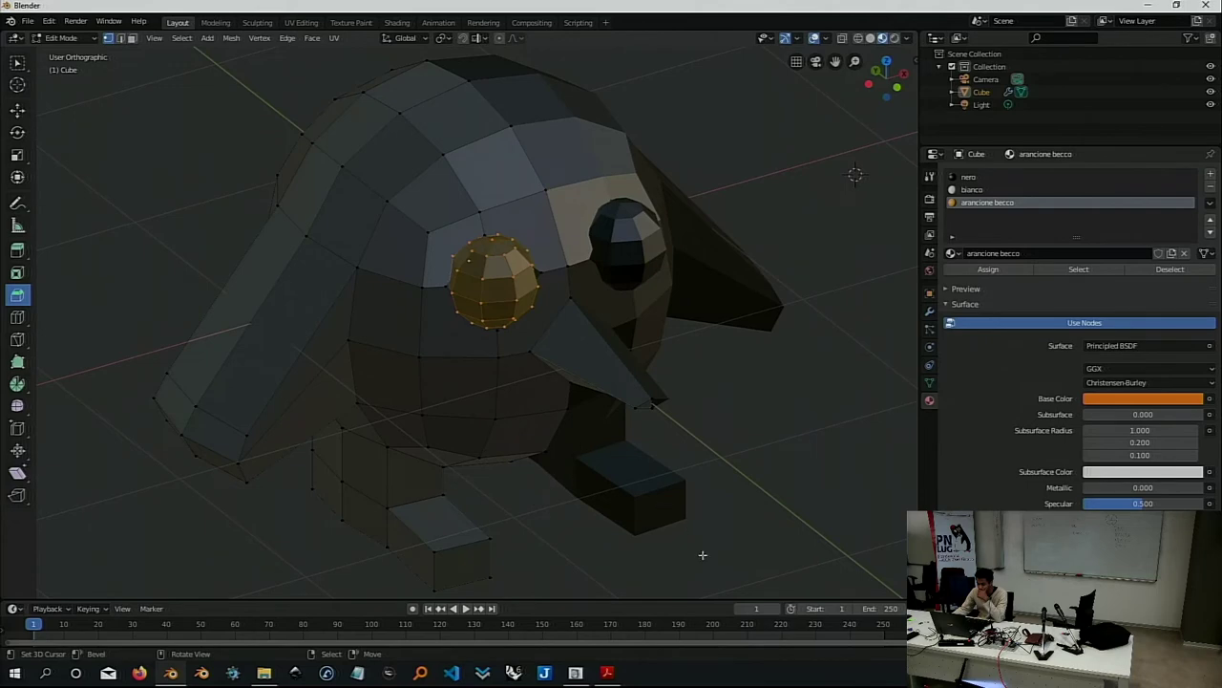
middle_drag(678, 361, 717, 338)
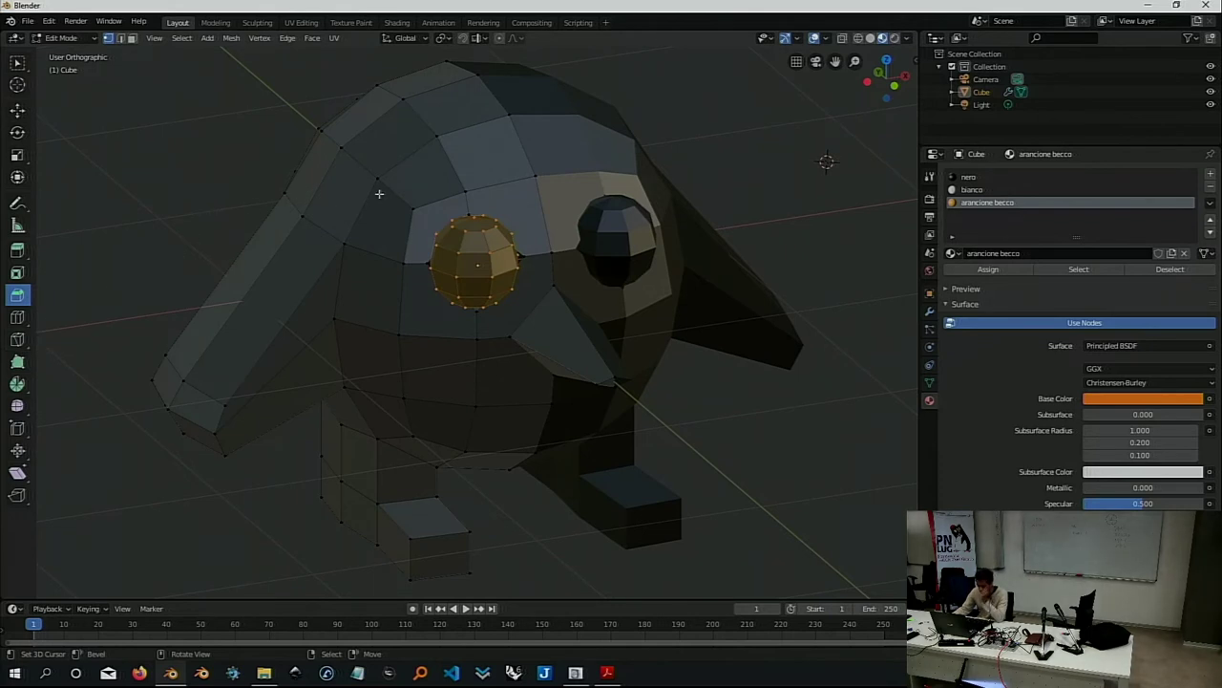
key(l)
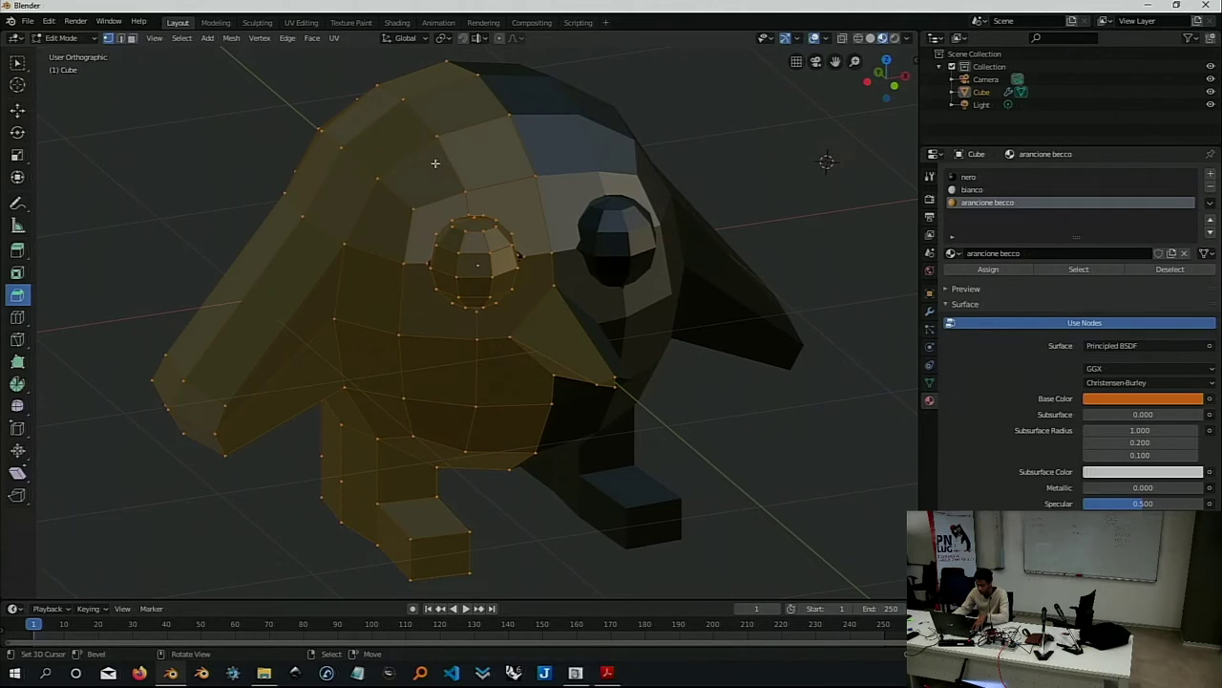
key(shift+l)
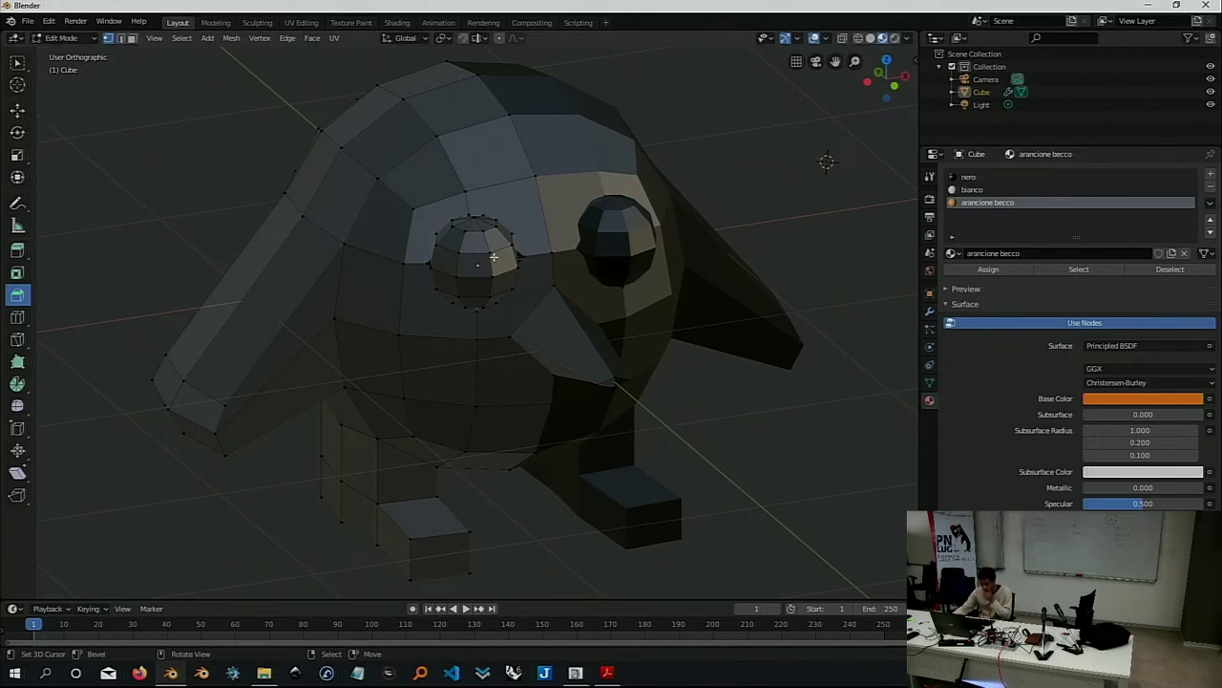
key(Tab)
key(Tab)
shift+right_click(487, 251)
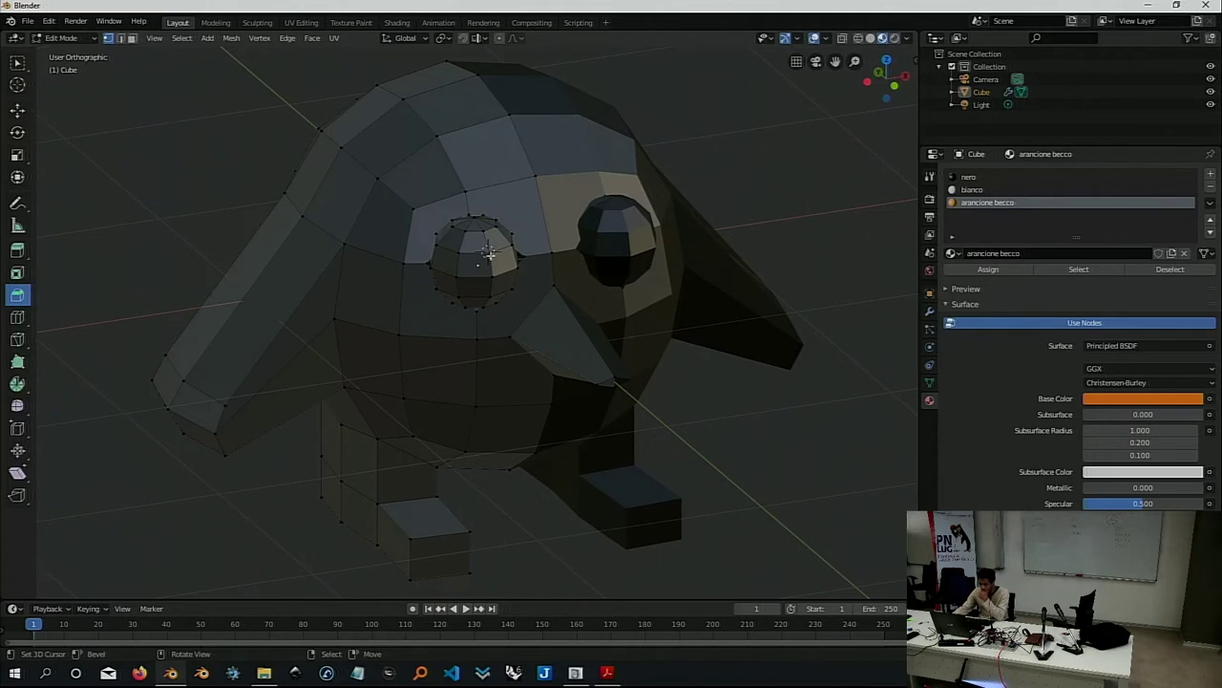
shift+right_click(491, 278)
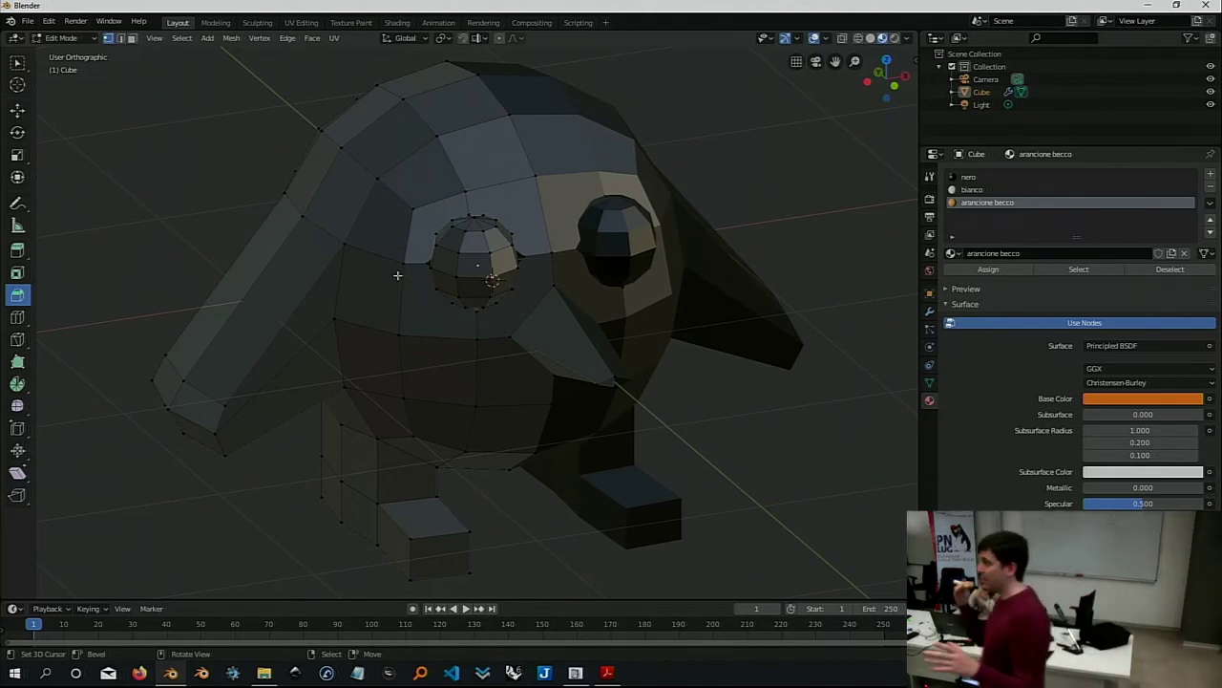
key(ctrl)
Select the linked eye sphere and assign it the white bianco material.
key(ctrl+l)
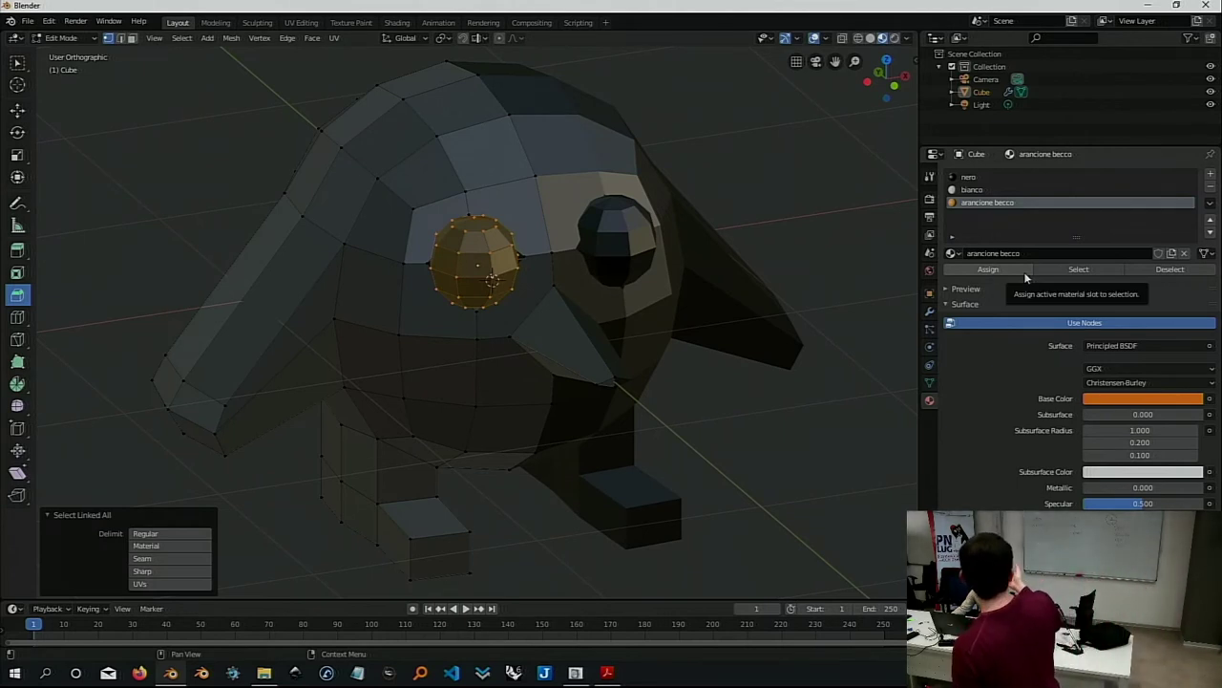
click(993, 191)
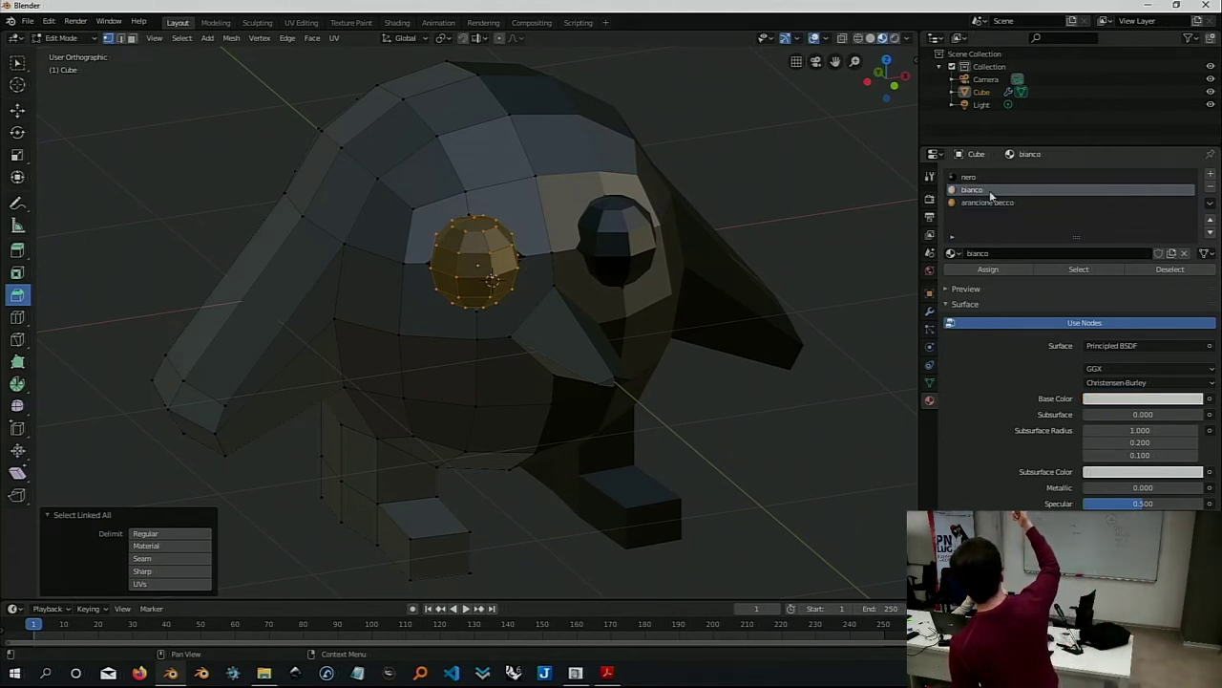
click(993, 270)
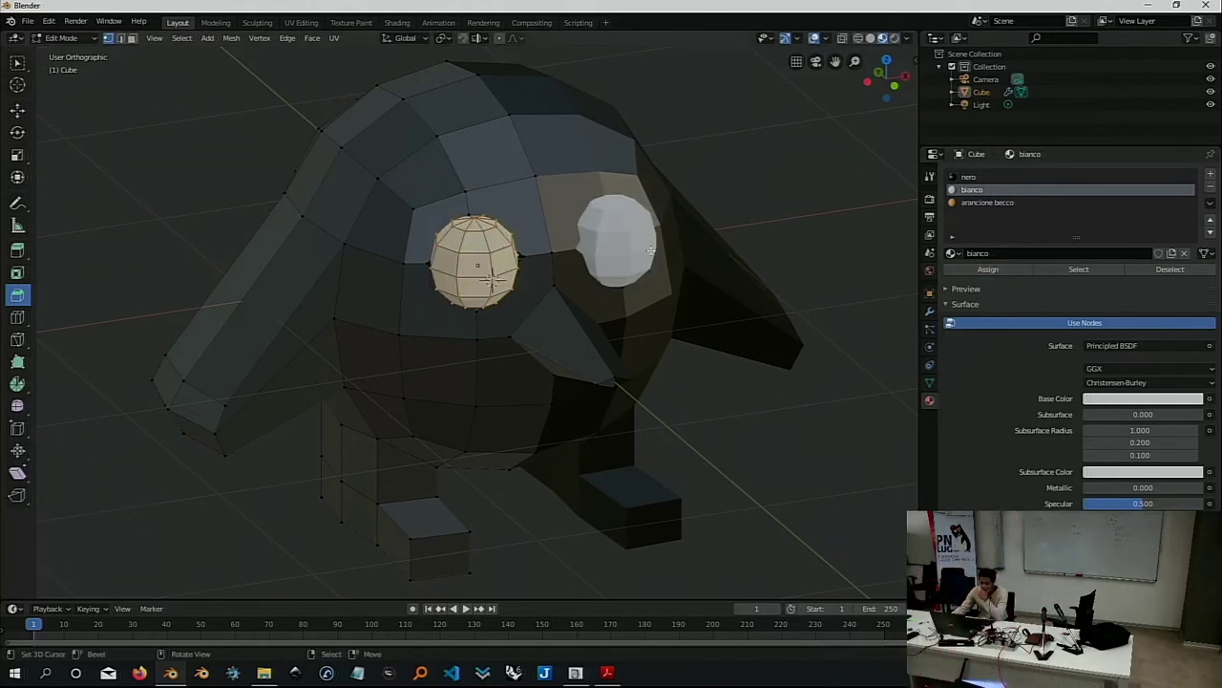
Orbit to view the eyes and place the 3D cursor near the beak.
middle_drag(646, 251, 754, 397)
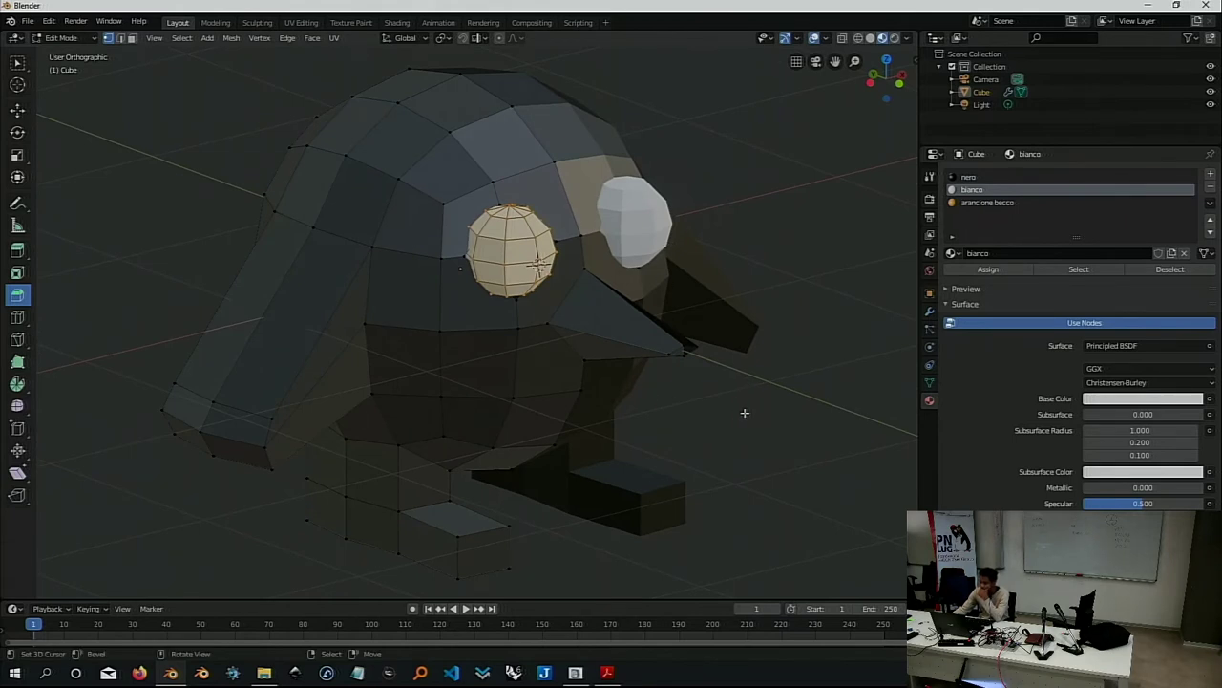
shift+right_click(744, 412)
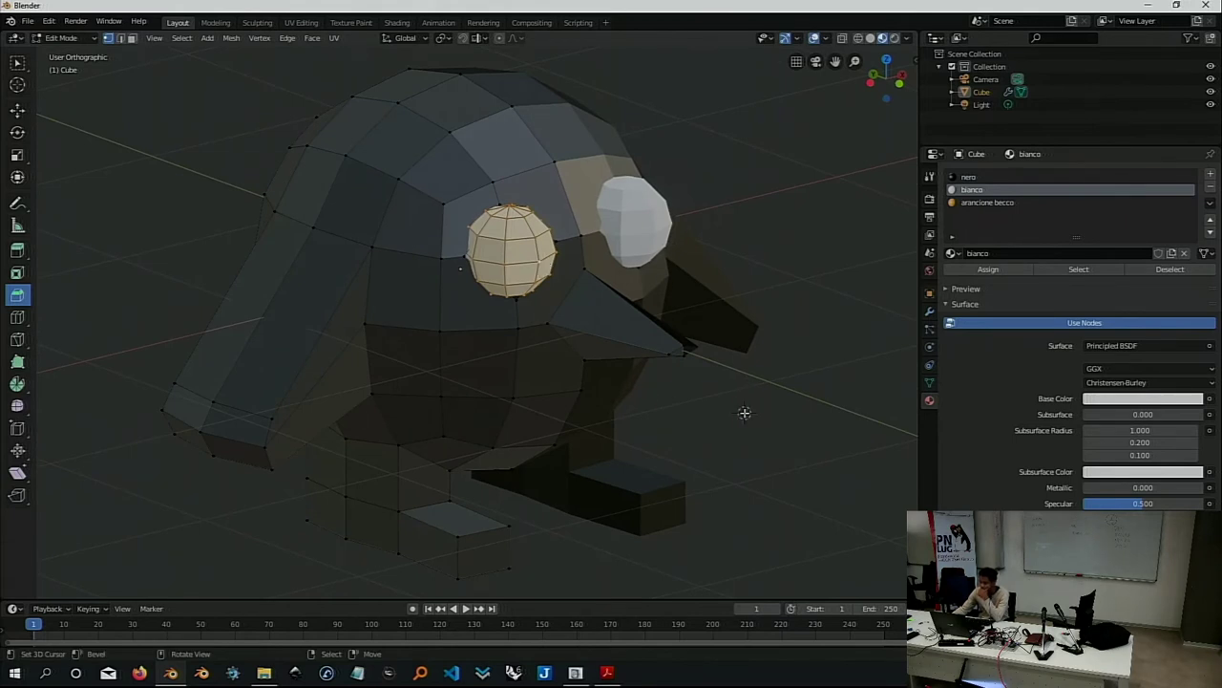
shift+right_click(818, 299)
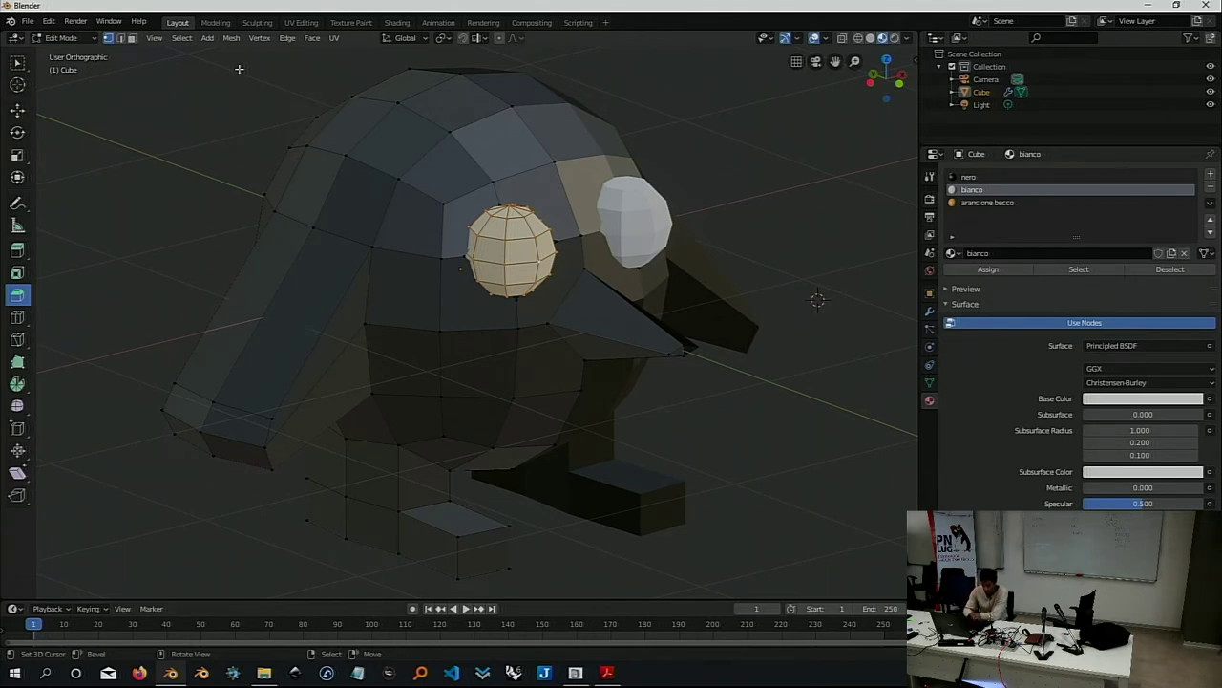
Rotate the eye sphere 90° around the global X axis, then deselect it.
key(r)
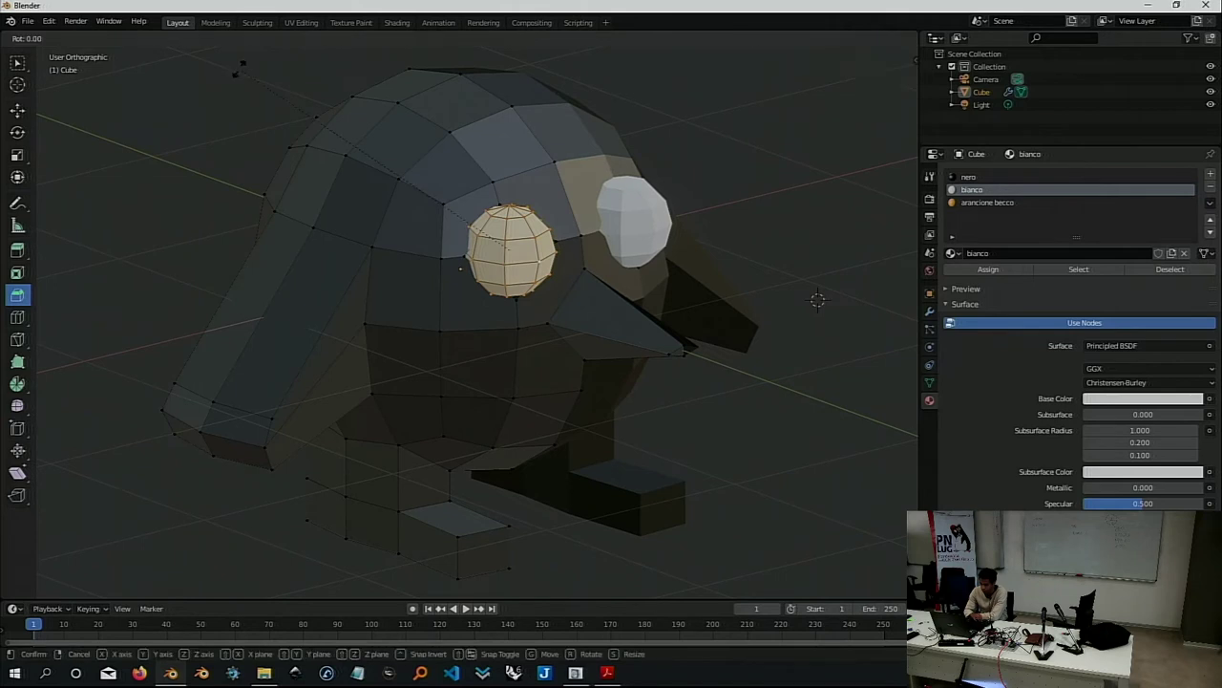
key(x)
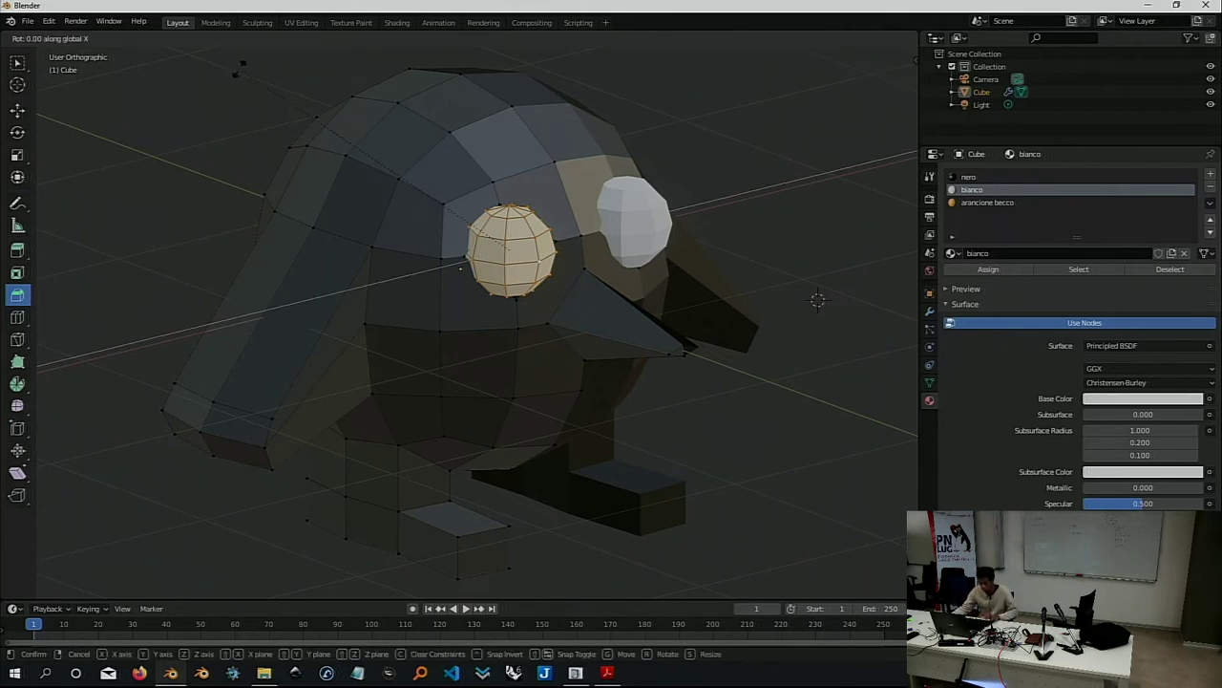
text(90)
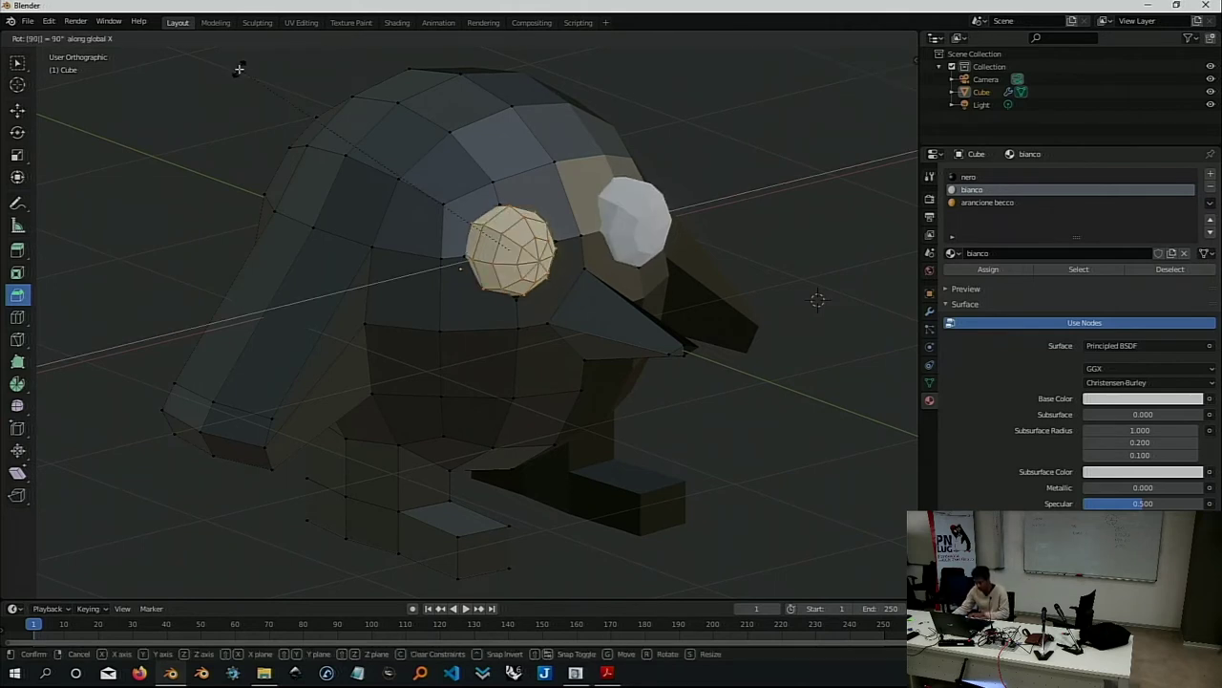
key(Return)
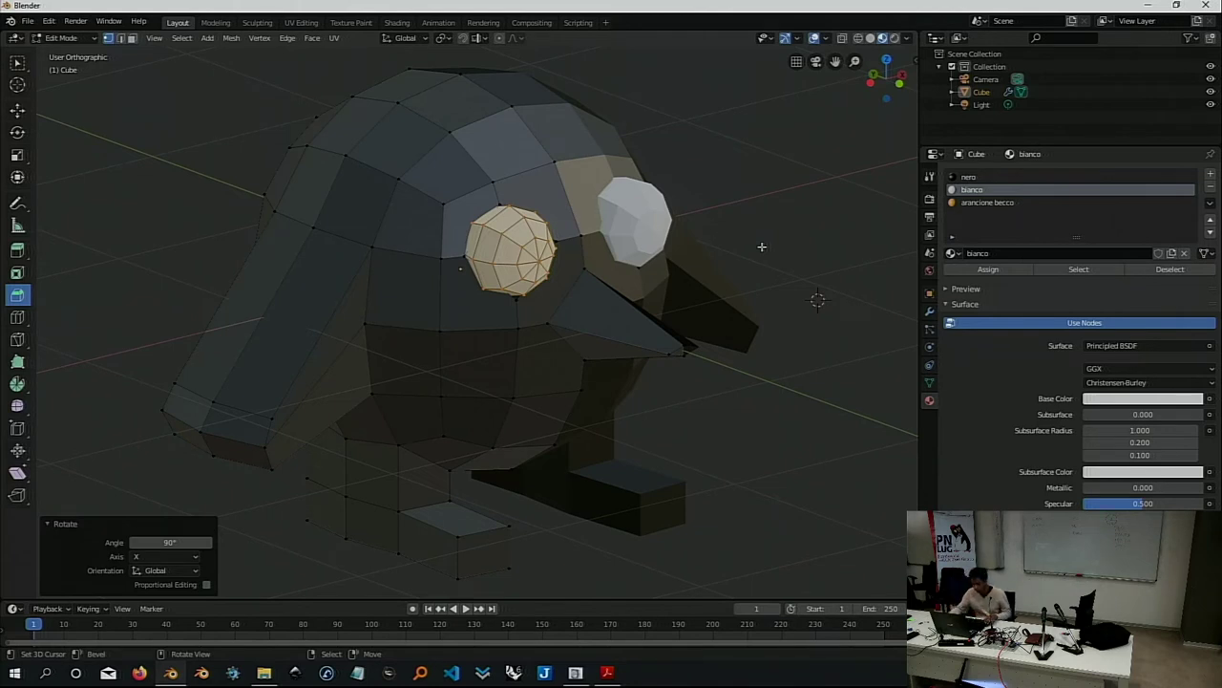
shift+right_click(761, 246)
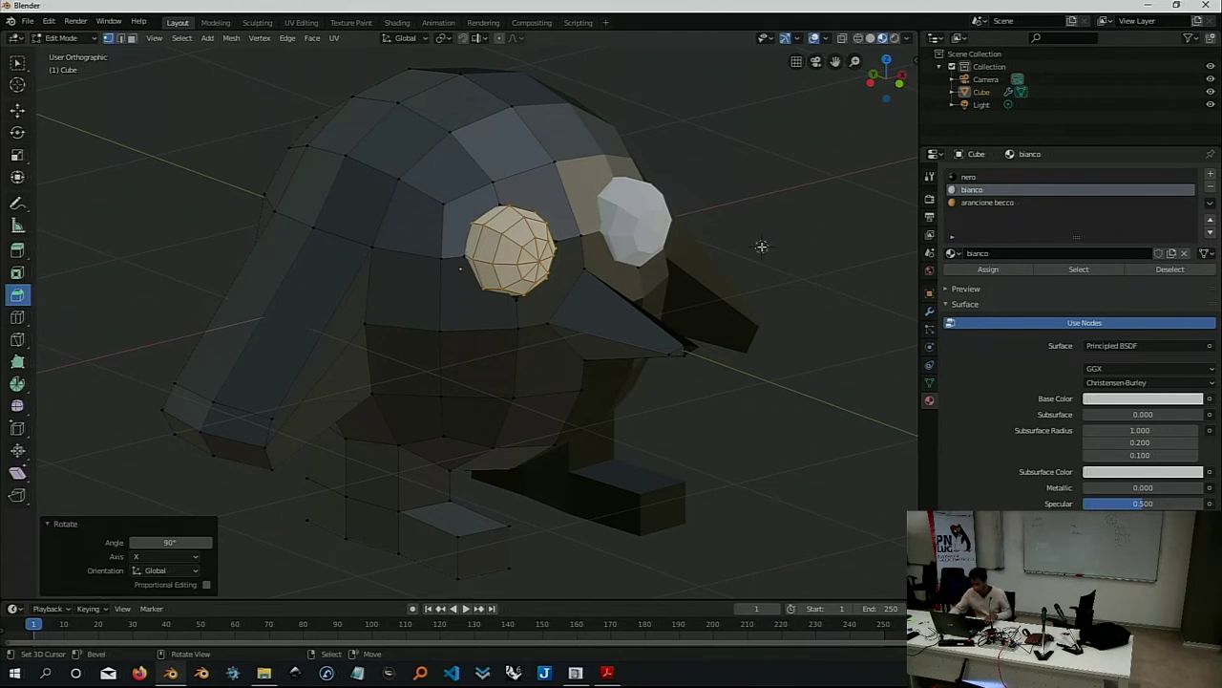
click(729, 186)
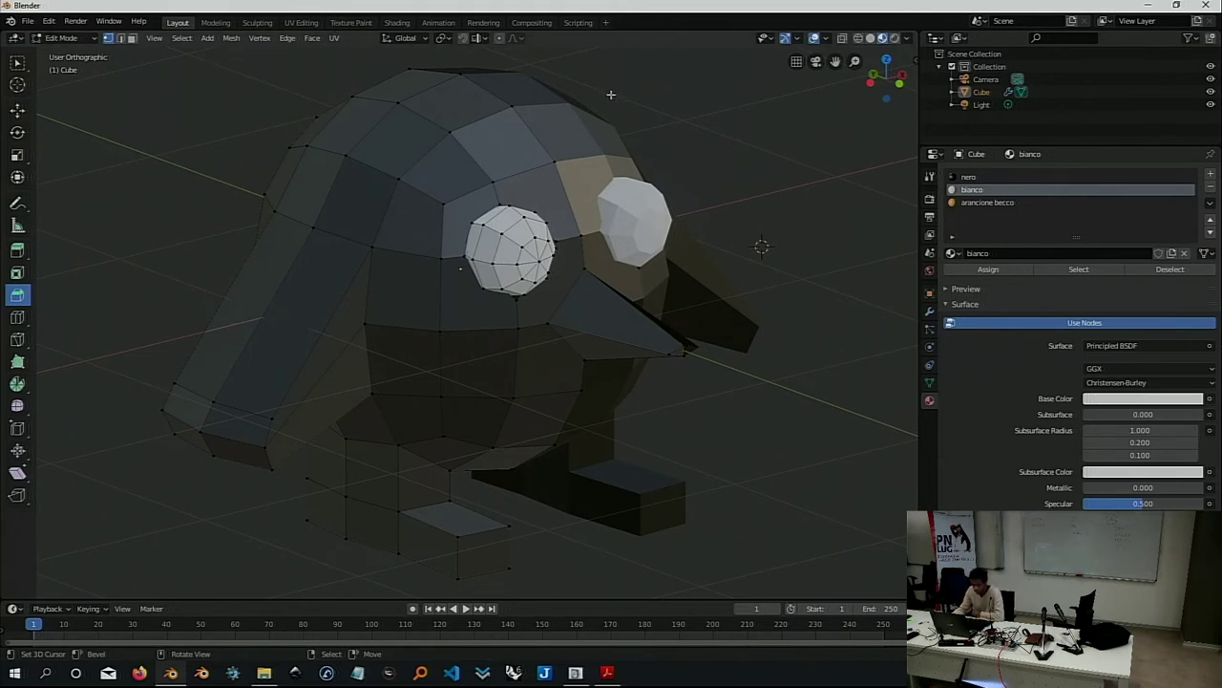
In Face select mode, select the six centre faces of the eye.
click(132, 38)
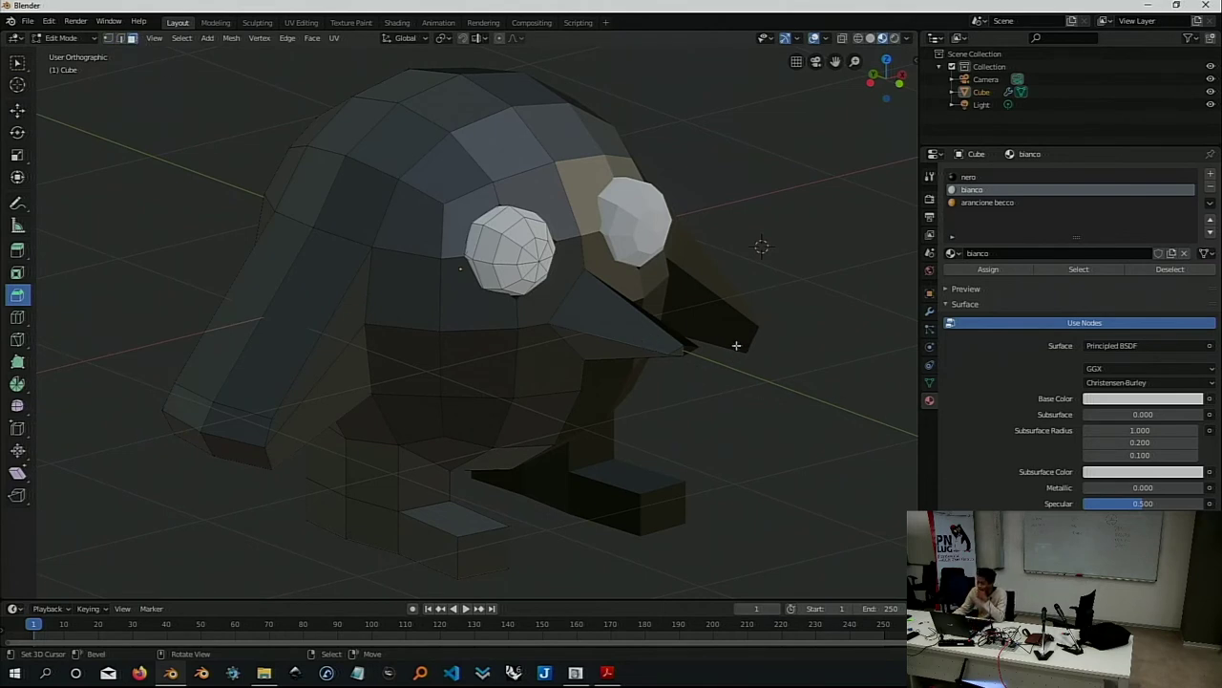
middle_drag(758, 205, 520, 274)
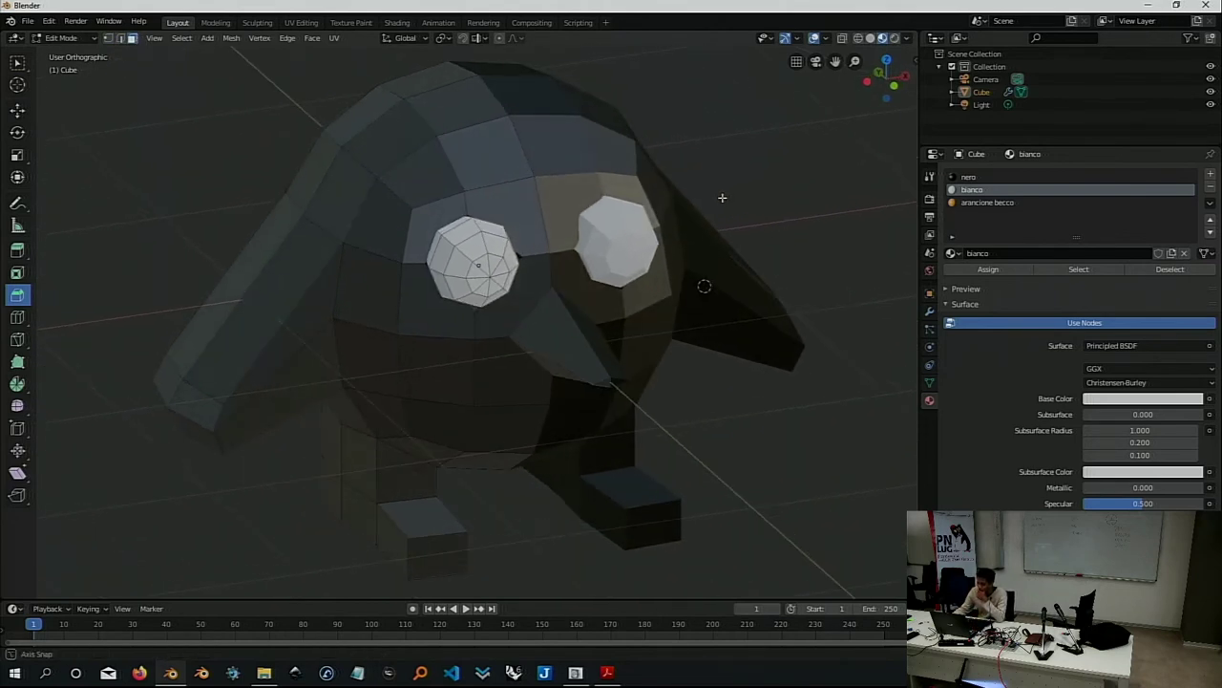
scroll(520, 274, up, 2)
scroll(481, 272, up, 4)
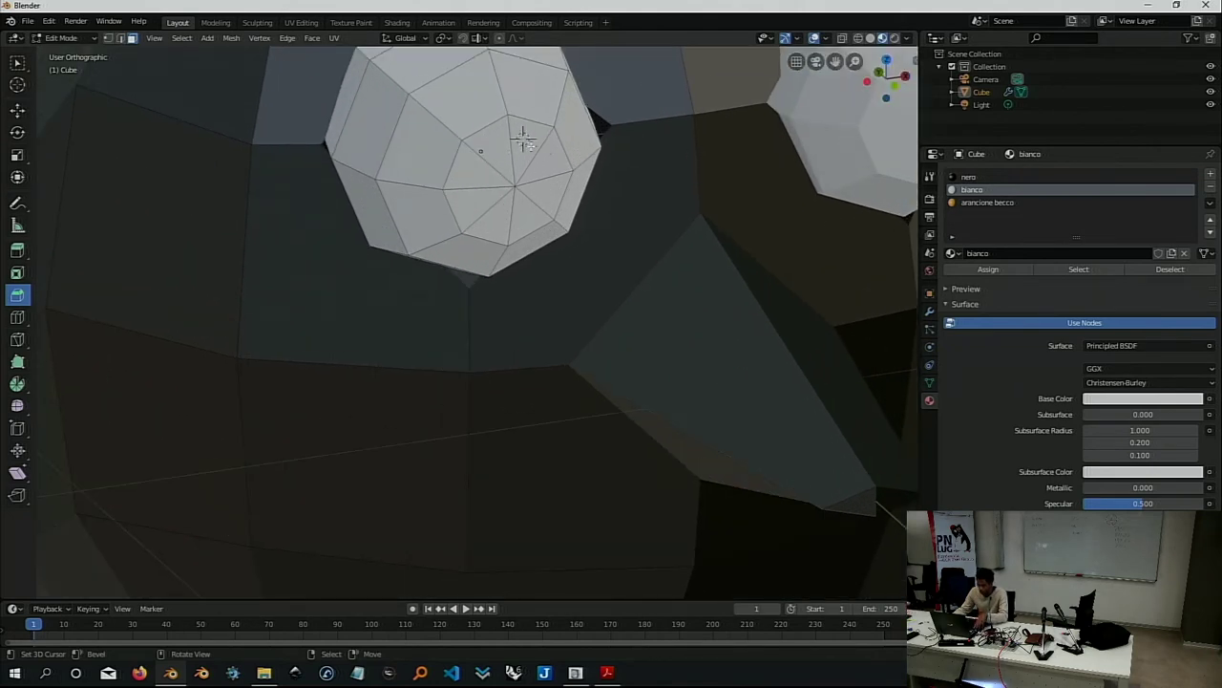
shift+click(522, 140)
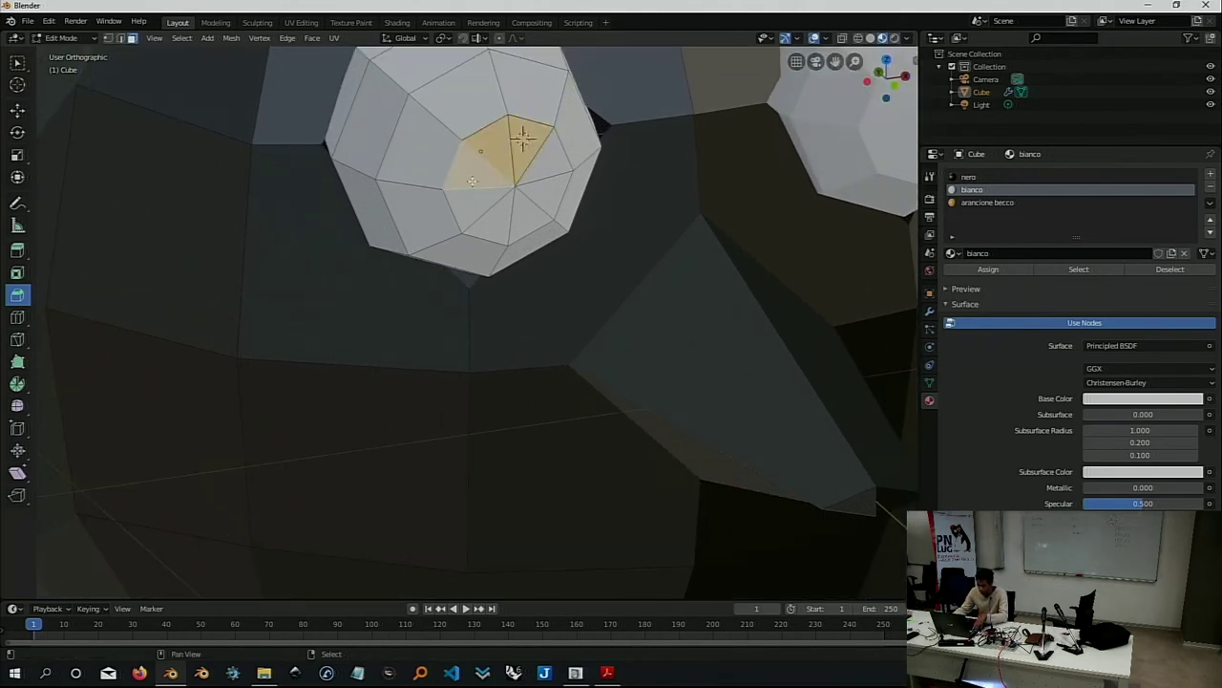
shift+click(489, 153)
shift+click(476, 201)
shift+click(509, 220)
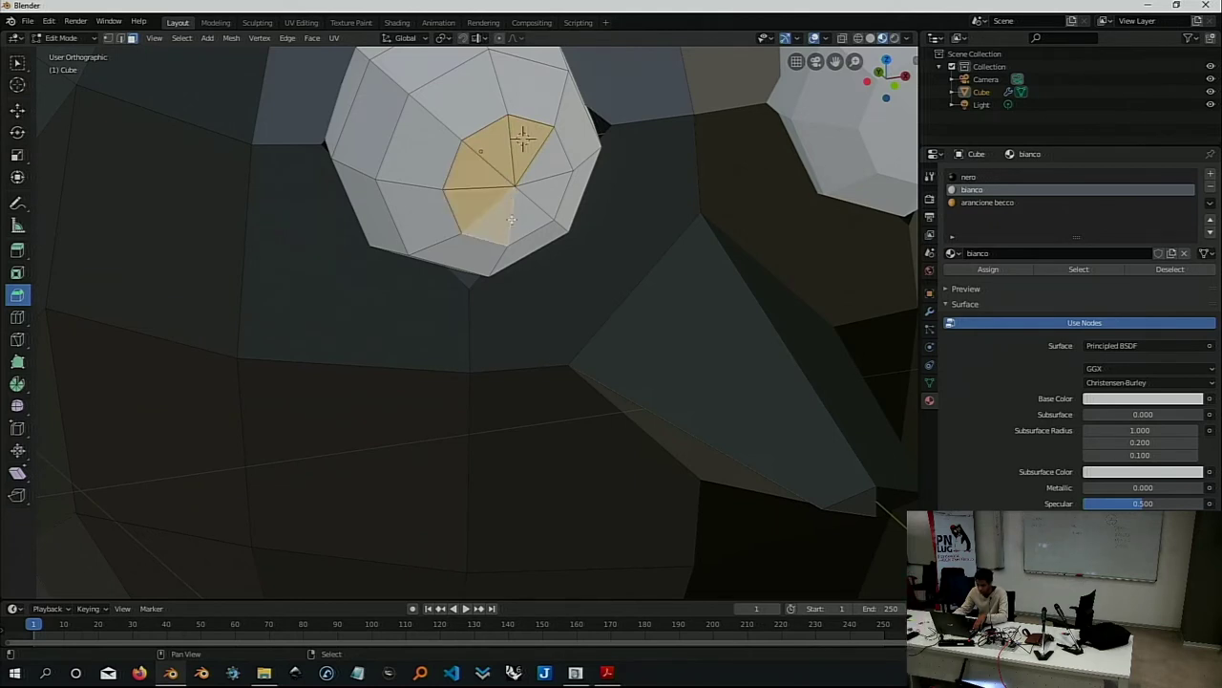
shift+click(543, 203)
shift+click(552, 157)
Assign the black nero material to the selected pupil faces and deselect all.
scroll(400, 313, down, 4)
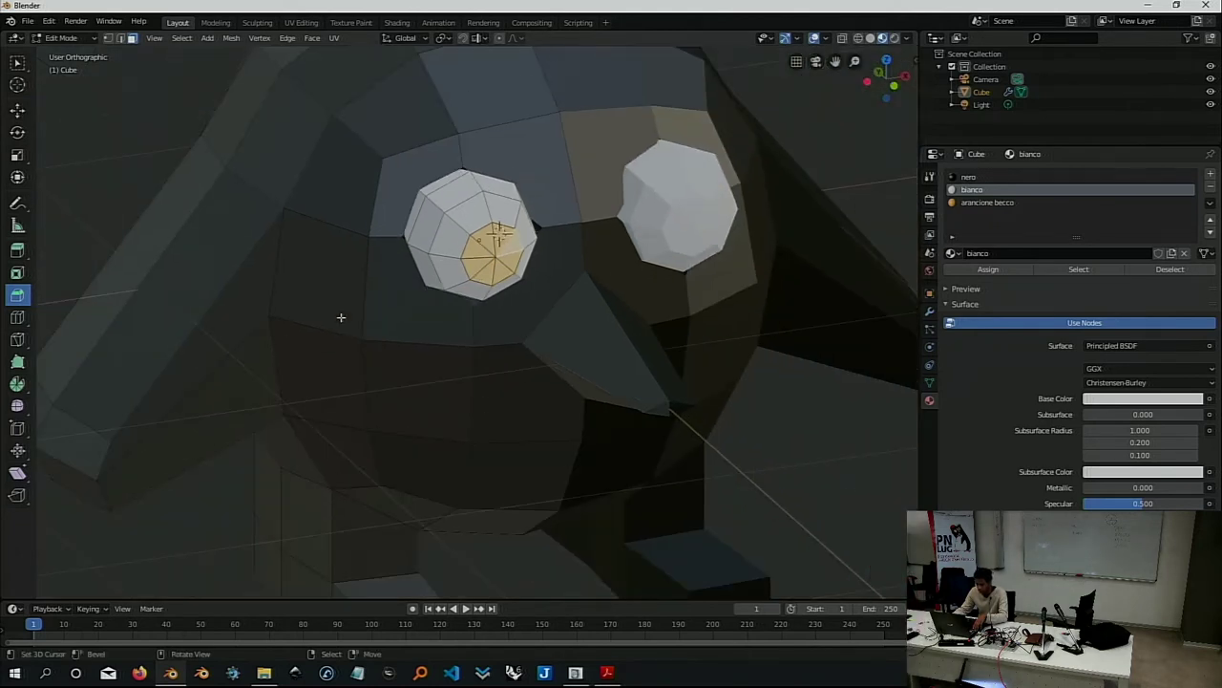
scroll(204, 384, down, 3)
scroll(658, 218, up, 2)
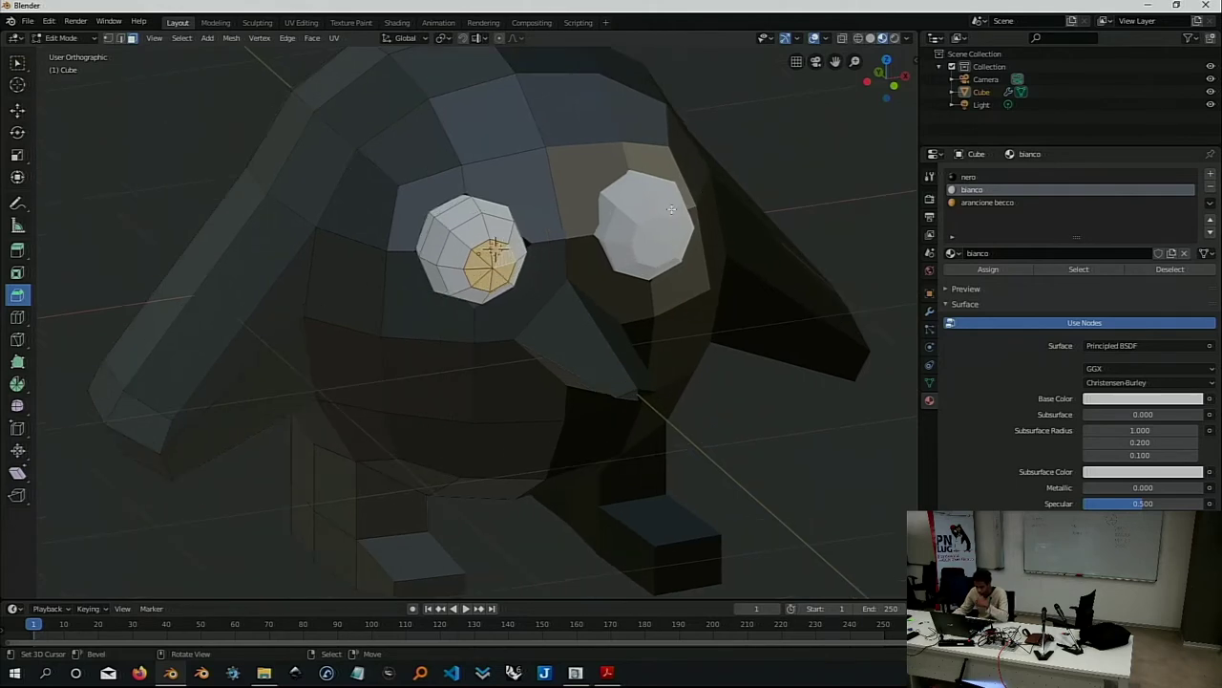
scroll(658, 217, up, 1)
mouse_move(658, 218)
middle_down()
mouse_move(626, 187)
mouse_move(597, 250)
middle_up()
scroll(624, 191, down, 3)
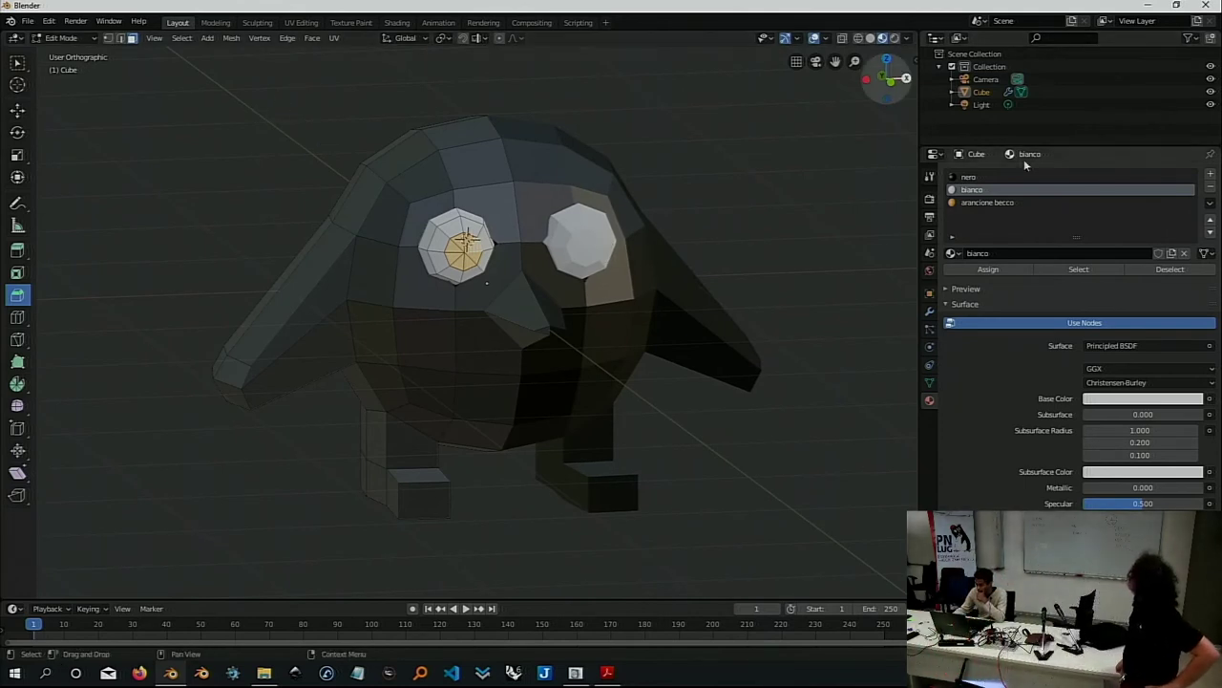
click(986, 176)
click(989, 270)
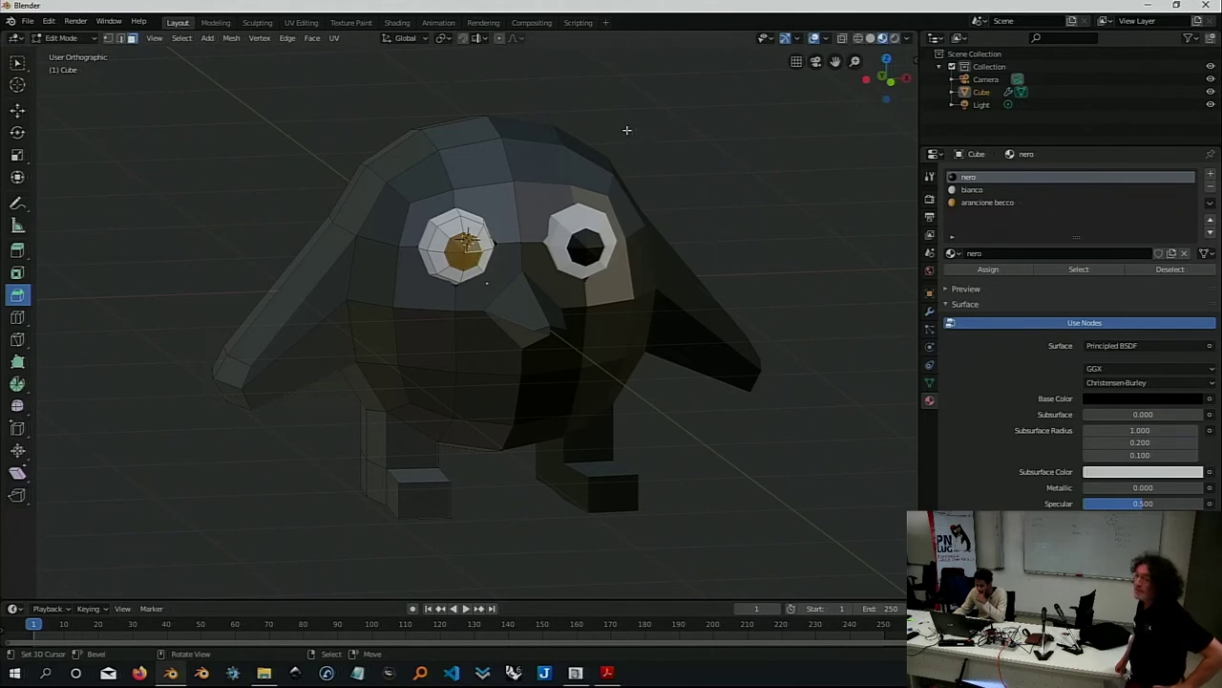
key(alt+a)
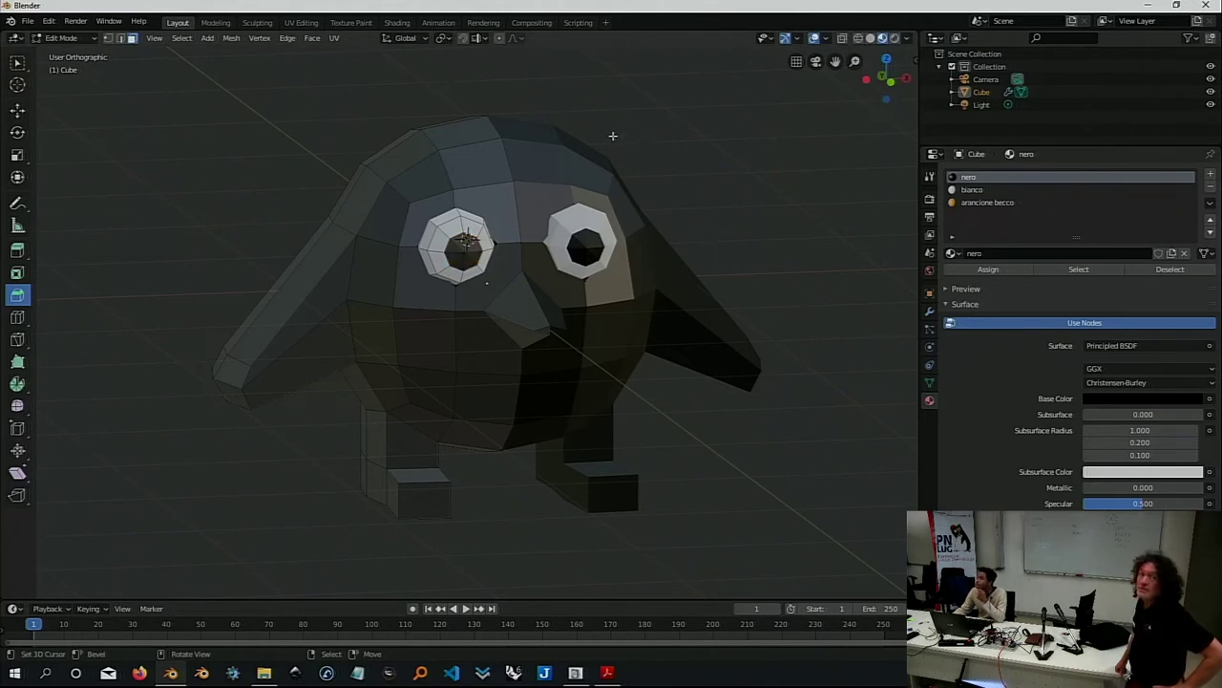
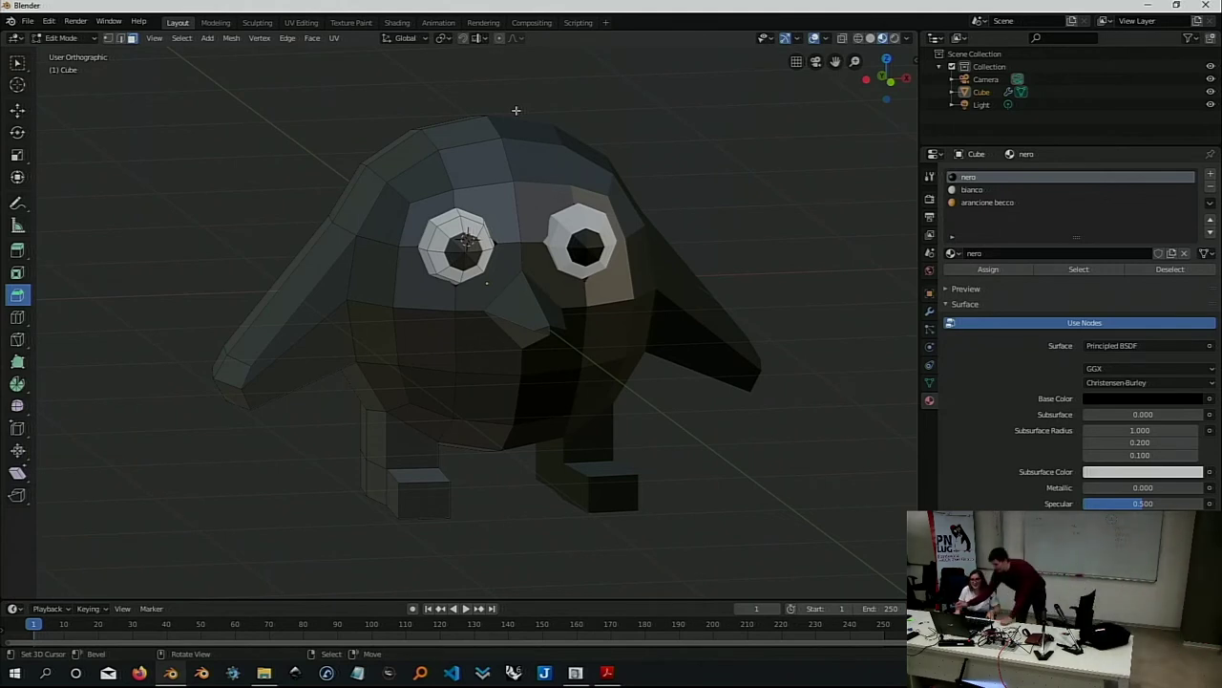
Select the beak-tip faces and grow the selection to cover the whole beak.
scroll(574, 319, up, 2)
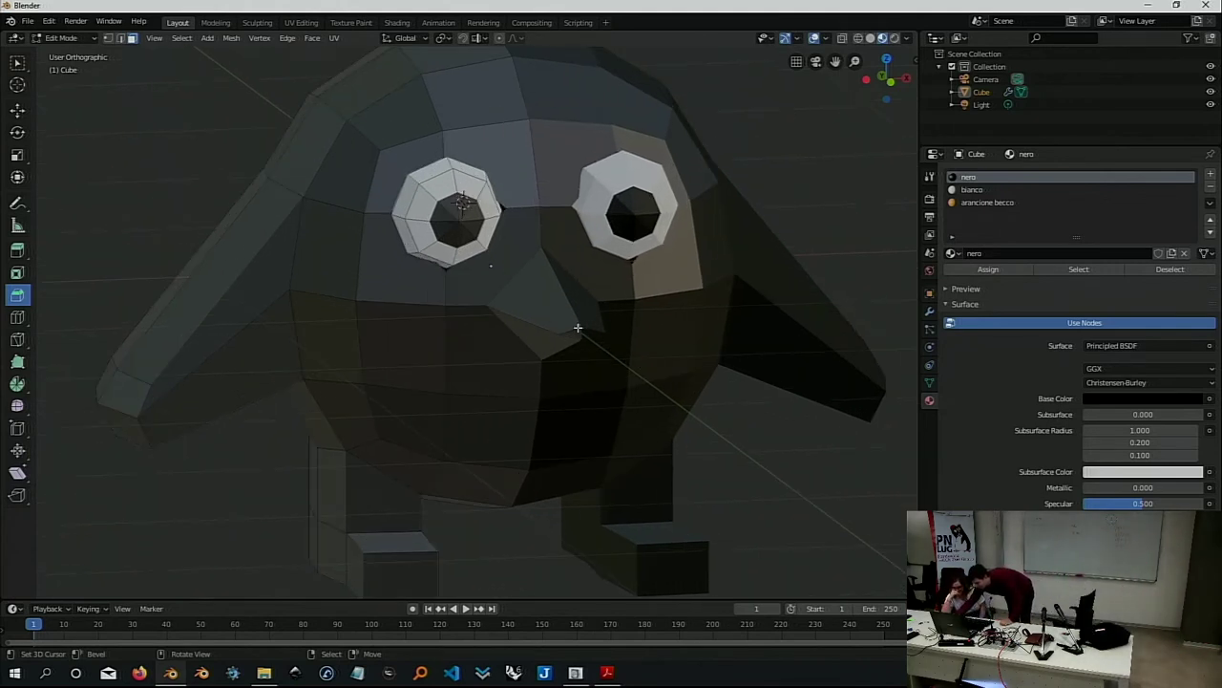
click(577, 328)
click(576, 333)
scroll(578, 332, up, 2)
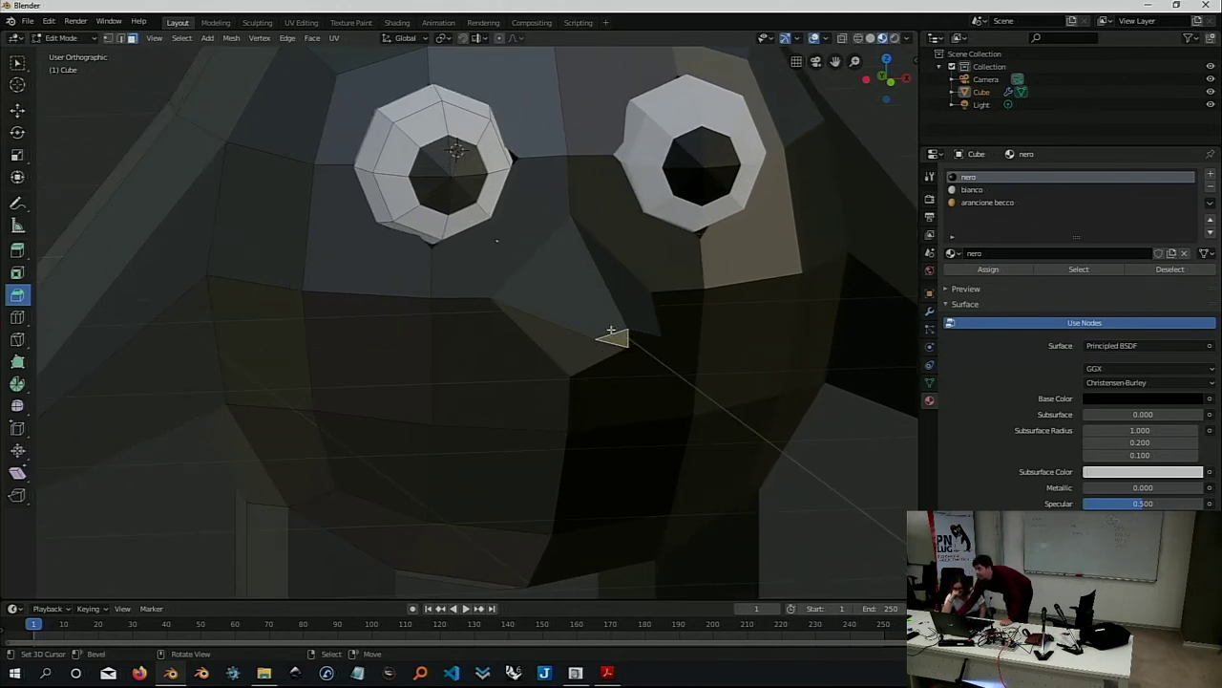
middle_drag(629, 274, 654, 259)
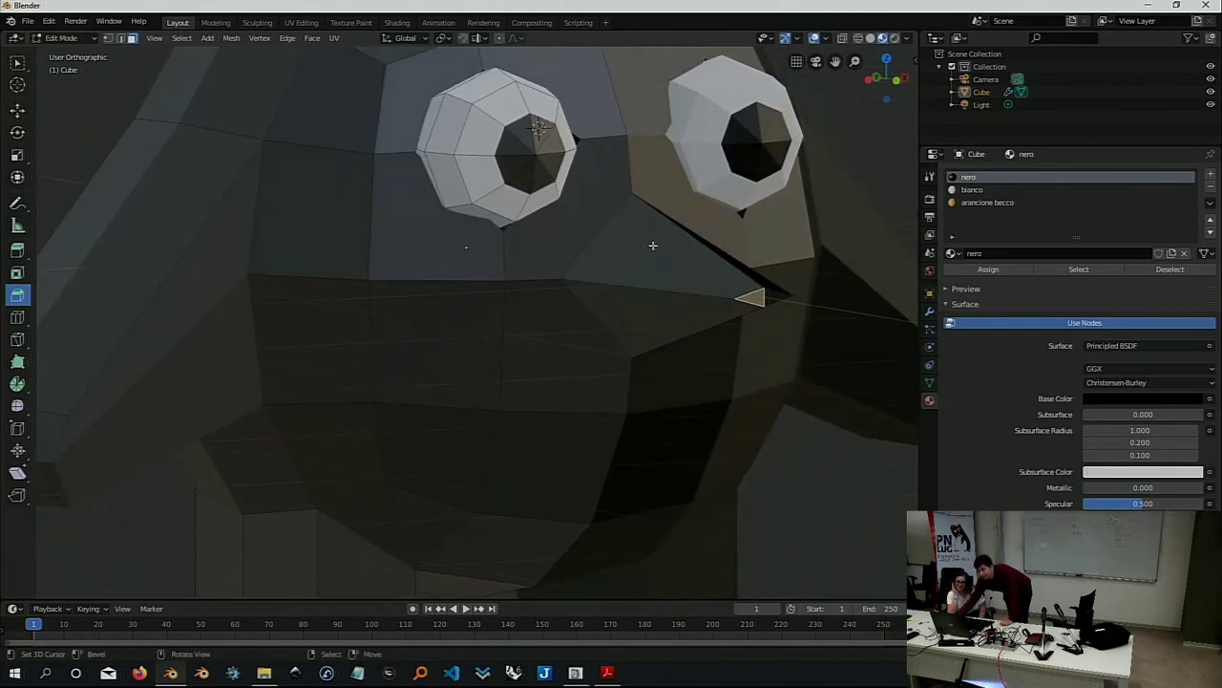
click(182, 38)
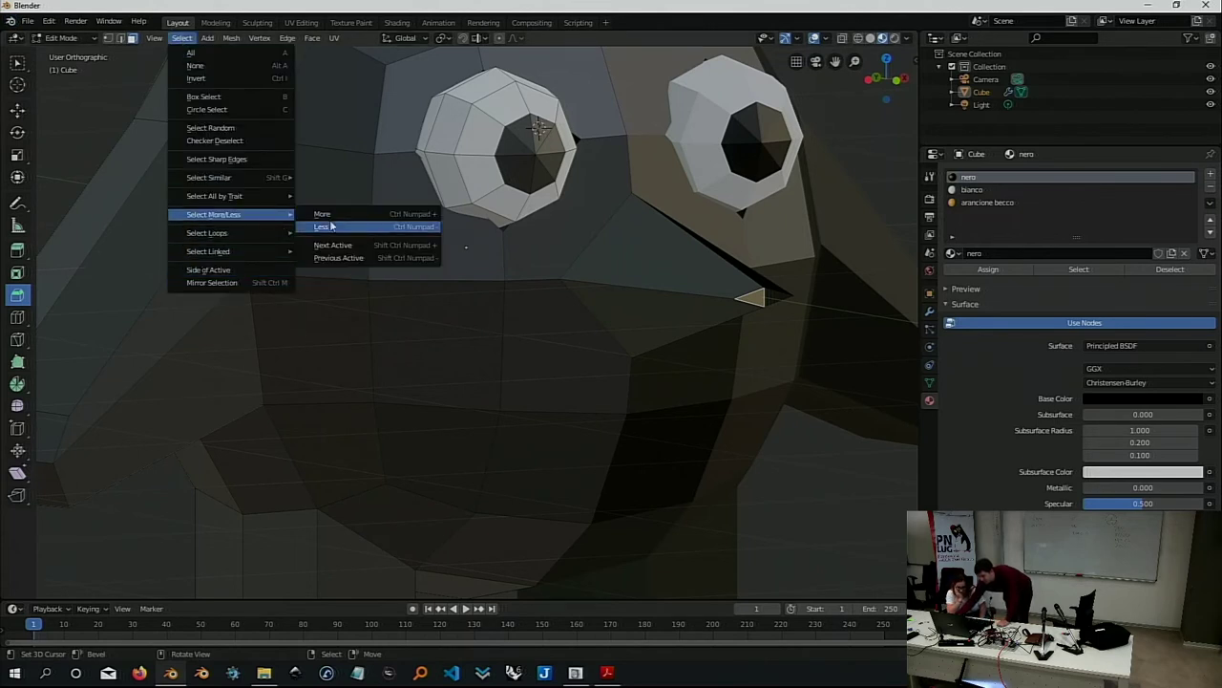
mouse_move(214, 214)
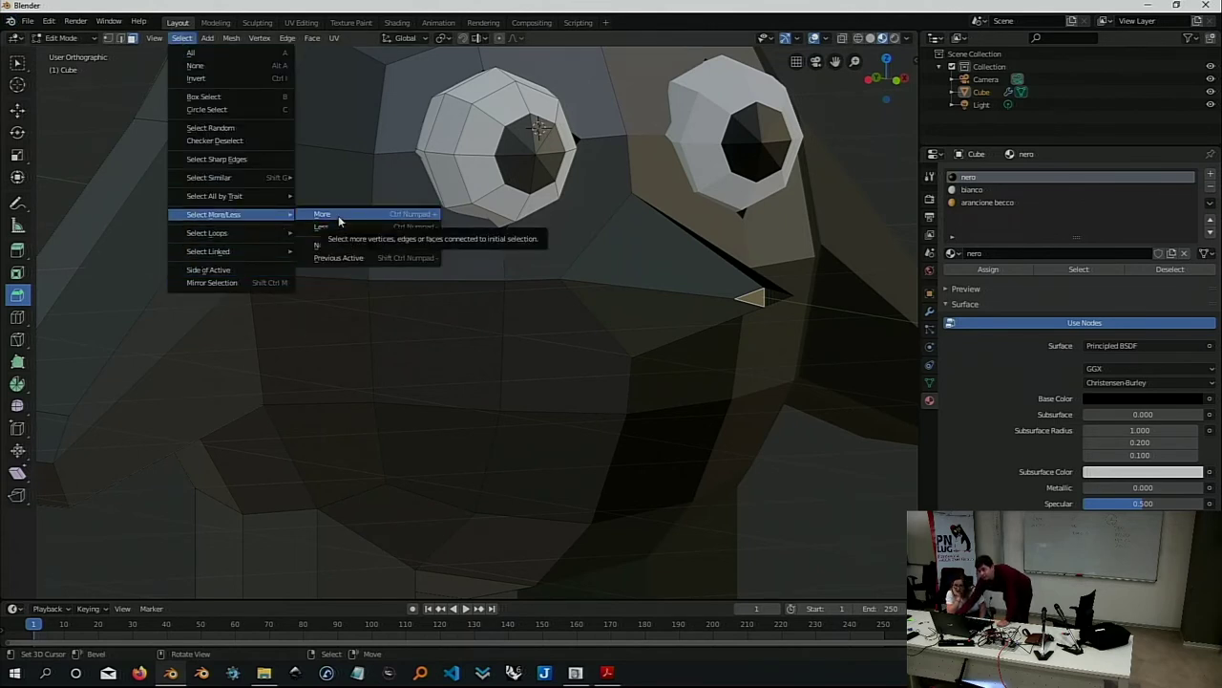
click(336, 217)
Assign the orange material to the beak, then revert it to the black nero material.
mouse_move(517, 212)
middle_down()
mouse_move(459, 210)
mouse_move(611, 286)
middle_up()
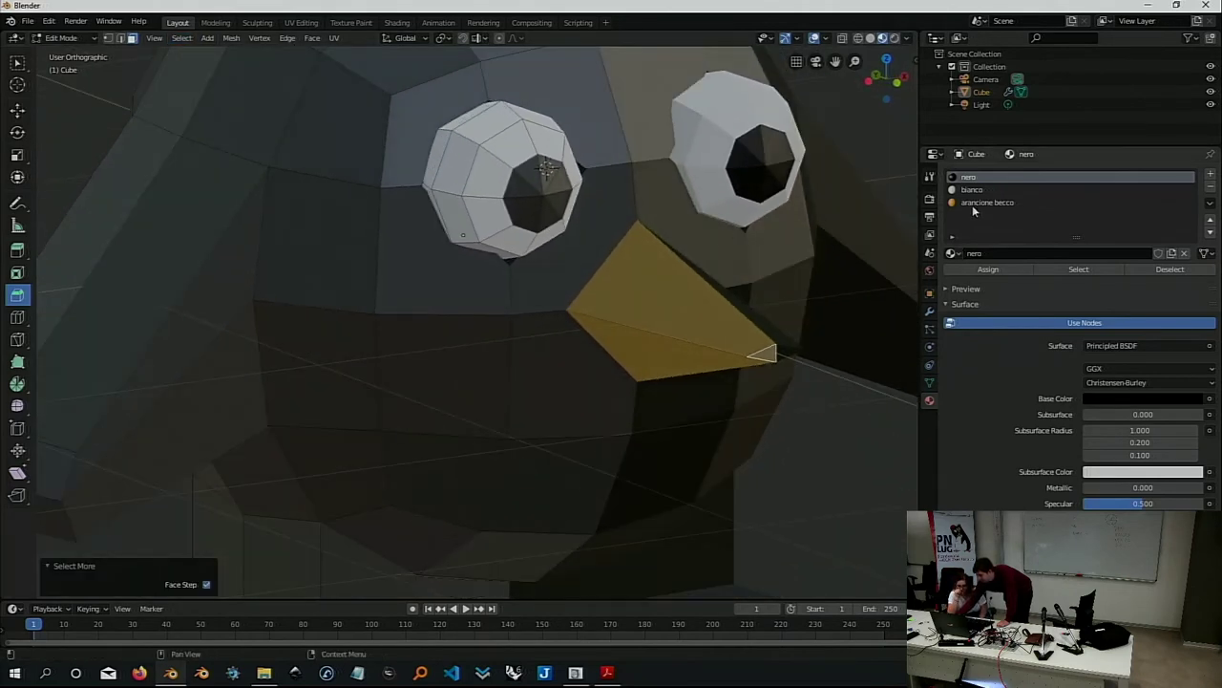
click(972, 202)
click(968, 271)
middle_drag(841, 277, 728, 273)
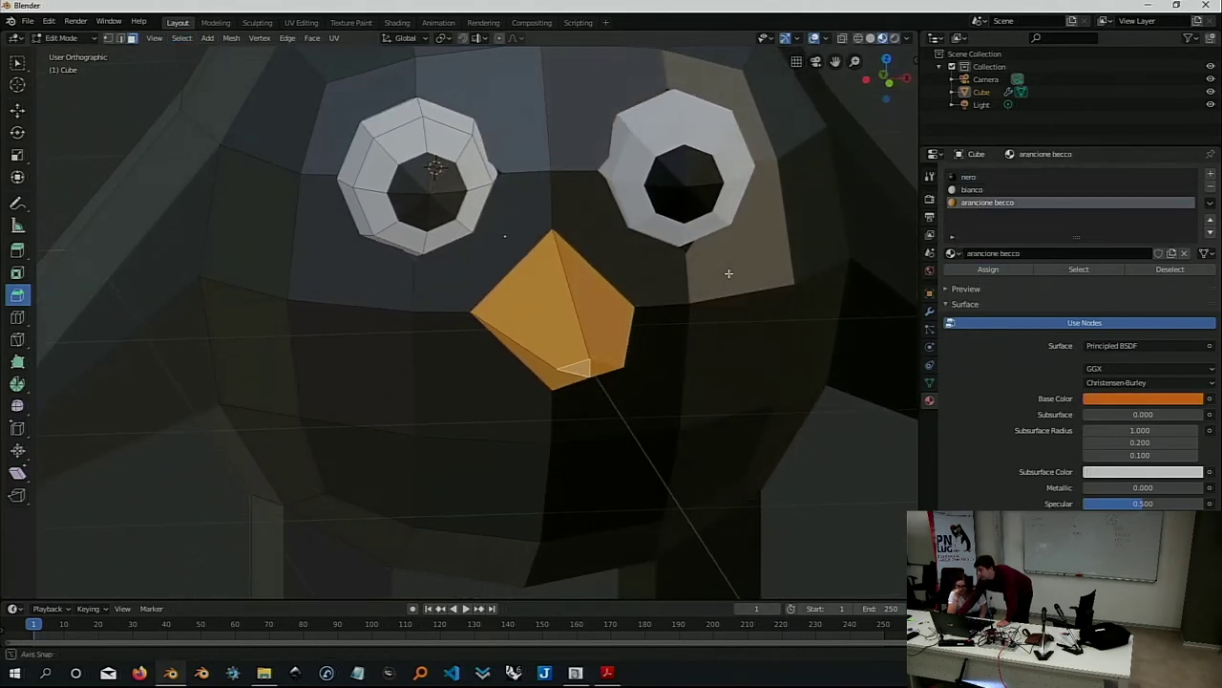
scroll(718, 279, down, 3)
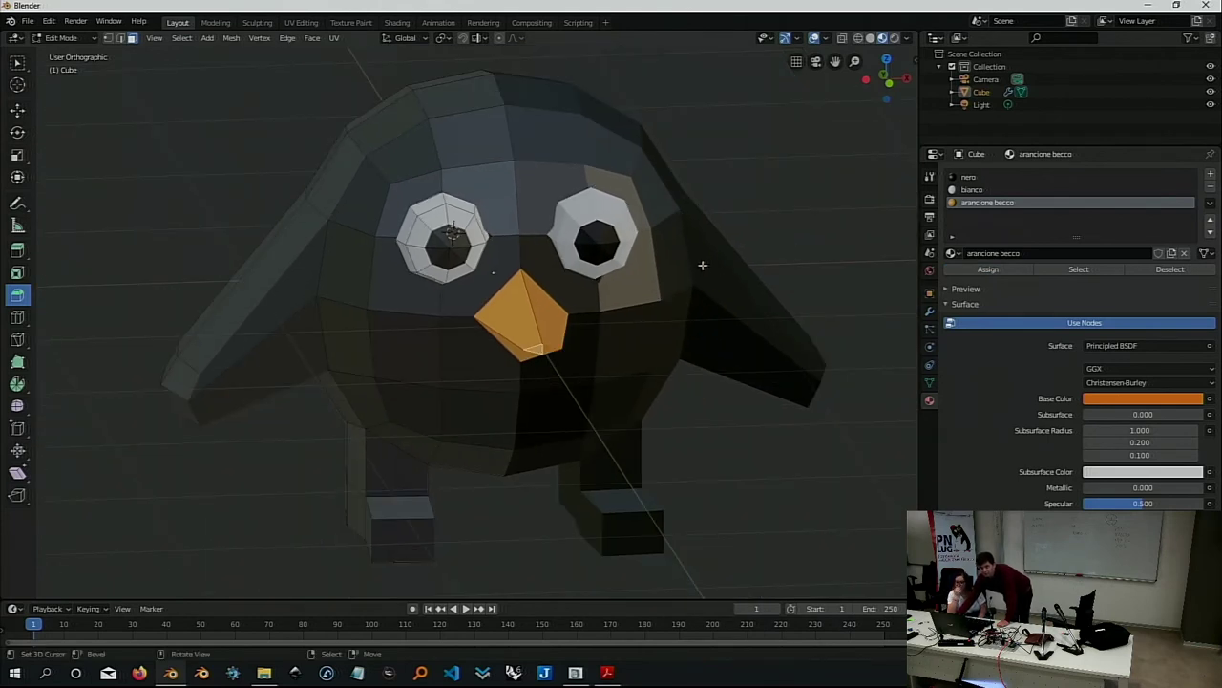
click(969, 176)
click(987, 270)
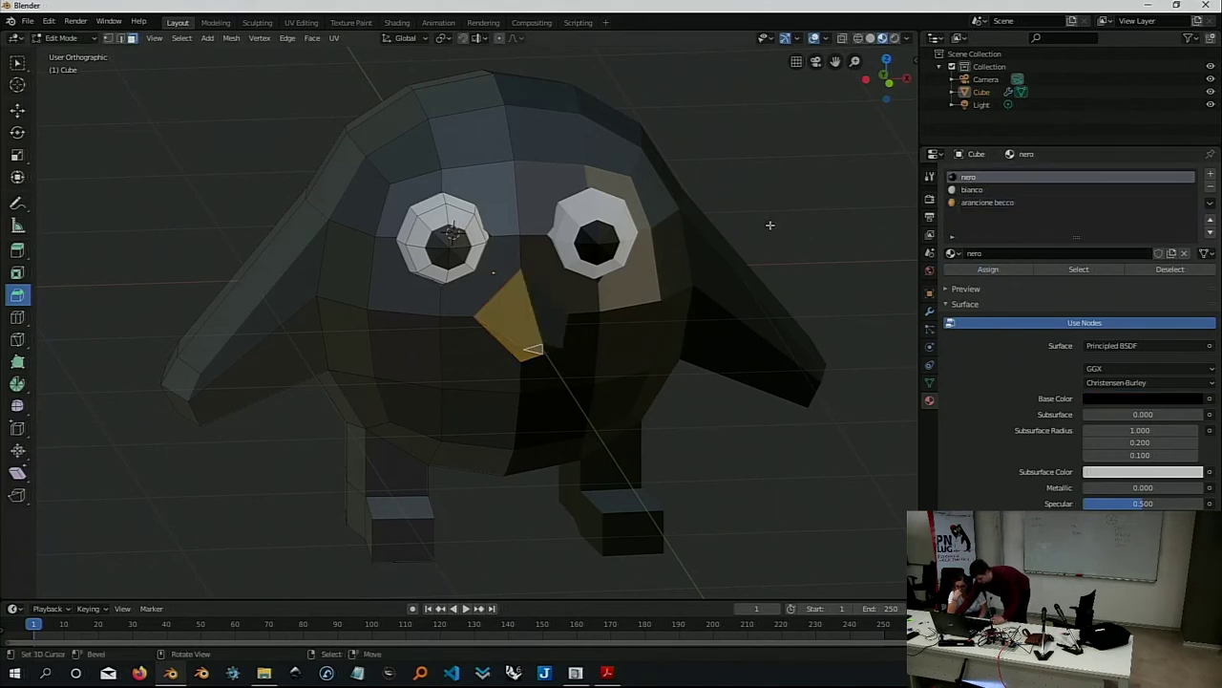
Clear the selection, switch to box select, and pick two faces of the beak.
key(alt+a)
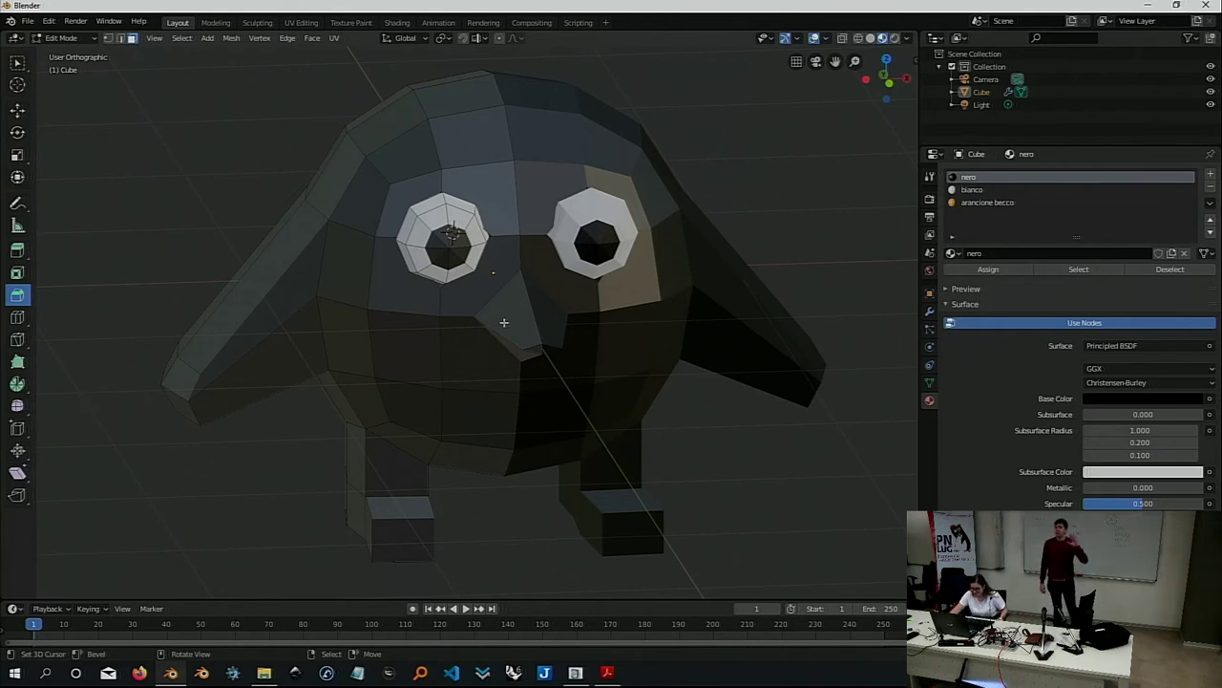
shift+right_click(528, 340)
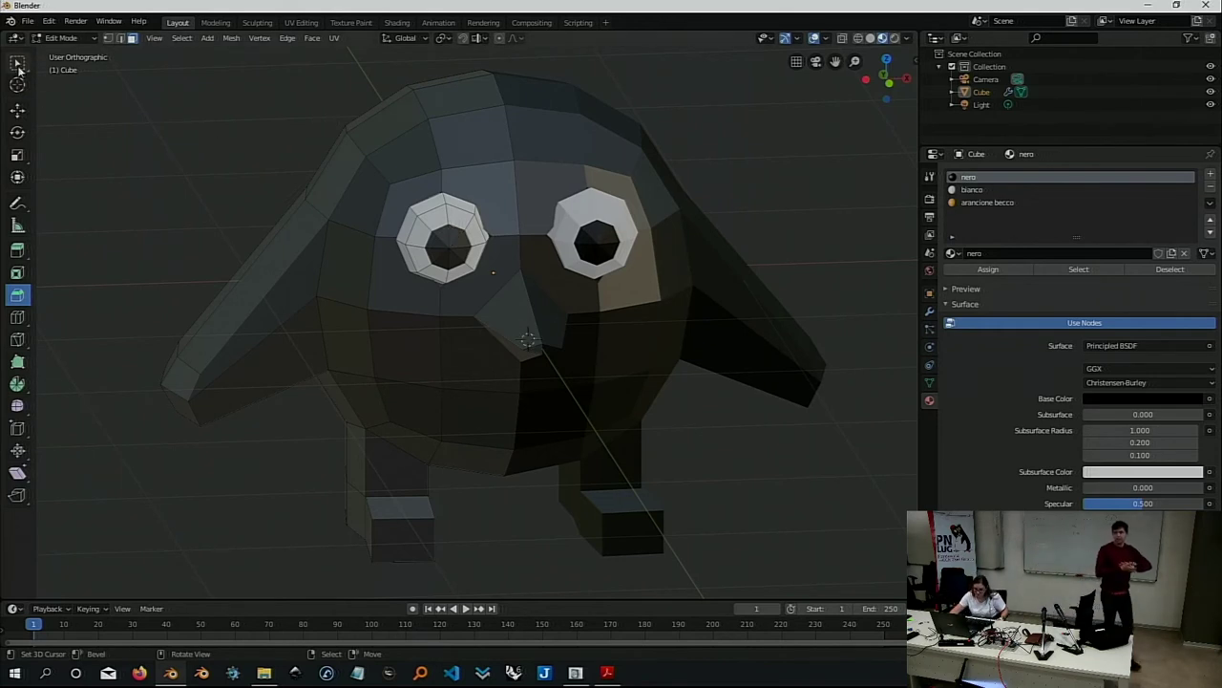
key(w)
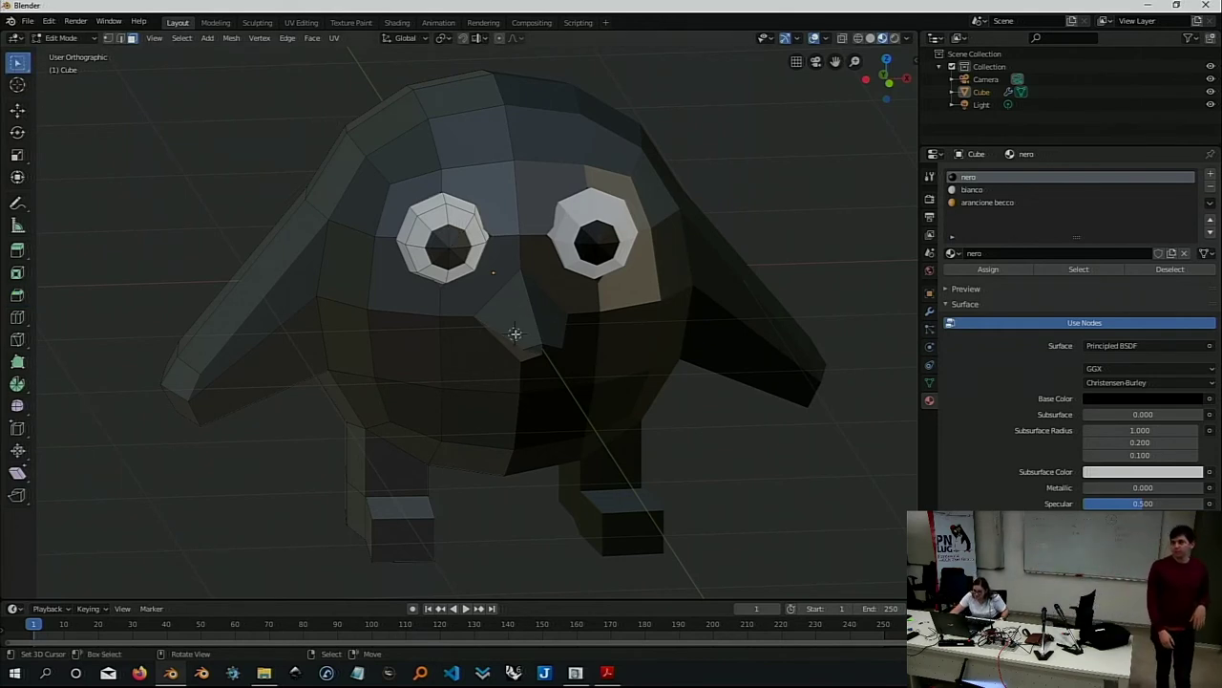
click(515, 321)
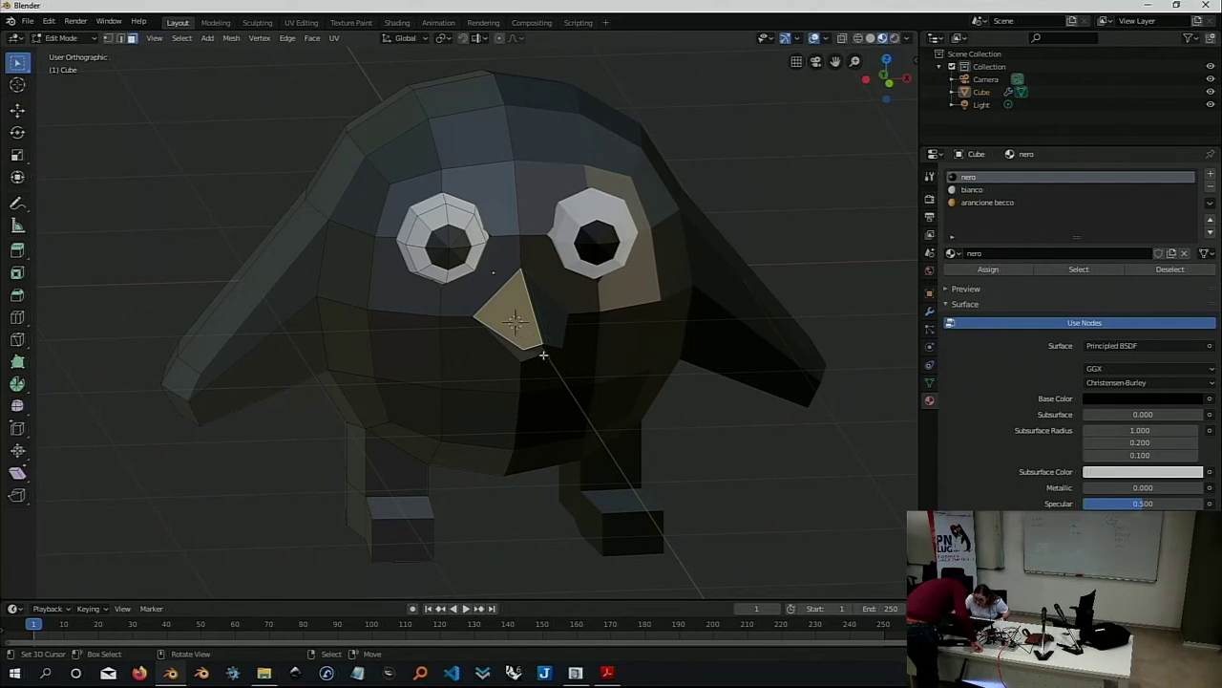
click(542, 356)
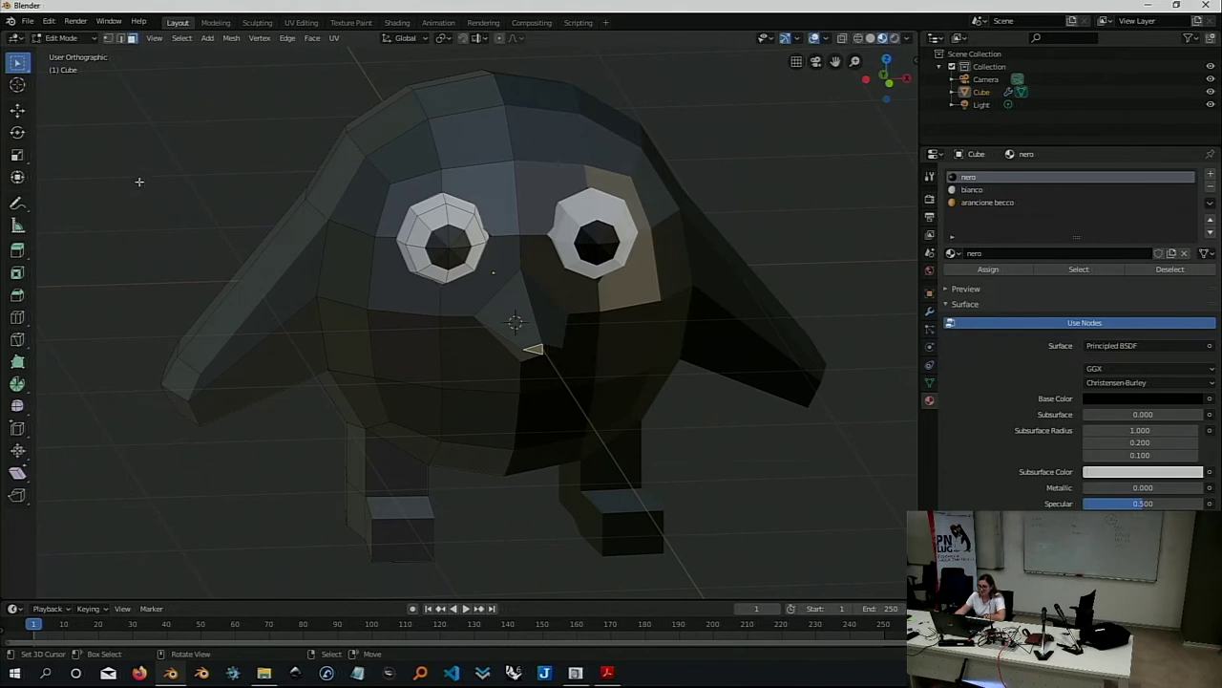
Grow the selection over the whole beak and make 'arancione becco' the active material slot.
right_click(212, 28)
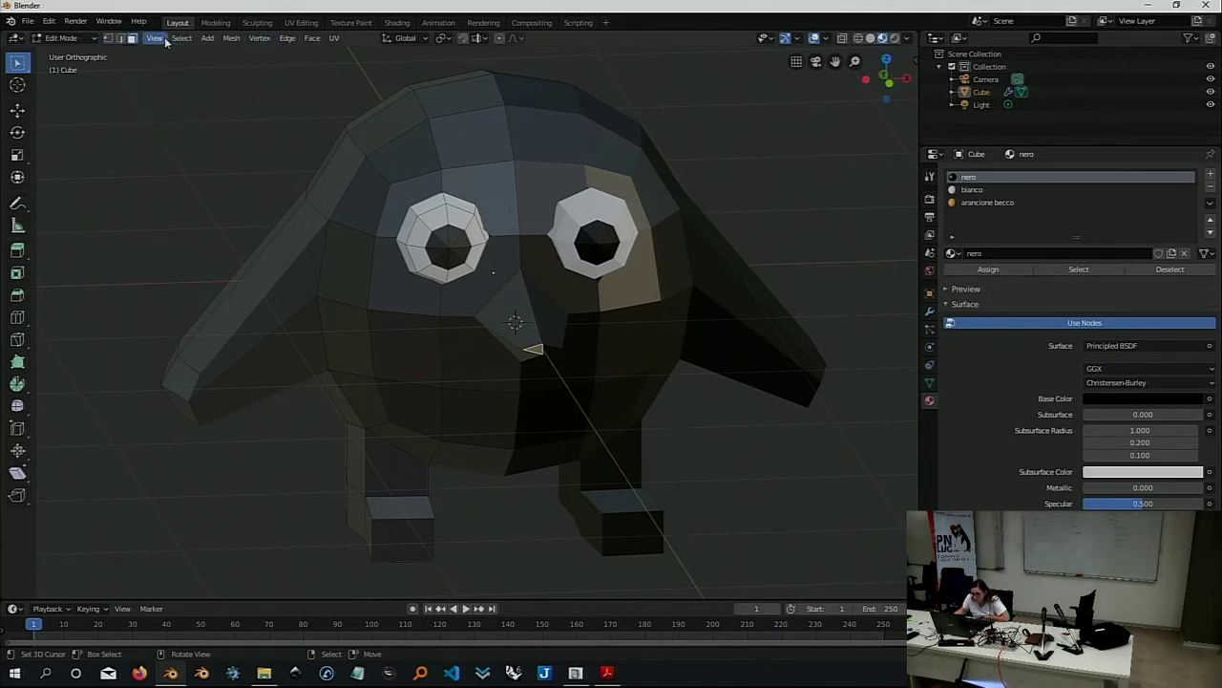
right_click(182, 40)
click(181, 39)
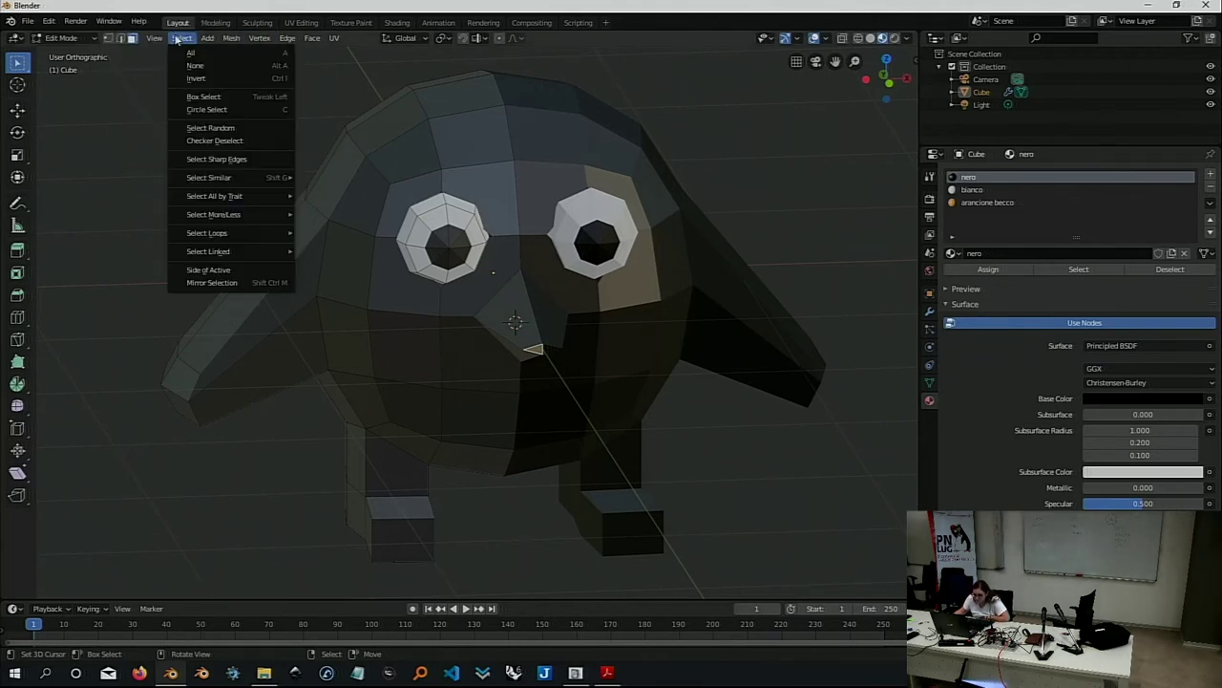
click(181, 38)
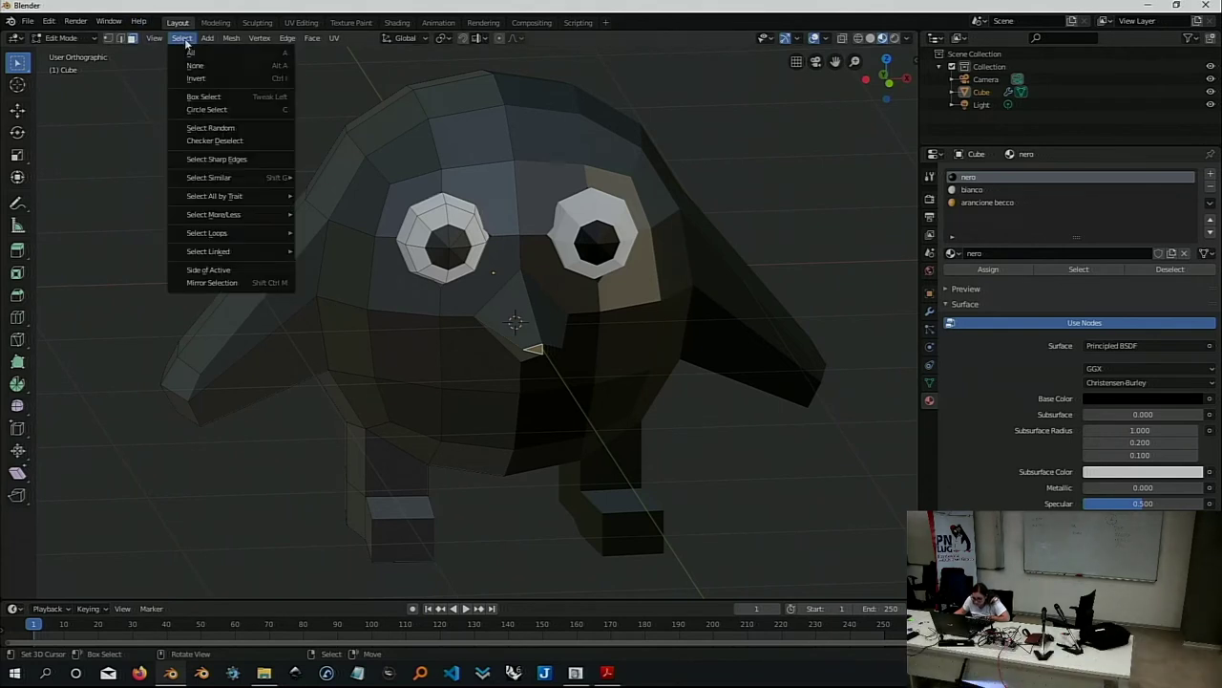
mouse_move(214, 214)
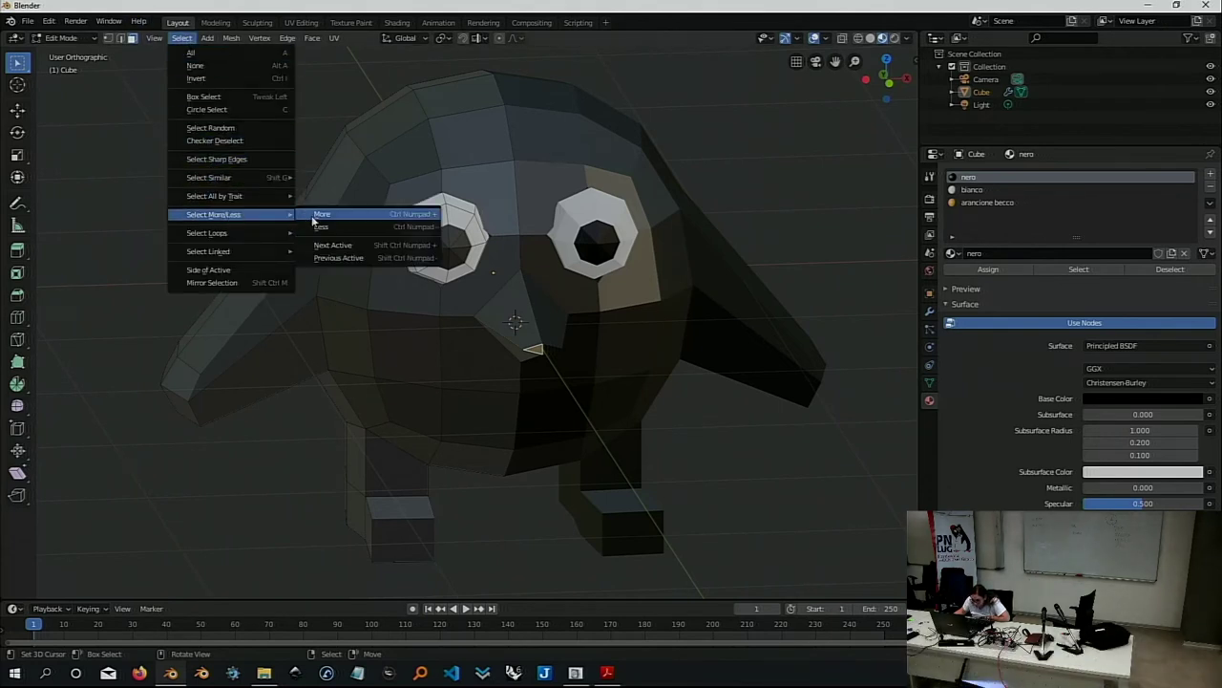
click(312, 216)
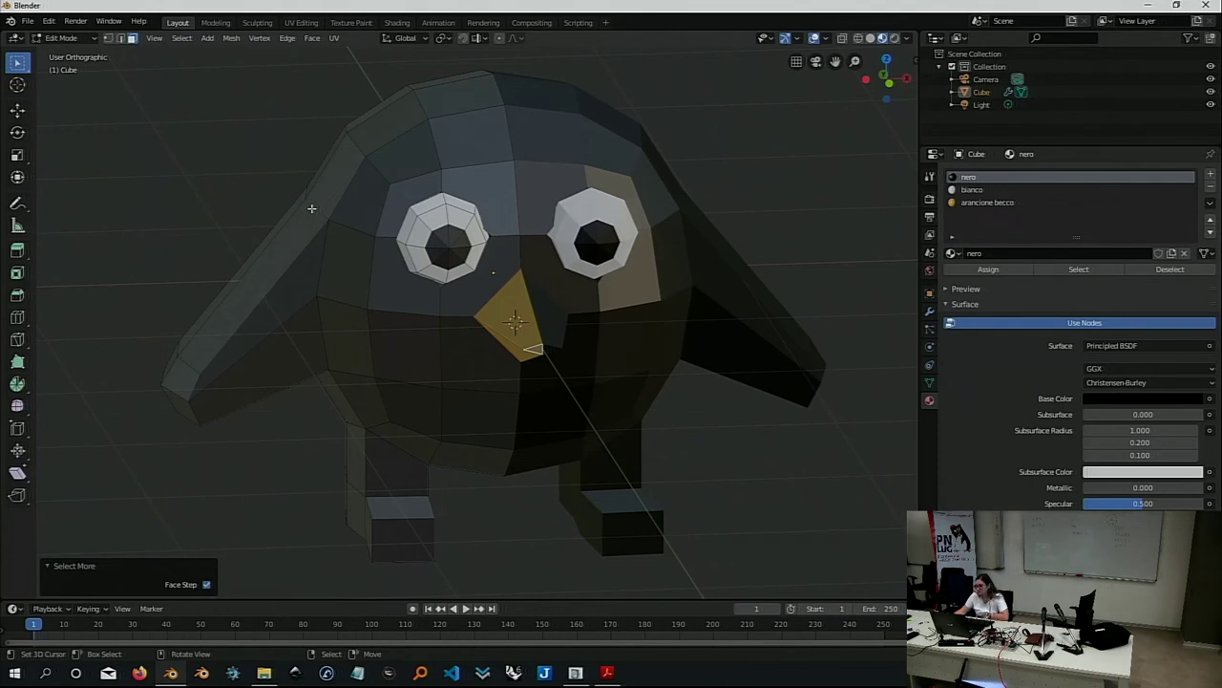
click(175, 45)
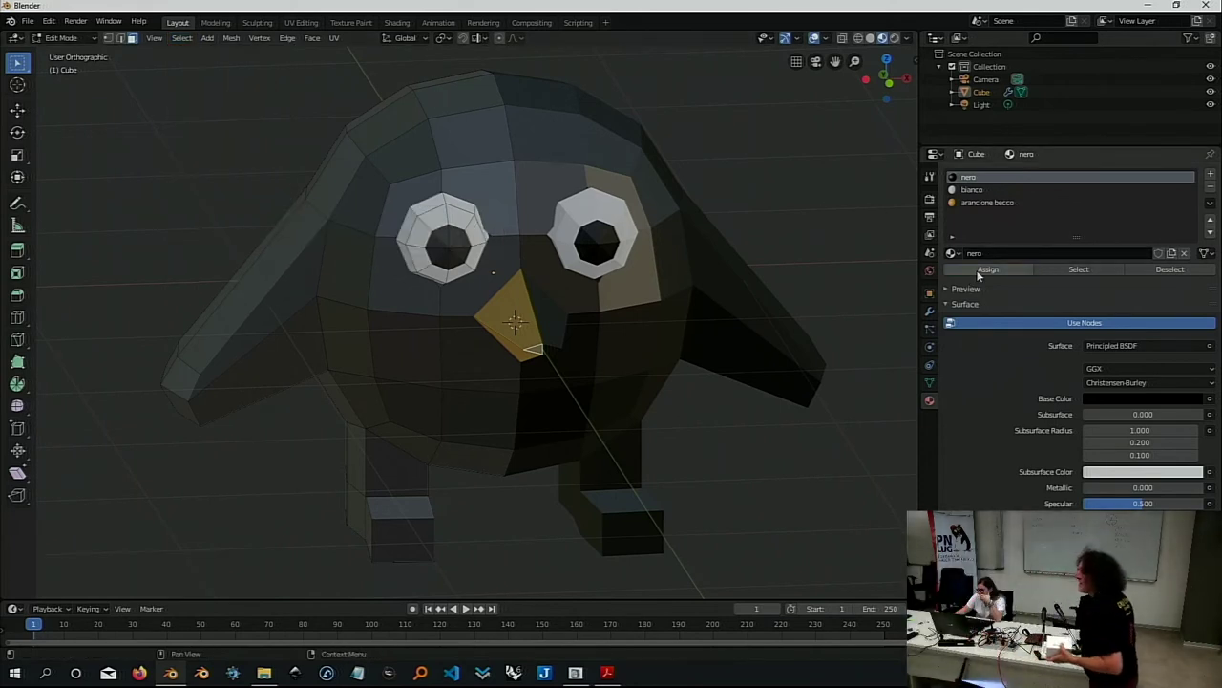
click(1005, 203)
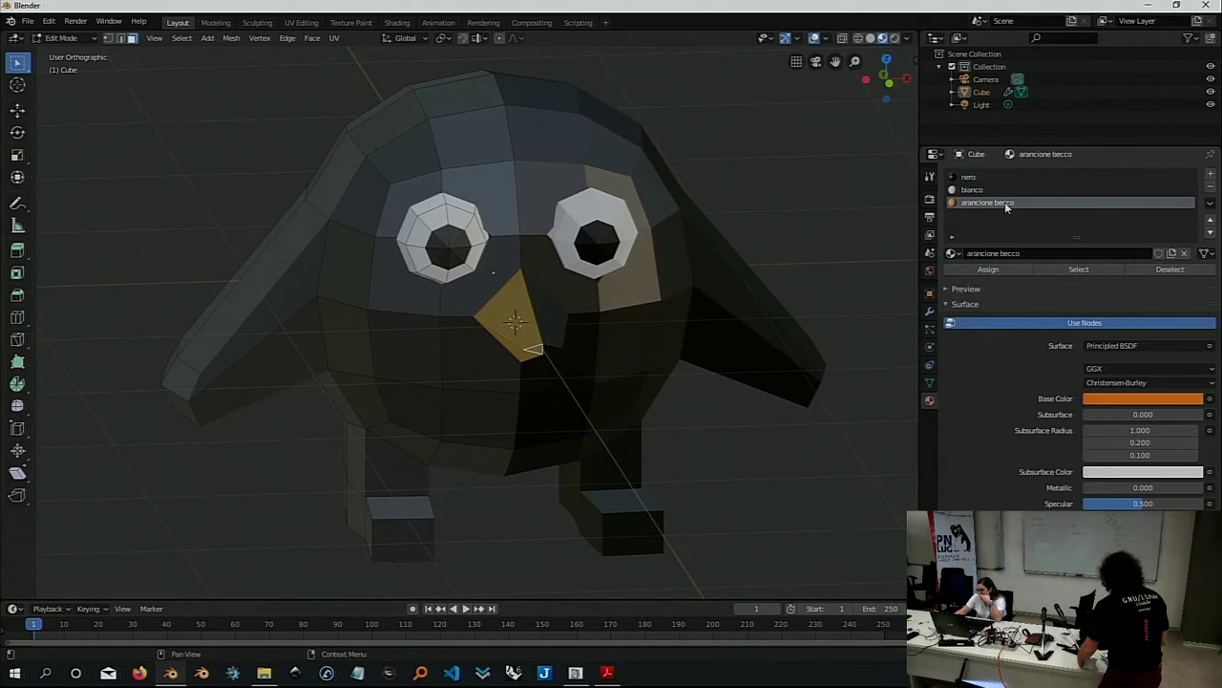
Assign the active 'arancione becco' material to the selected beak faces.
click(1011, 269)
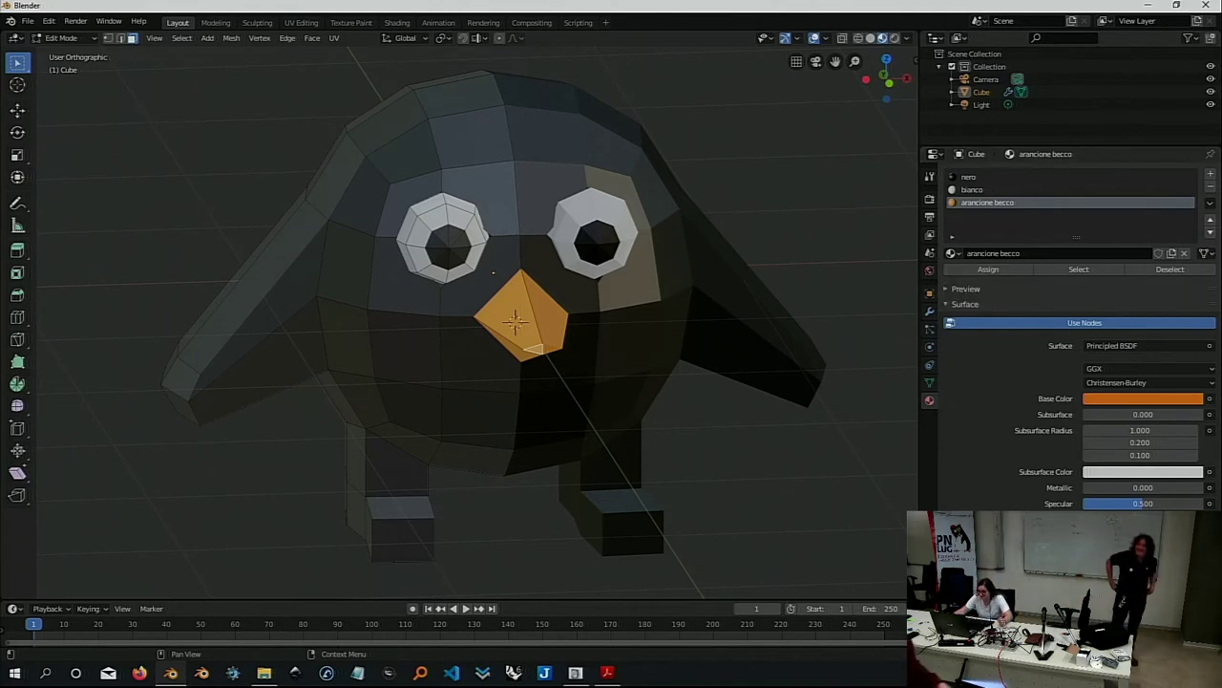
Select a left-foot face, grow it to the whole foot, and assign the white 'bianco' material.
shift+right_click(420, 541)
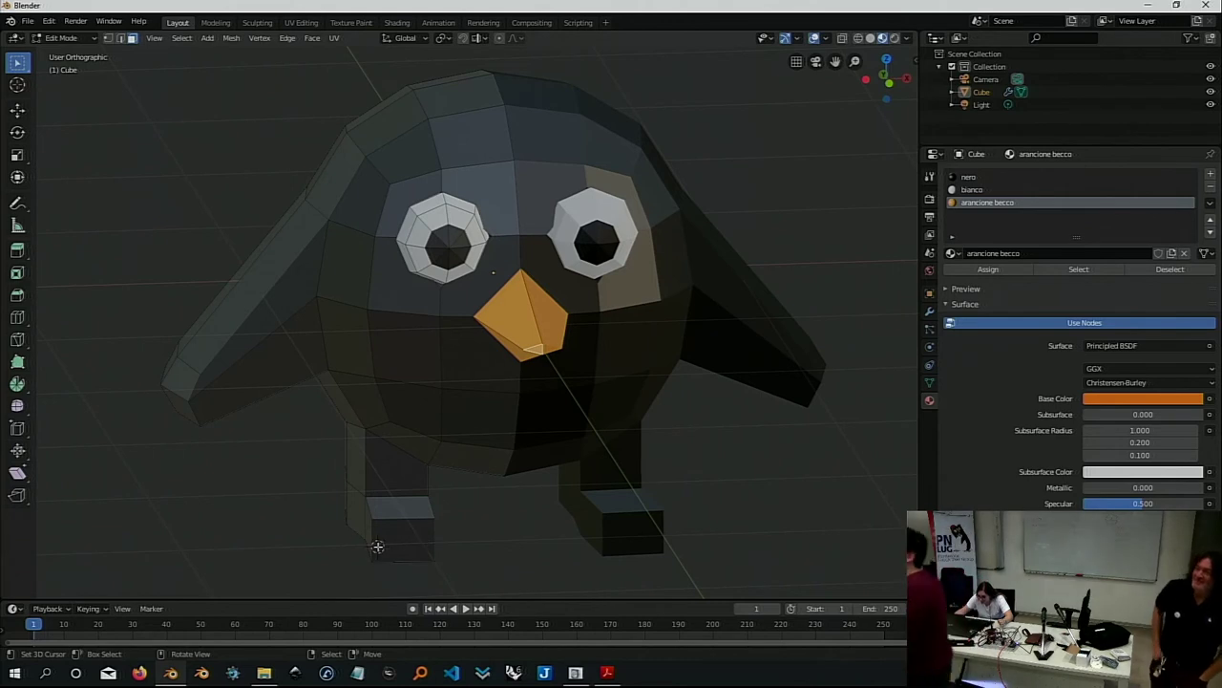
shift+right_click(402, 532)
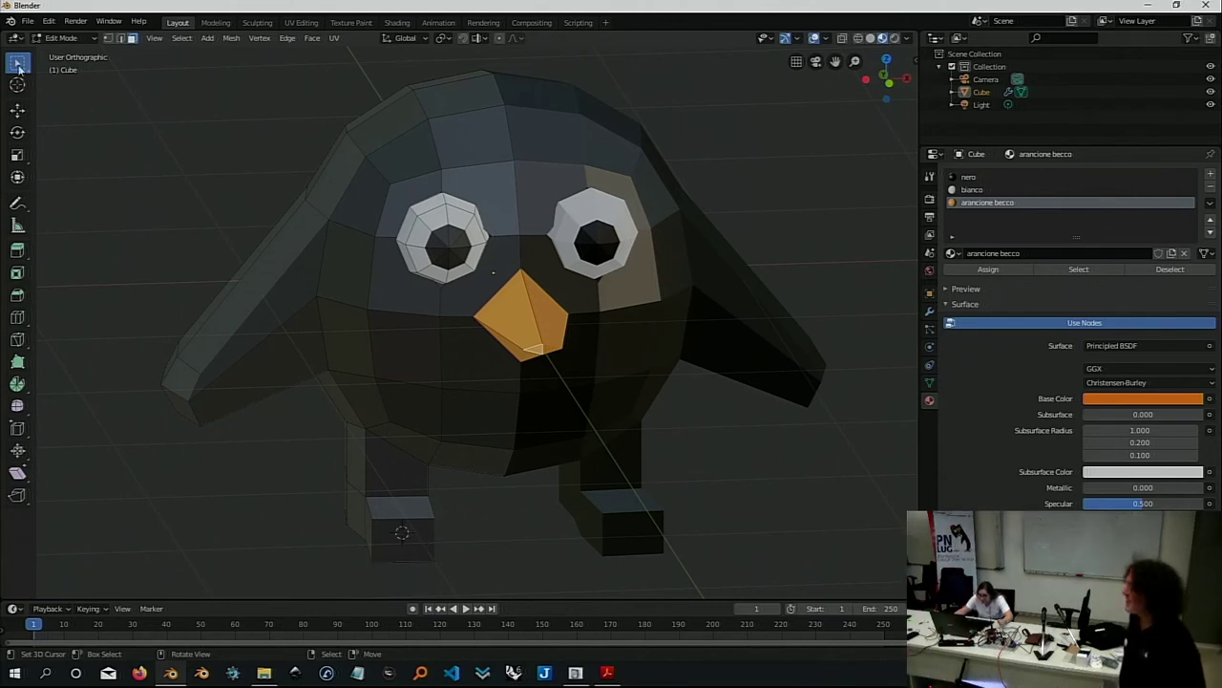
click(402, 547)
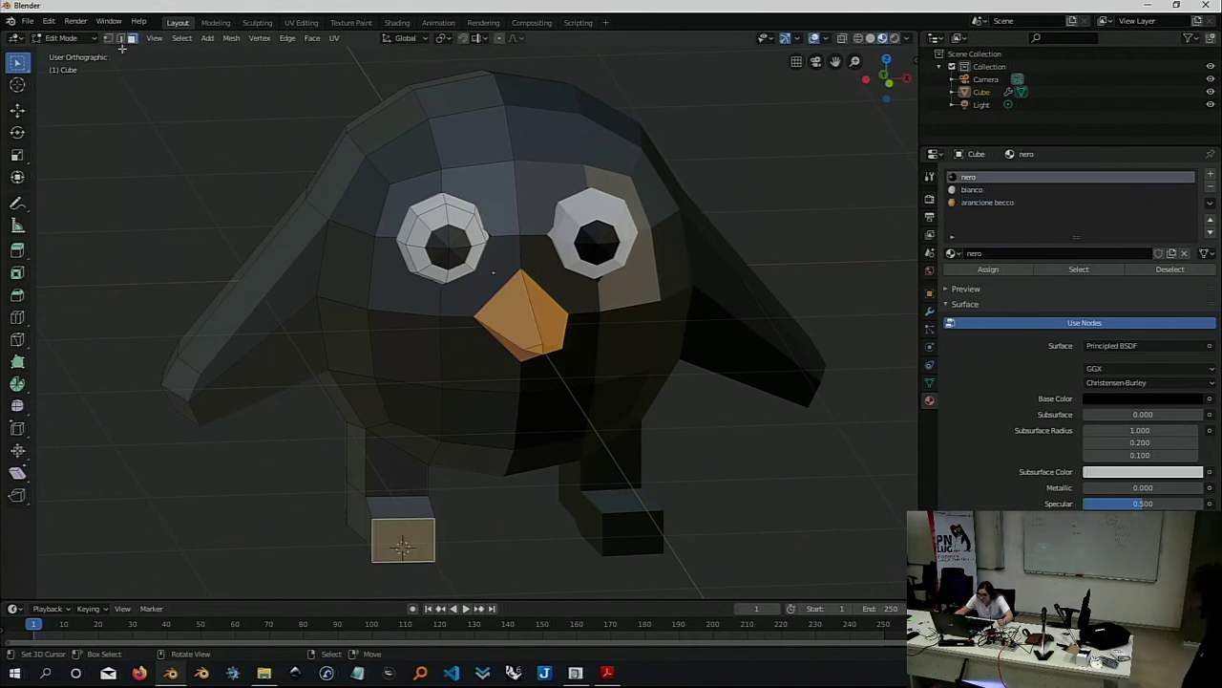
click(181, 39)
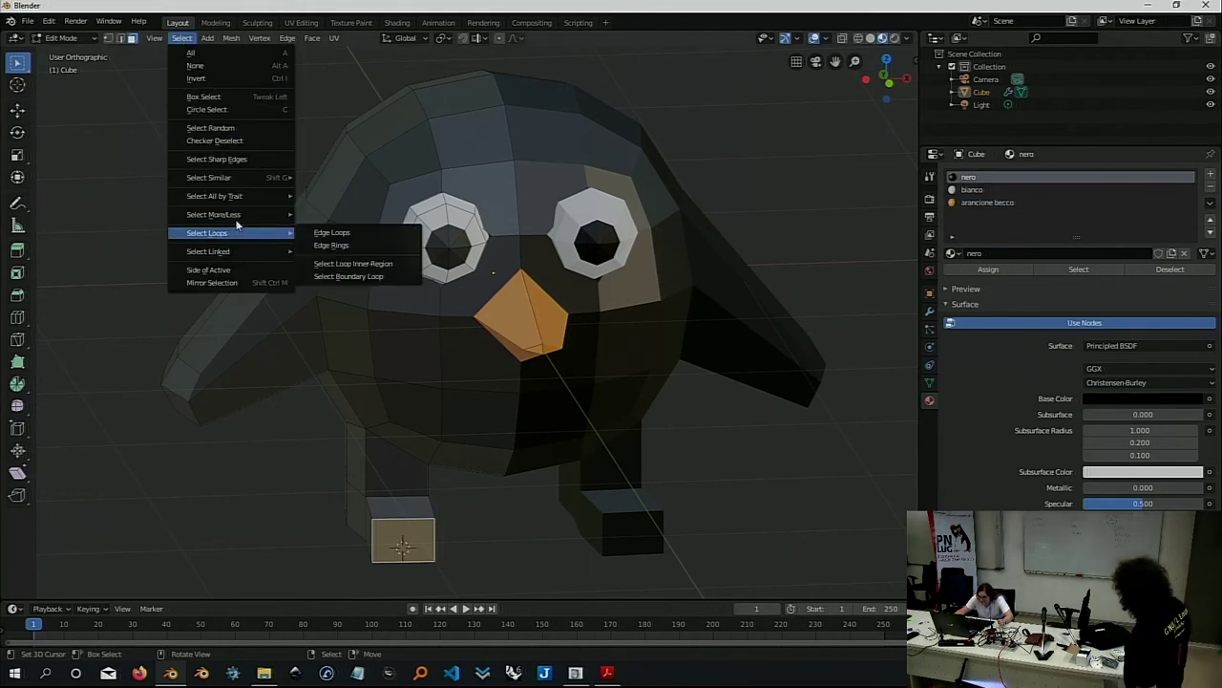
mouse_move(214, 214)
click(323, 214)
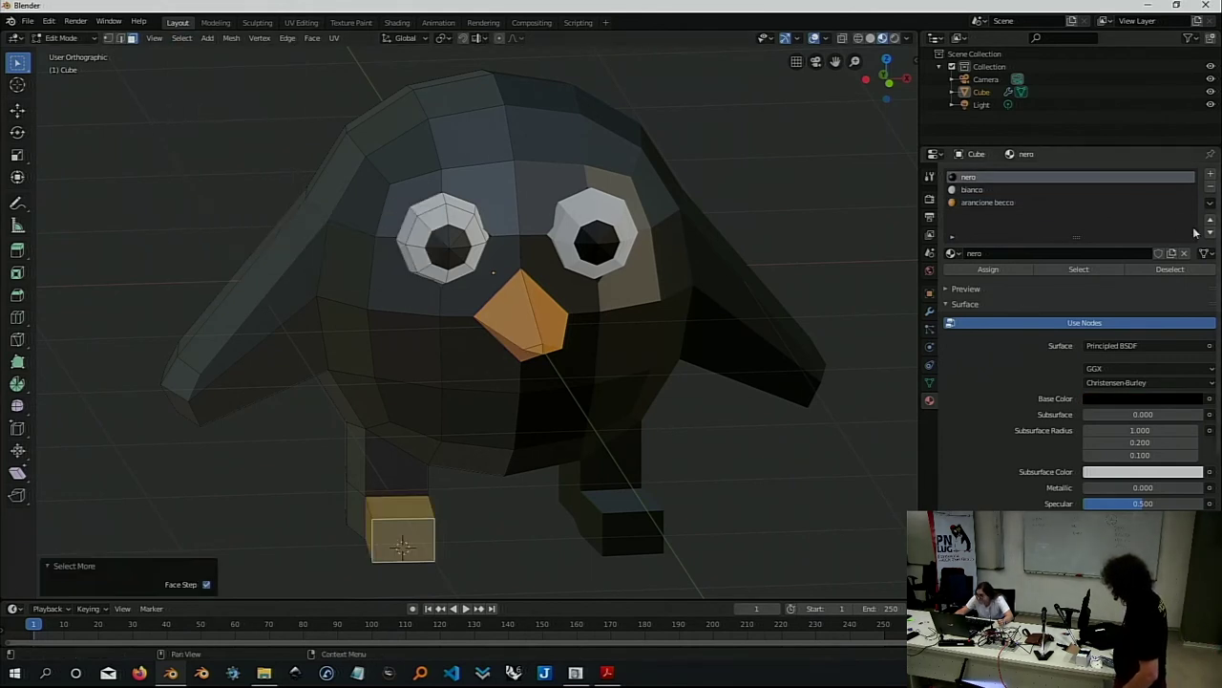
click(972, 190)
click(992, 269)
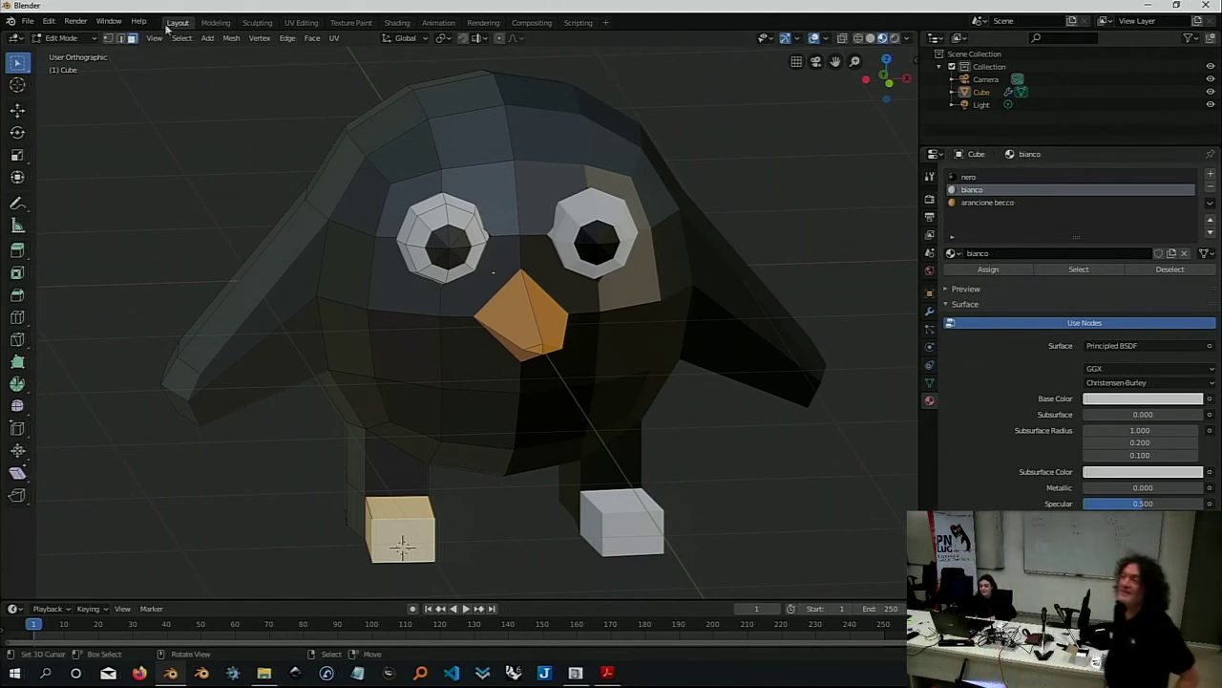
Return the penguin to Object Mode and show its Transform values in the N sidebar.
click(93, 39)
click(89, 53)
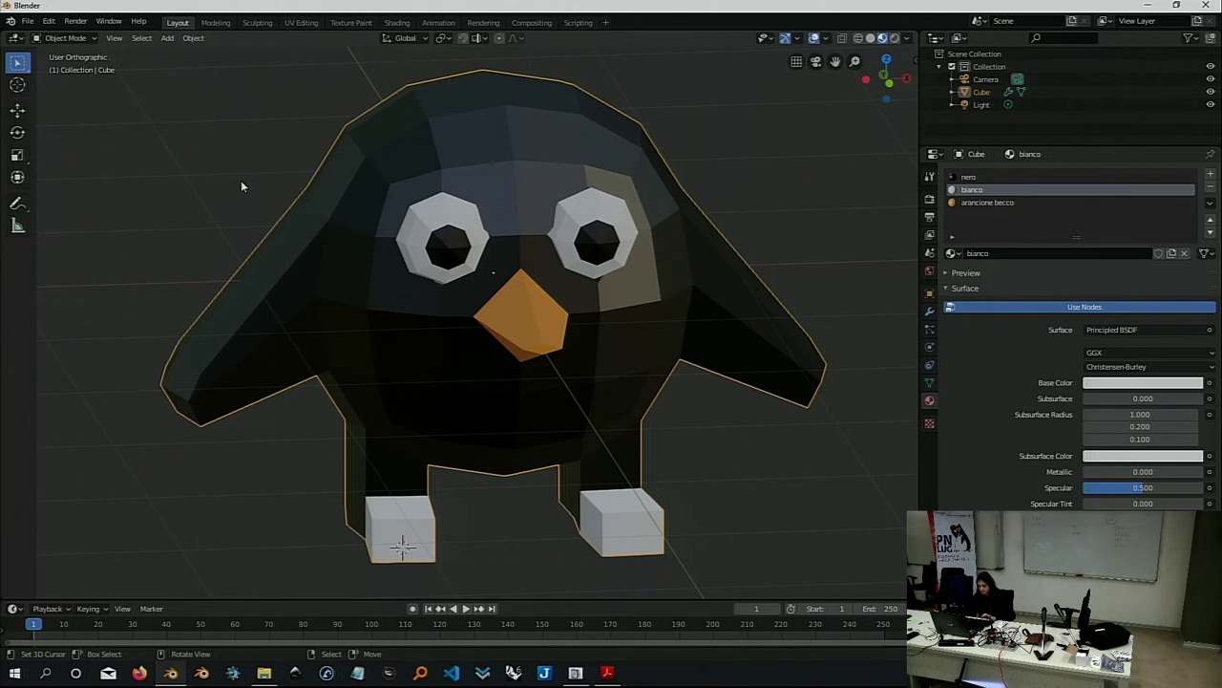
key(n)
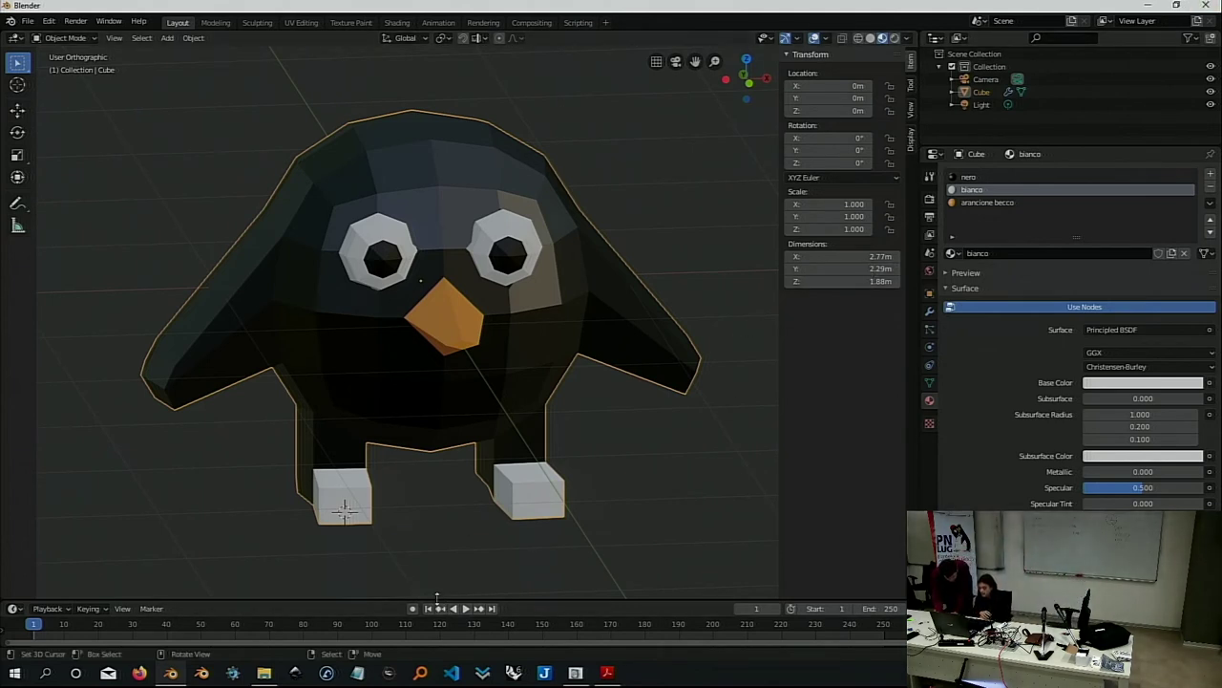
drag(436, 598, 444, 566)
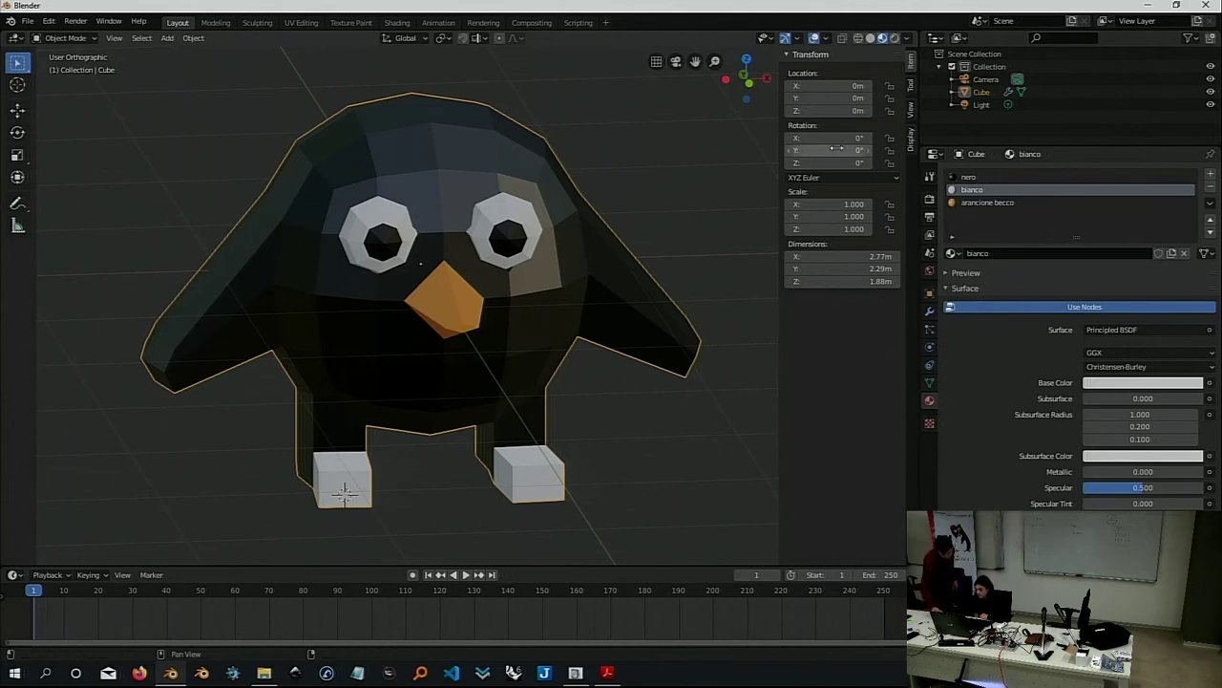
click(801, 111)
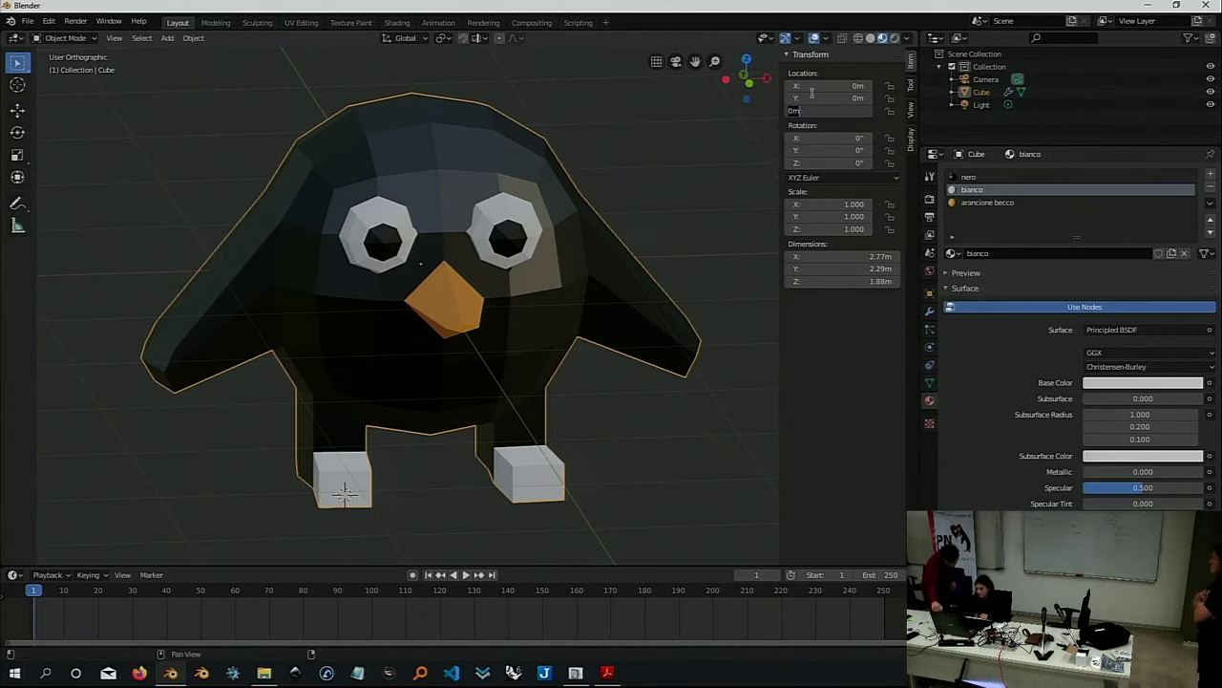
key(Return)
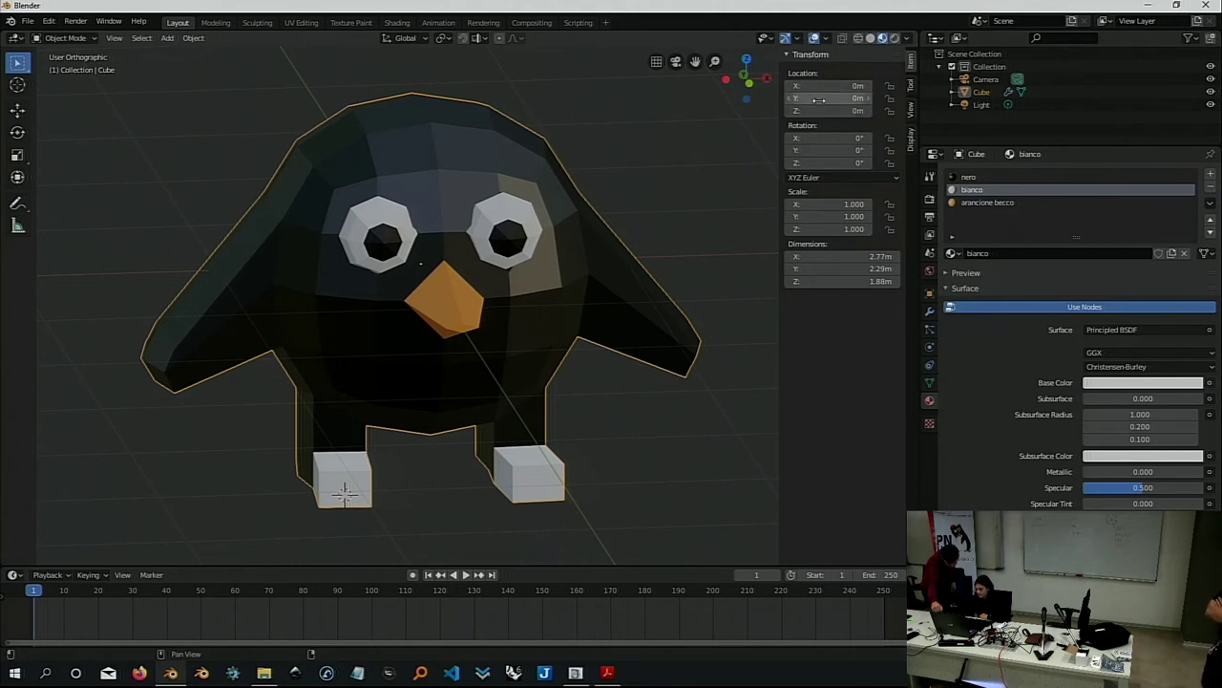
click(818, 98)
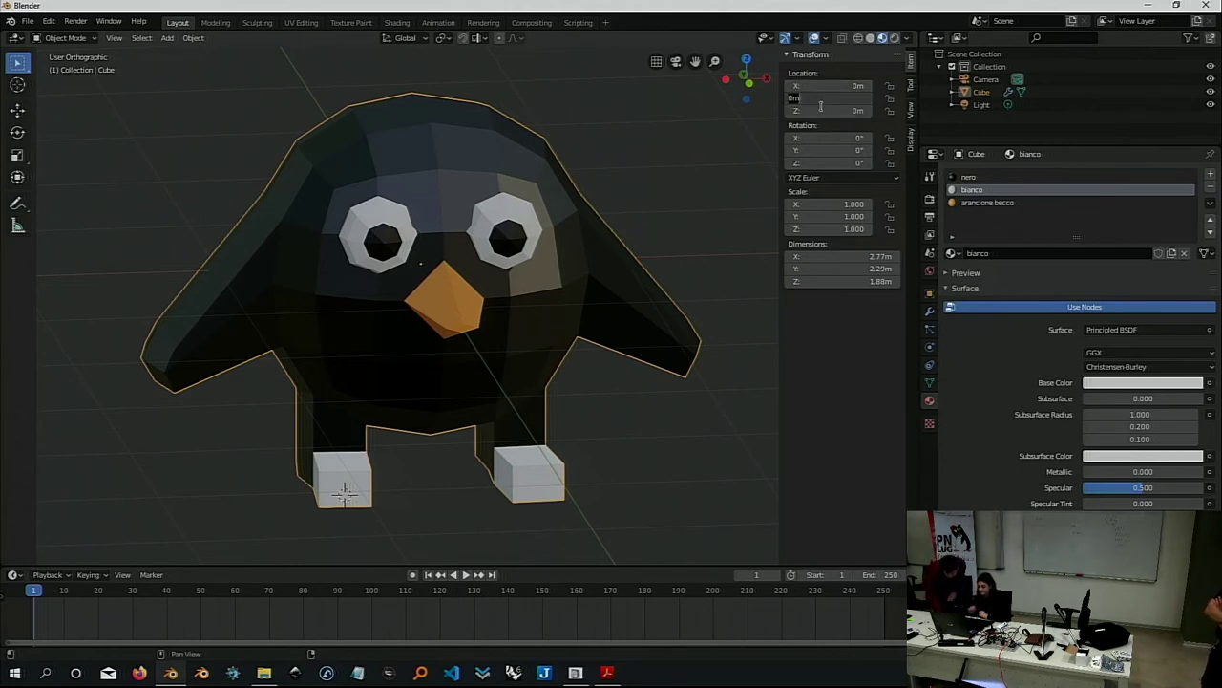
text(0.34)
key(Return)
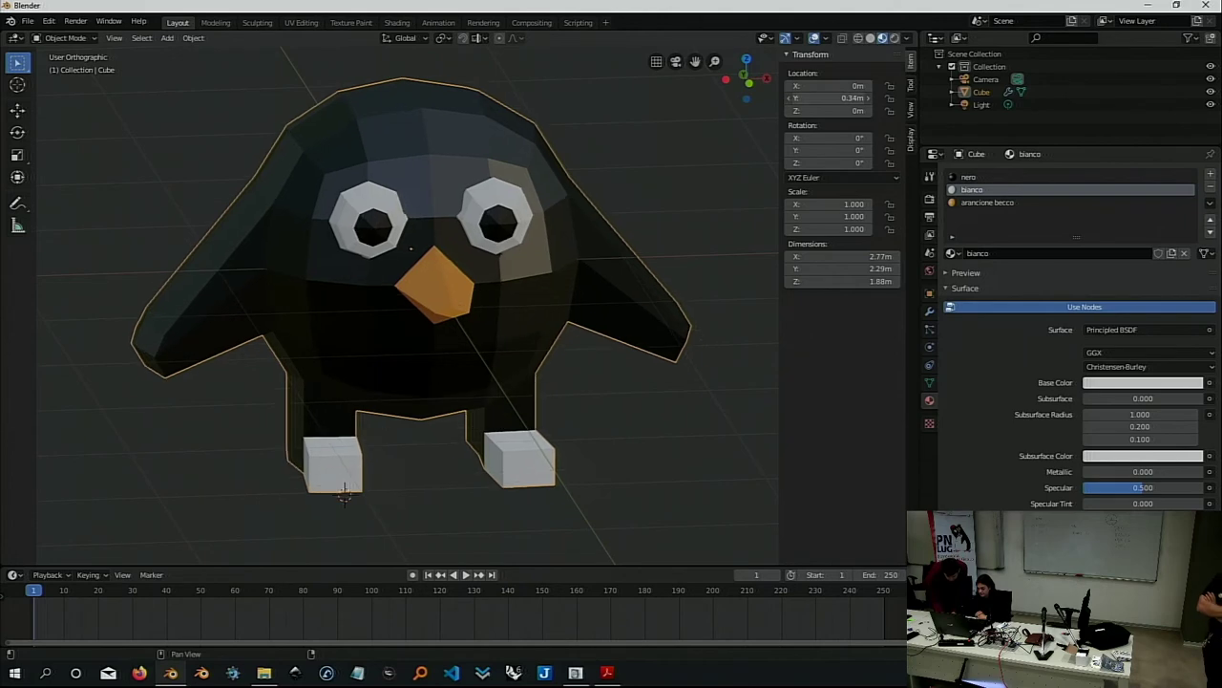
drag(847, 99, 783, 98)
click(847, 95)
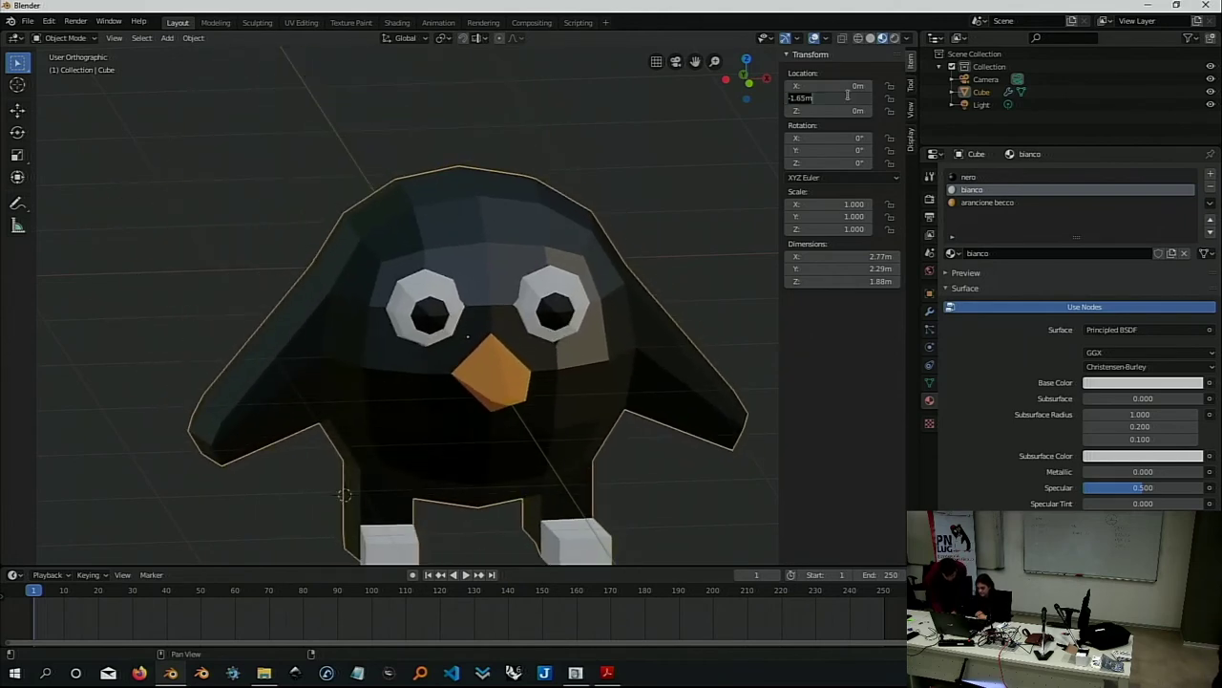
text(0)
key(Return)
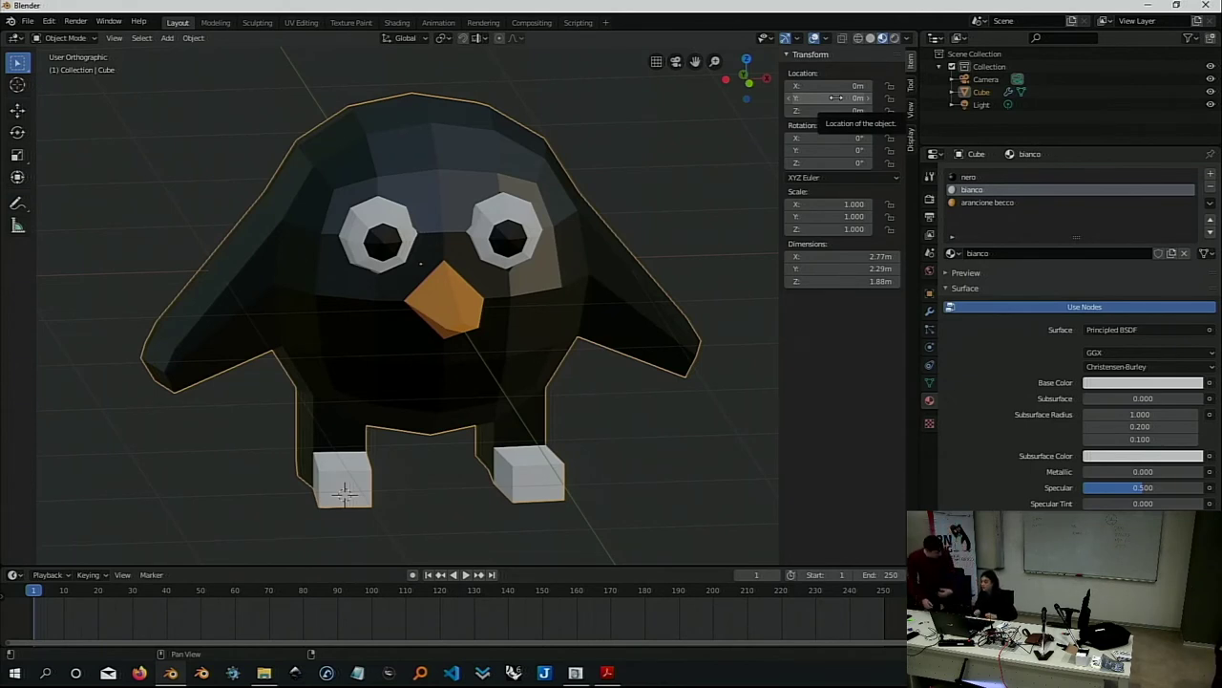
Zoom out and keyframe the penguin's location (0, 0, 0 m) at frame 1.
scroll(630, 169, down, 5)
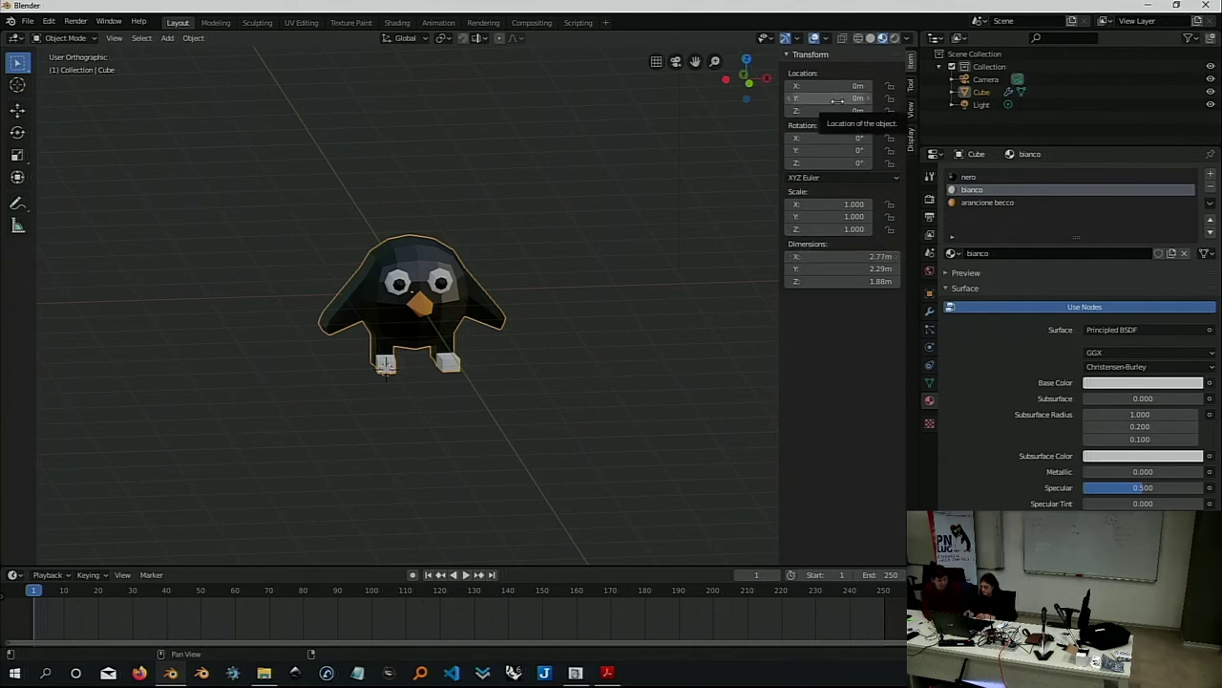
key(i)
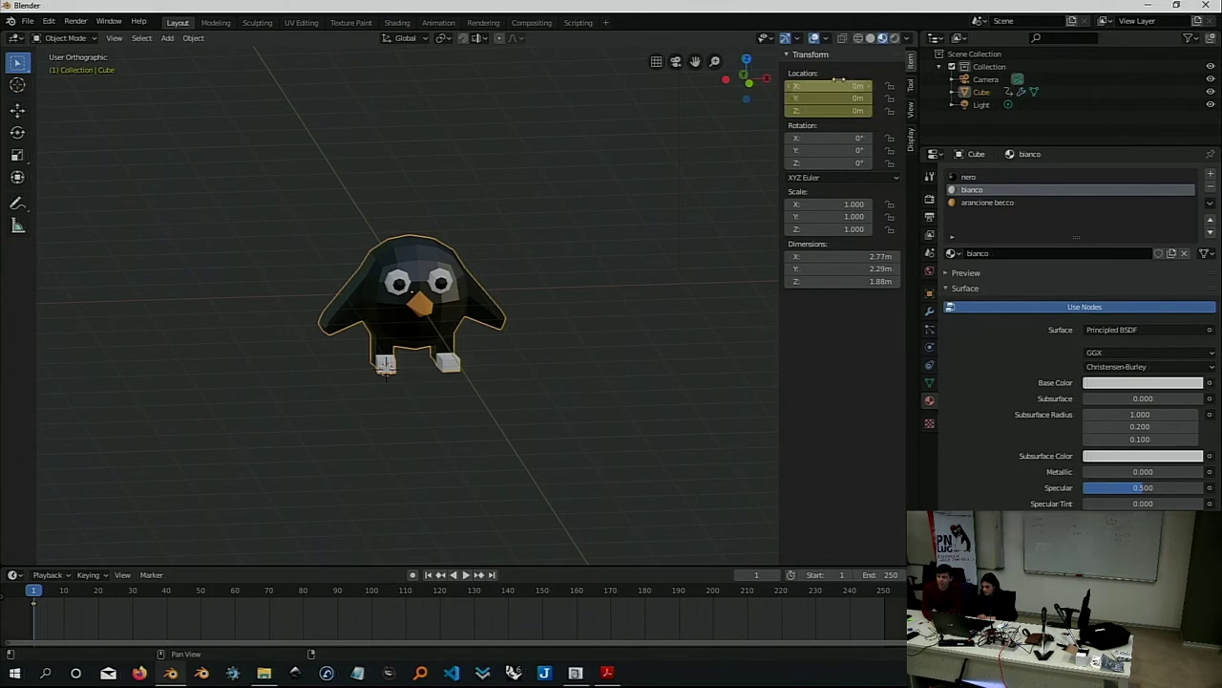
At frame 121, set the penguin's Y location to -10 m.
drag(32, 592, 444, 602)
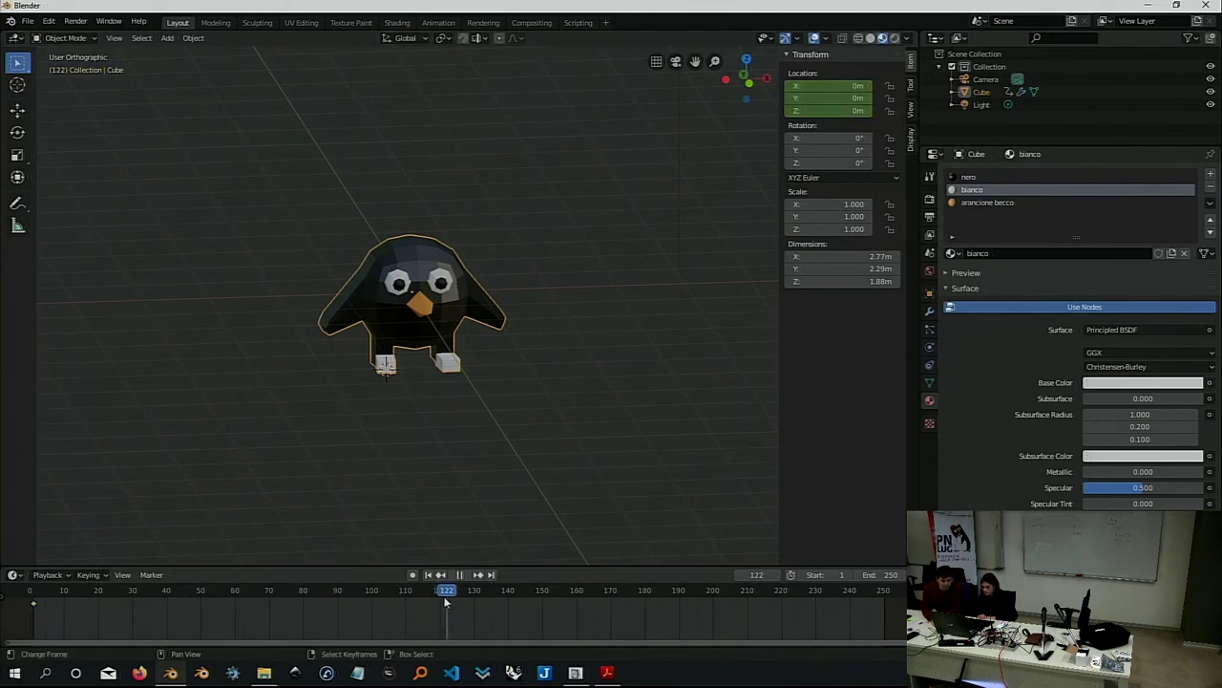
click(830, 98)
text(1.05)
key(Return)
drag(831, 97, 802, 98)
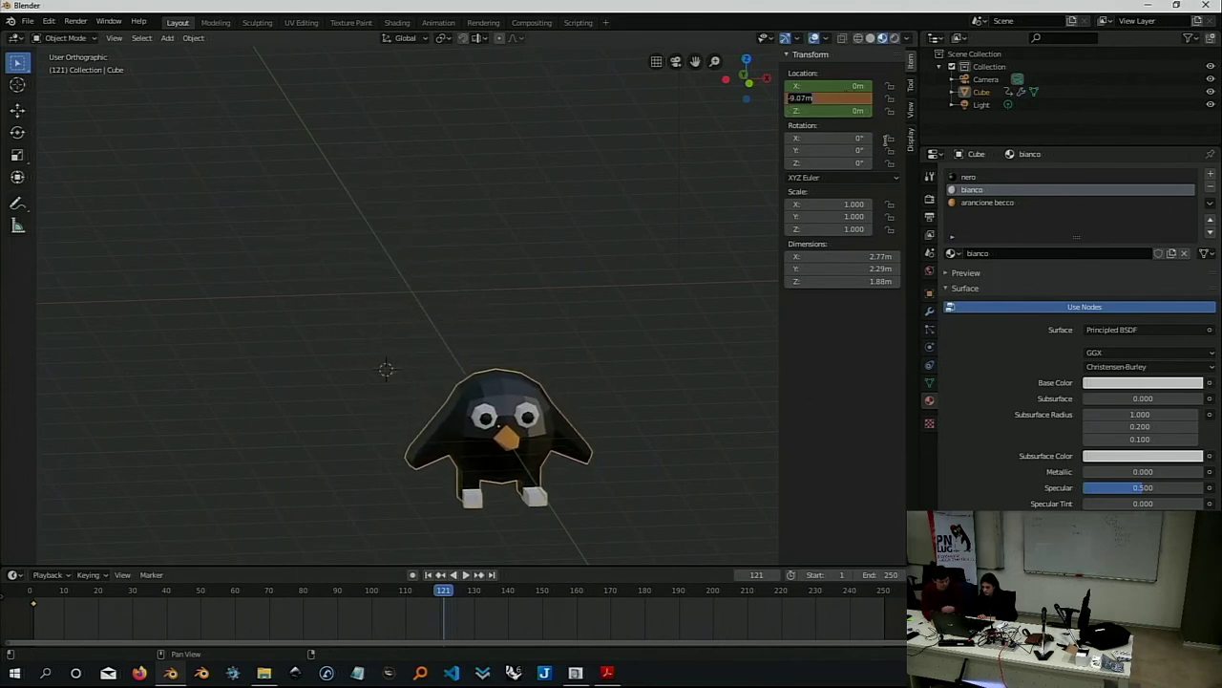
text(-10)
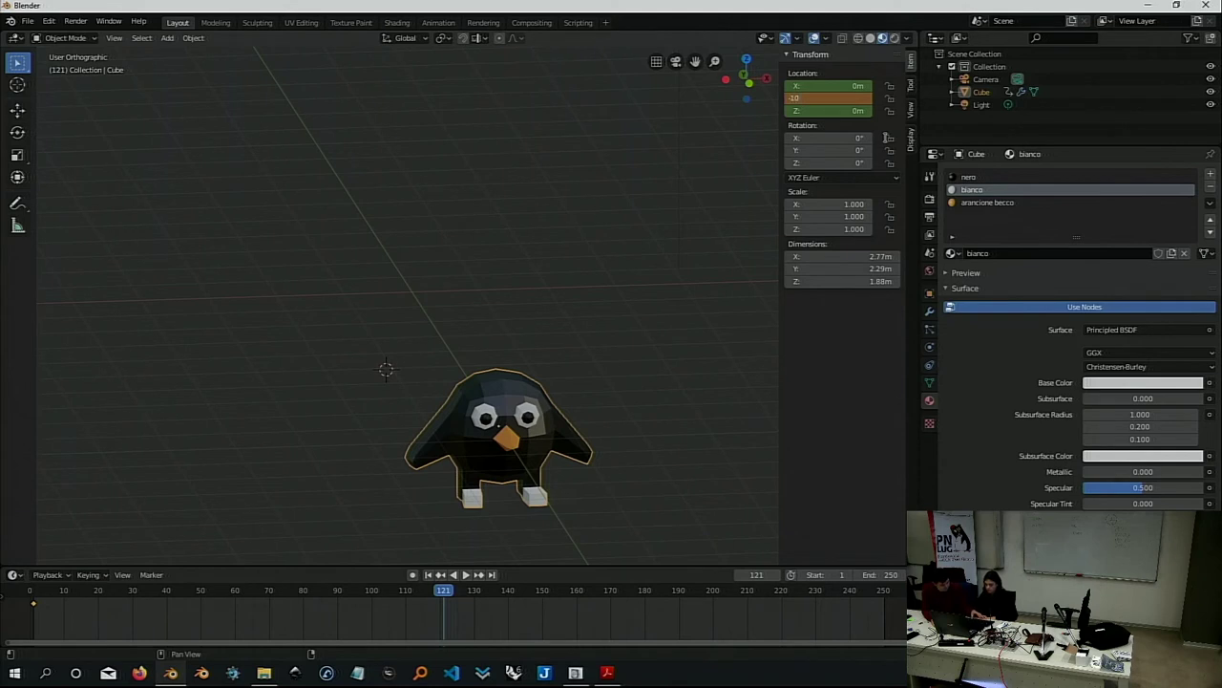
key(Return)
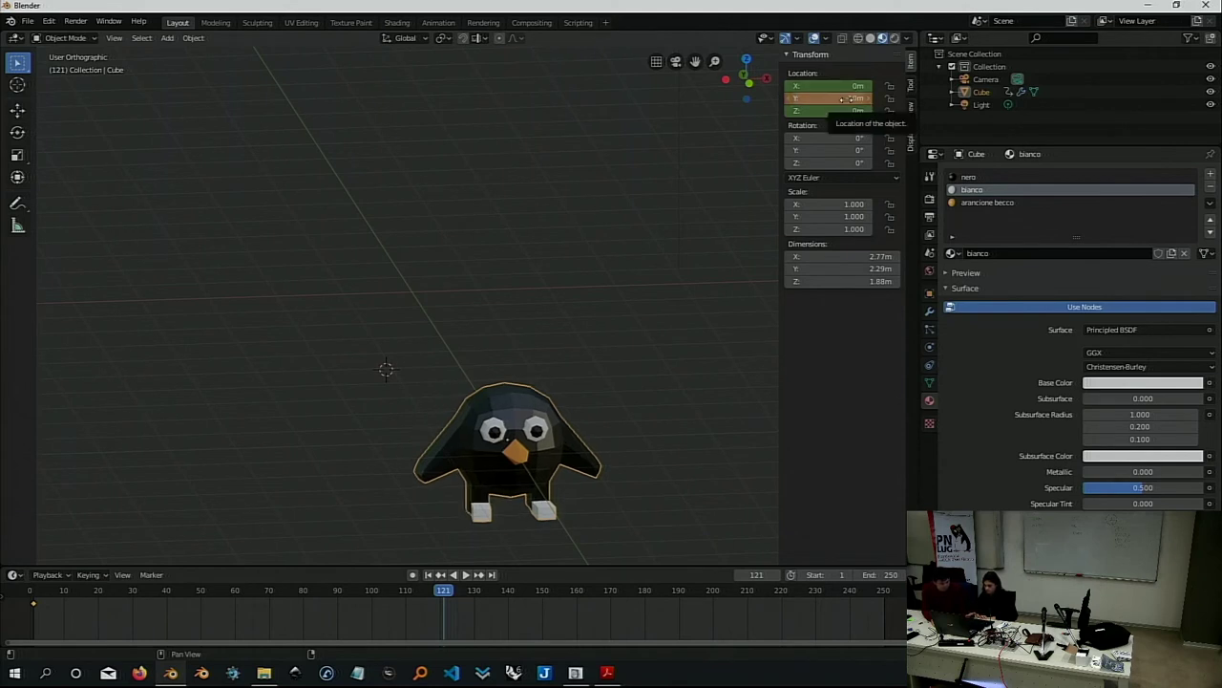
Keyframe the location at frame 121 and play the slide from frame 1.
key(i)
click(428, 575)
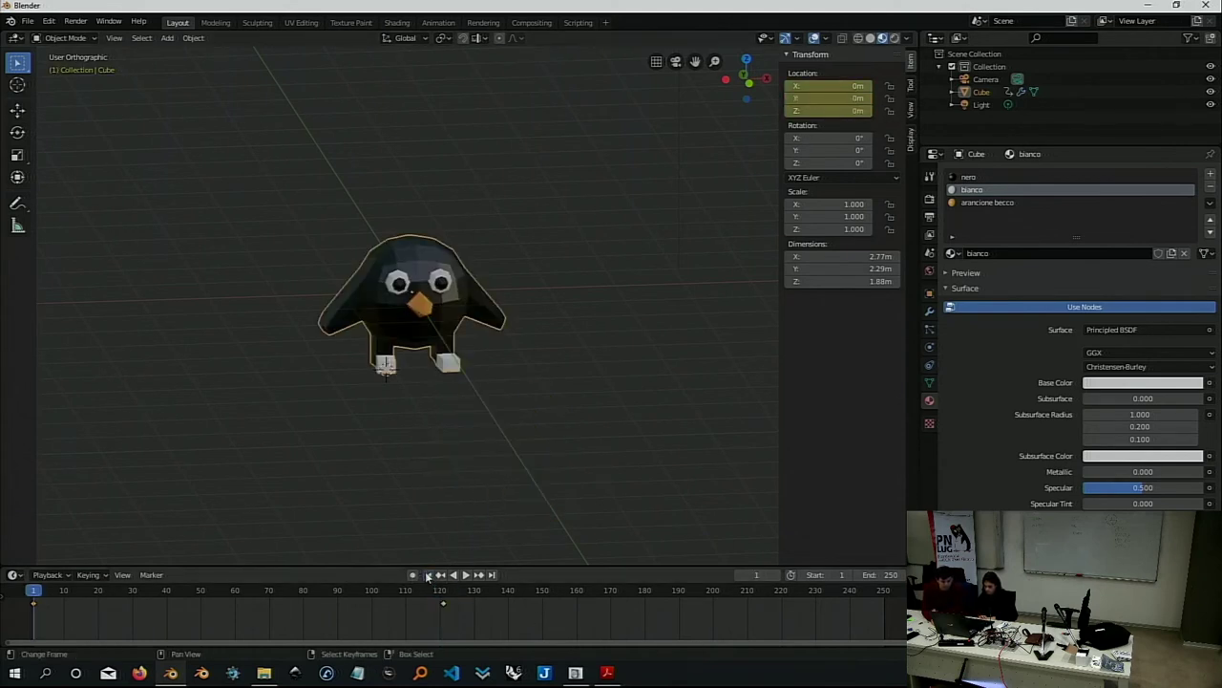
click(465, 575)
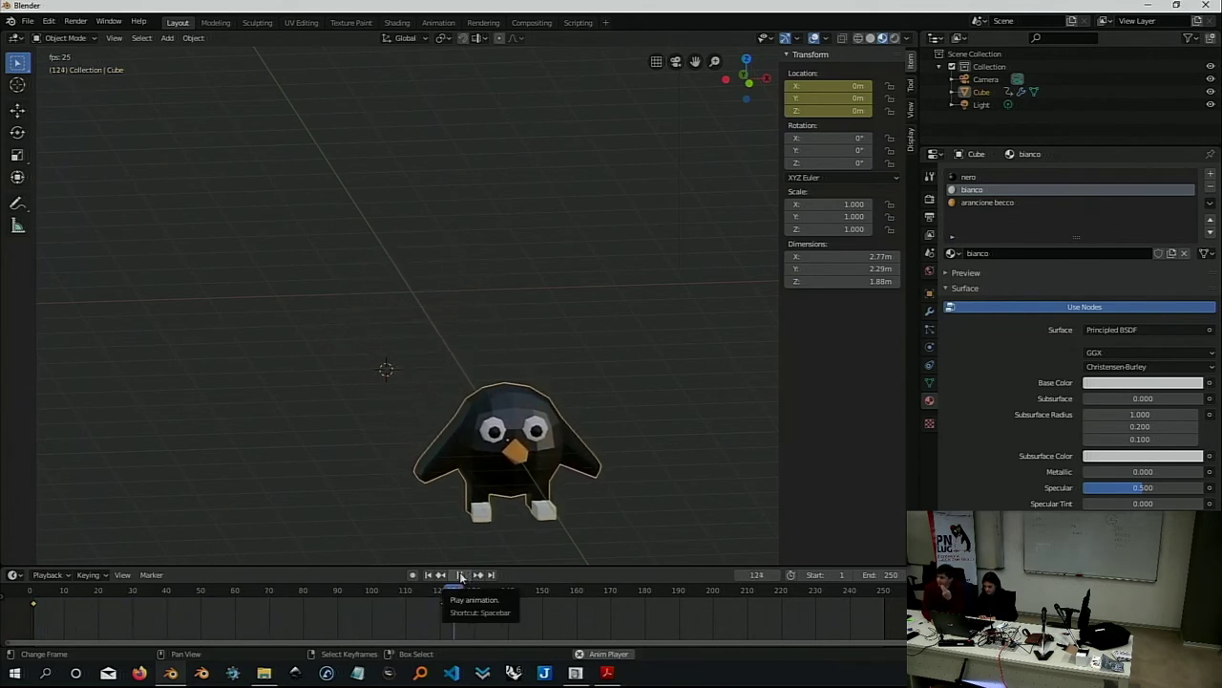
Pause playback, return to frame 1, and zoom in on the penguin.
click(461, 575)
click(428, 575)
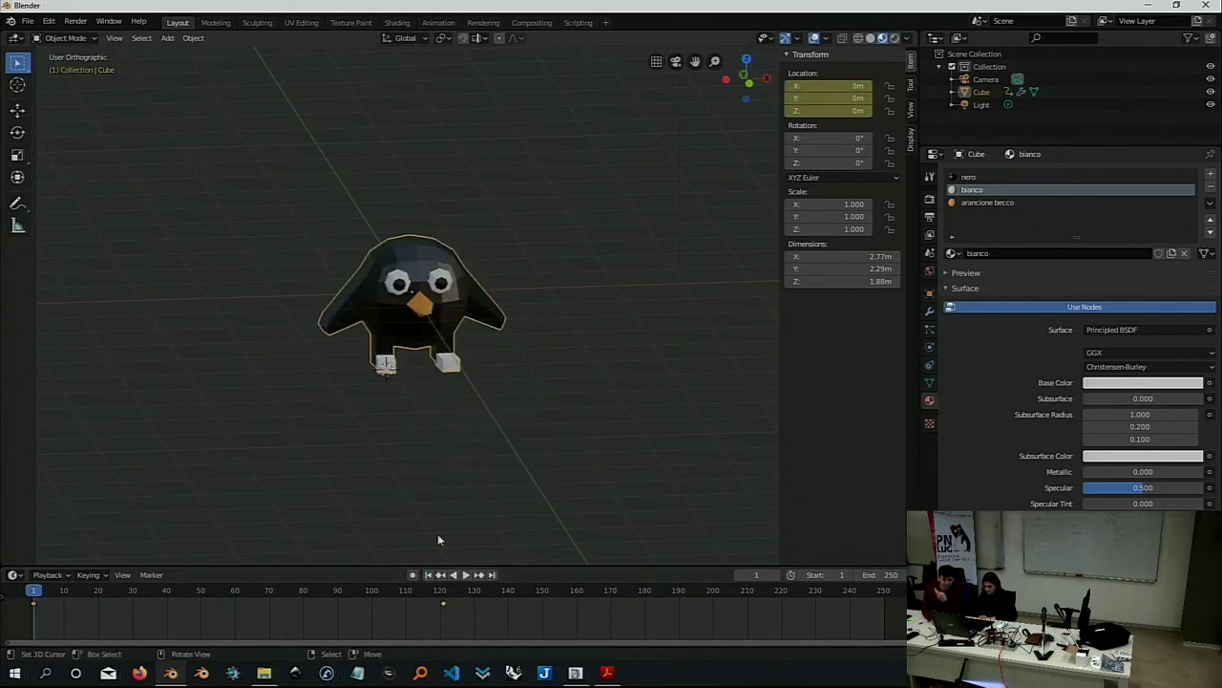
scroll(371, 321, up, 1)
scroll(371, 321, up, 3)
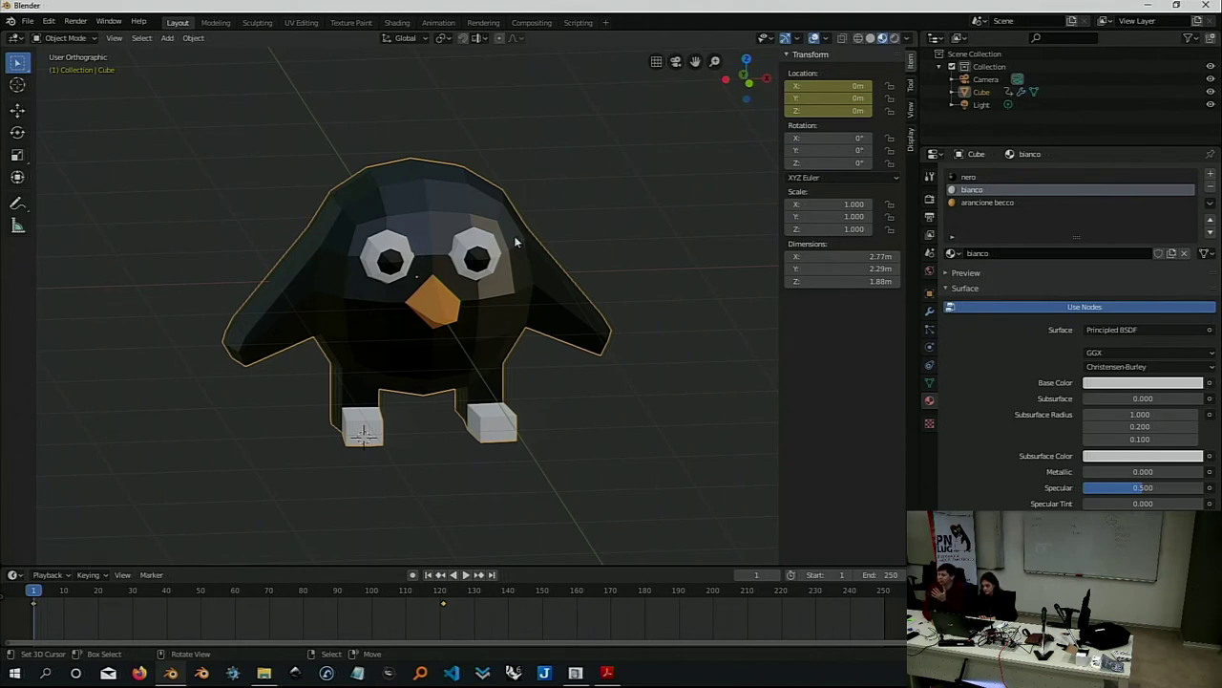
Delete the current location keyframe, then clear all location keyframes from the penguin.
right_click(802, 99)
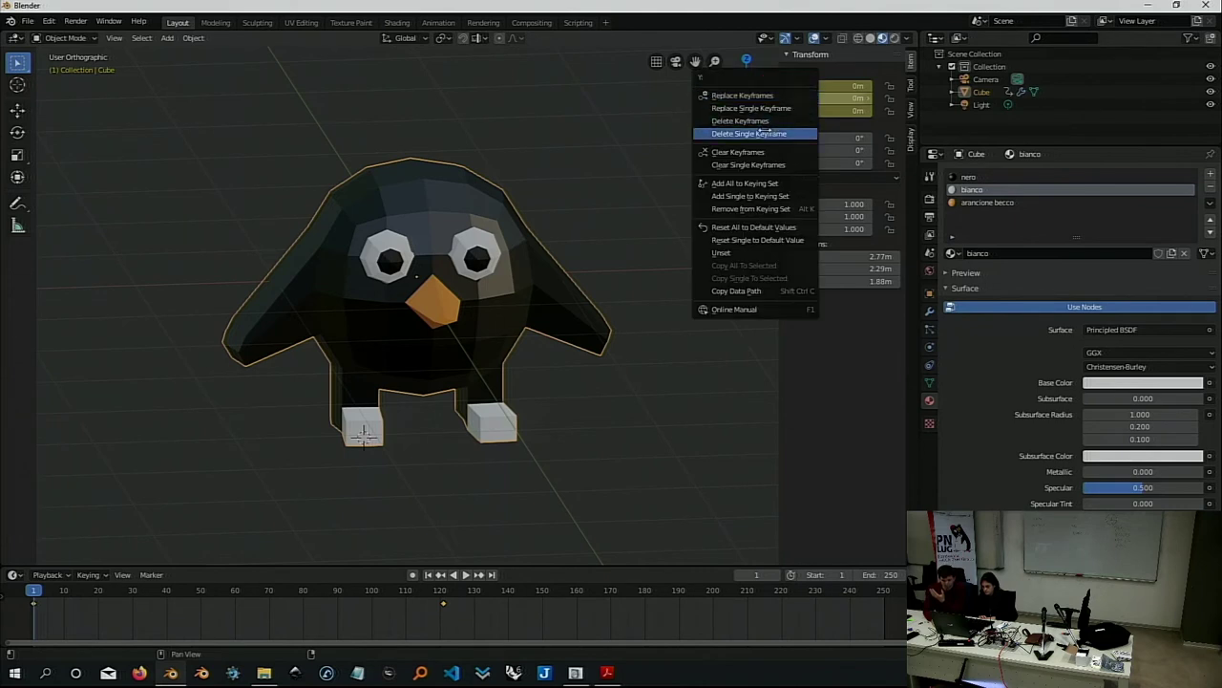
click(764, 122)
right_click(792, 119)
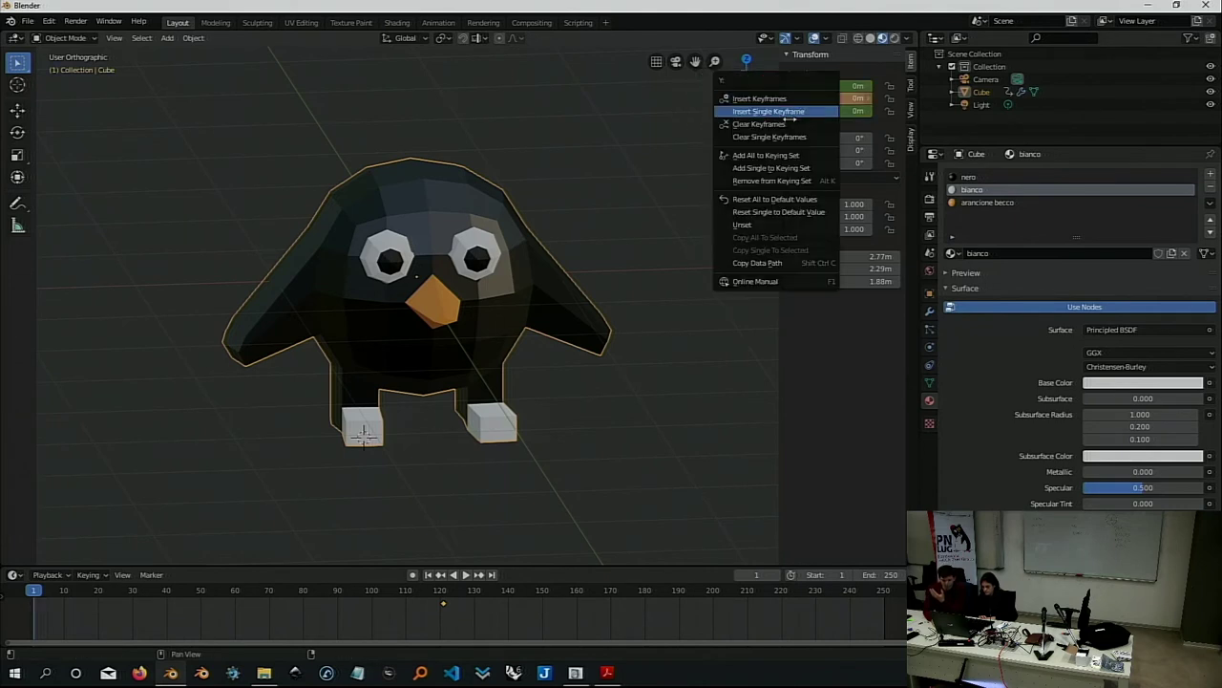
click(783, 125)
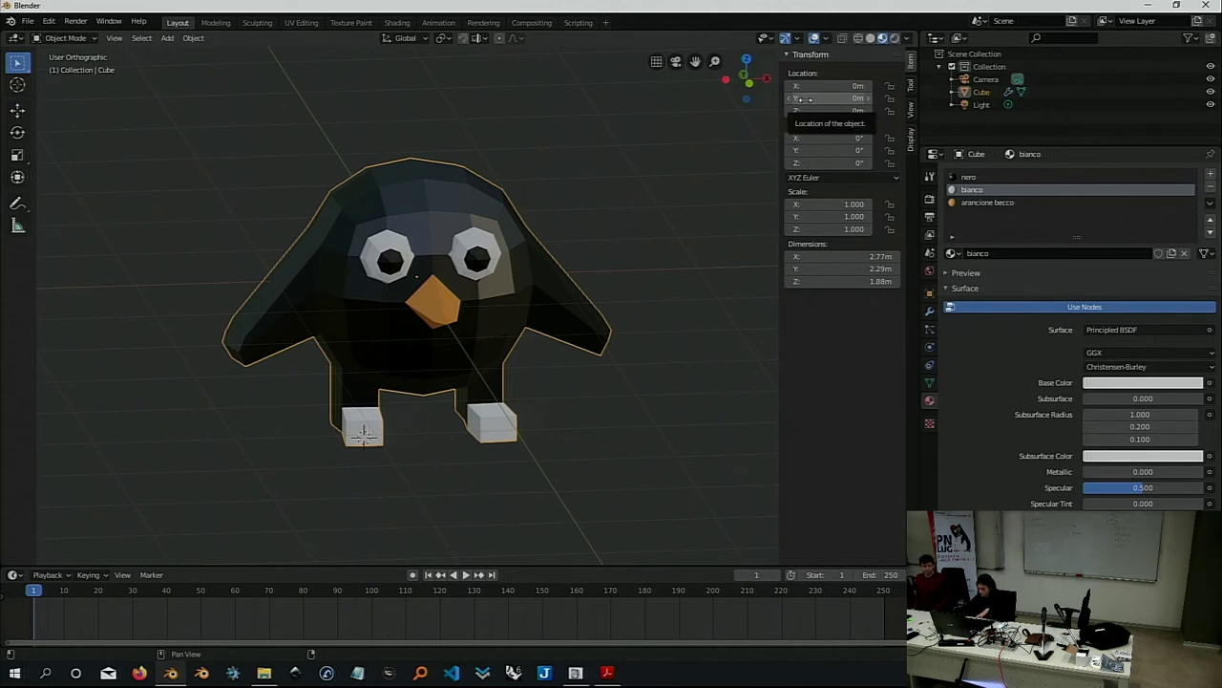
key(i)
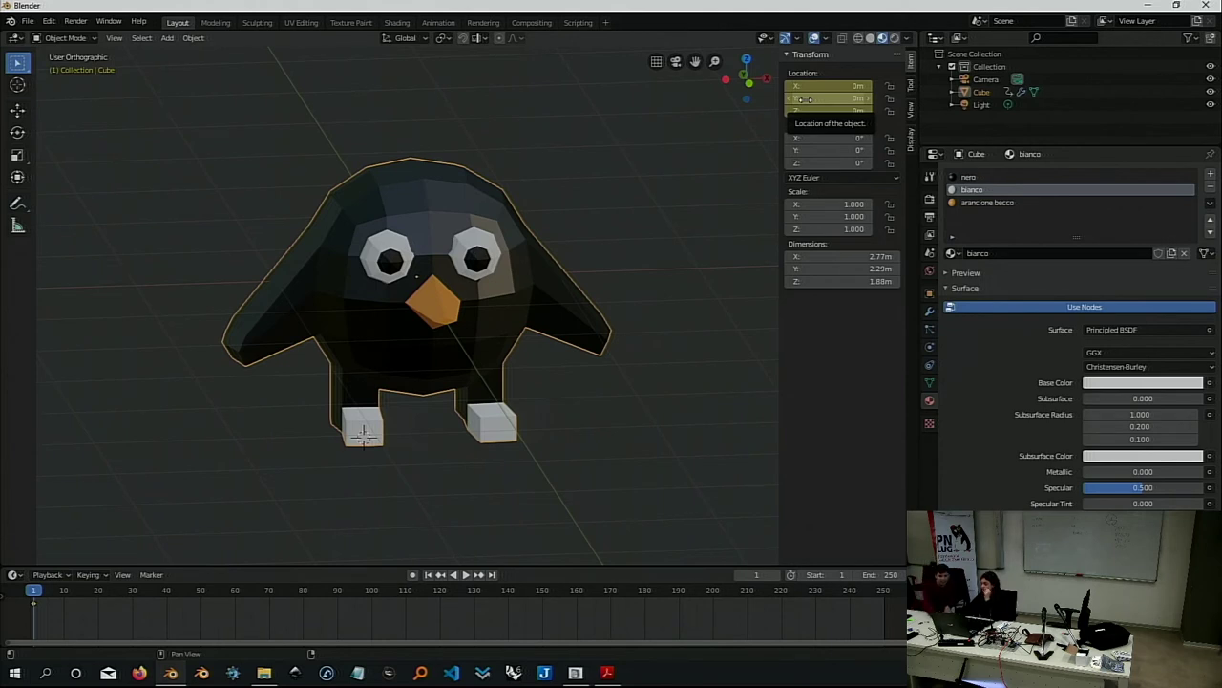
right_click(806, 102)
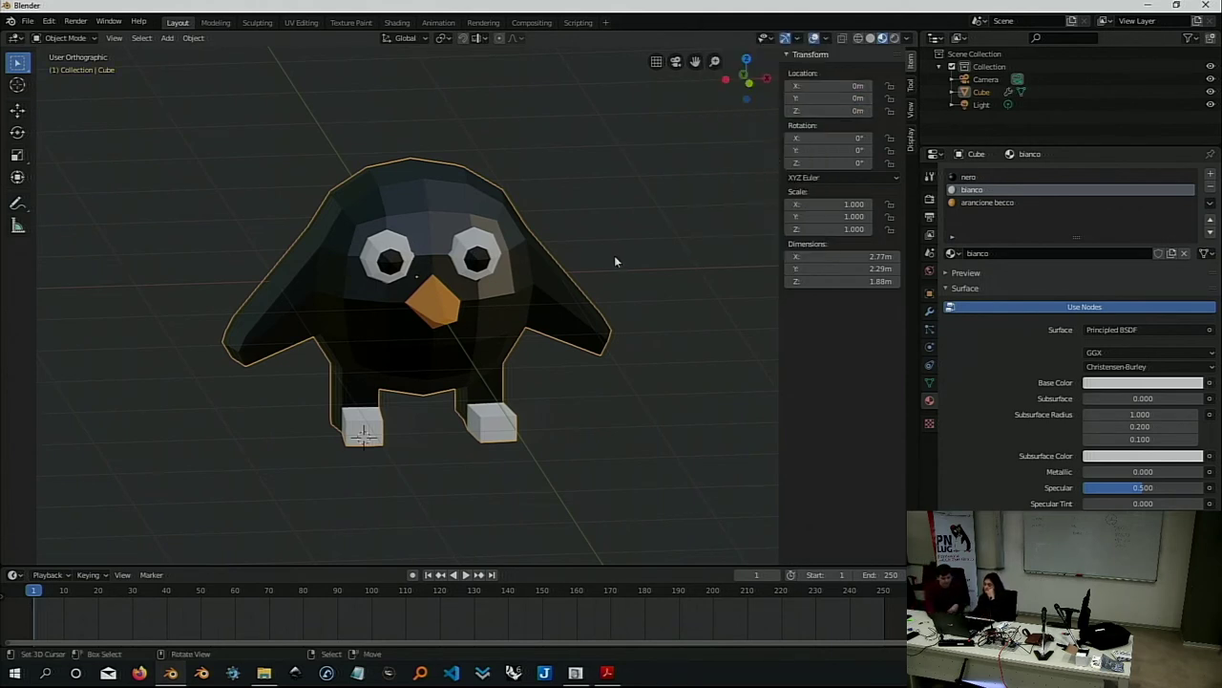
key(n)
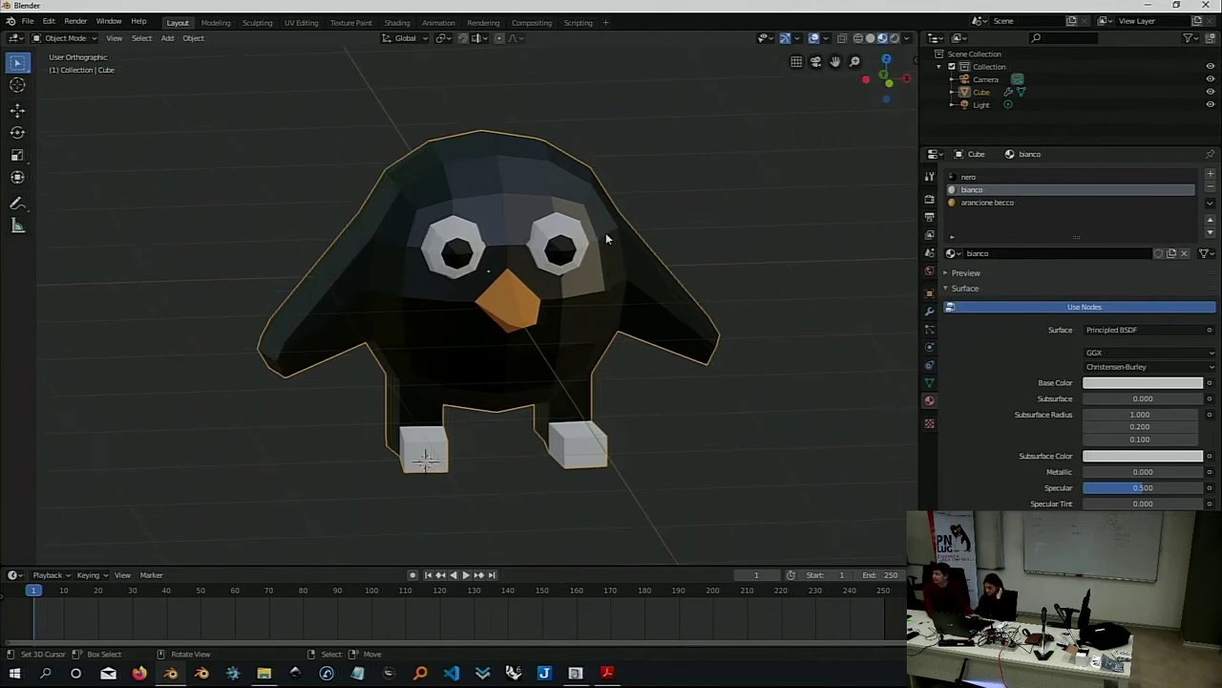
key(n)
key(n)
key(n)
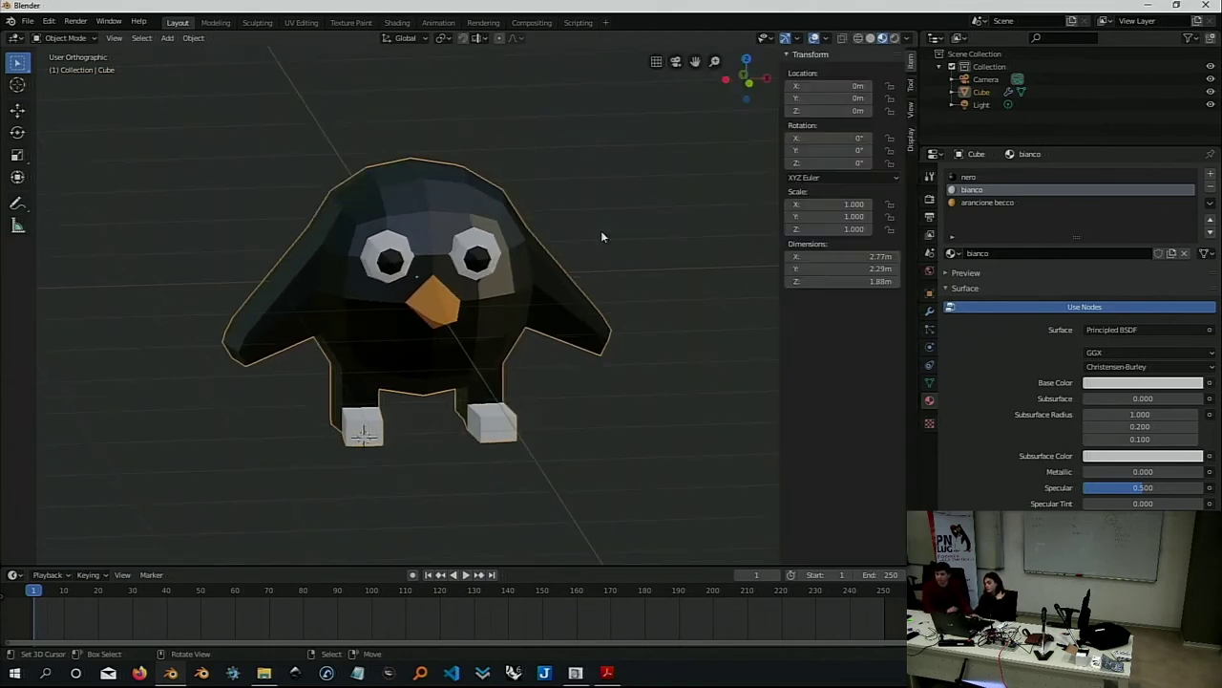
key(n)
key(n)
key(n)
key(n)
key(n)
key(n)
key(n)
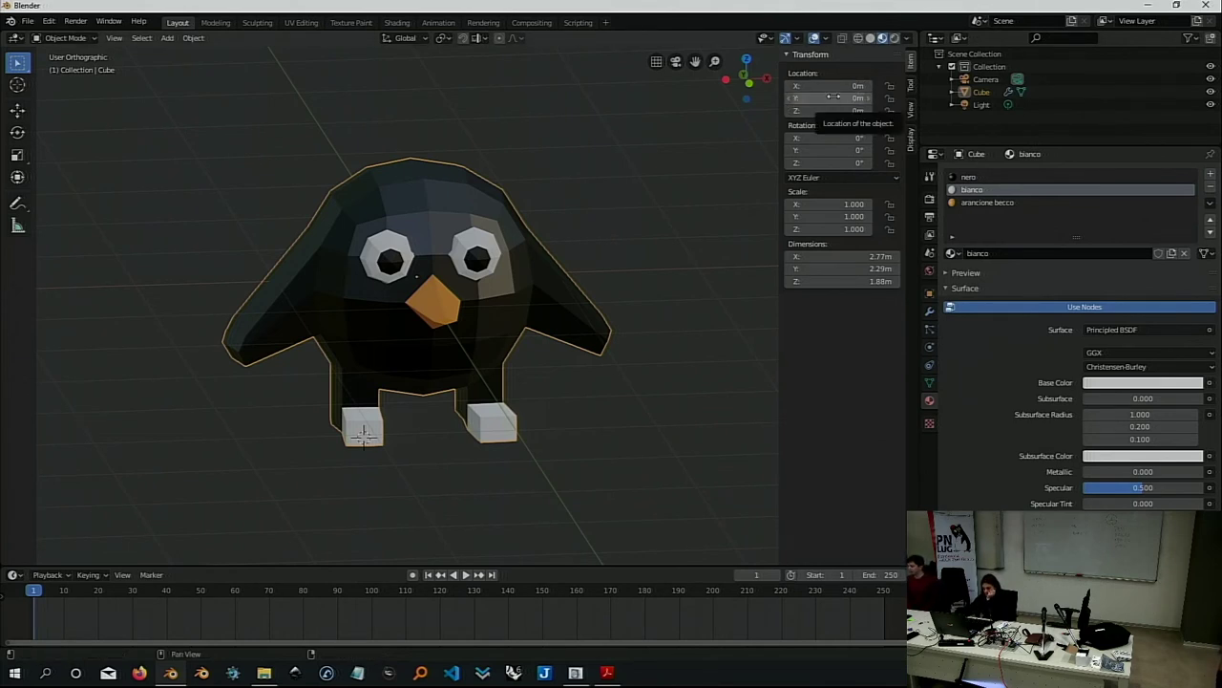
Insert a location keyframe at frame 1 with the penguin at 0 m on all axes.
key(i)
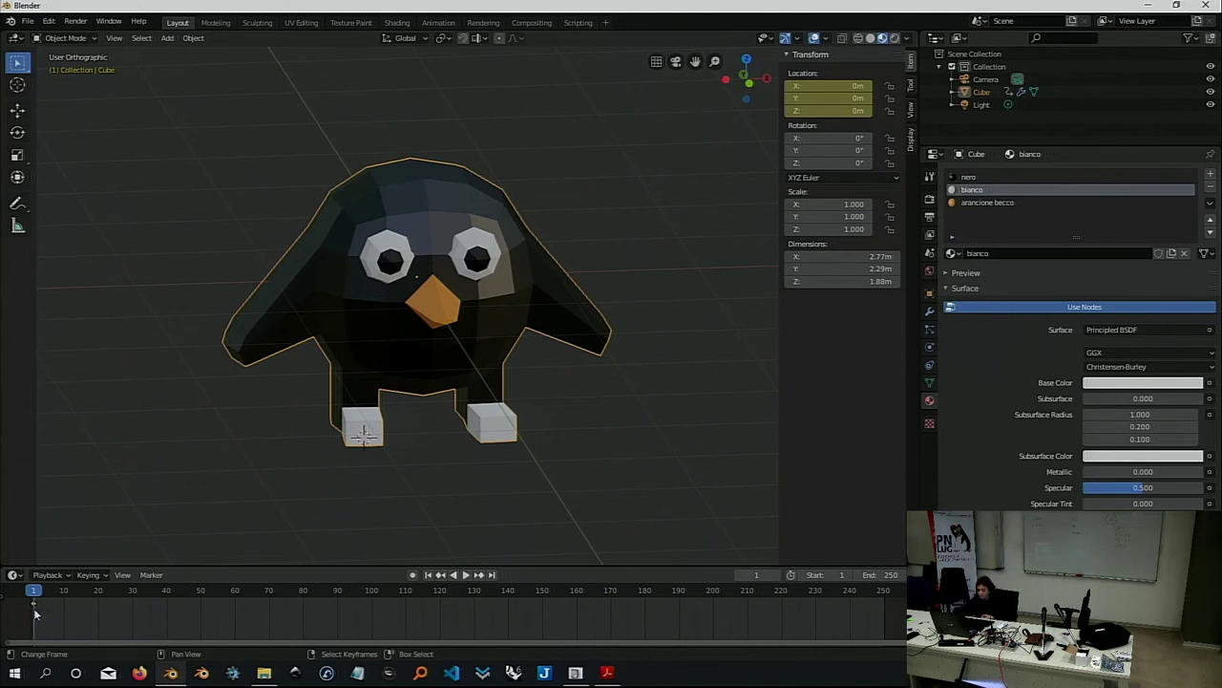
At frame 100, set the penguin's Y location to -10 m and keyframe its location.
click(371, 594)
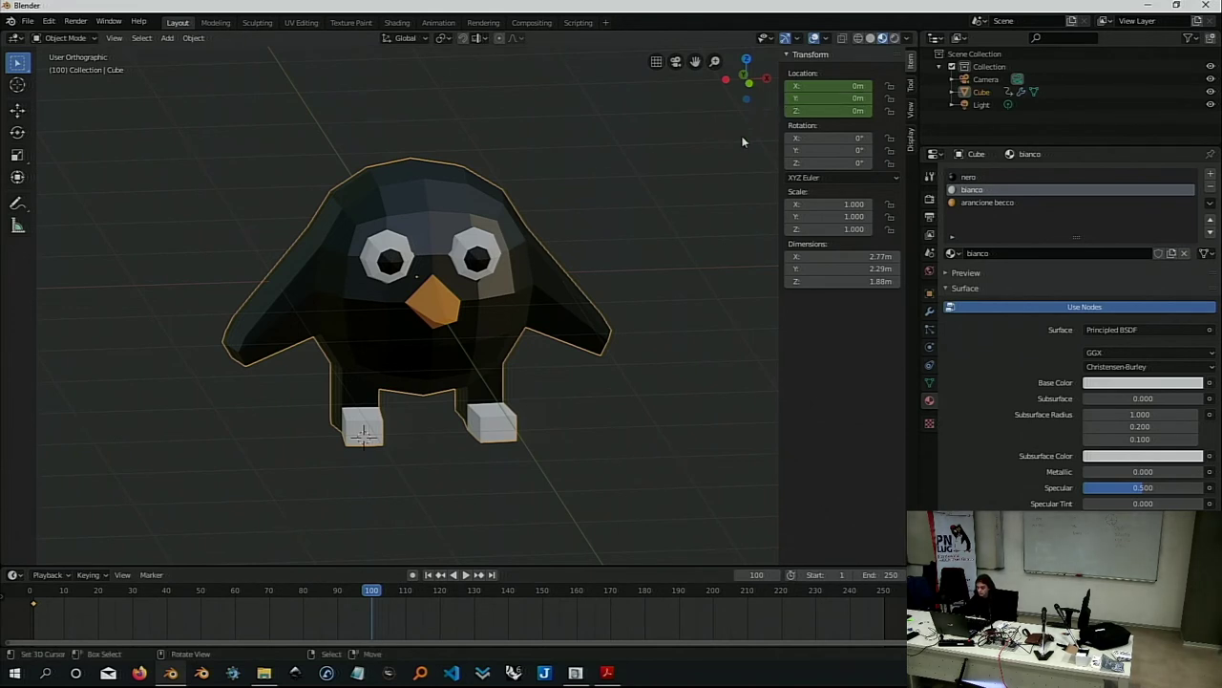
click(805, 97)
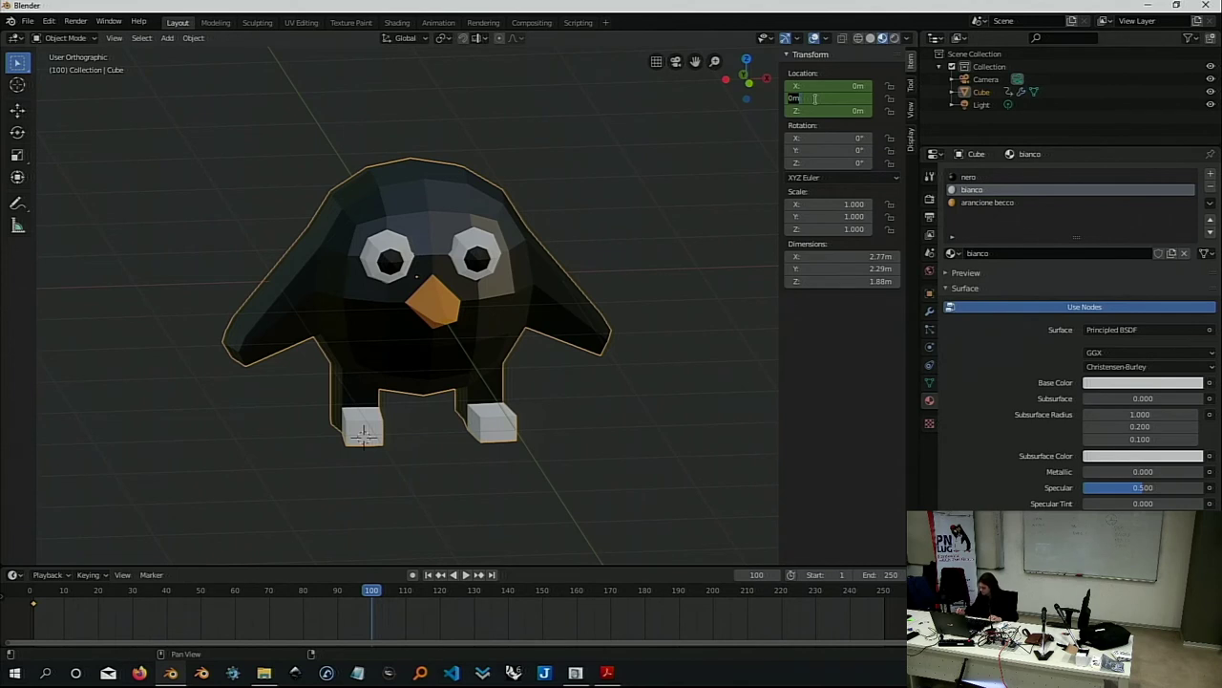
text(-1)
text(0)
key(Return)
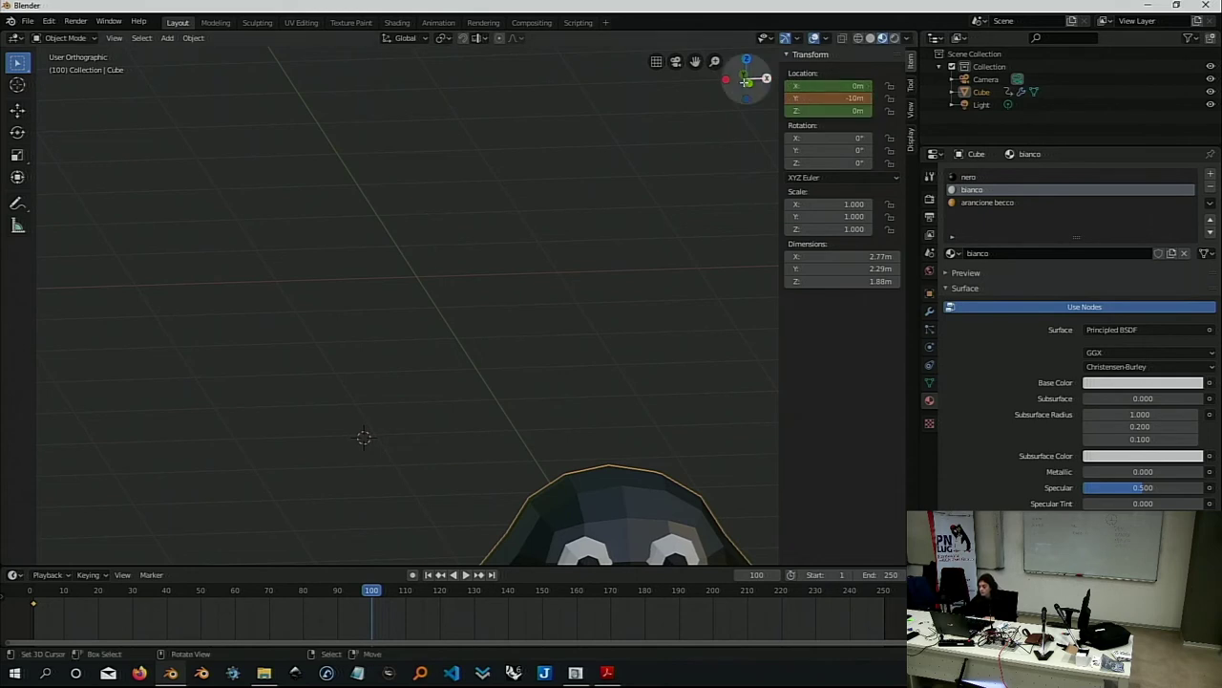
scroll(650, 250, down, 1)
scroll(645, 252, down, 2)
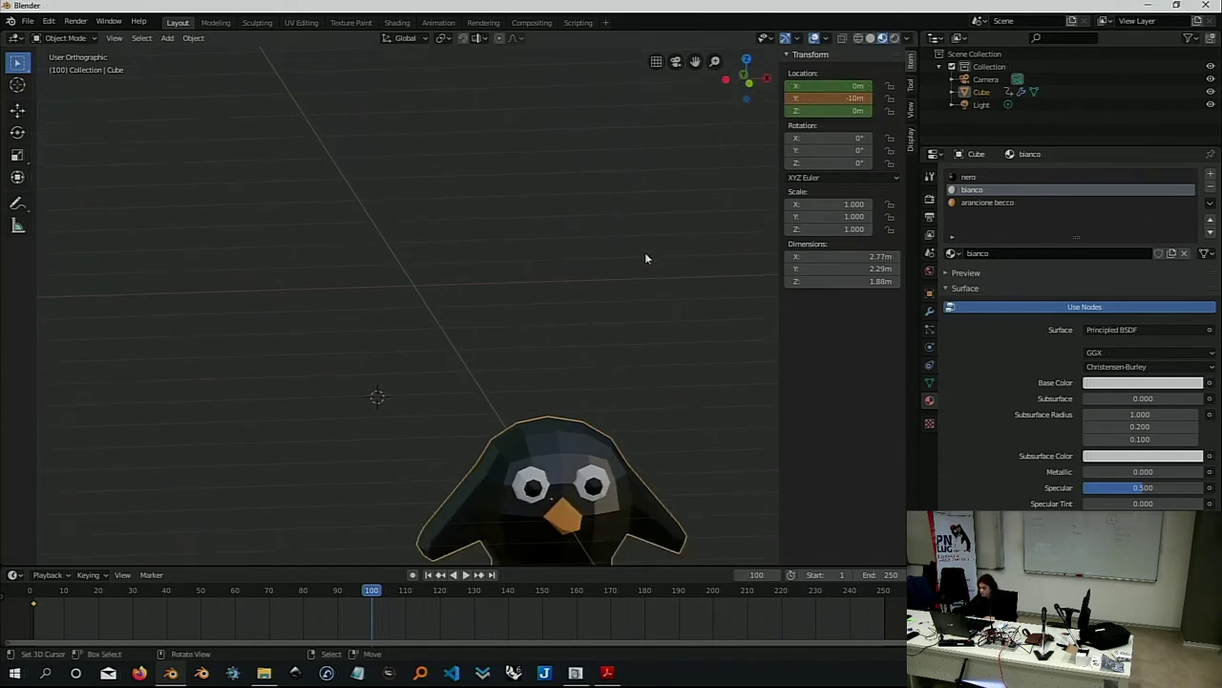
scroll(644, 252, down, 1)
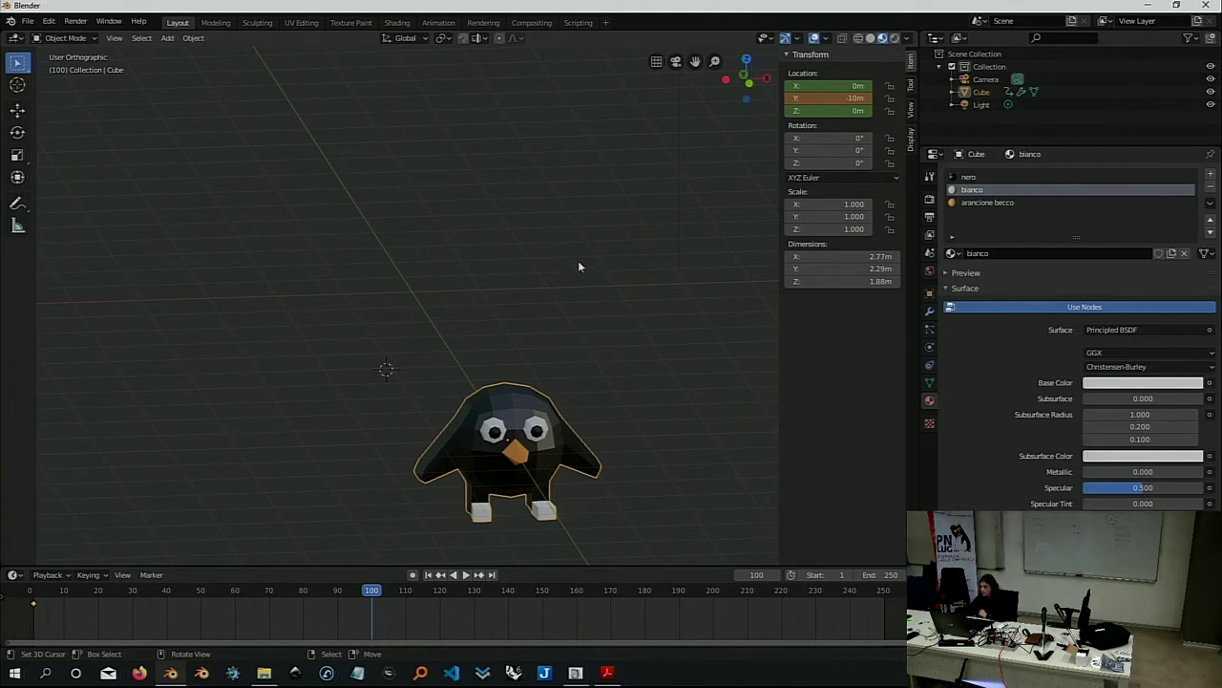
key(i)
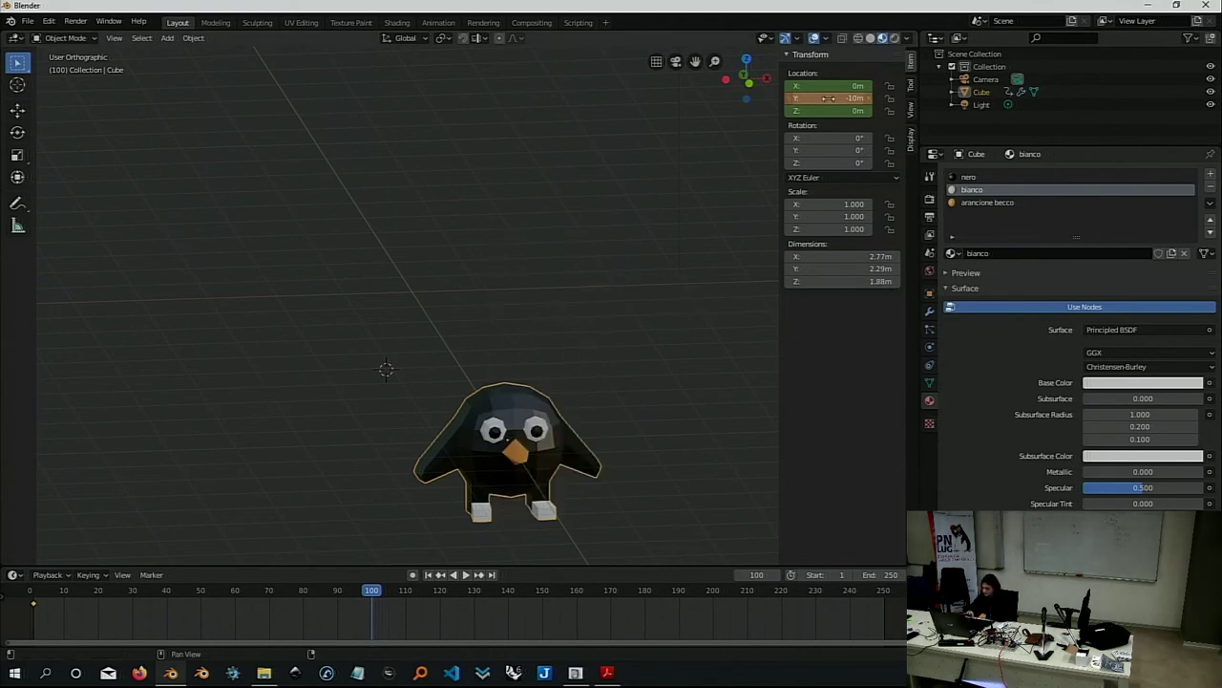
key(i)
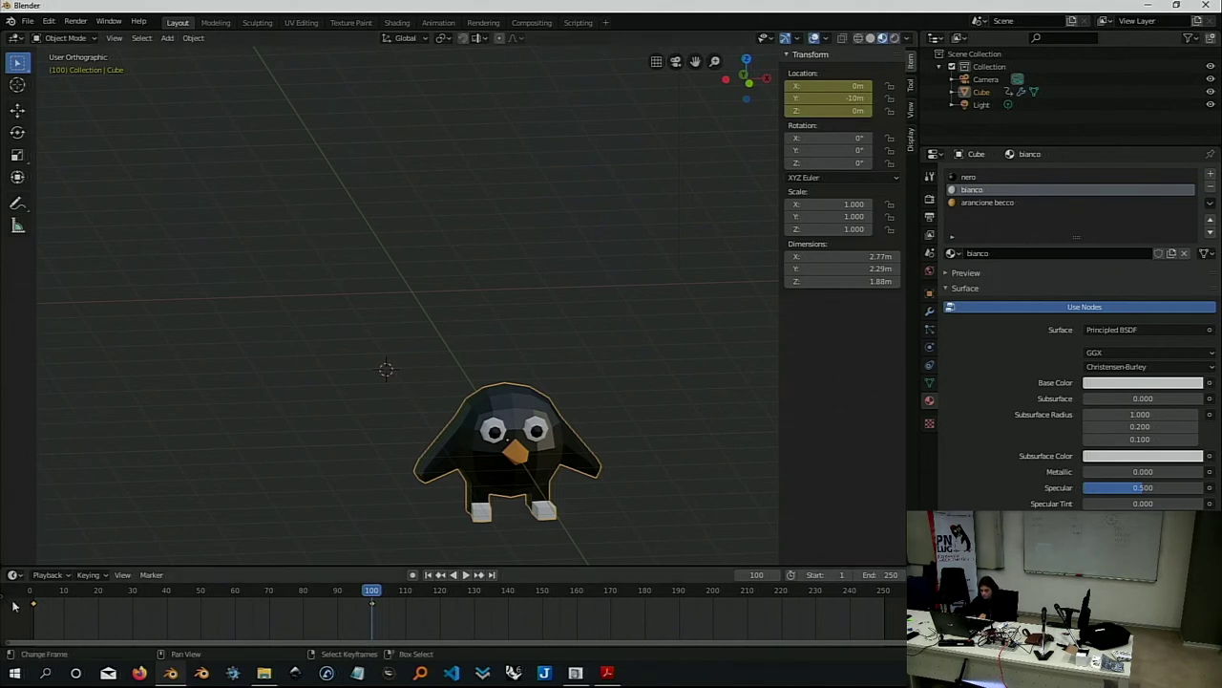
Replay the penguin's slide, step back a keyframe, stop playback and scrub to frame 0.
click(465, 574)
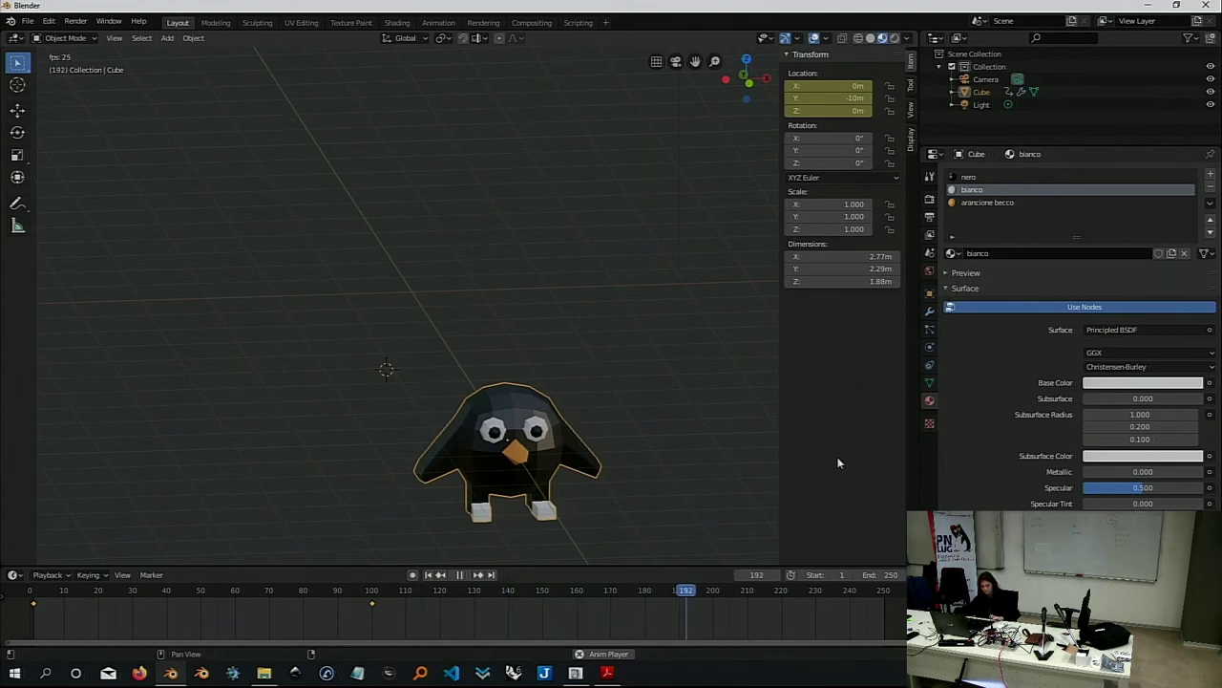
key(Down)
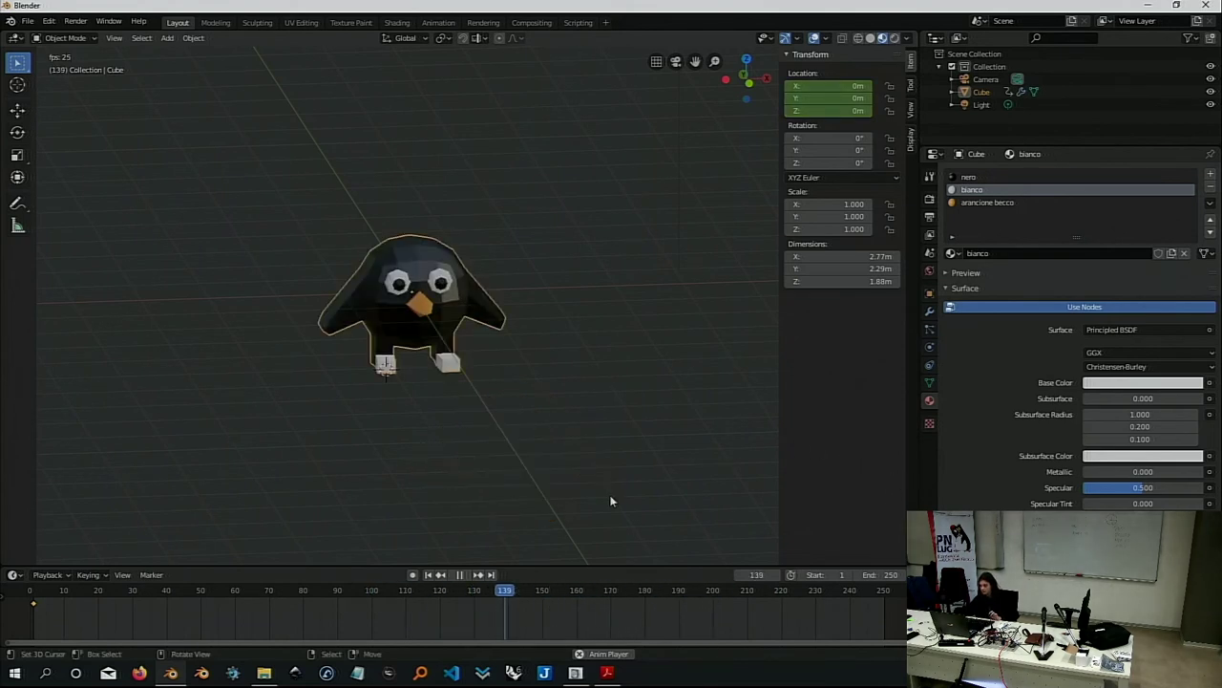
click(478, 574)
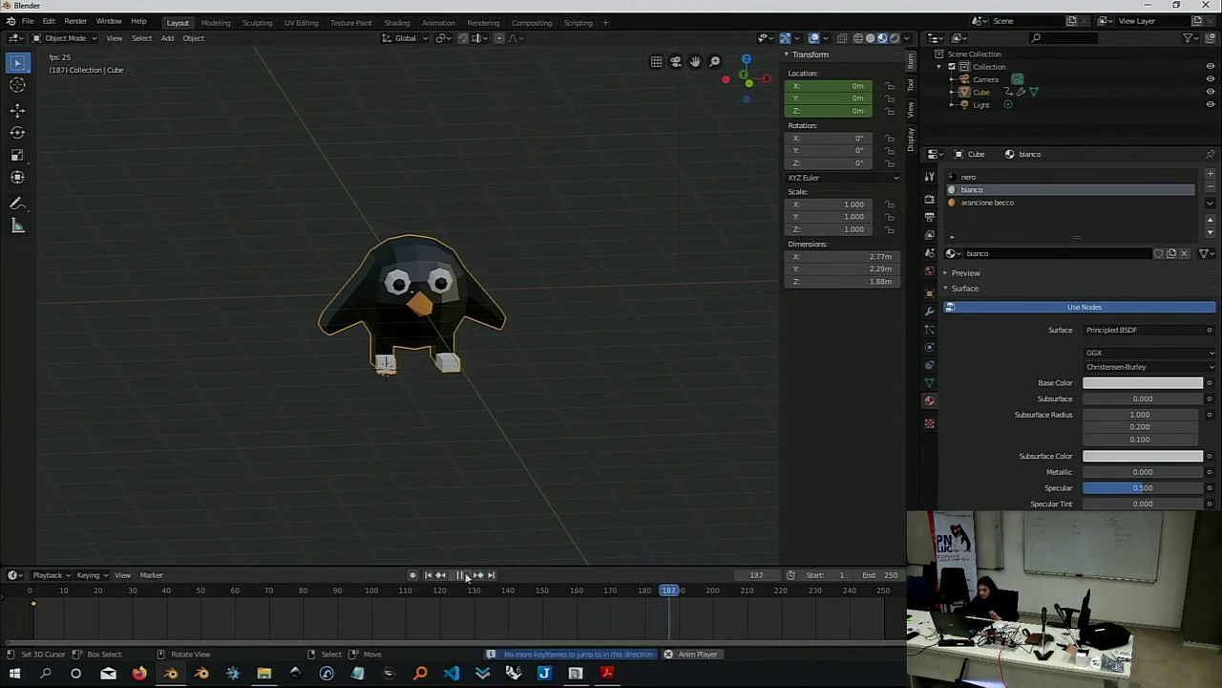
click(460, 574)
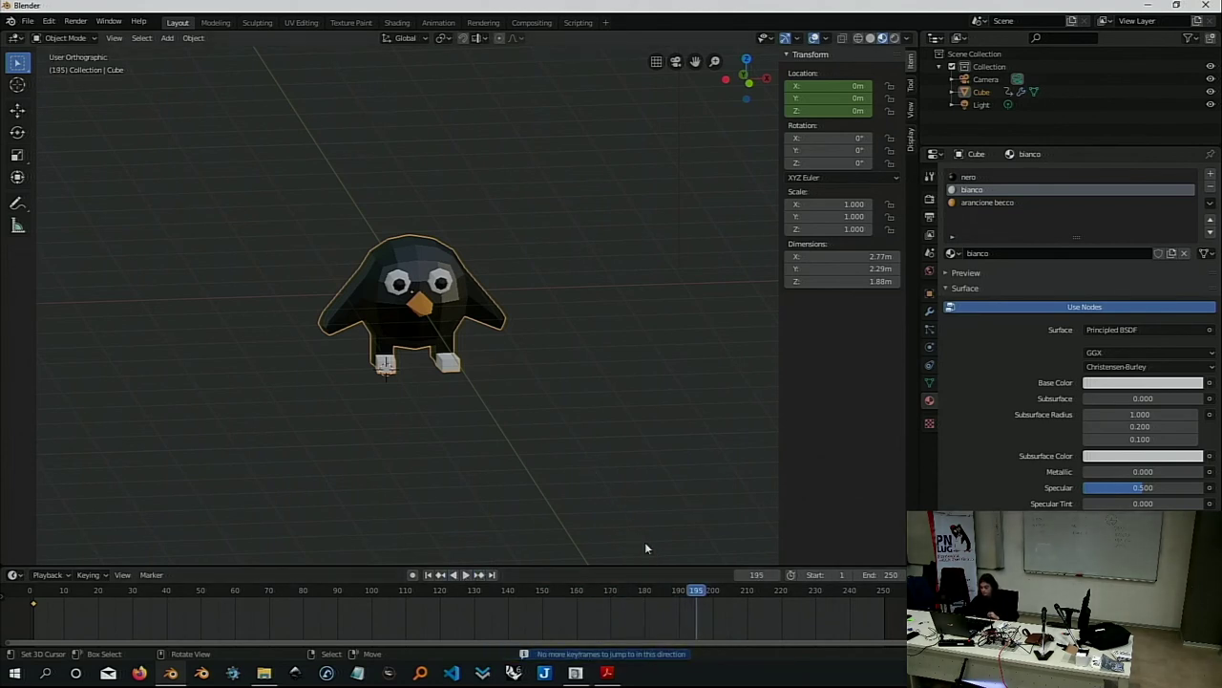
mouse_move(697, 593)
mouse_down()
mouse_move(75, 623)
mouse_move(32, 607)
mouse_up()
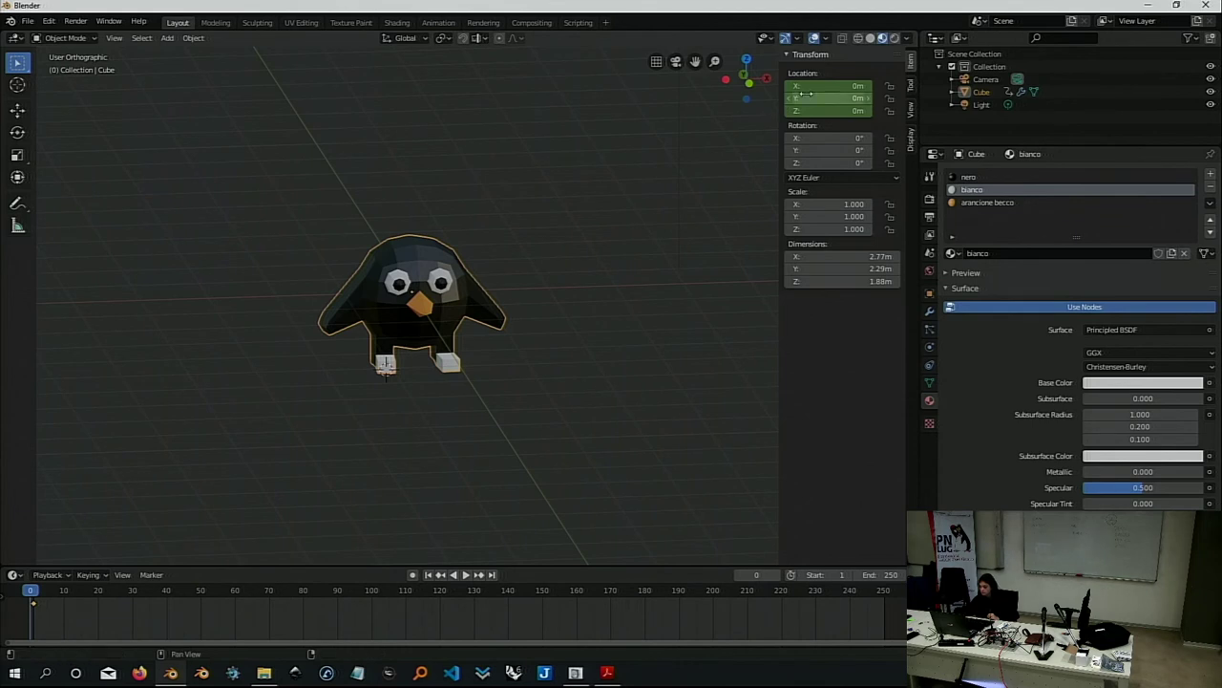
Clear the old location keyframes and key the penguin's location at frame 0.
right_click(807, 97)
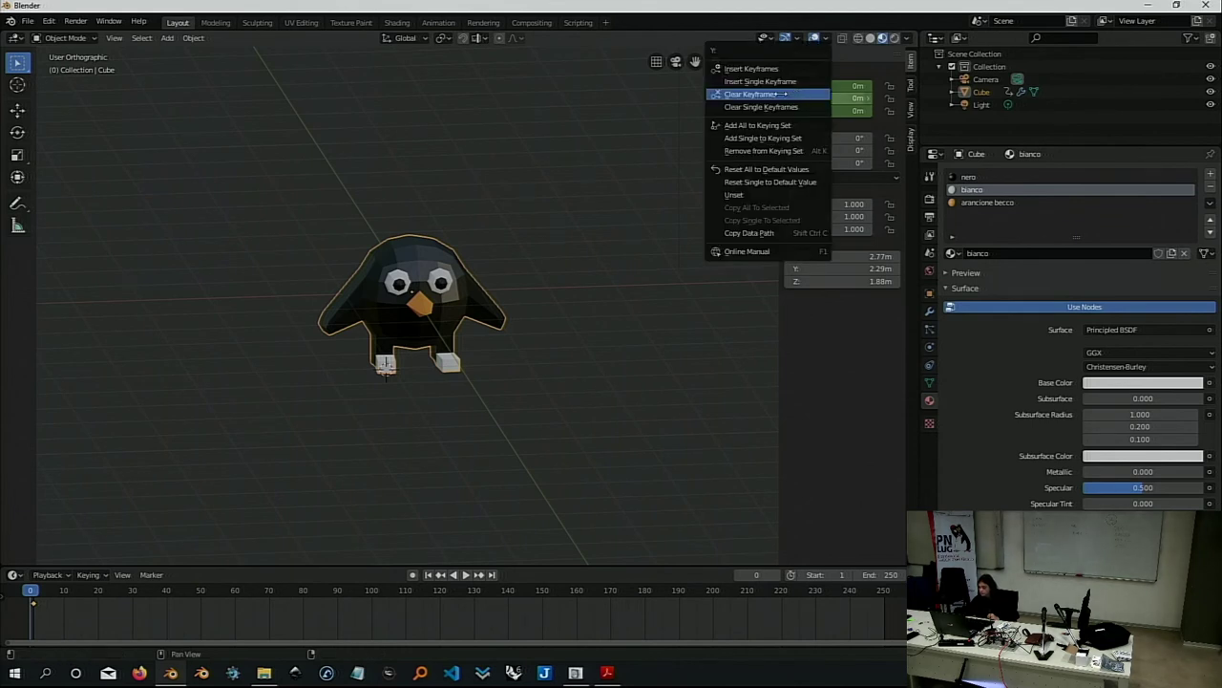
click(782, 94)
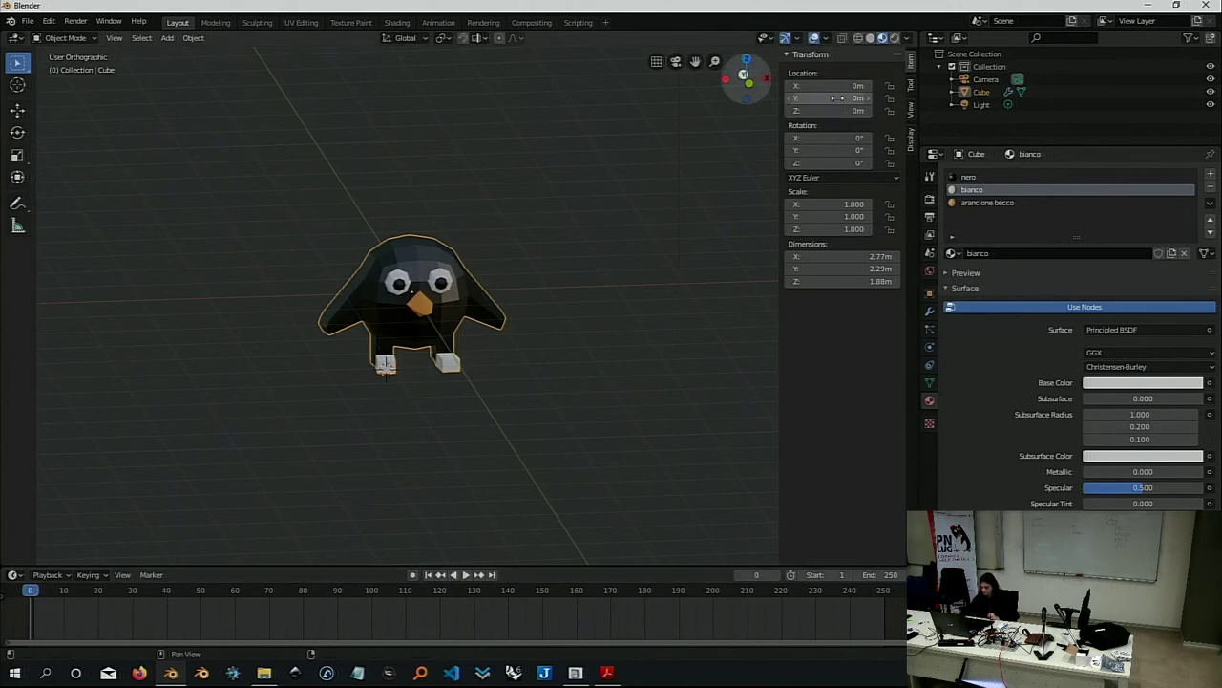
key(i)
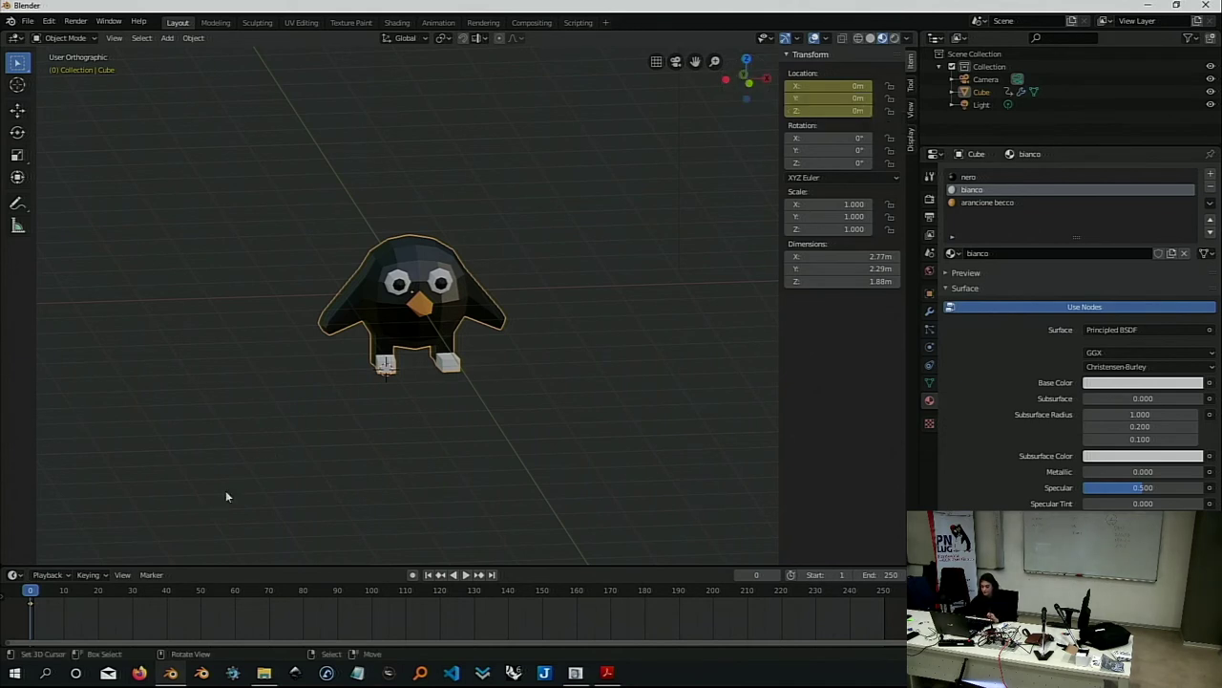
At frame 100, set the penguin's Location Y to -10 m and keyframe its location.
key(space)
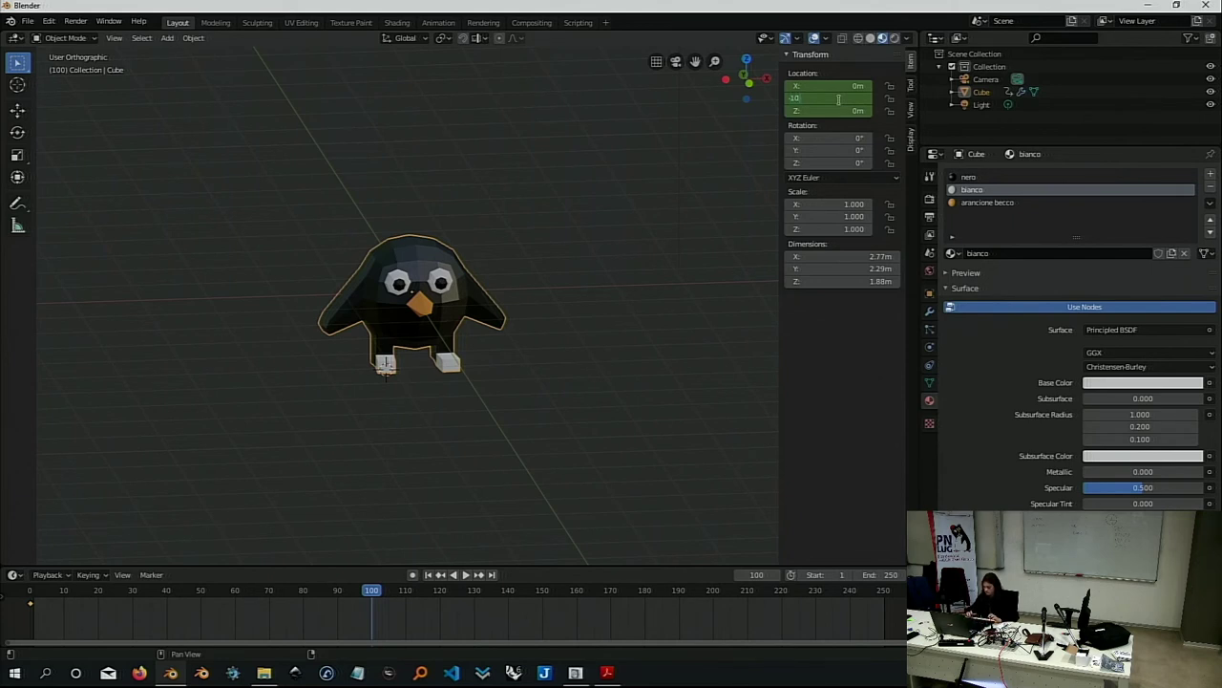
key(Return)
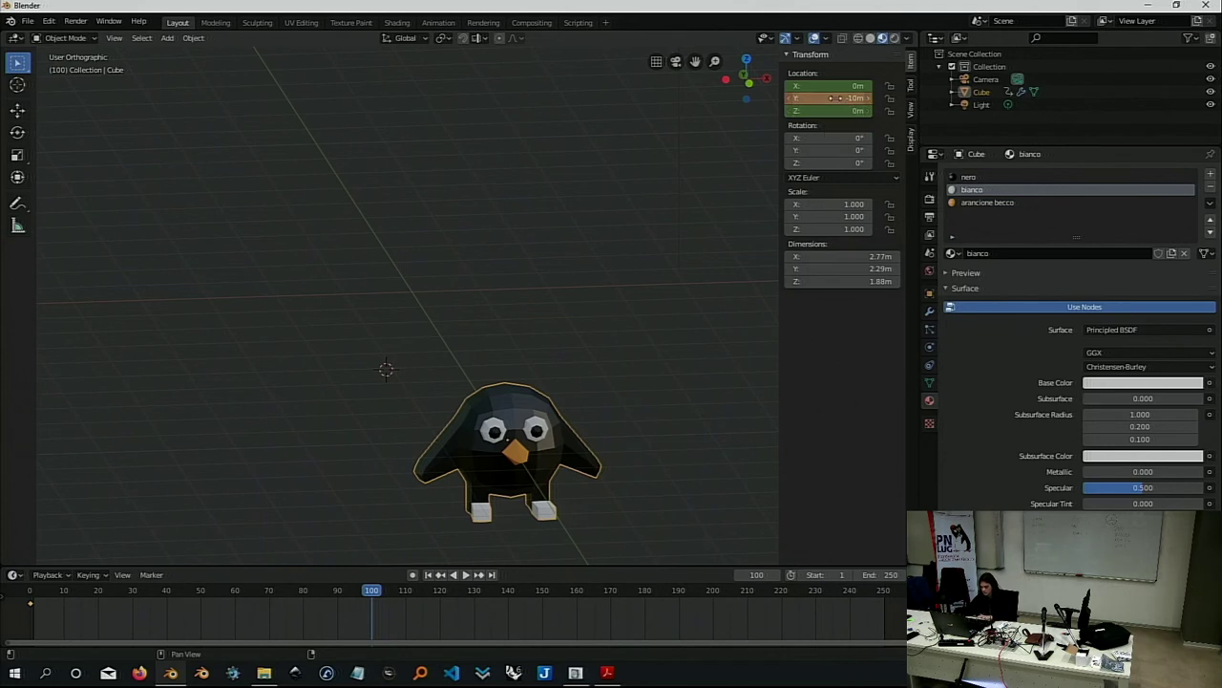
key(i)
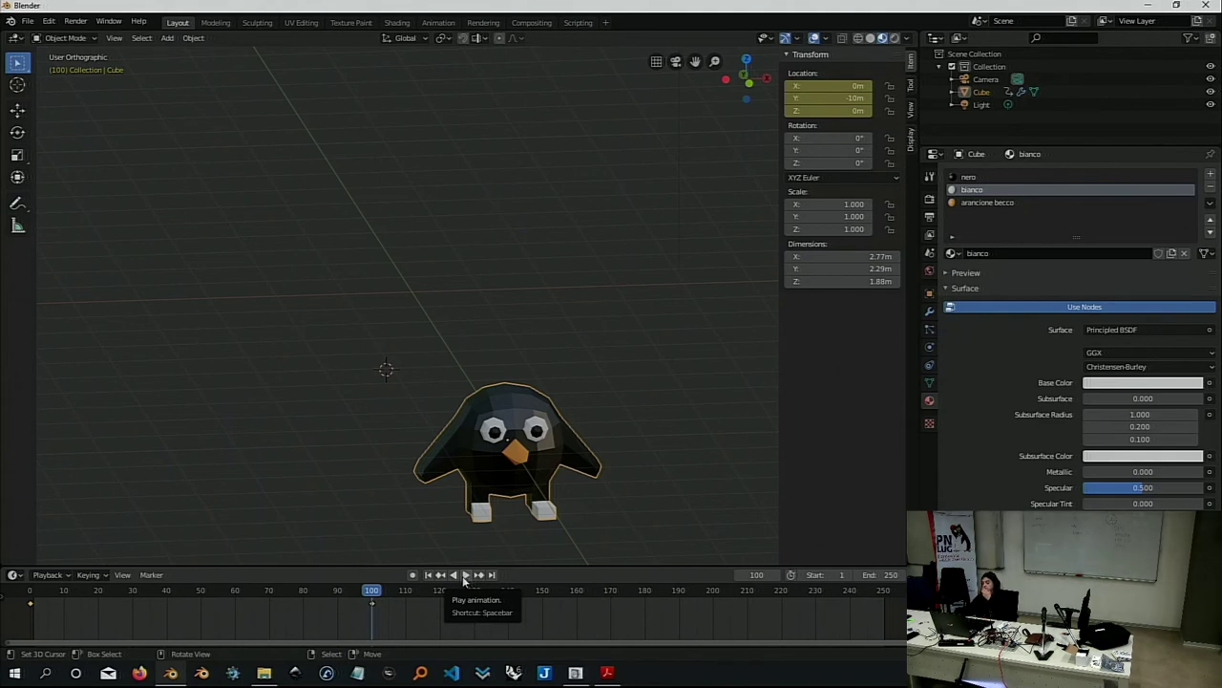
Set the timeline End frame to 100 and play the penguin's slide.
click(465, 575)
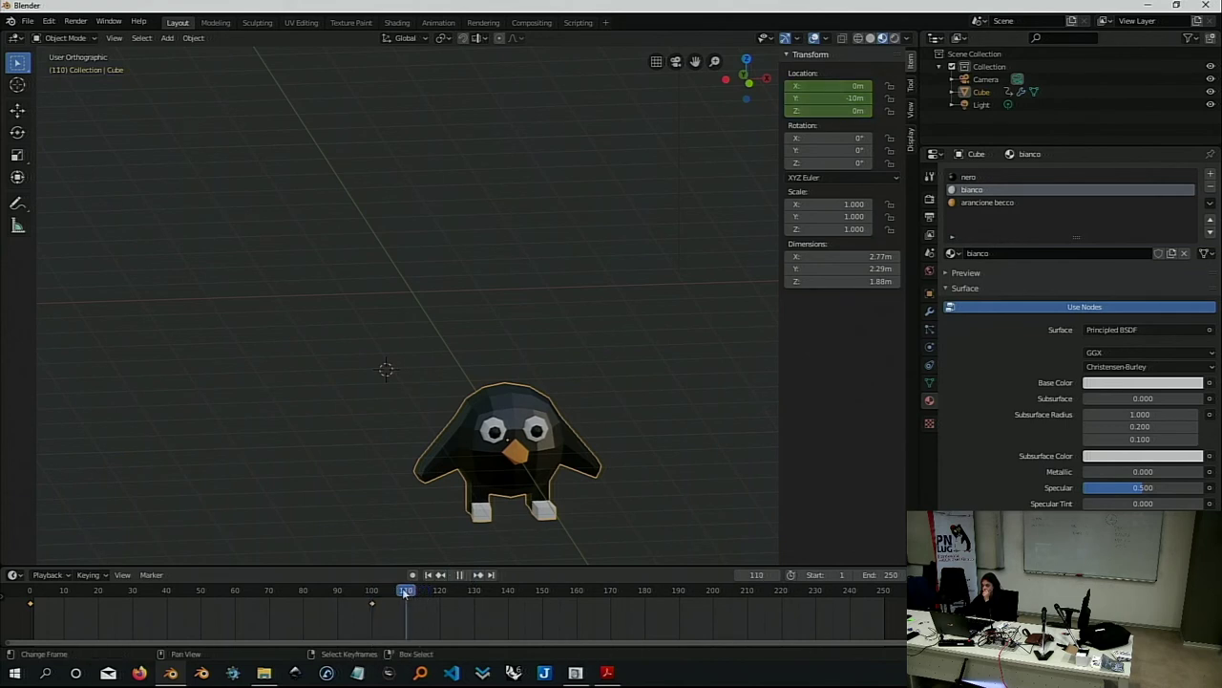
drag(375, 591, 373, 591)
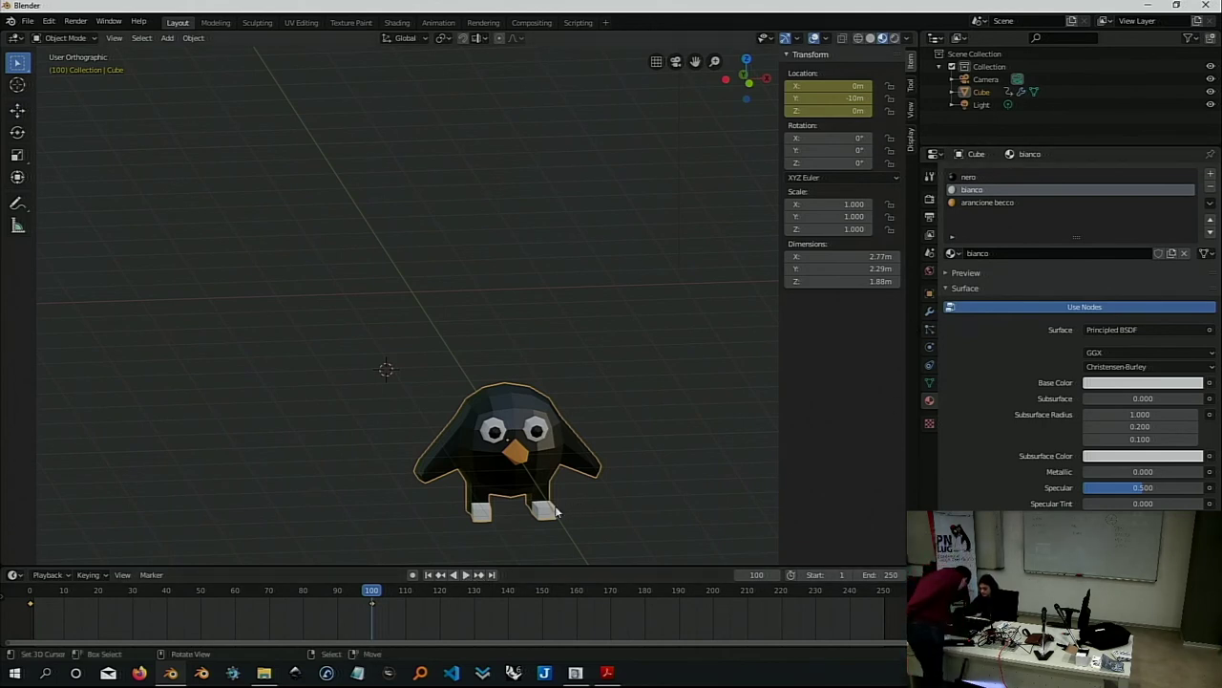
click(886, 574)
text(100)
key(Return)
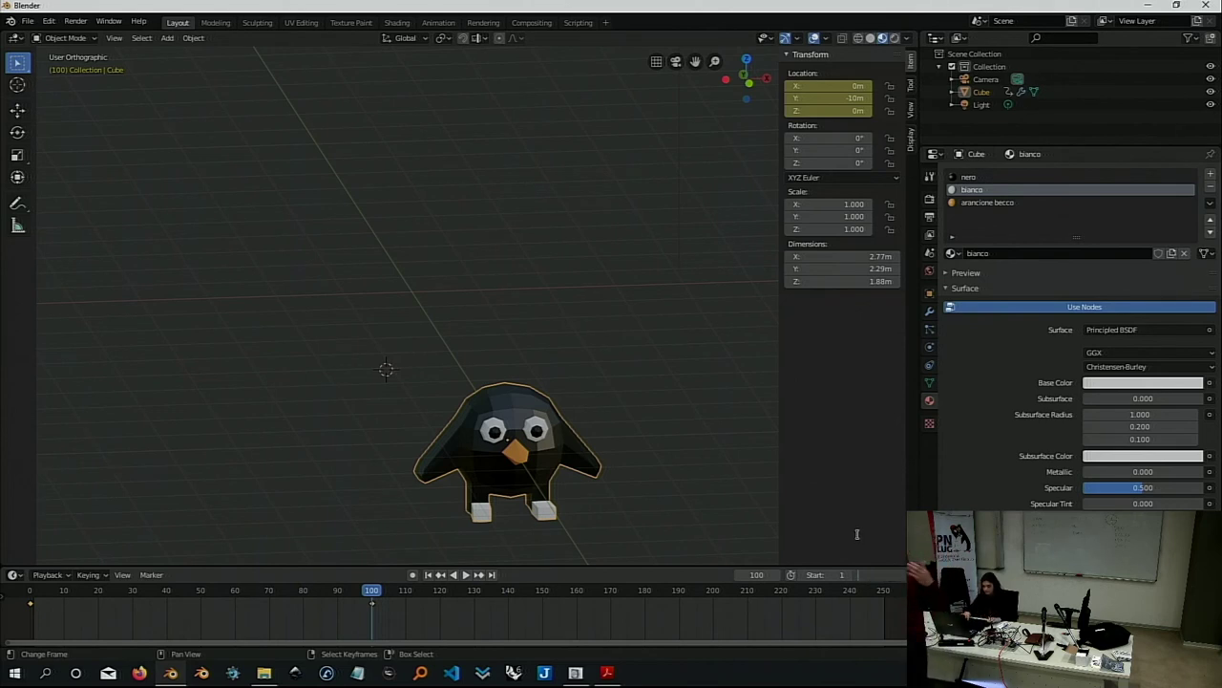
key(Return)
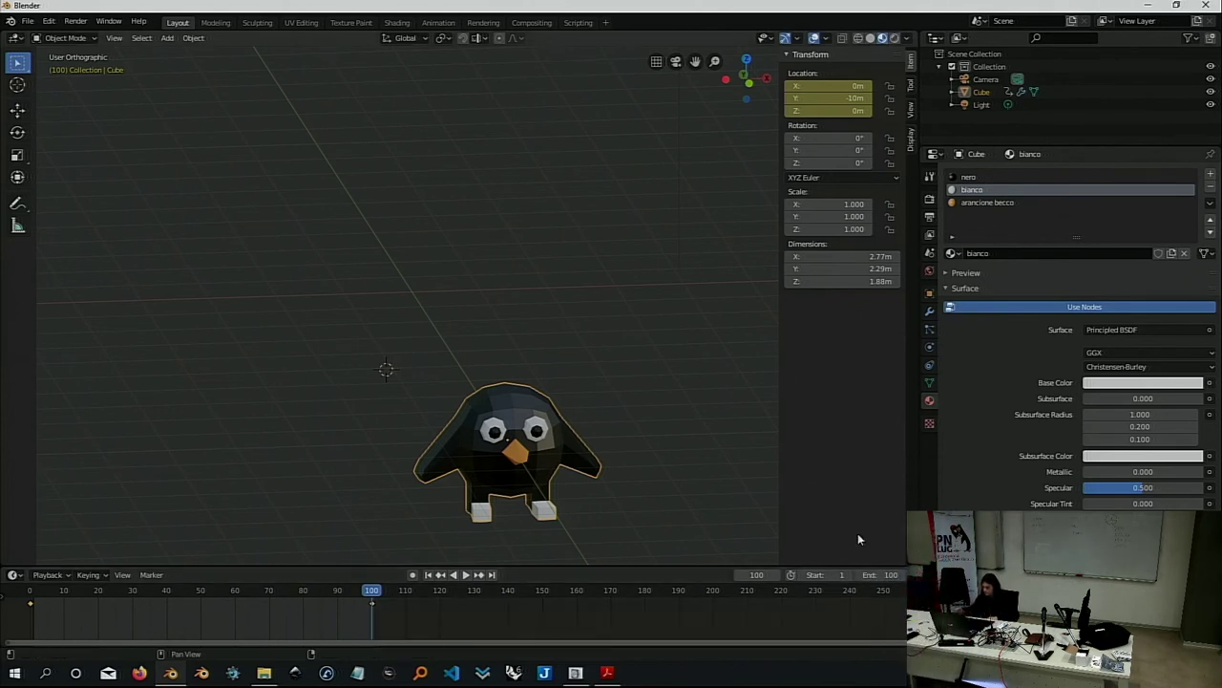
click(465, 573)
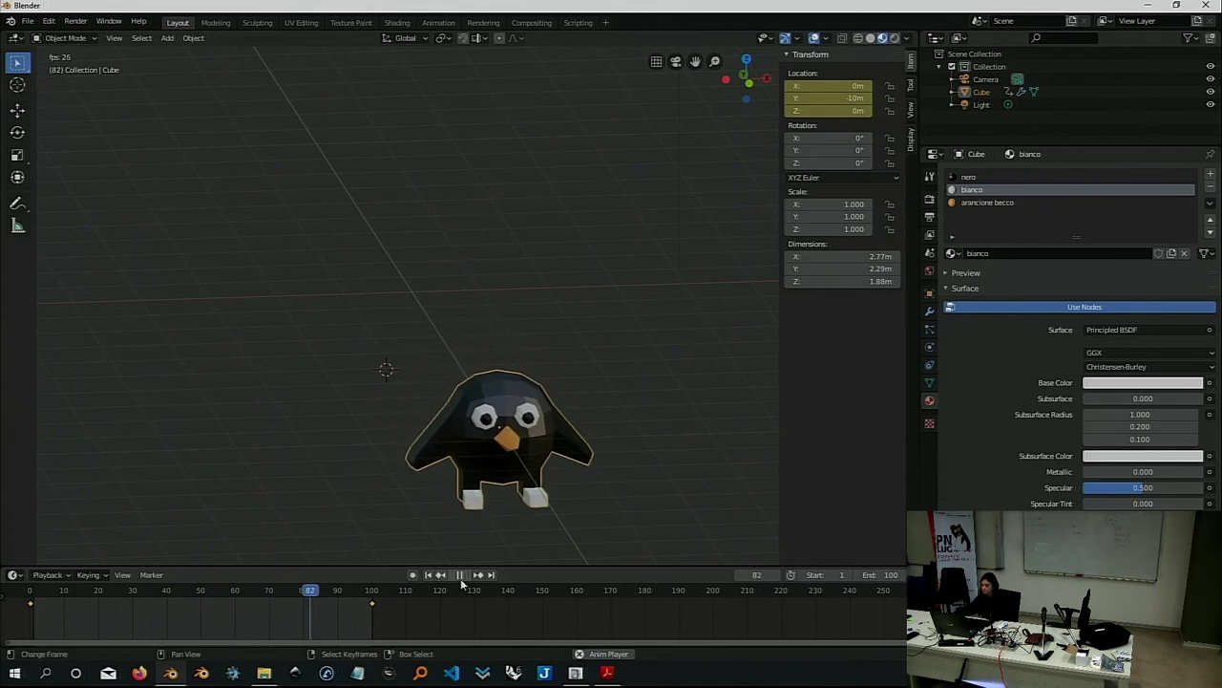
Pause playback at frame 90, with the penguin near Y -9.72 m.
click(459, 576)
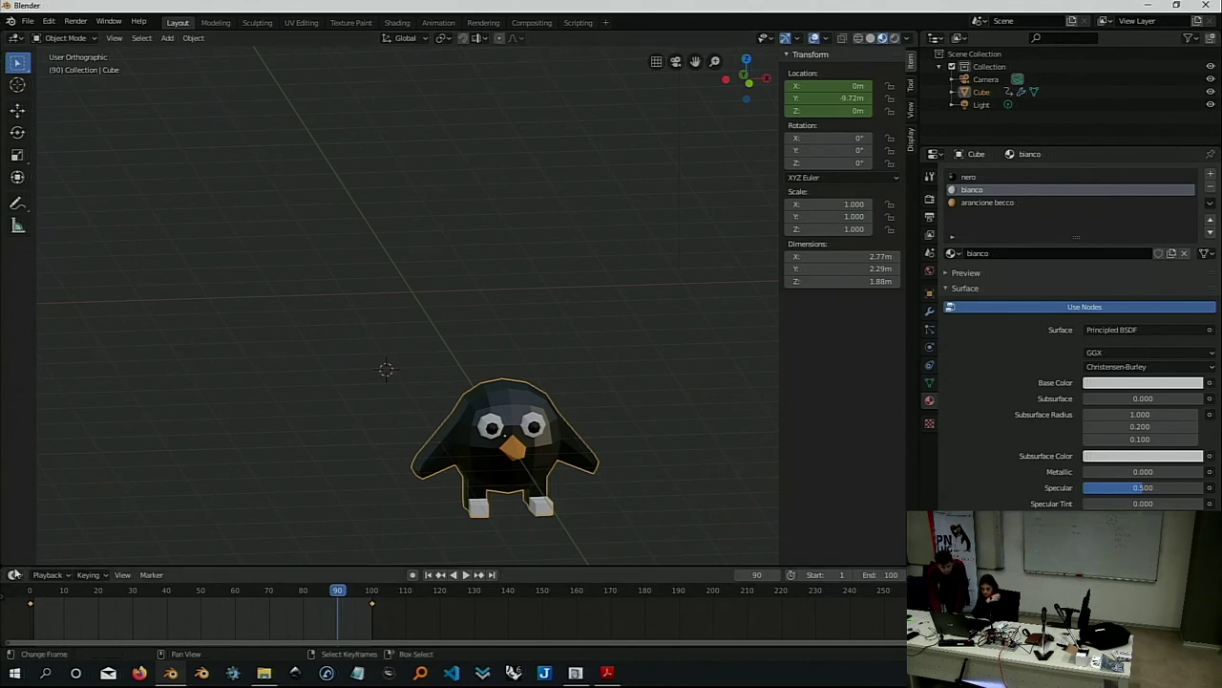
Split the 3D view and make the upper half a Graph Editor framing the location curves.
drag(6, 548, 12, 448)
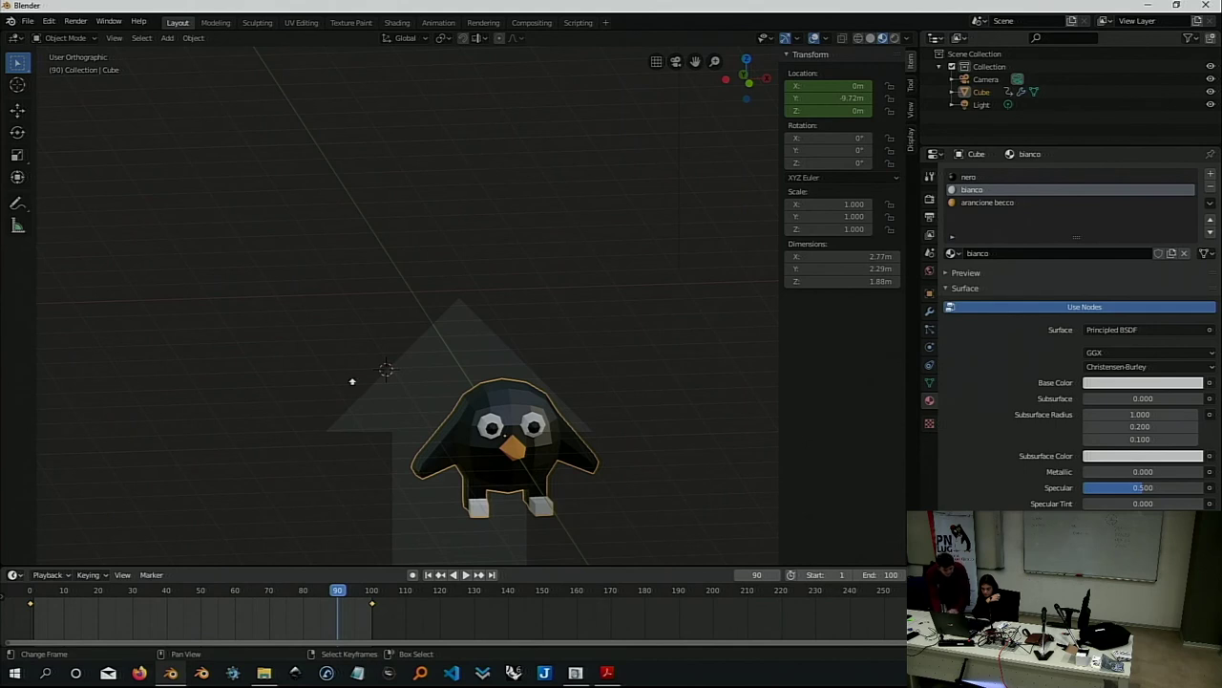
key(Escape)
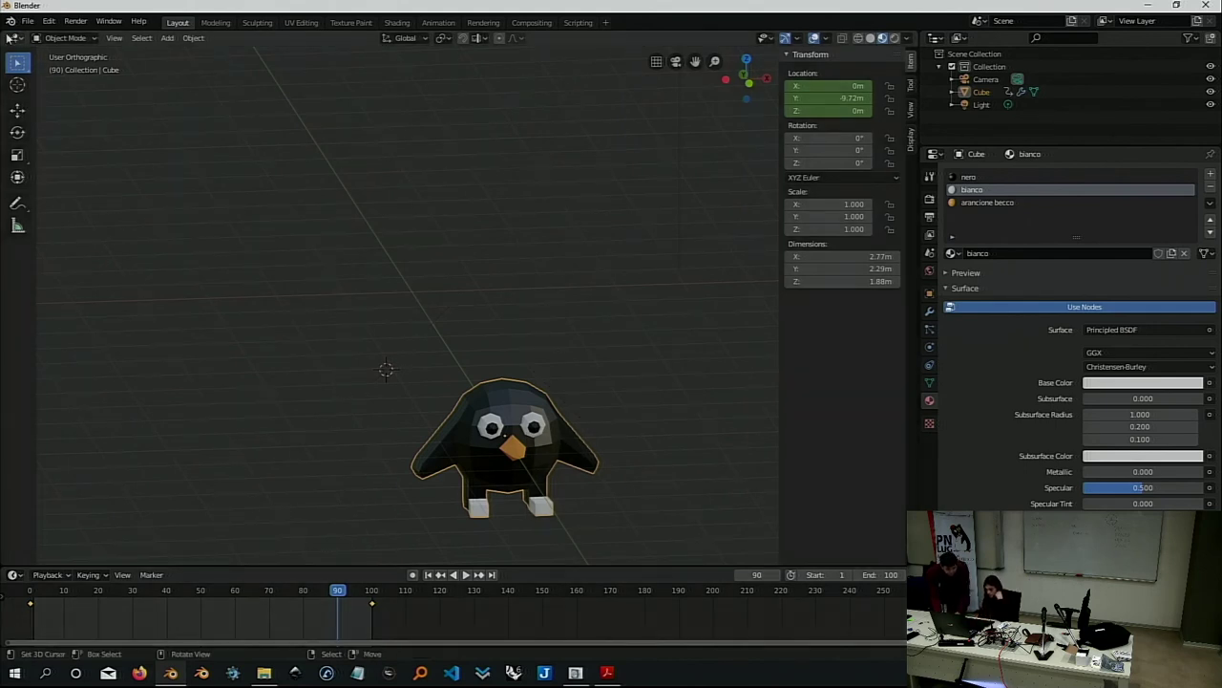
mouse_move(4, 38)
mouse_down()
mouse_move(53, 268)
mouse_move(46, 299)
mouse_up()
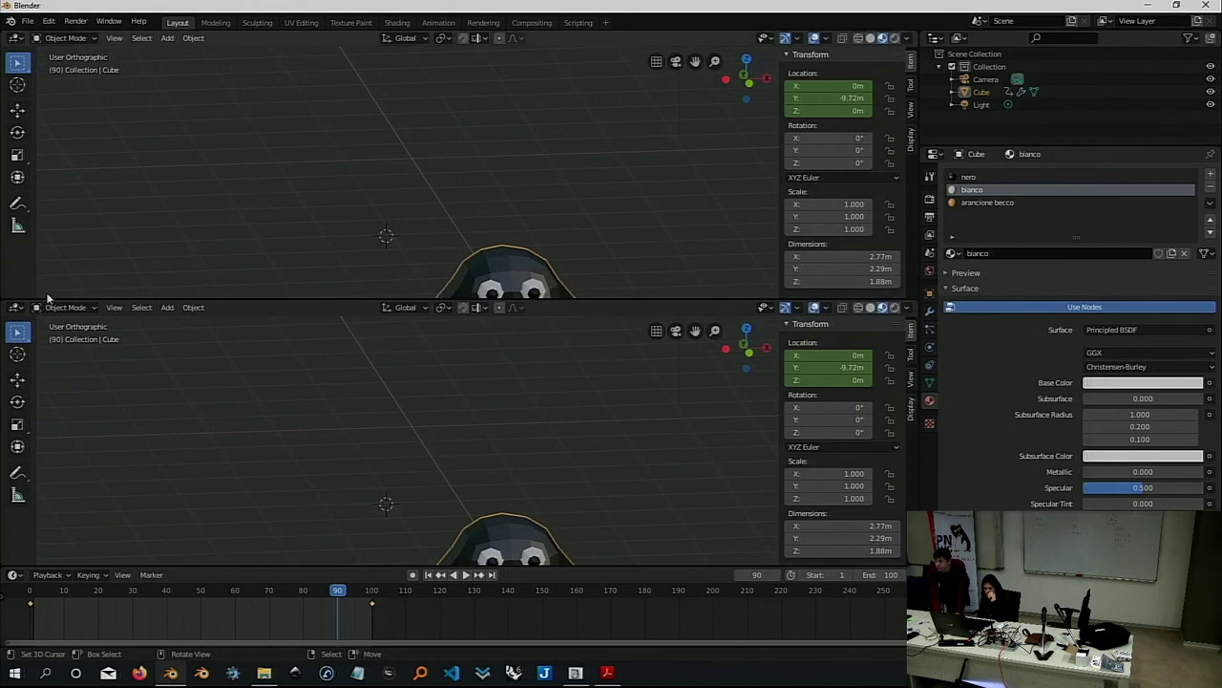
click(15, 38)
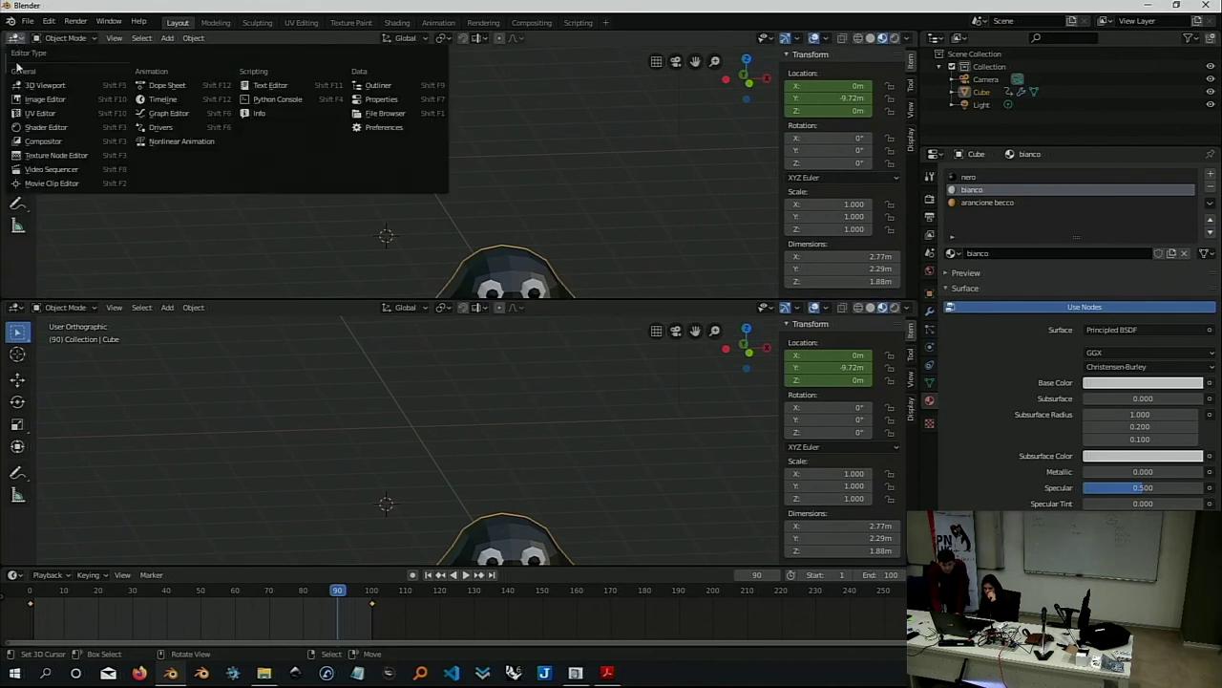
click(164, 115)
key(Home)
Zoom out the lower 3D view to show the whole penguin and camera.
scroll(407, 158, down, 1)
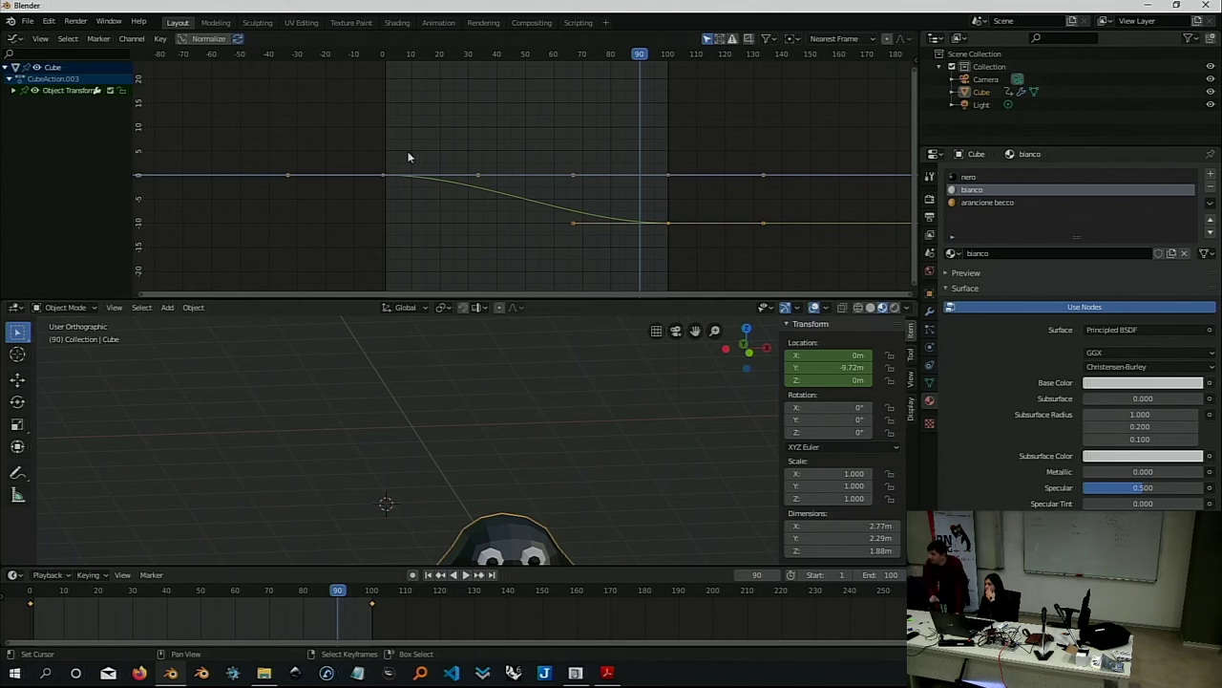
scroll(507, 429, down, 2)
scroll(490, 483, down, 1)
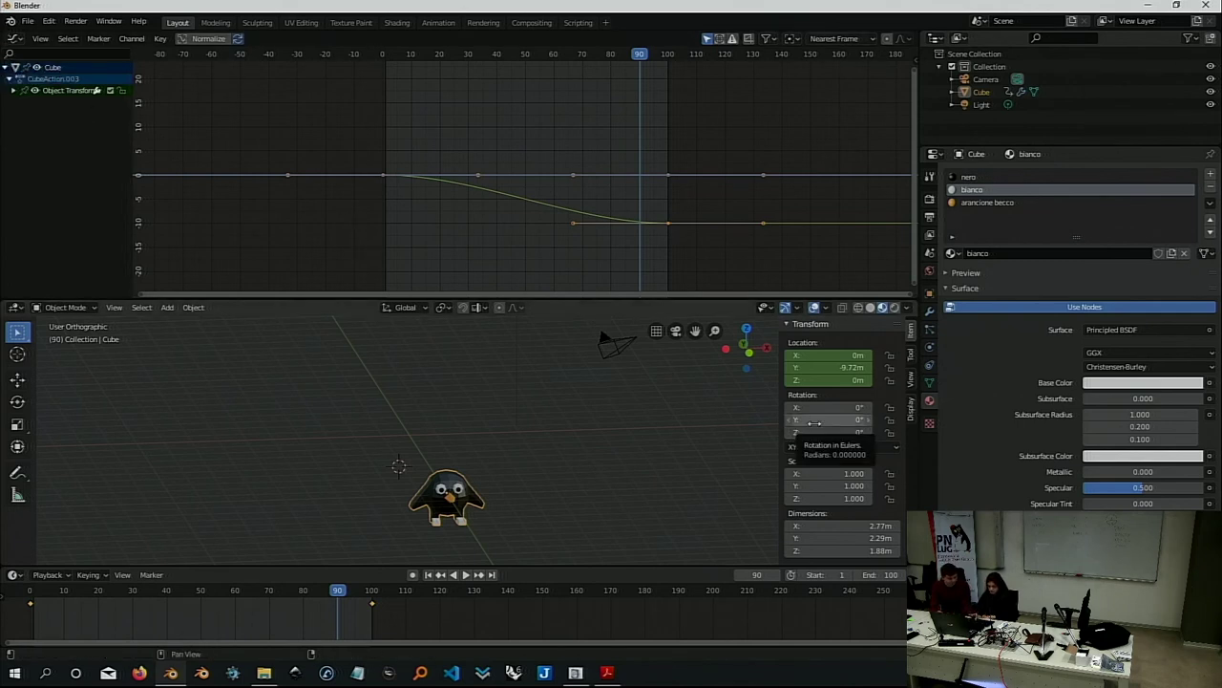
Go to frame 0 and key the penguin's rotation.
click(744, 575)
text(0)
key(Return)
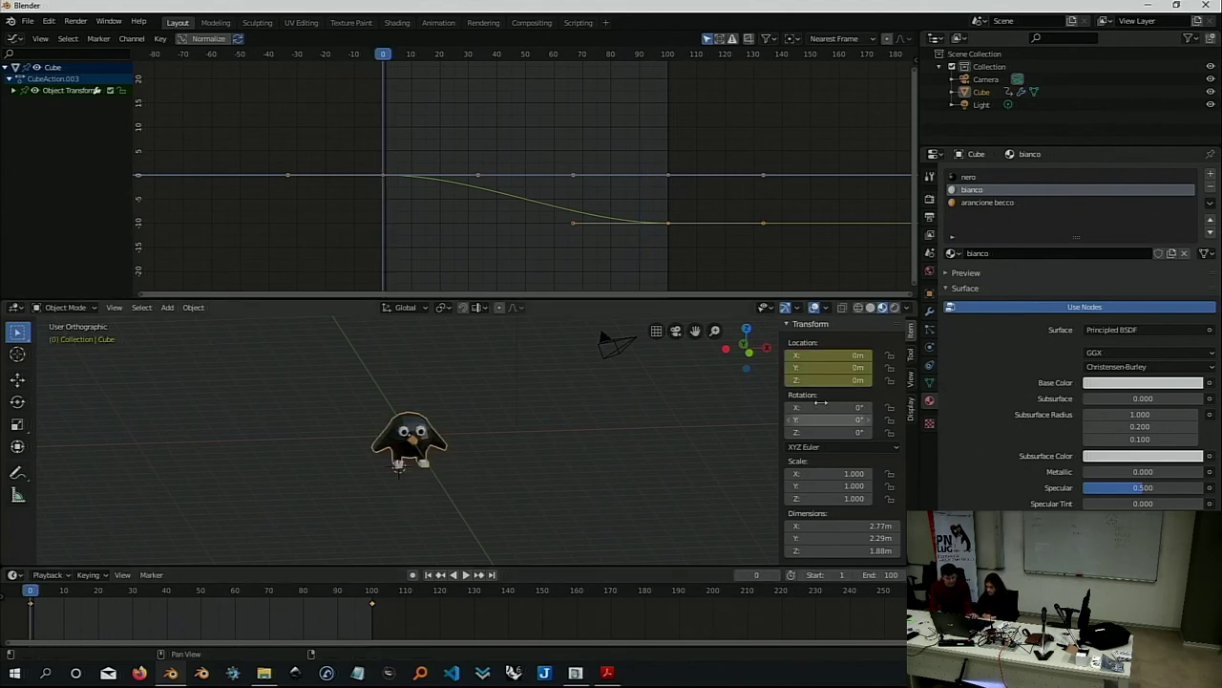
key(i)
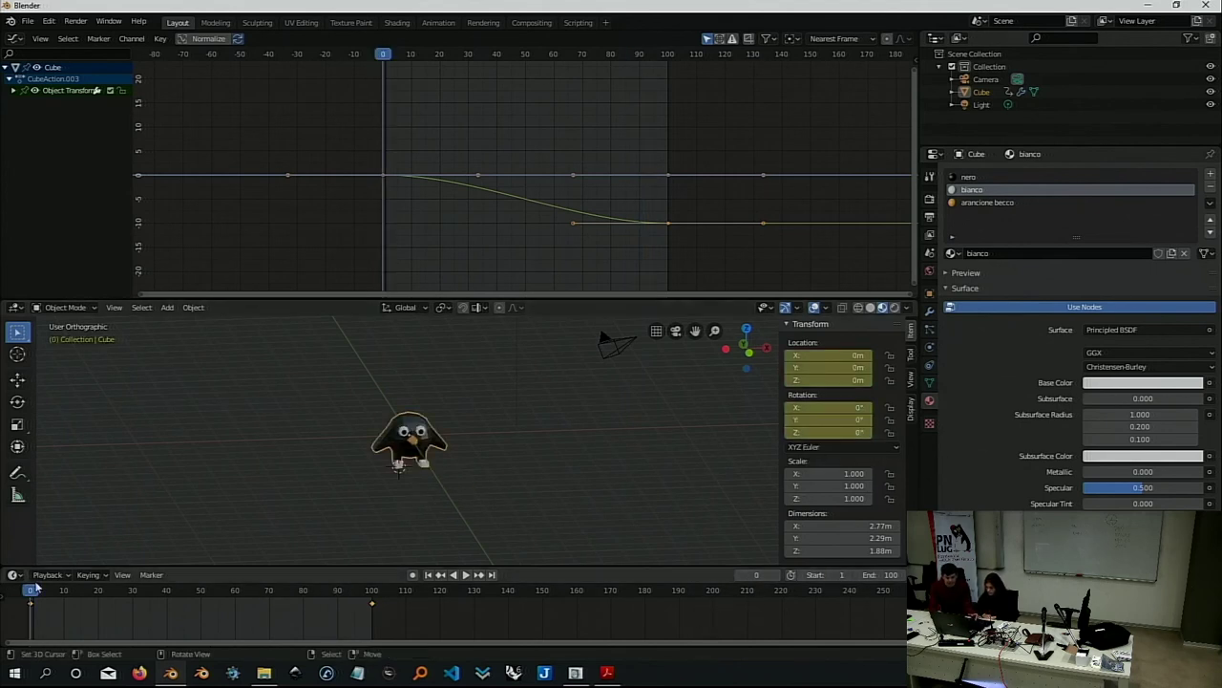
At frame 11, reset the Y rotation to 0° and key the penguin's rotation.
drag(31, 592, 68, 592)
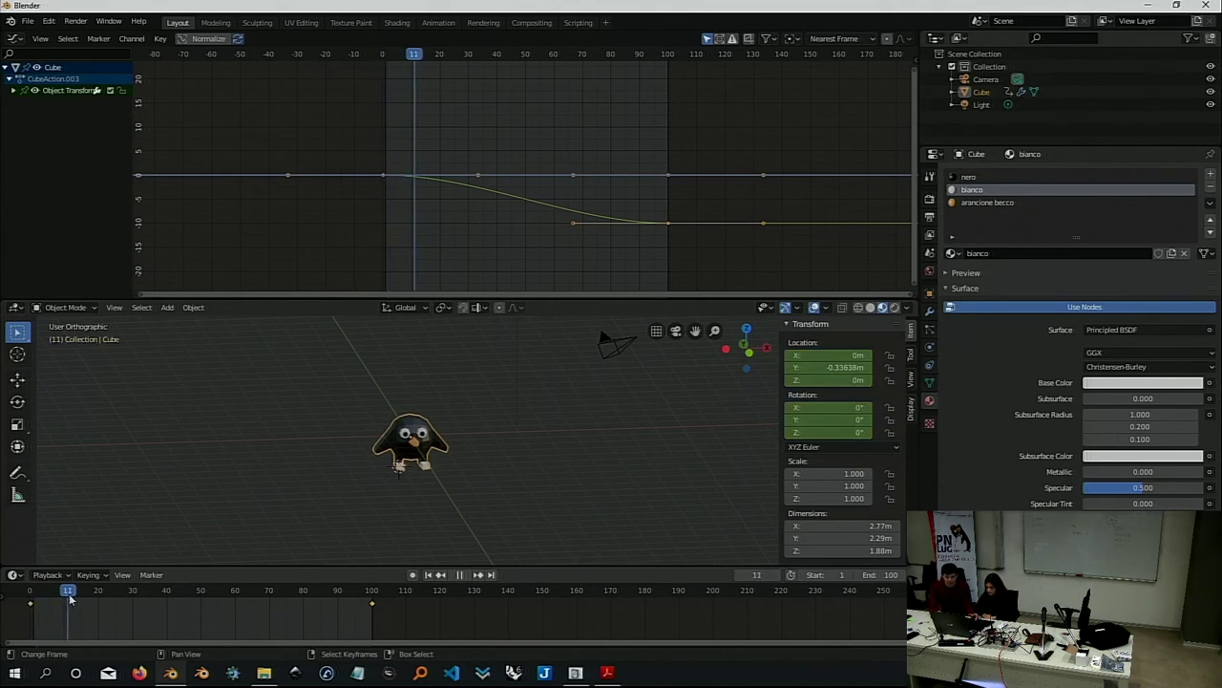
drag(829, 419, 845, 419)
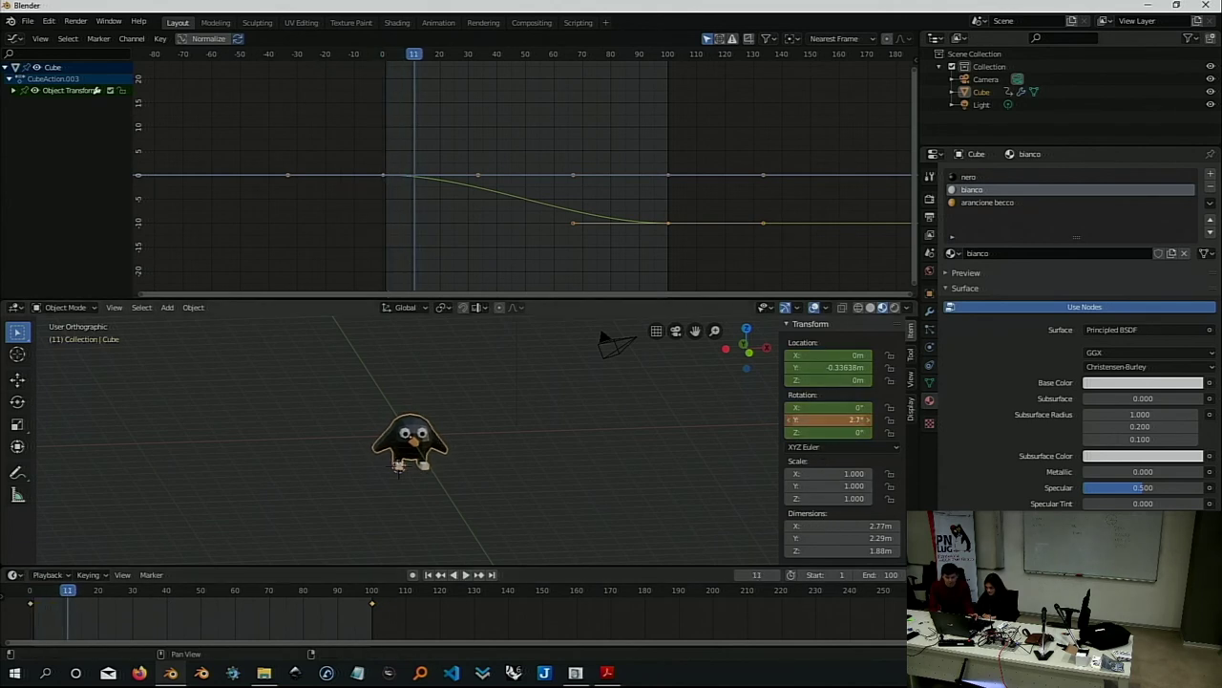
click(827, 421)
text(0)
key(Return)
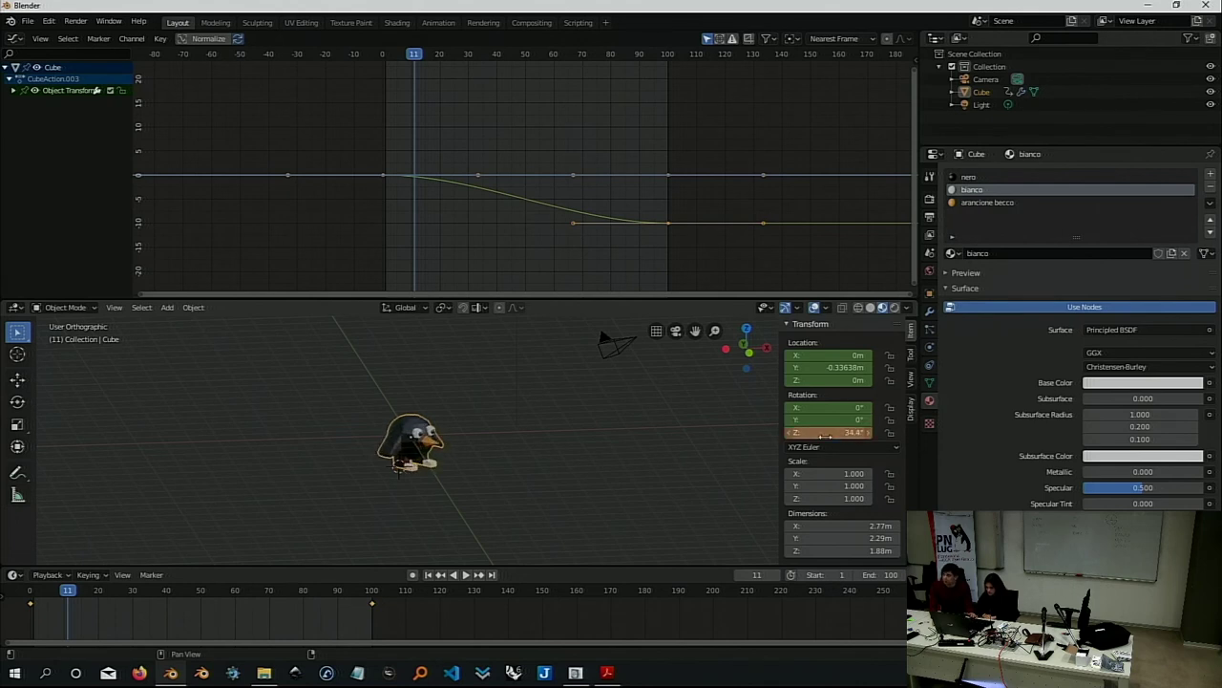
key(i)
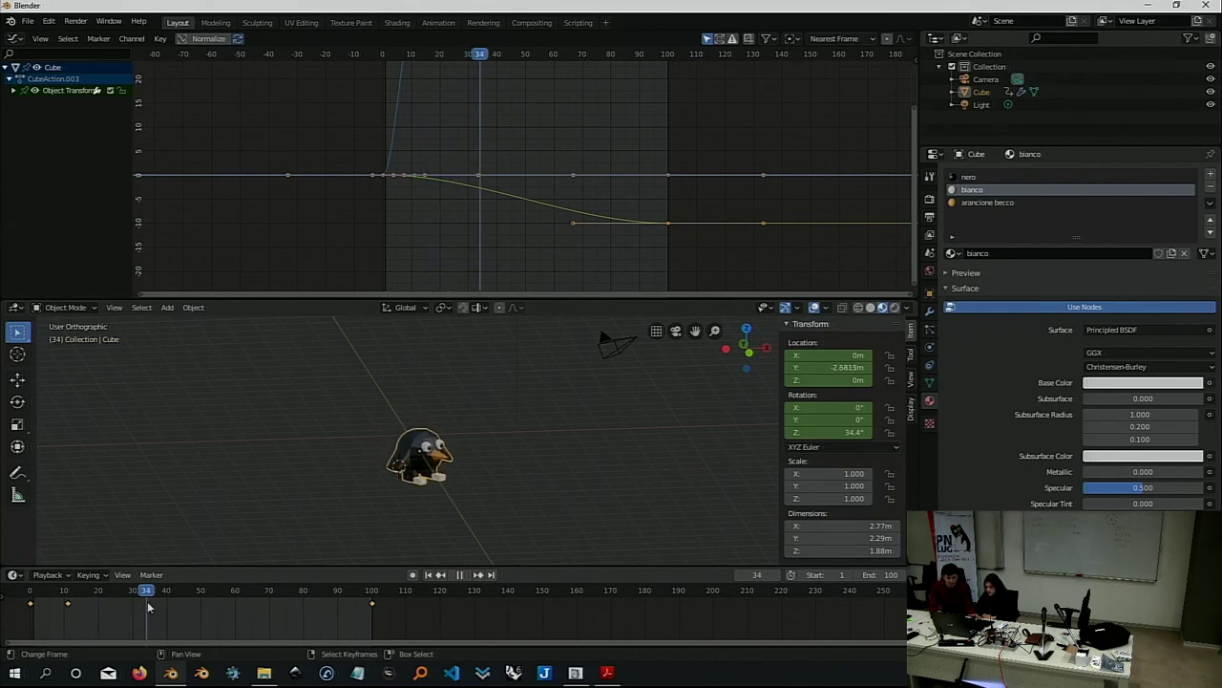
Key a Z turn of -30.9° at frame 34, then set Z rotation to 0° at frame 48.
drag(68, 594, 146, 594)
drag(829, 432, 853, 432)
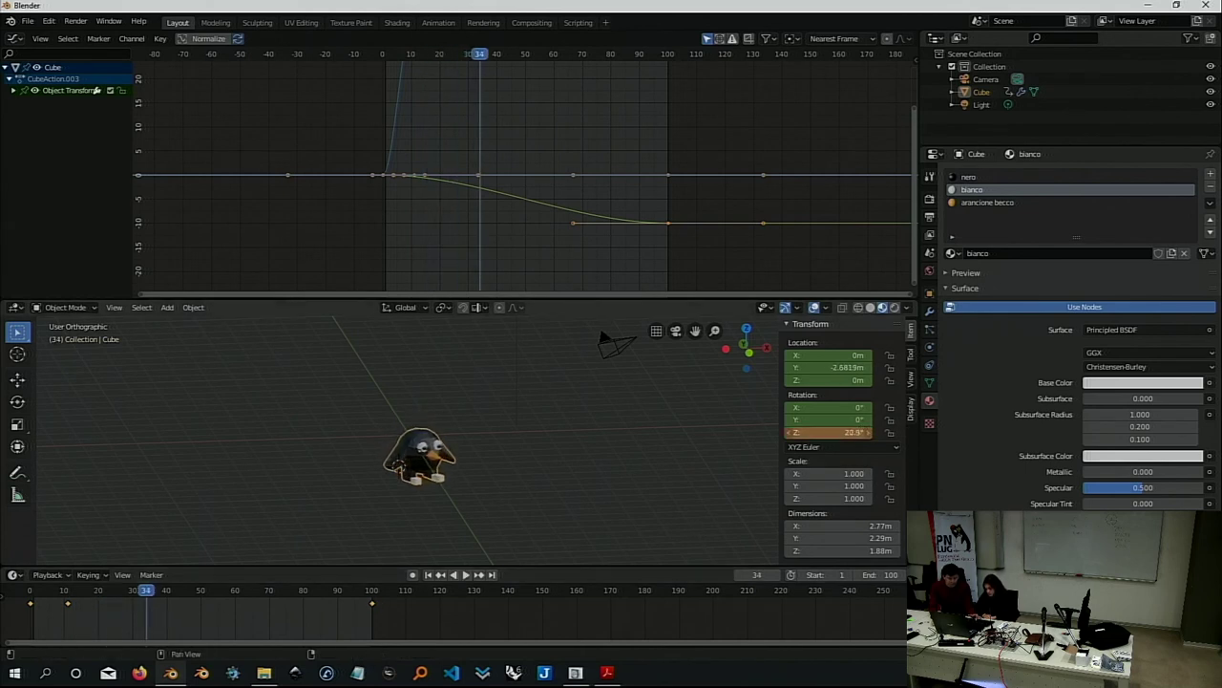
key(i)
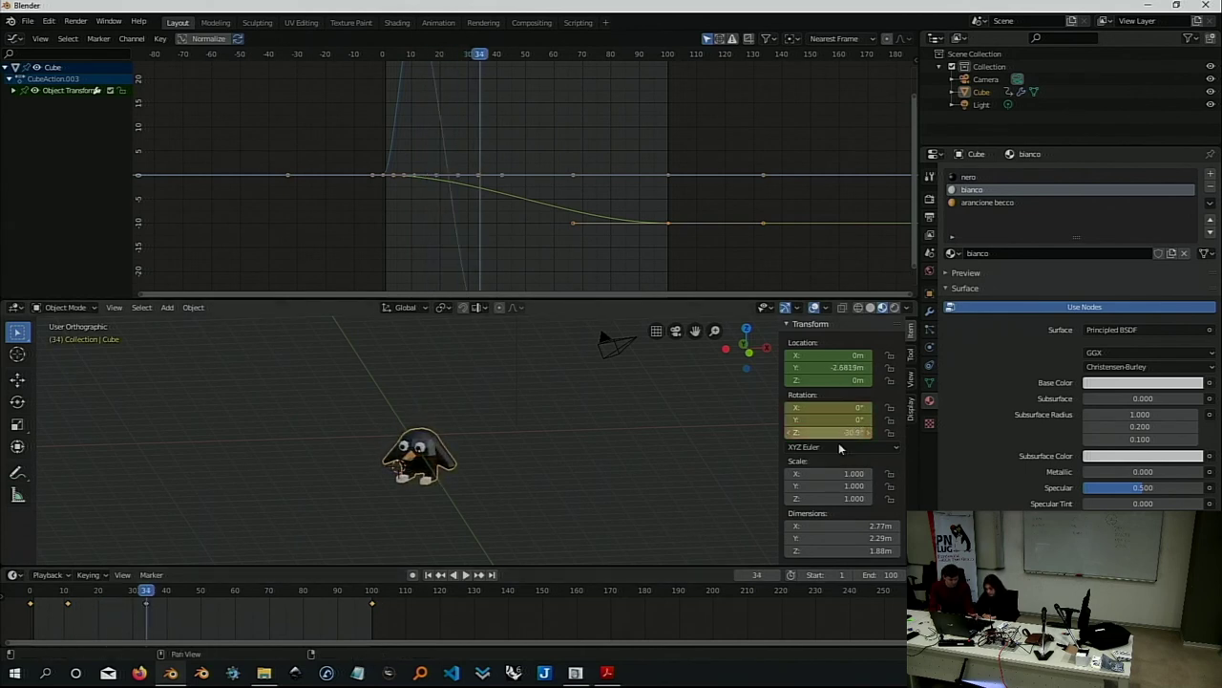
drag(146, 599, 195, 599)
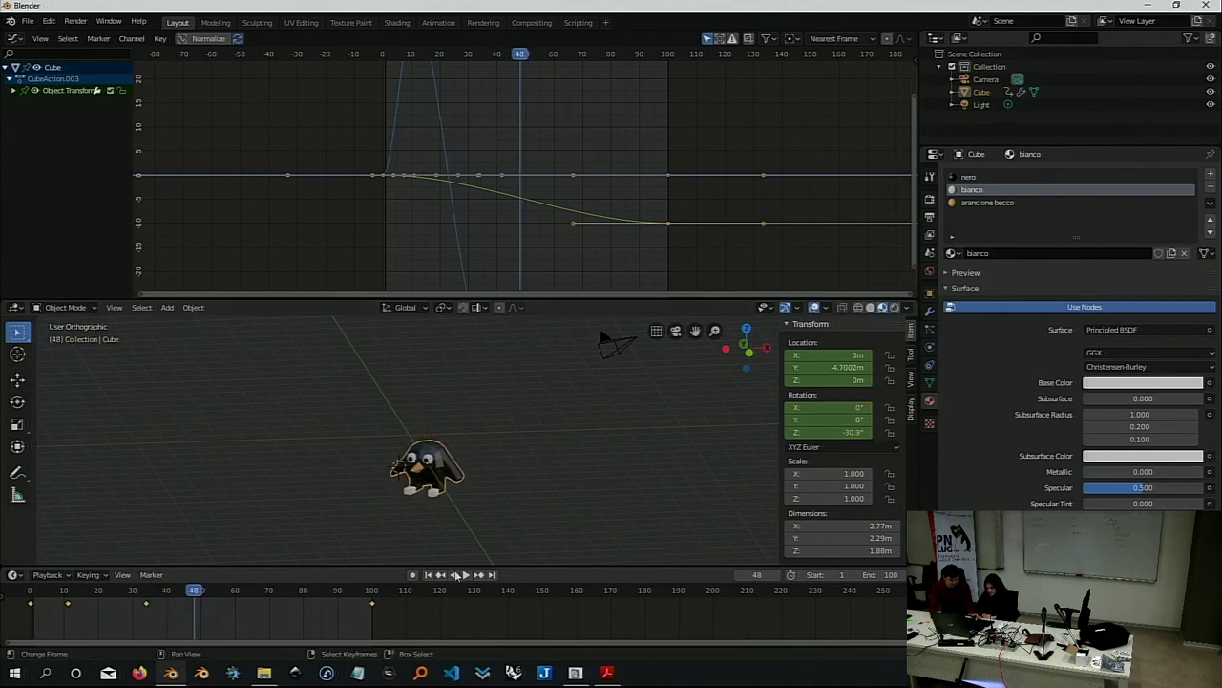
click(833, 432)
text(0)
key(Return)
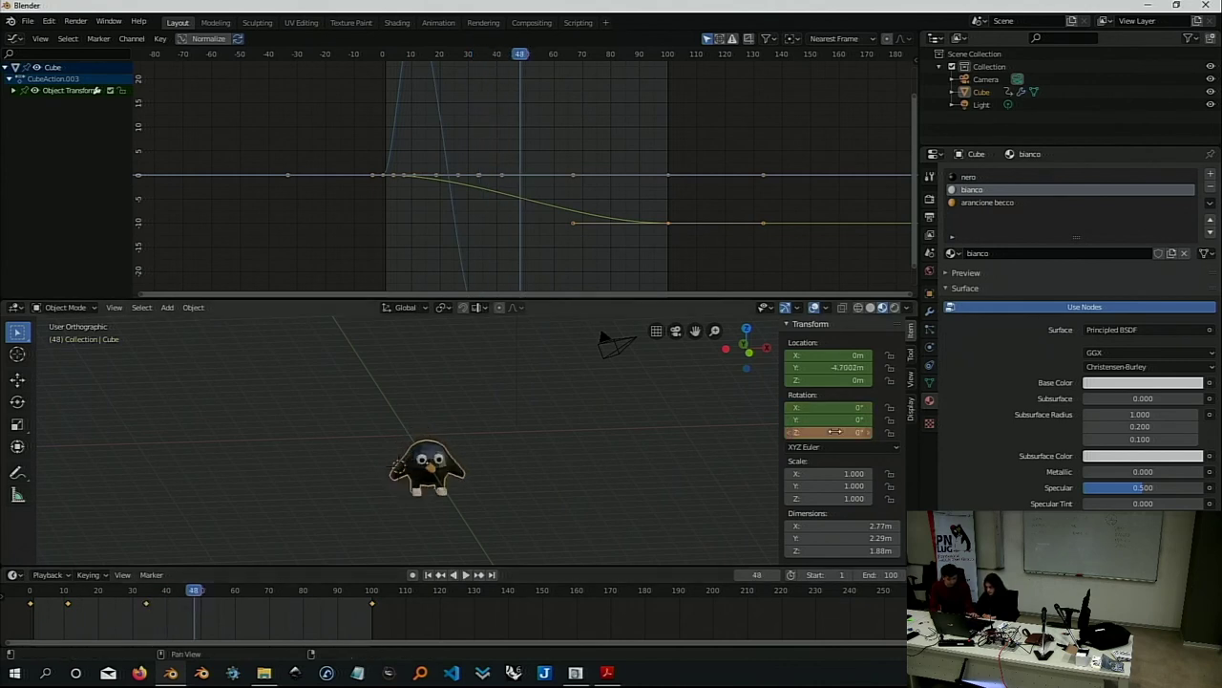
Key the rotation at frame 48 and expand Object Transforms in the Graph Editor.
key(i)
scroll(118, 618, up, 2)
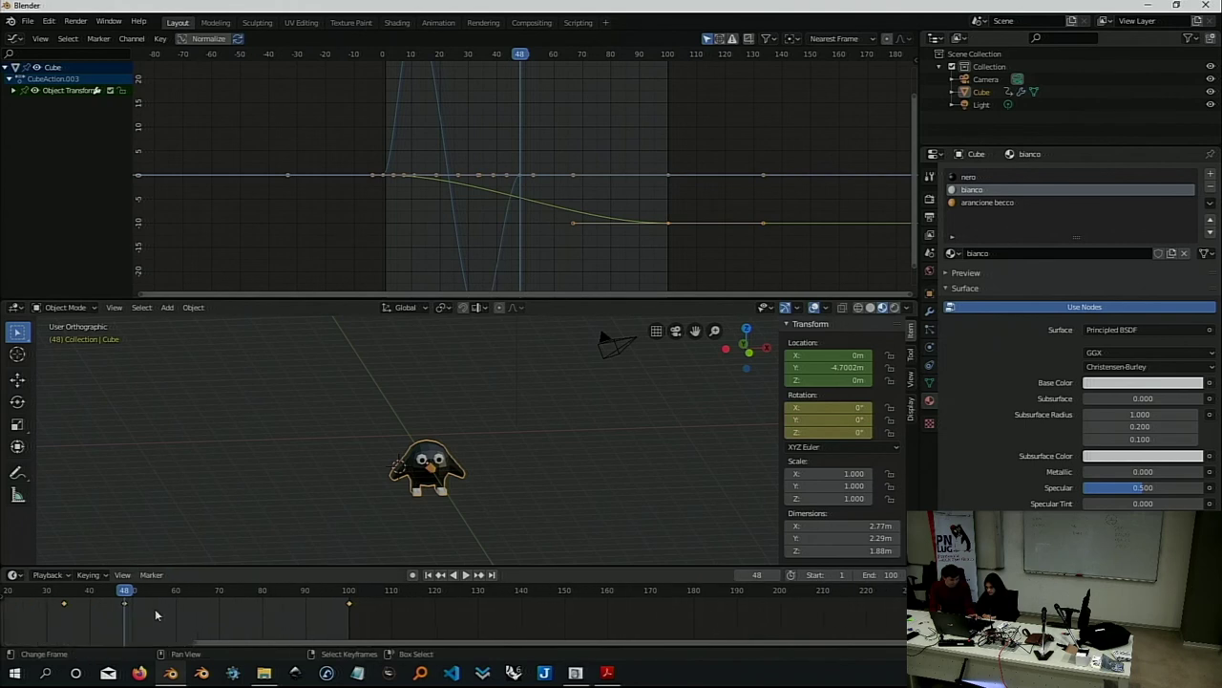
middle_drag(119, 618, 364, 611)
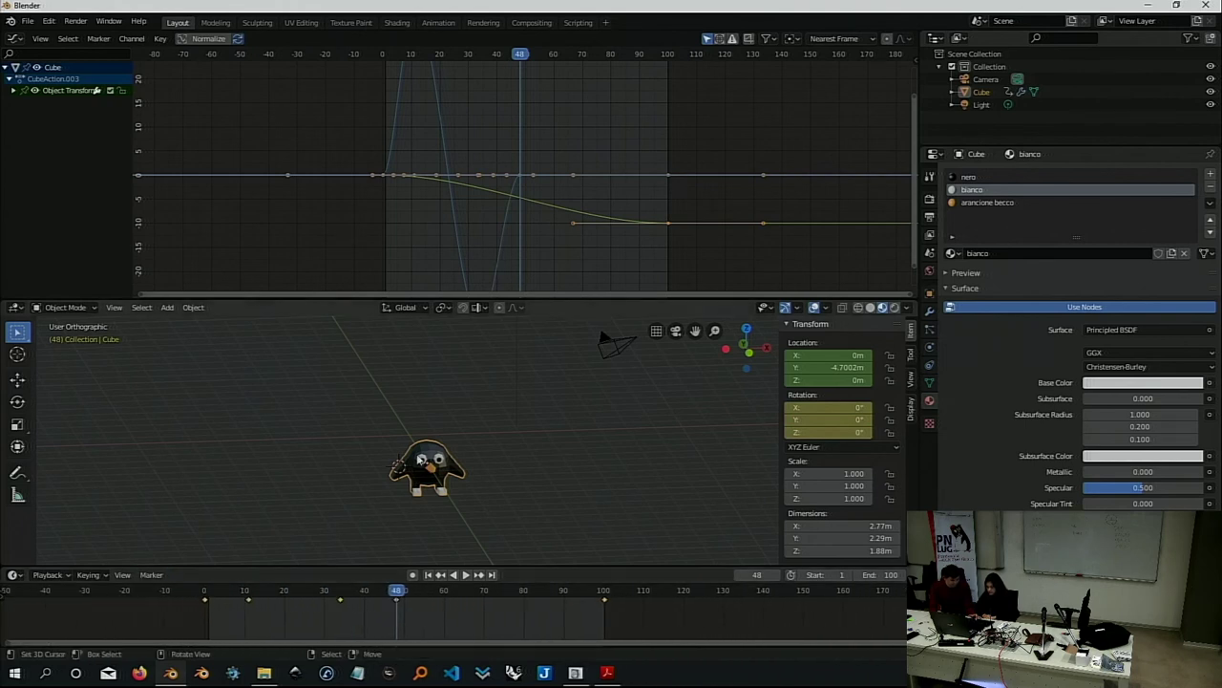
scroll(472, 145, up, 2)
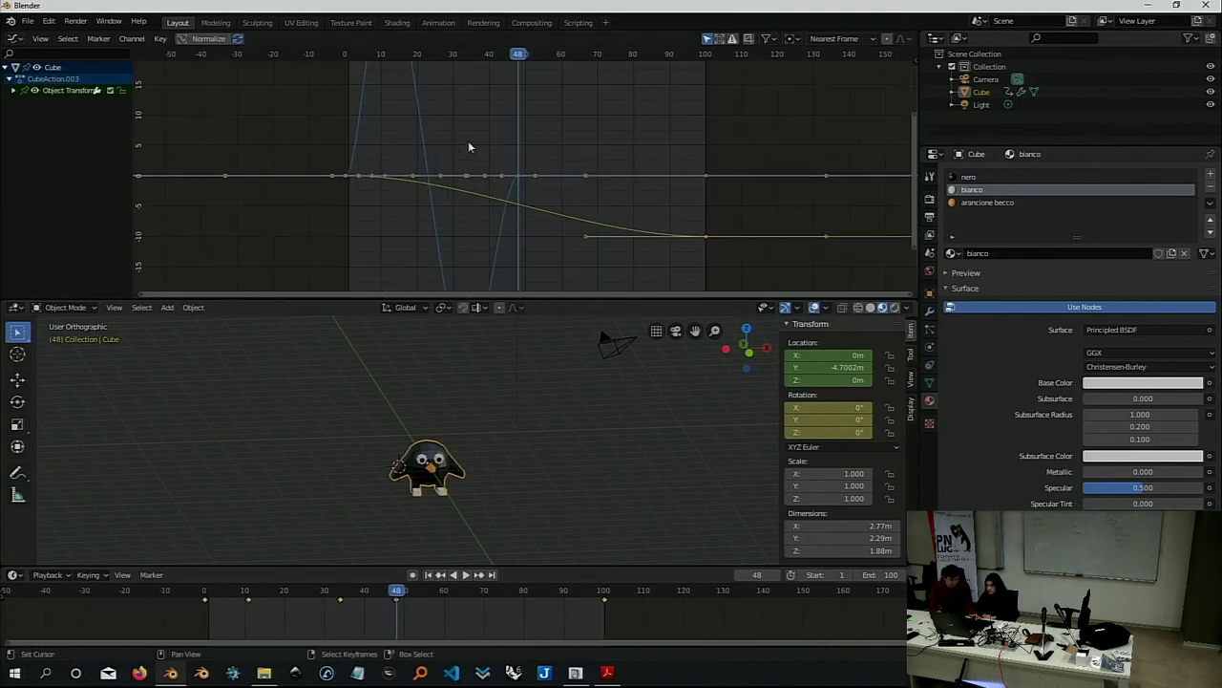
click(11, 90)
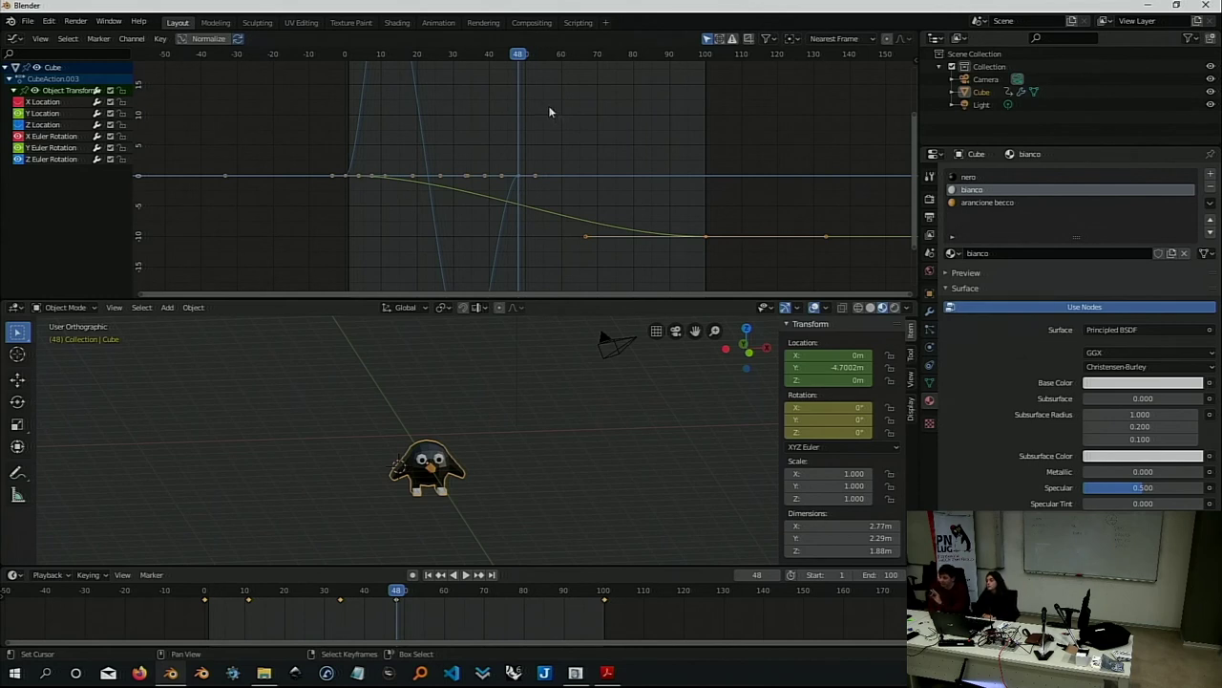
Select all keyframes, return to frame 0 and inspect the orange curve.
key(a)
drag(314, 101, 7, 138)
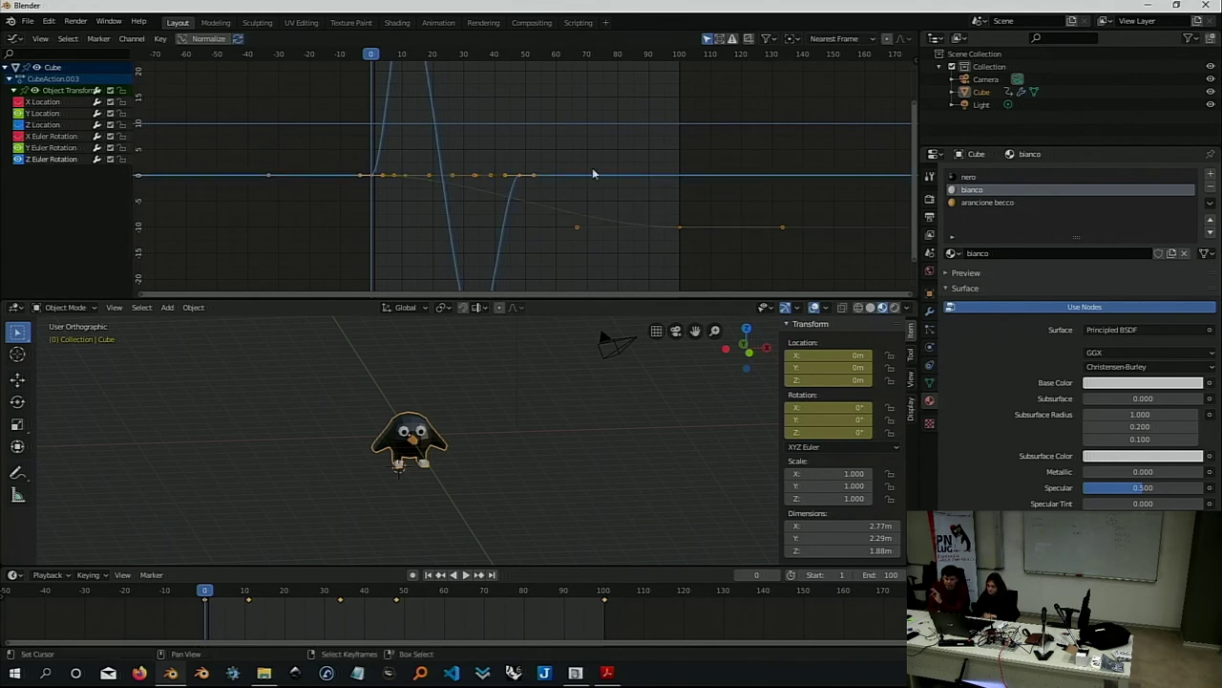
scroll(585, 174, up, 1)
scroll(531, 172, up, 1)
click(564, 181)
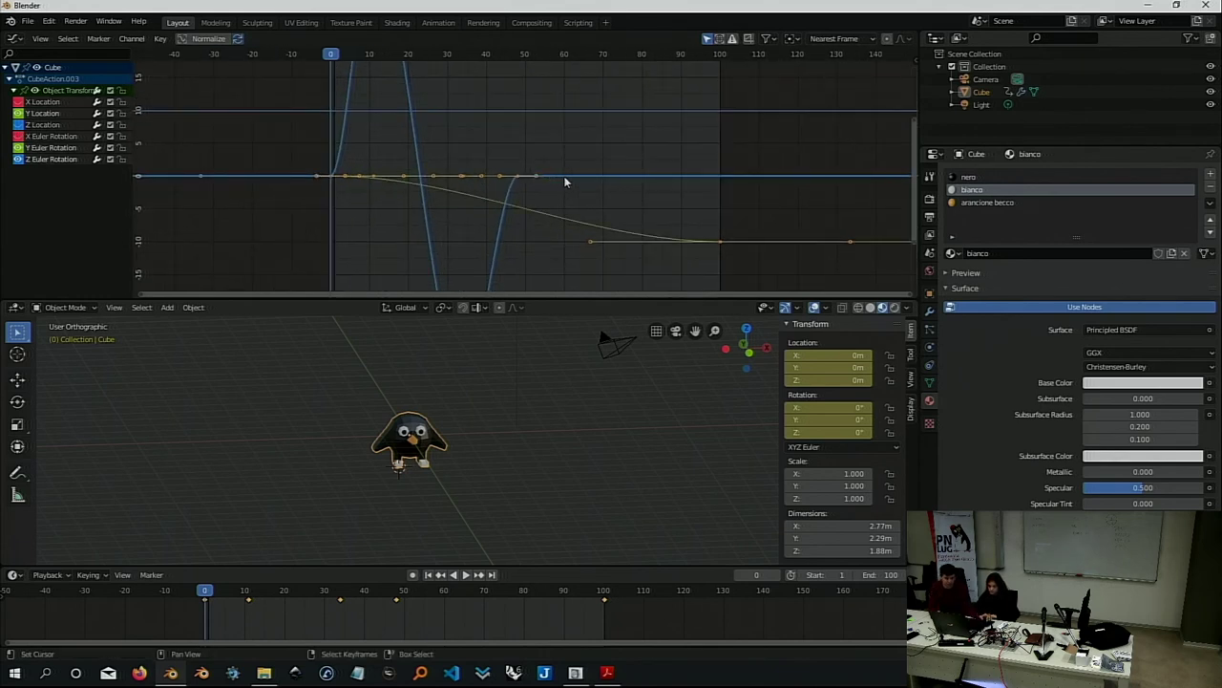
click(47, 160)
Preview the slide, then box-select and deselect the orange curve's keyframes.
key(space)
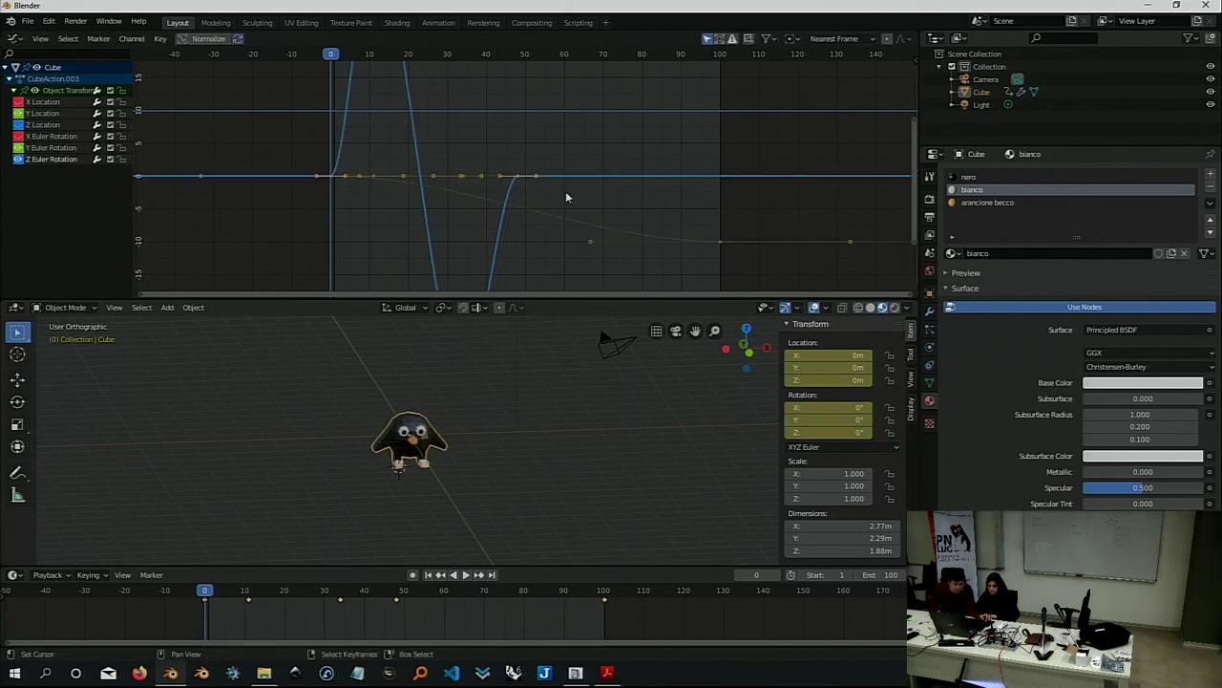
key(space)
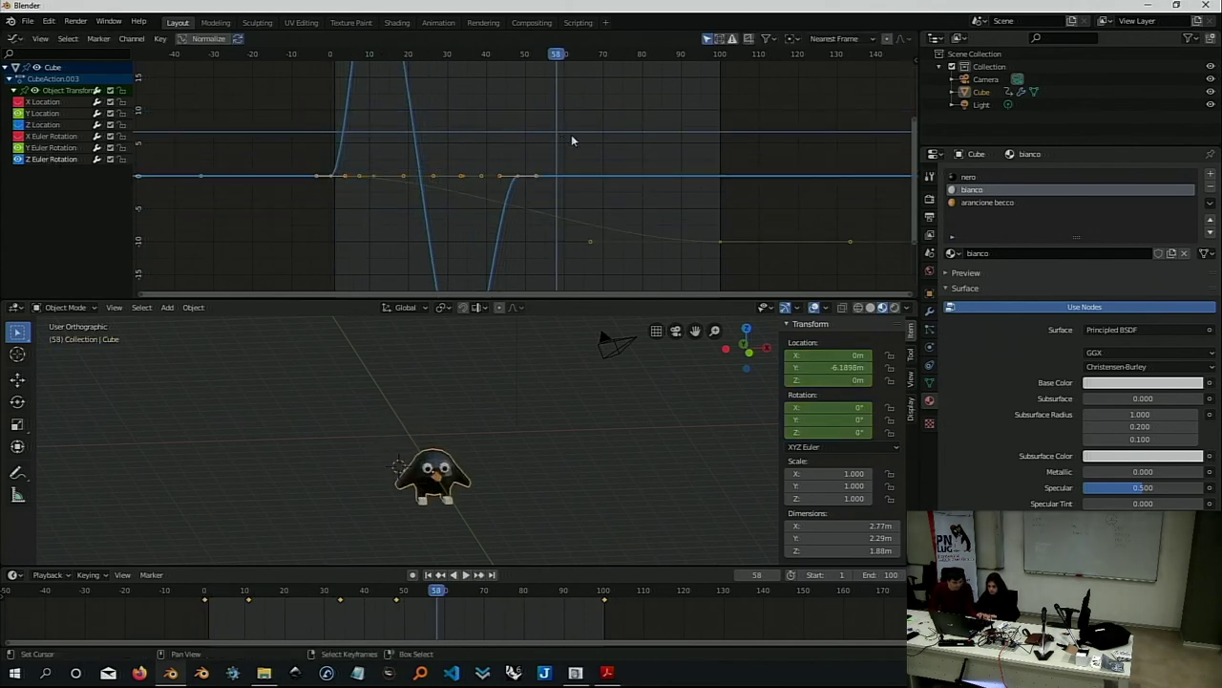
drag(619, 103, 187, 254)
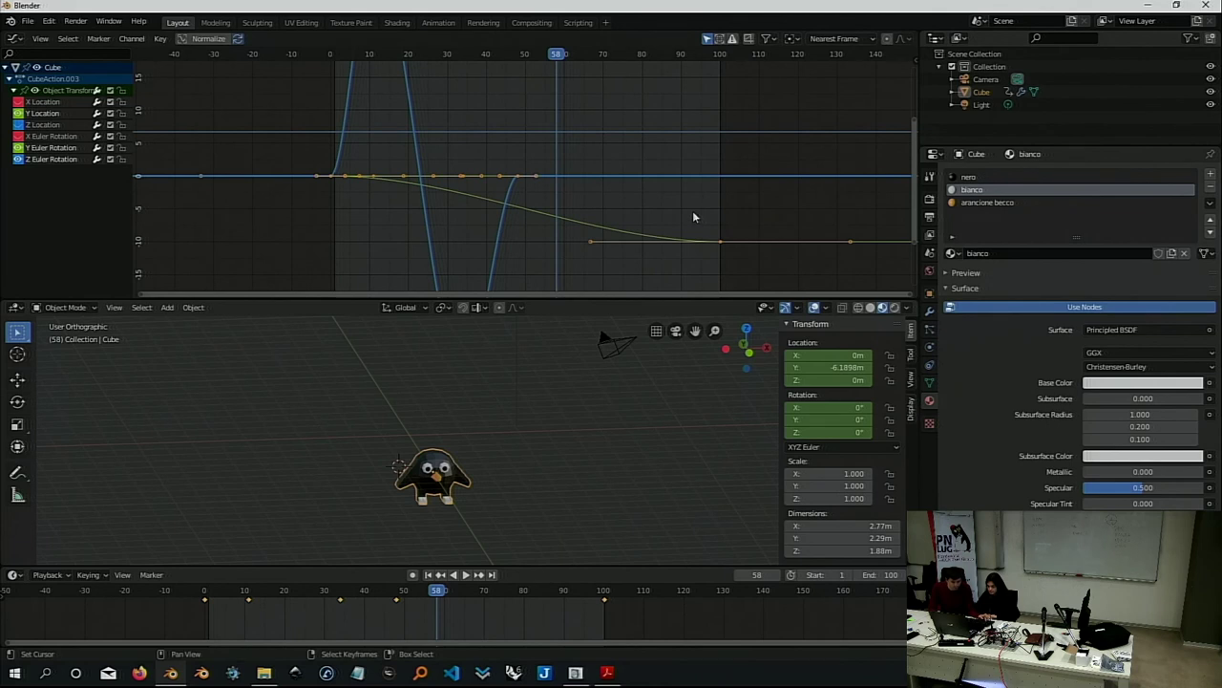
click(734, 247)
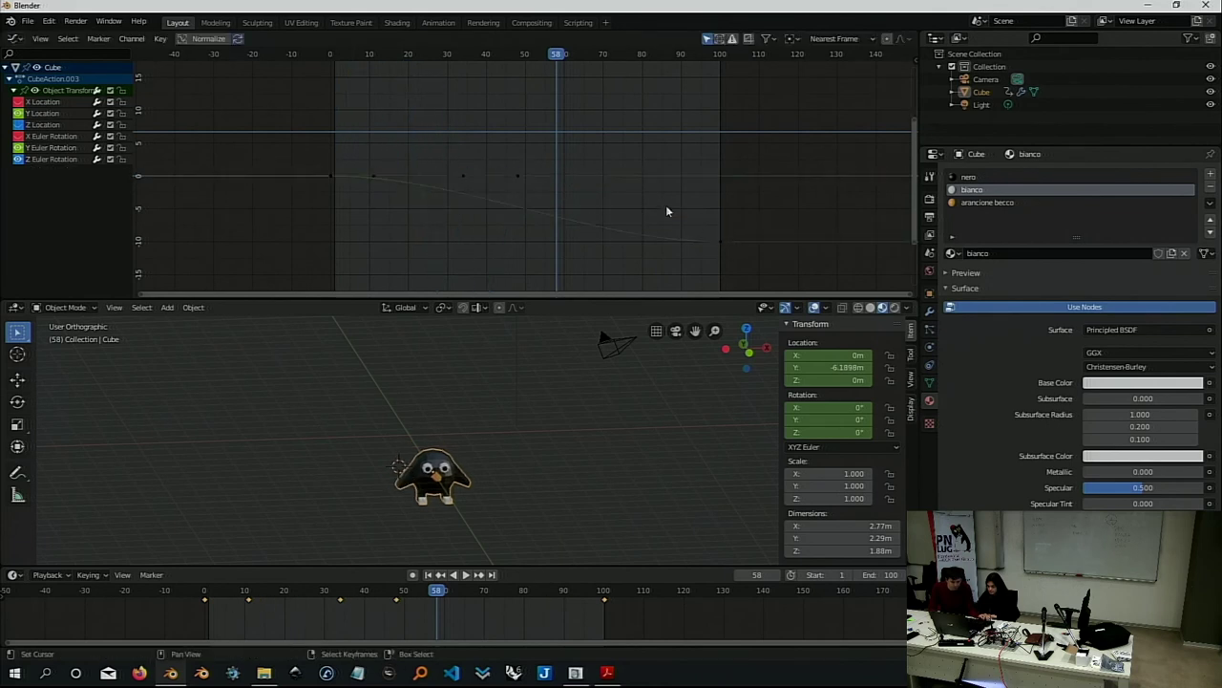
Scale the orange curve's keyframes closer together and shift them earlier for a faster wobble.
drag(591, 191, 217, 129)
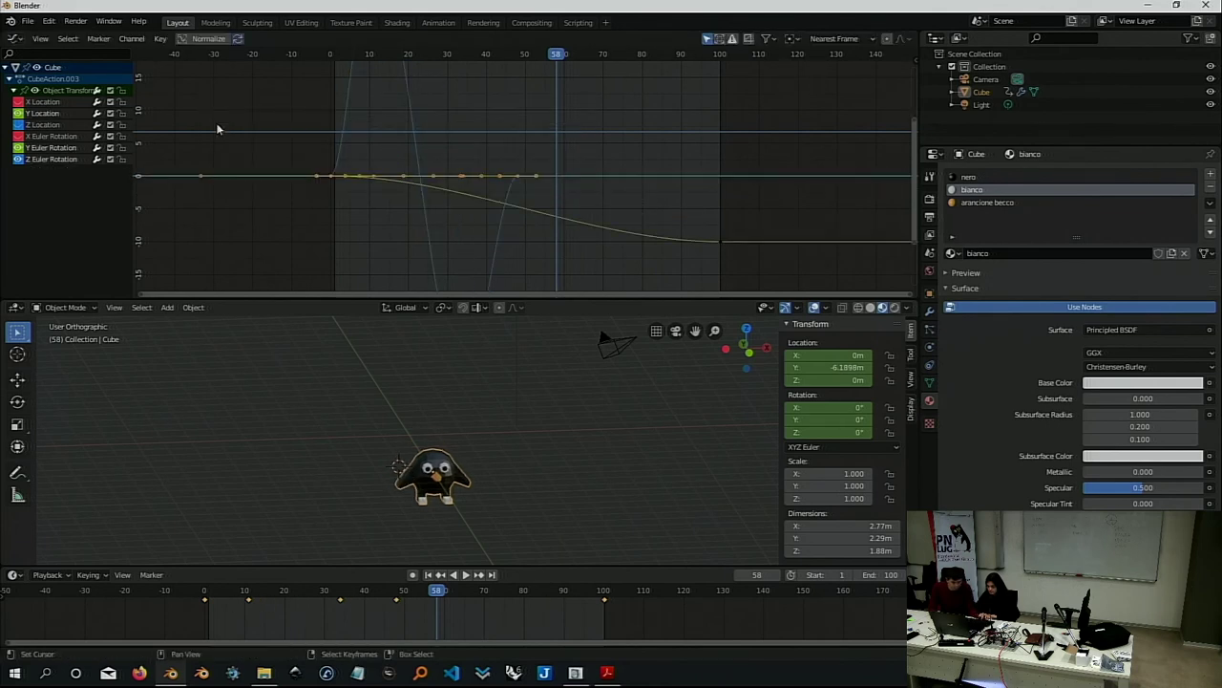
key(s)
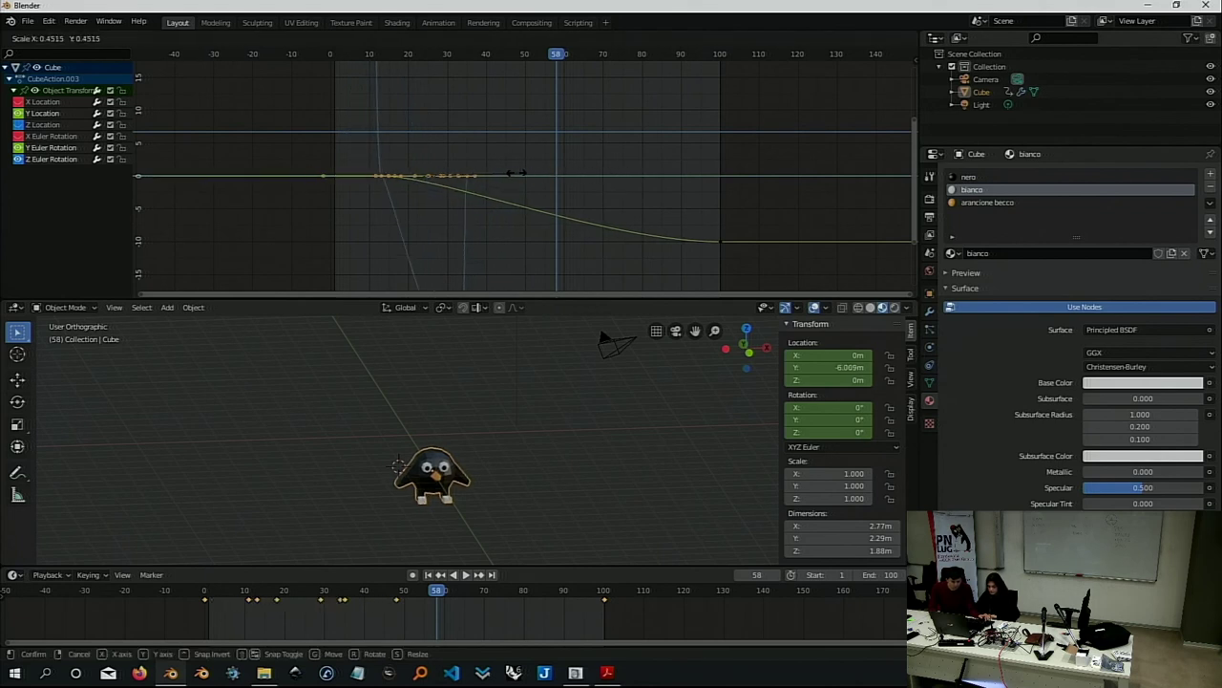
click(487, 176)
key(g)
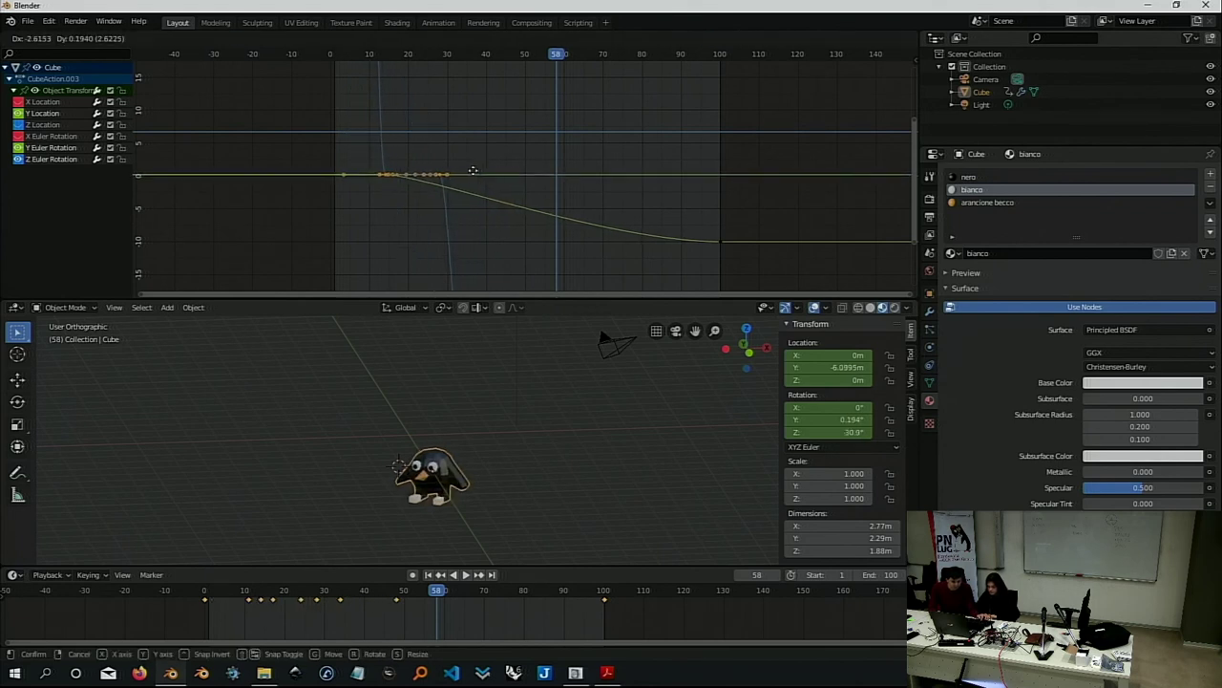
click(432, 178)
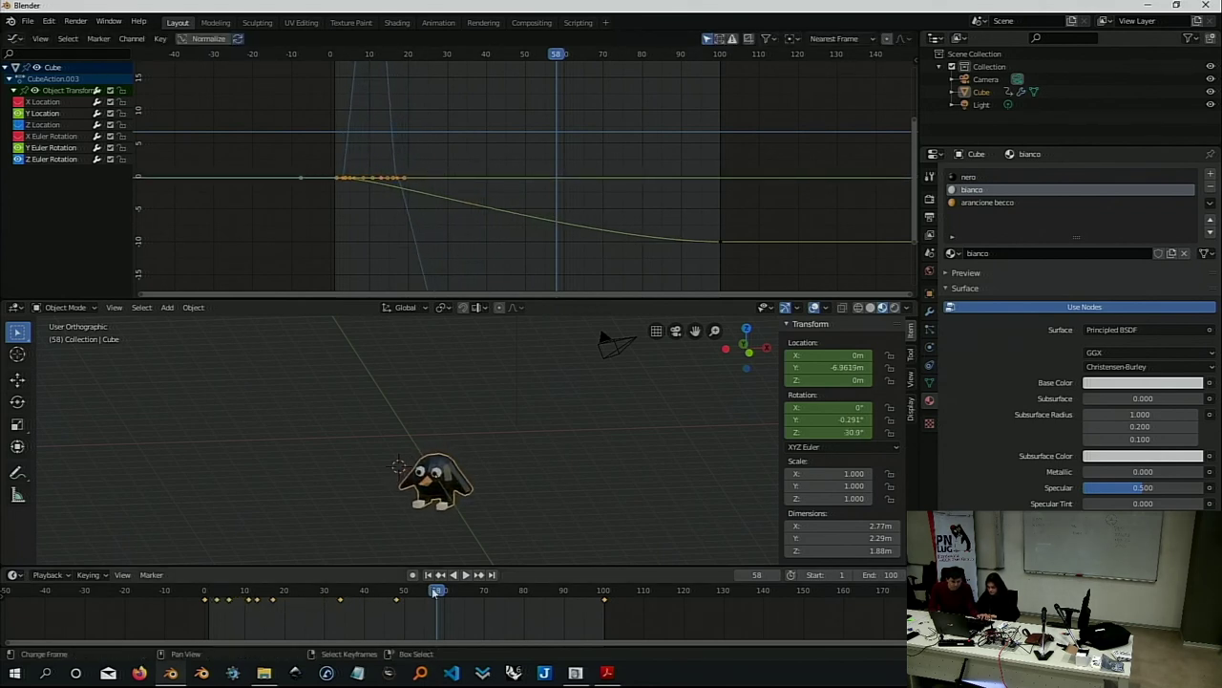
Preview the faster wobble, undo the timing change, and open the Graph Editor sidebar.
drag(437, 592, 205, 592)
key(space)
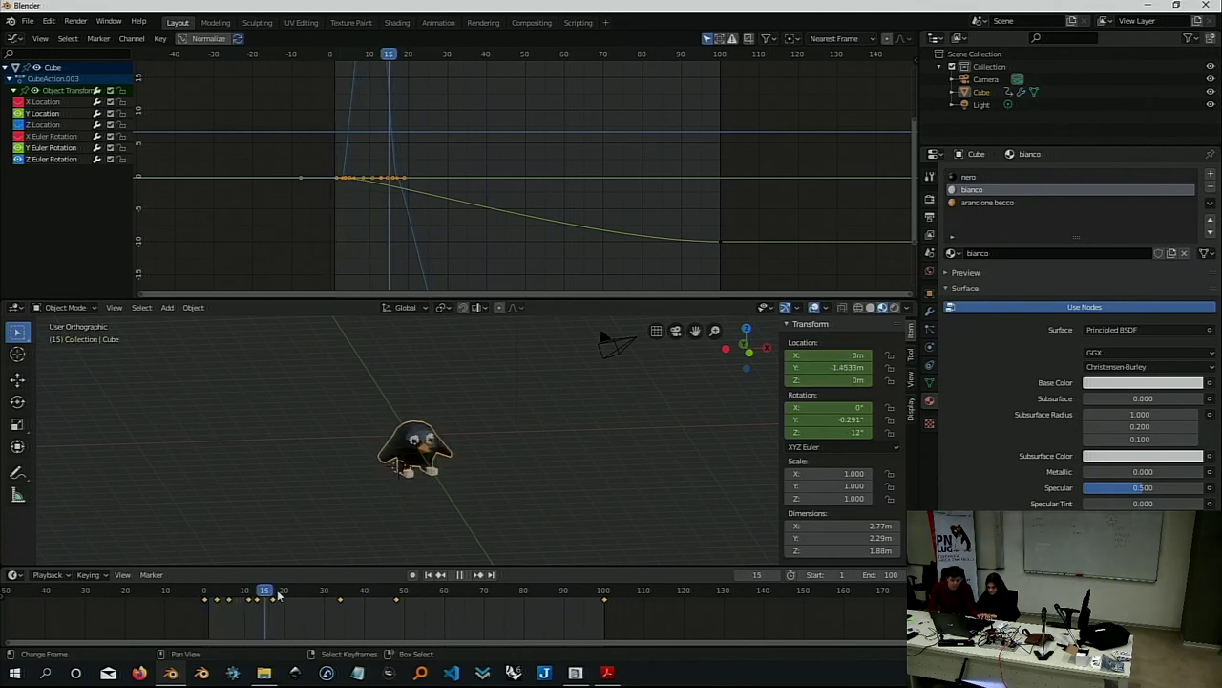
mouse_move(279, 594)
mouse_down()
mouse_move(545, 592)
mouse_move(297, 594)
mouse_up()
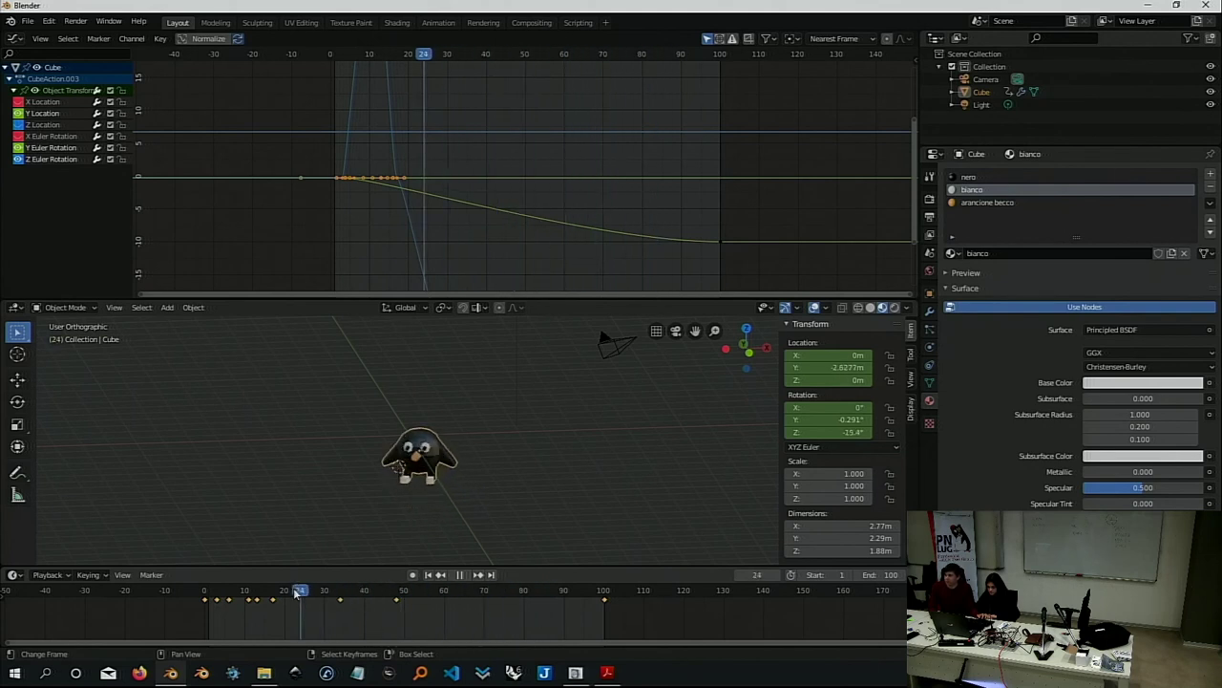
key(space)
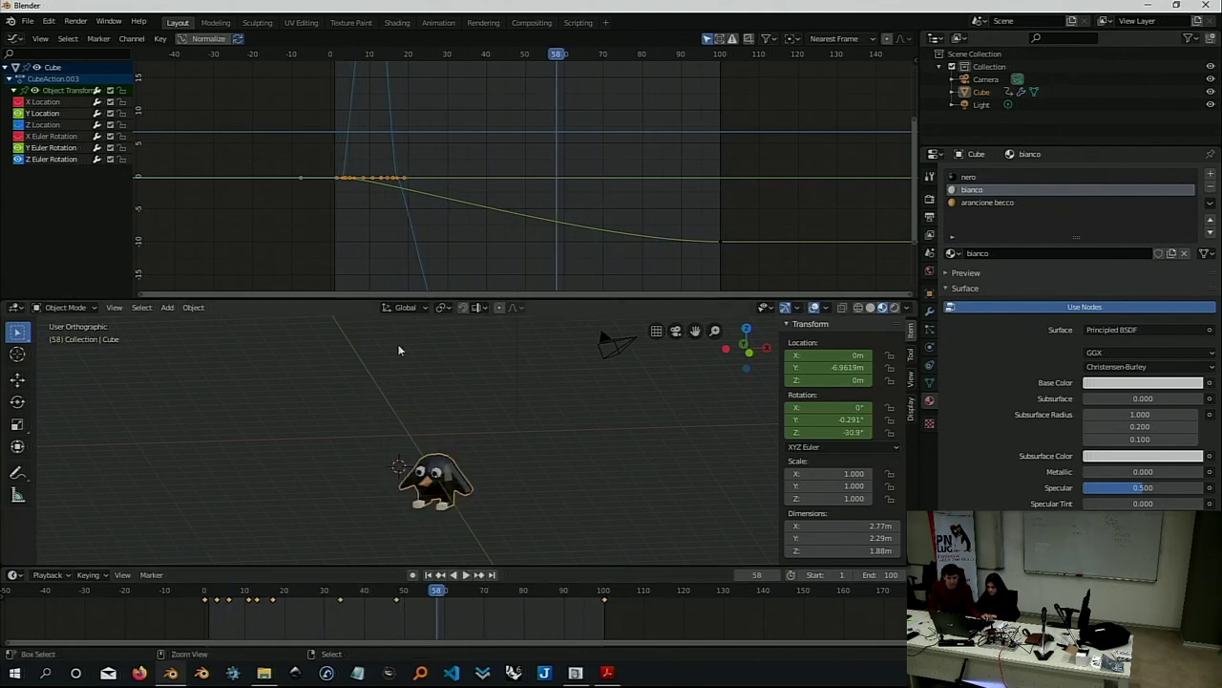
key(ctrl+z)
key(ctrl+z)
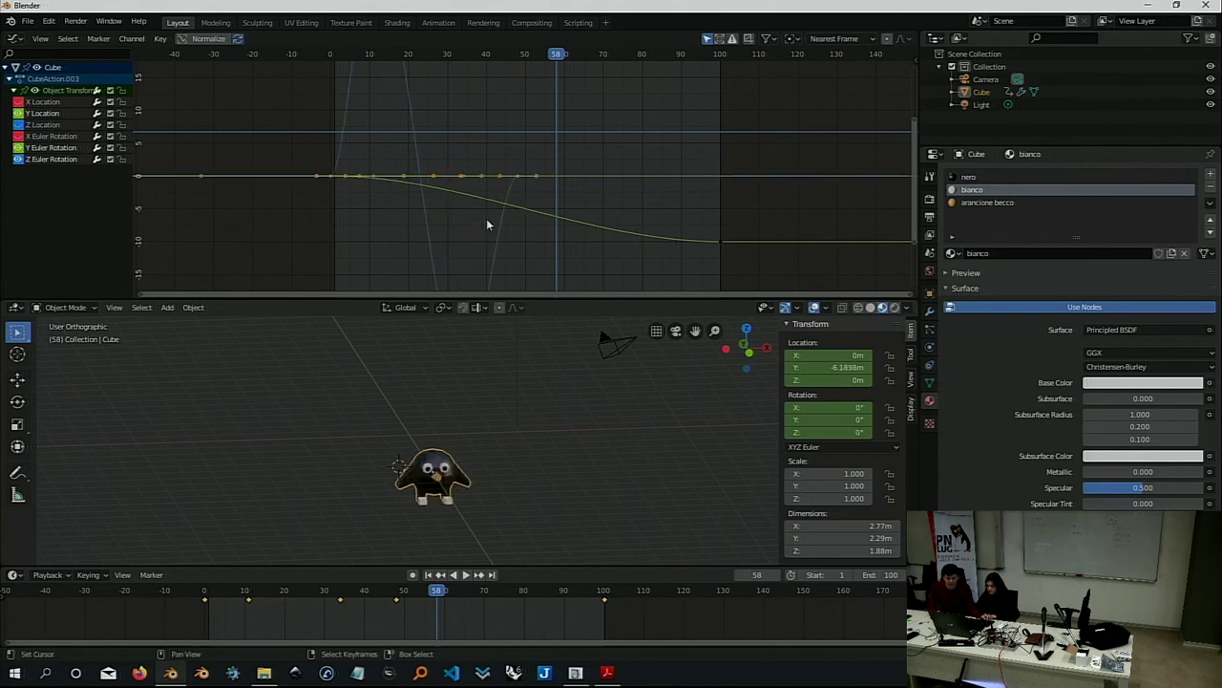
key(n)
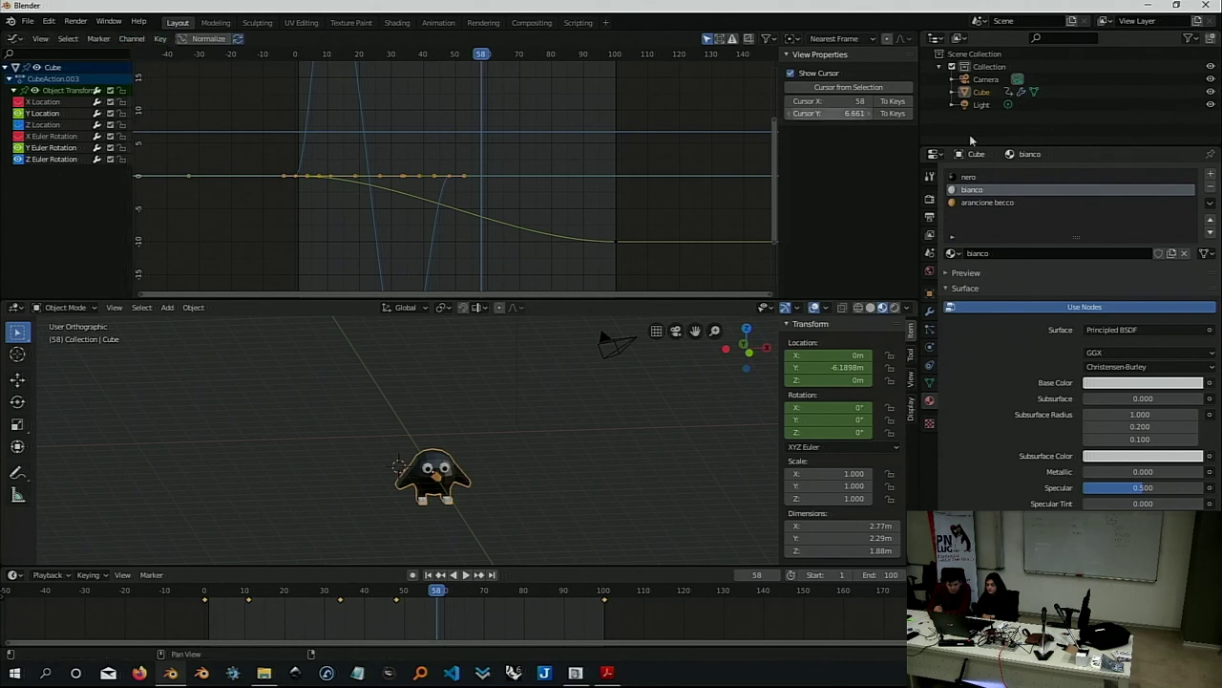
Make Z Euler Rotation the active curve and scroll through its F-Curve properties.
click(792, 56)
click(792, 56)
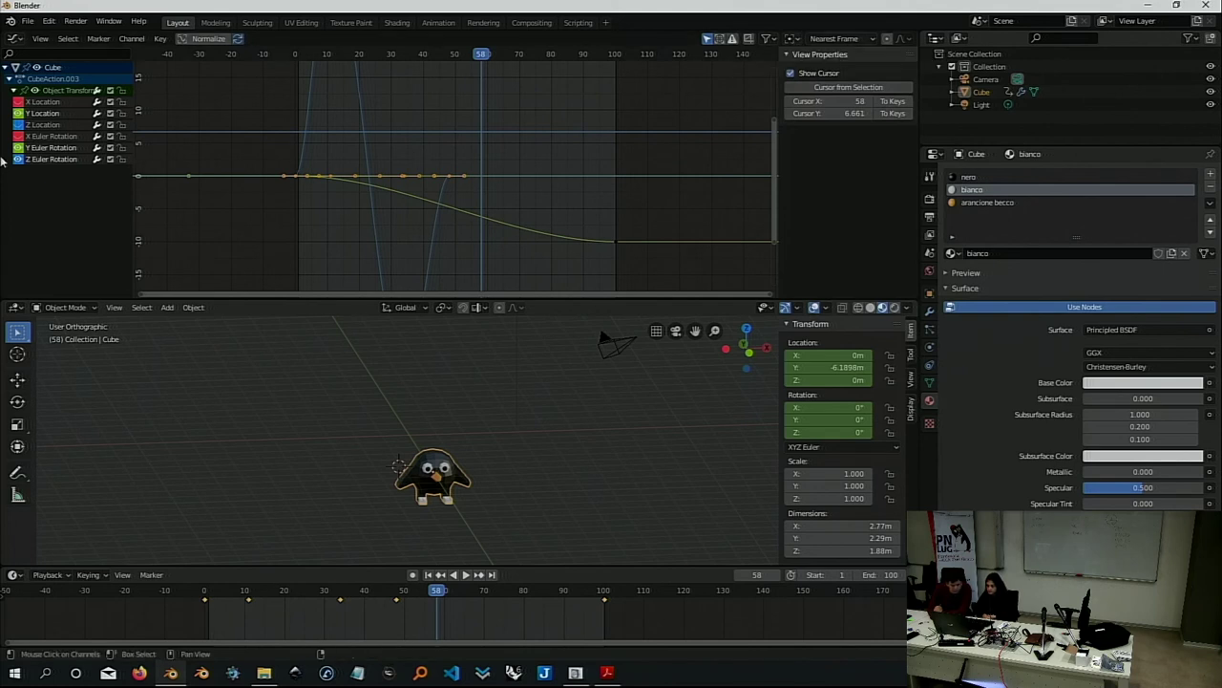
click(44, 160)
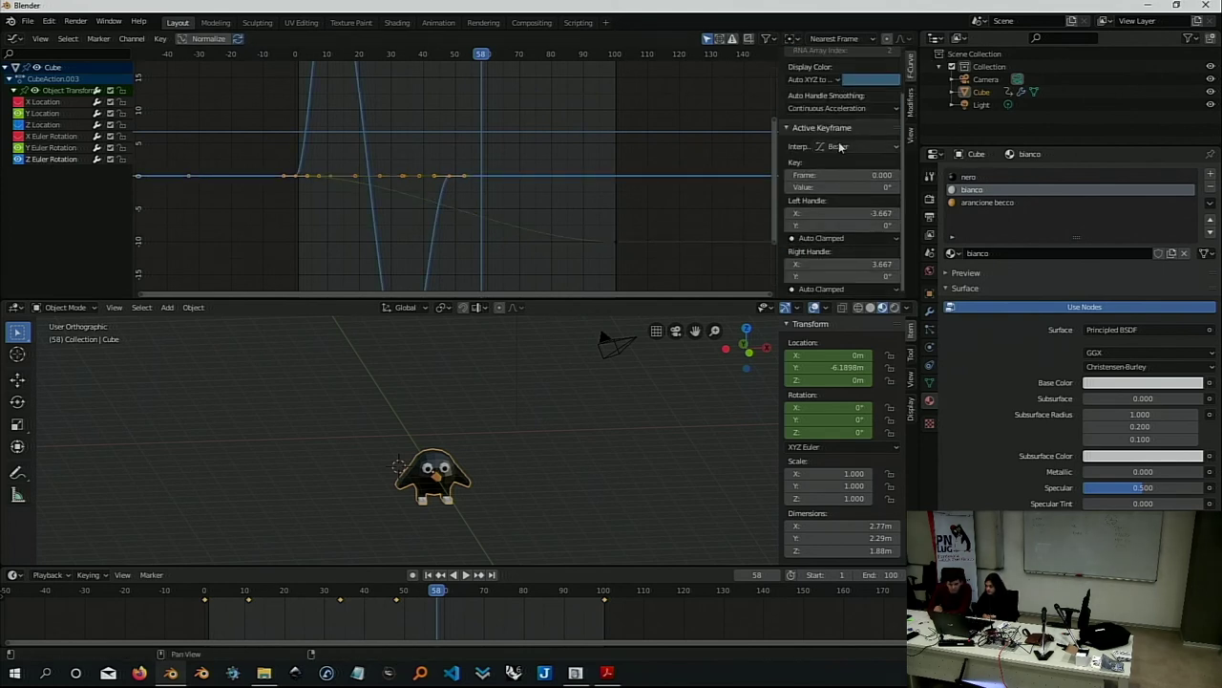
scroll(827, 129, down, 2)
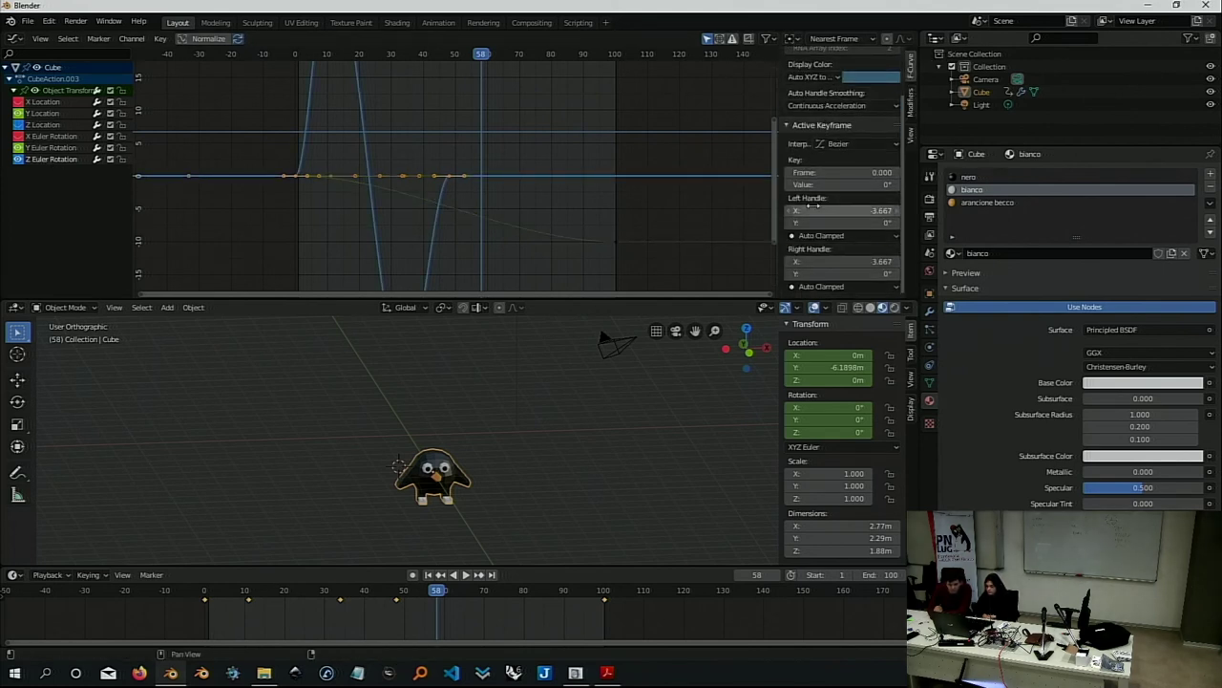
scroll(828, 195, up, 2)
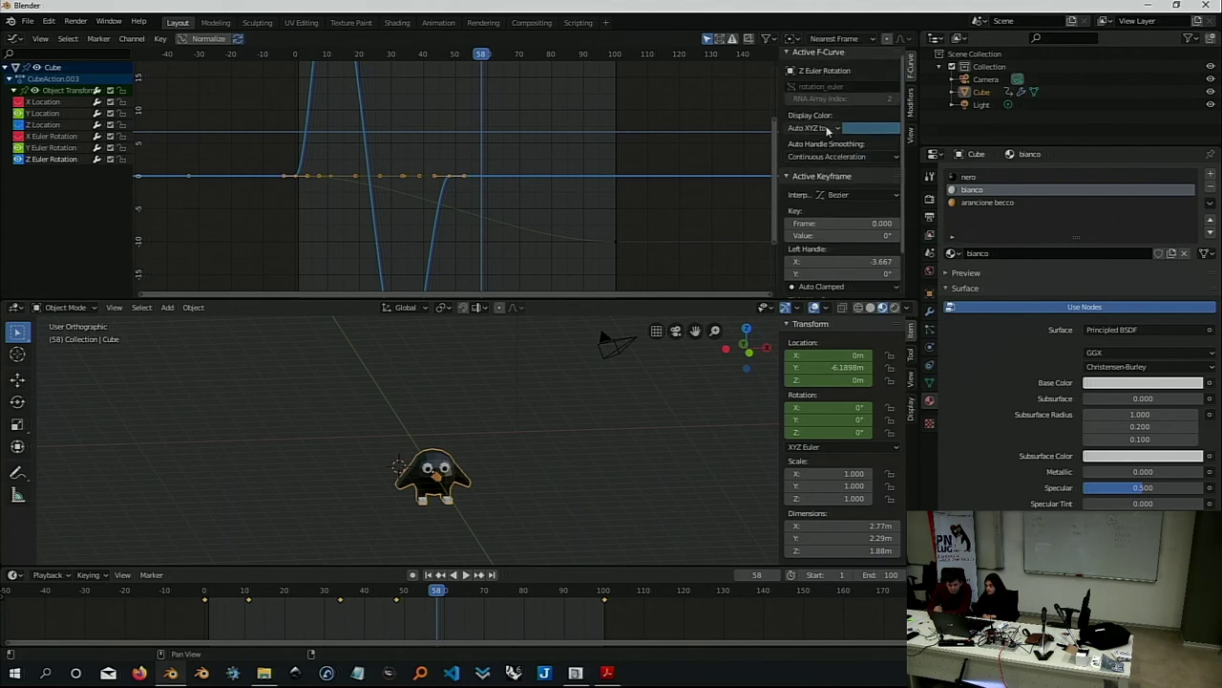
scroll(829, 127, down, 2)
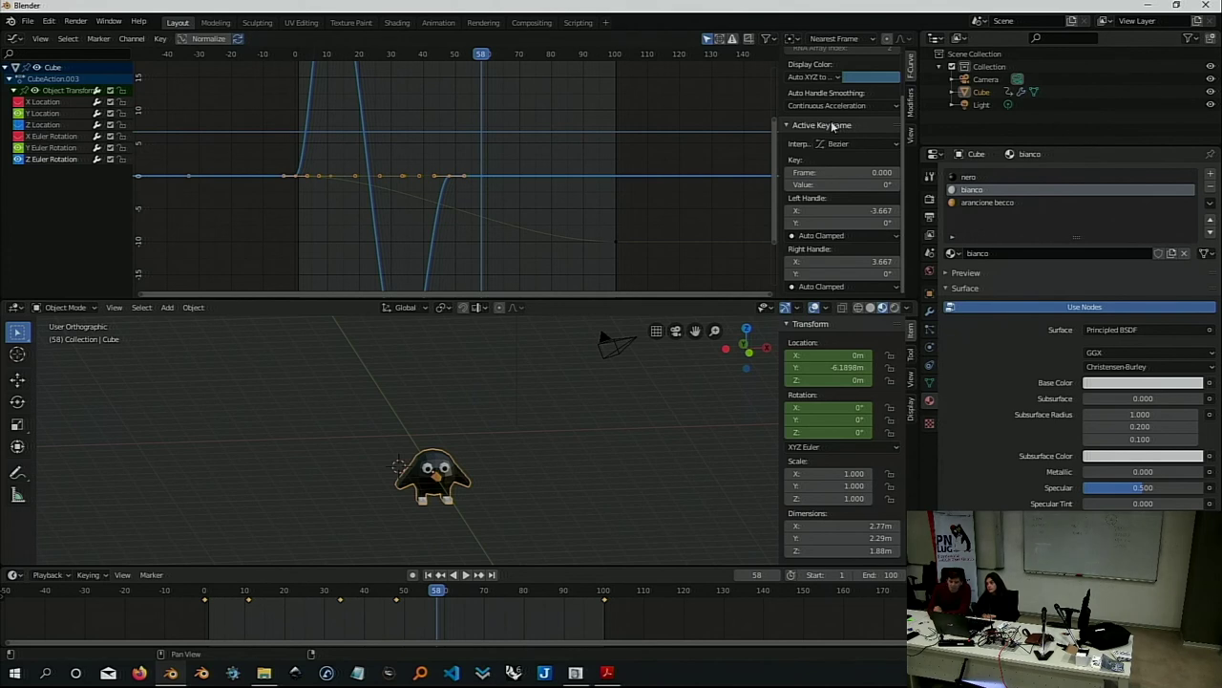
scroll(845, 151, up, 1)
Check the active keyframe's Bezier interpolation and Auto Clamped handle type options.
scroll(844, 151, down, 1)
scroll(842, 148, up, 1)
scroll(842, 148, up, 1)
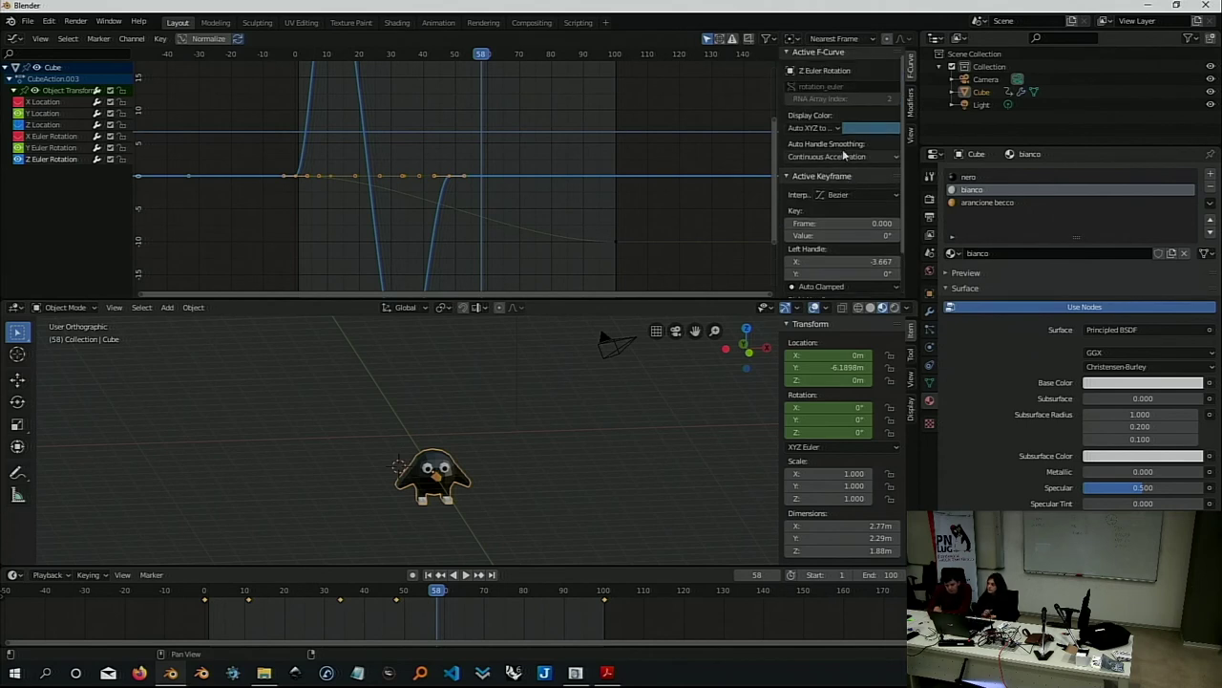
scroll(840, 134, down, 2)
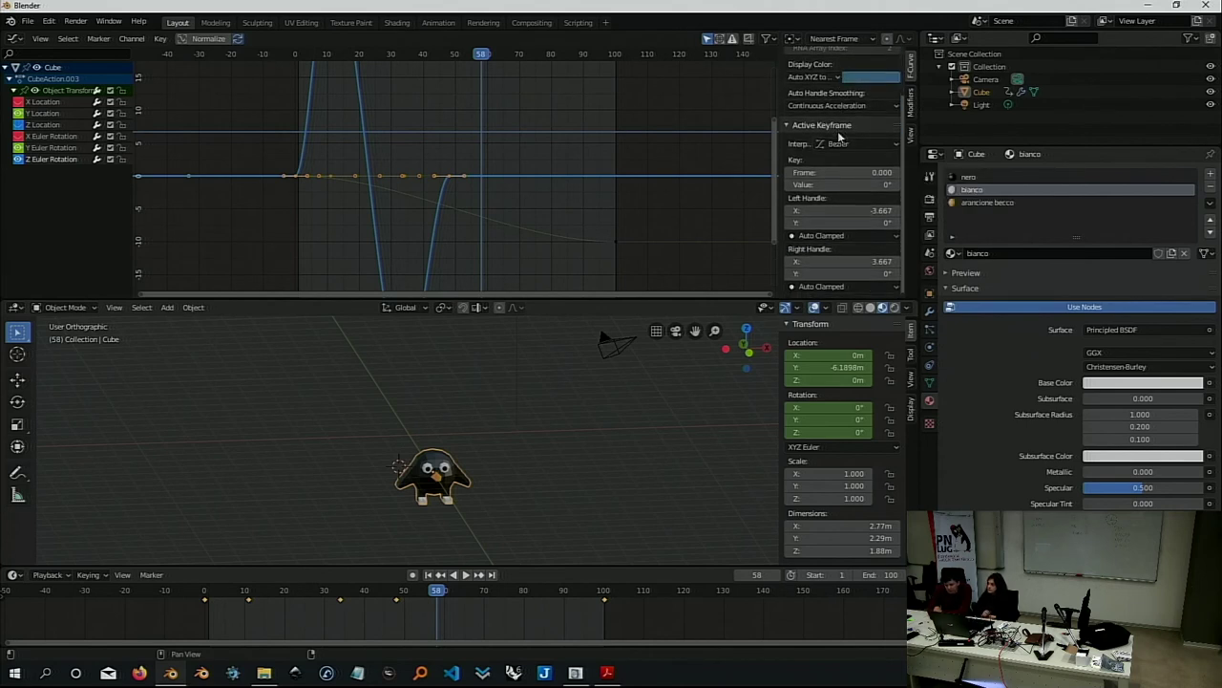
scroll(840, 140, up, 2)
scroll(835, 172, down, 1)
scroll(831, 220, down, 1)
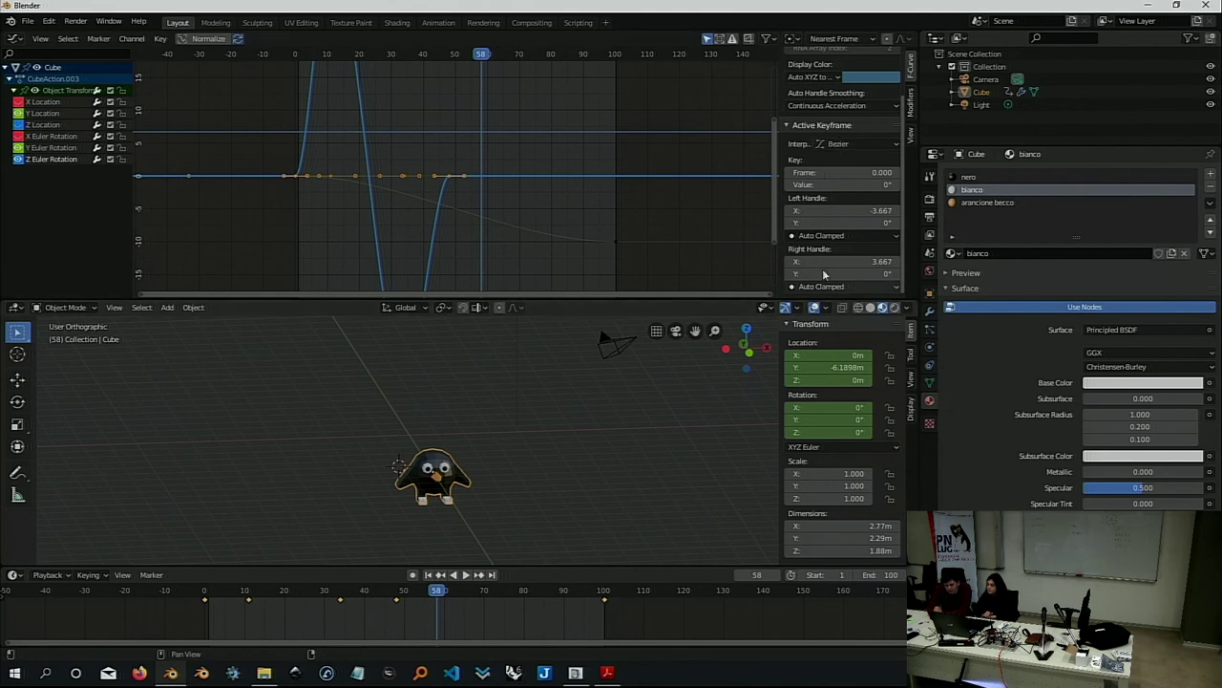
click(832, 236)
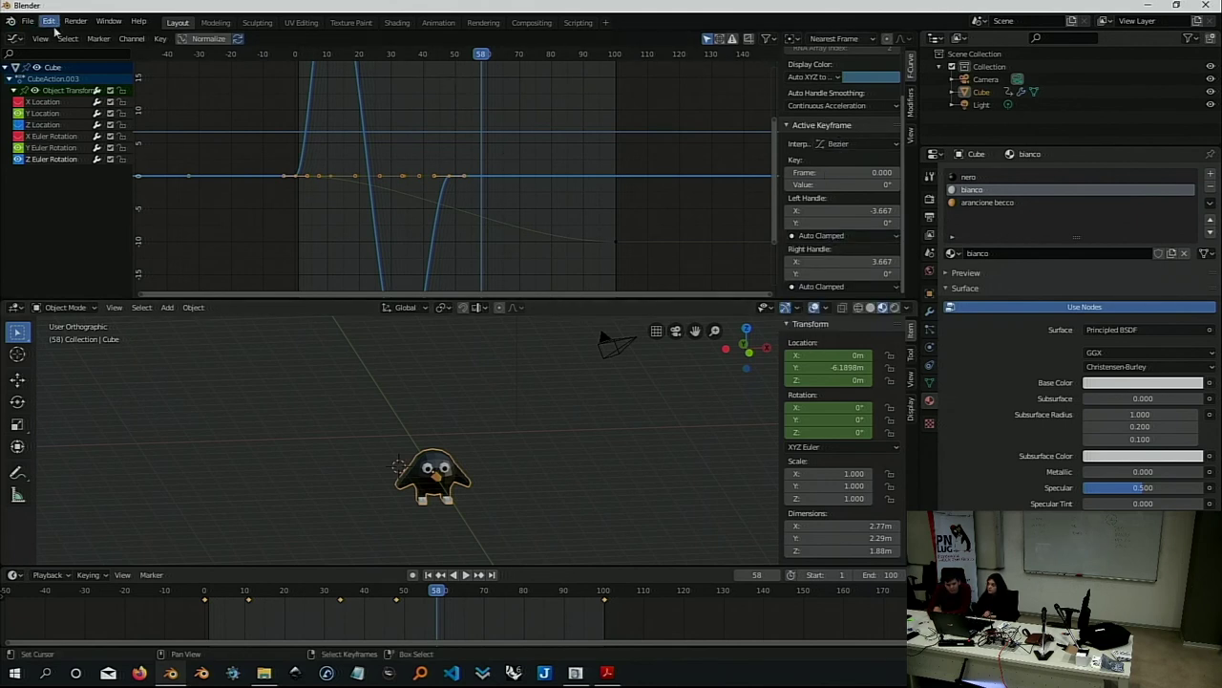
Keep the Graph Editor in the top area and confirm the keyframe stays Bezier.
click(15, 39)
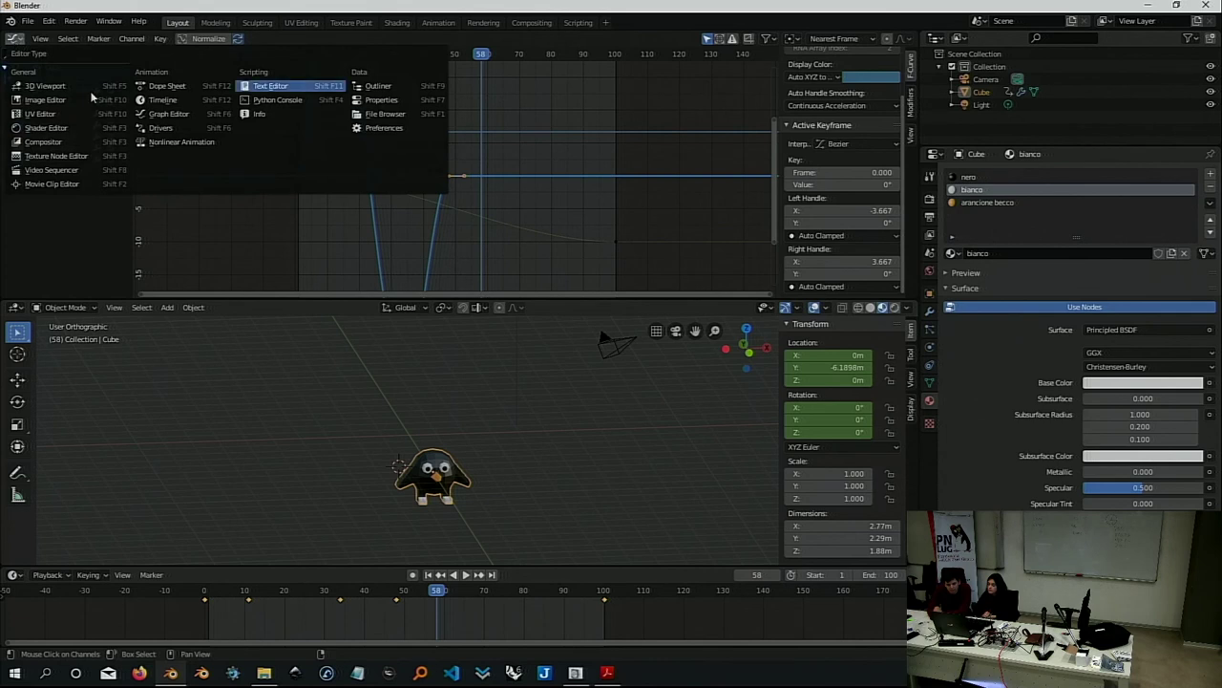
click(158, 114)
middle_drag(406, 455, 399, 461)
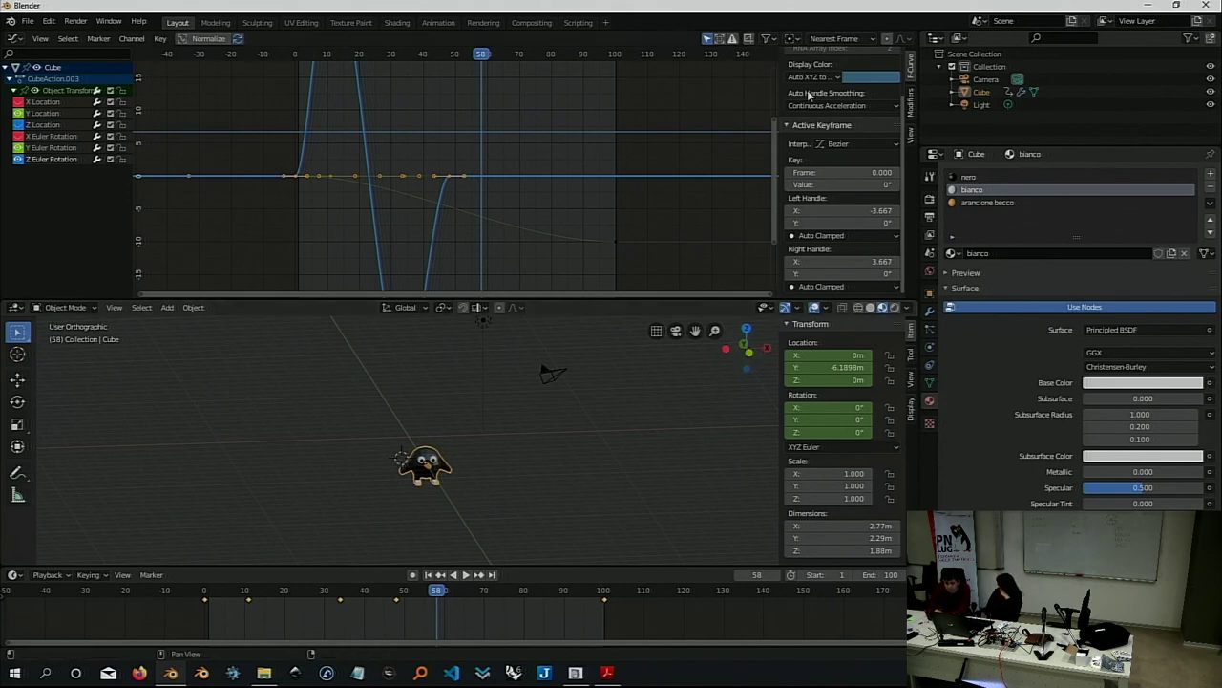
click(840, 145)
click(841, 145)
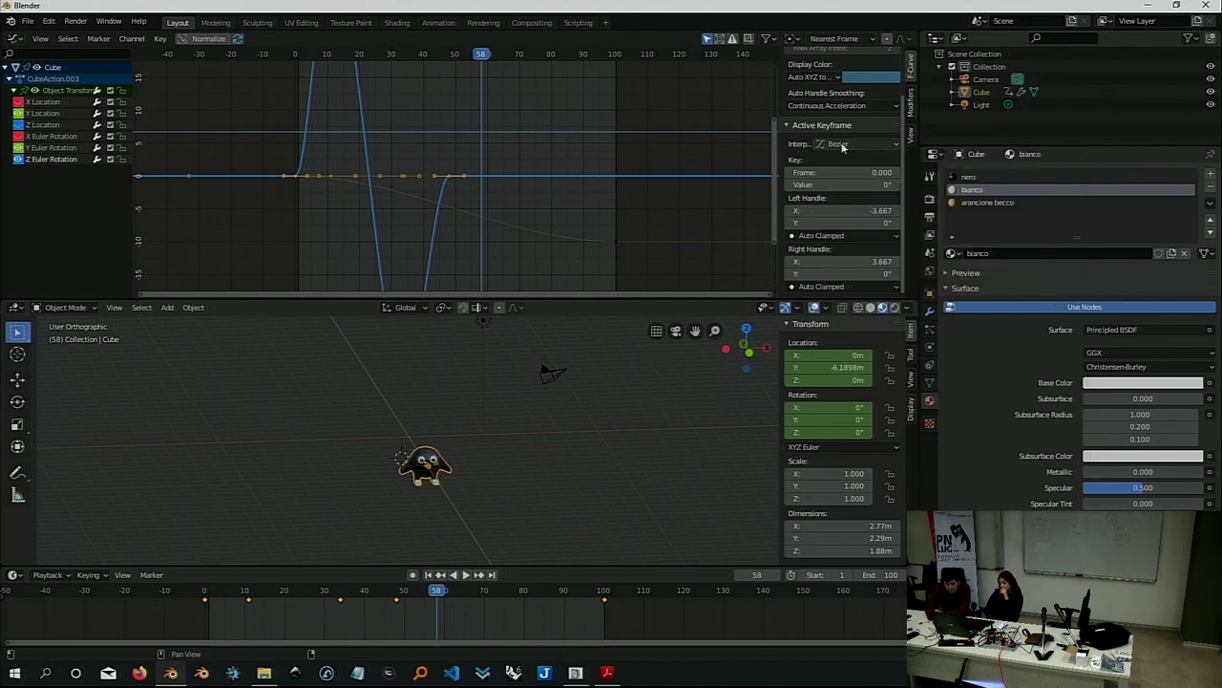
Bring up the Graph Editor's Key menu of keyframe operations.
click(15, 39)
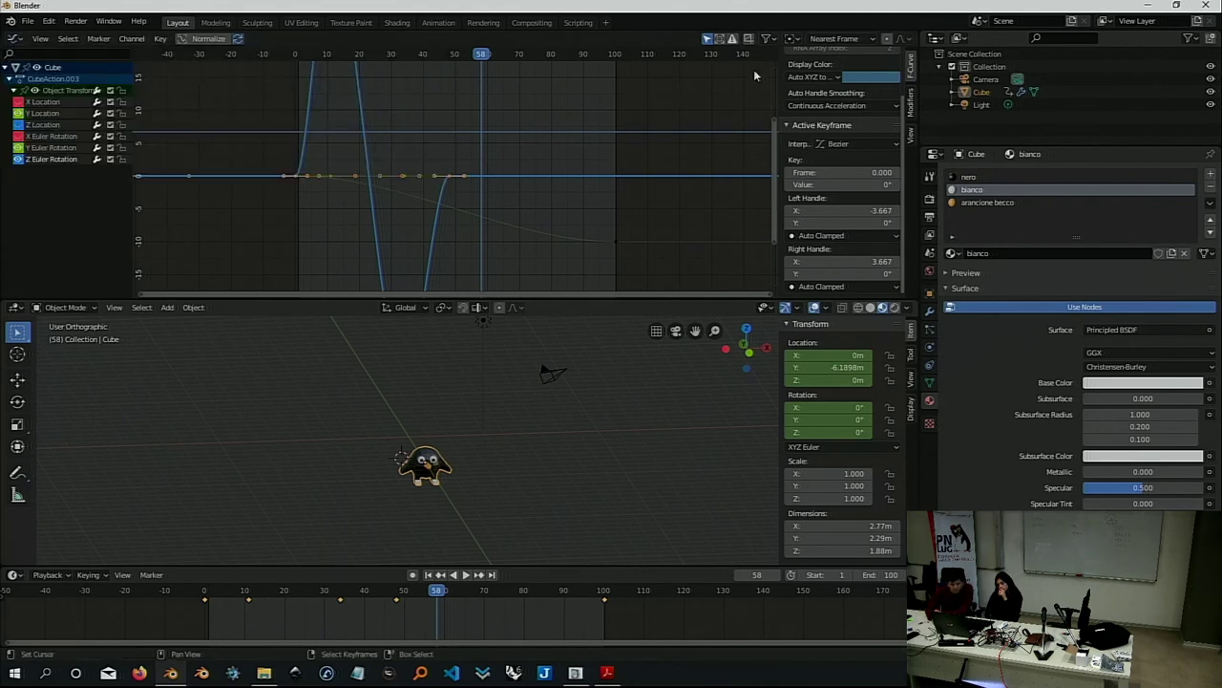
scroll(822, 79, up, 2)
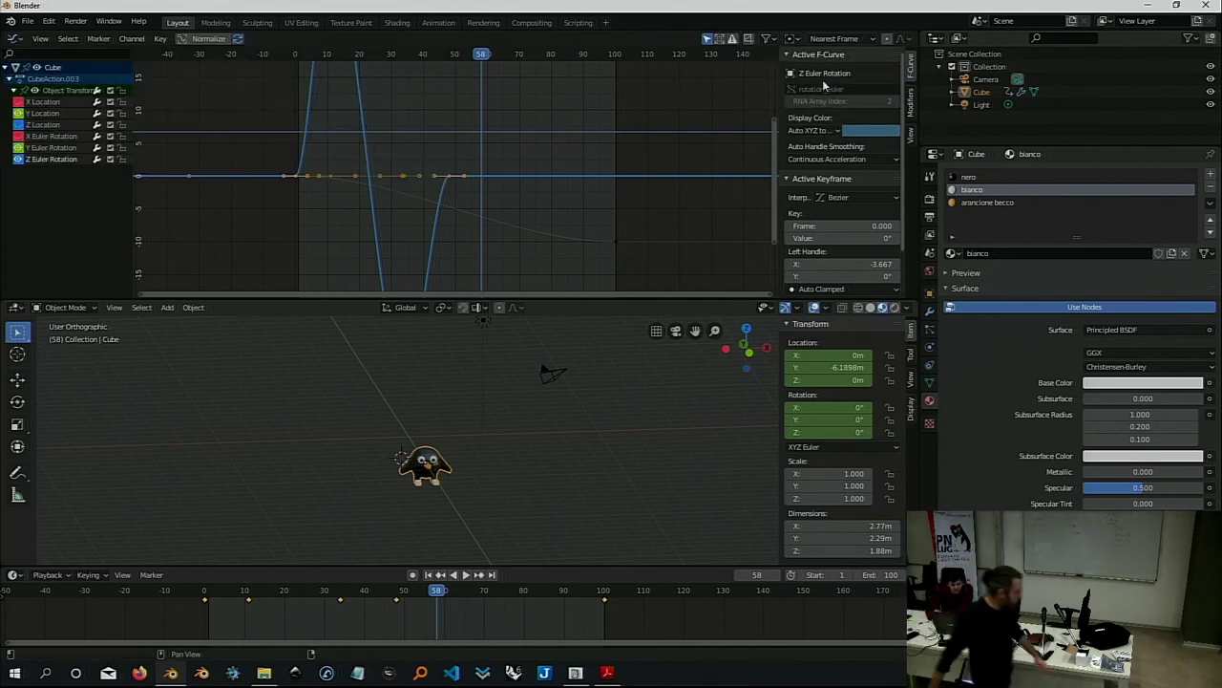
click(159, 38)
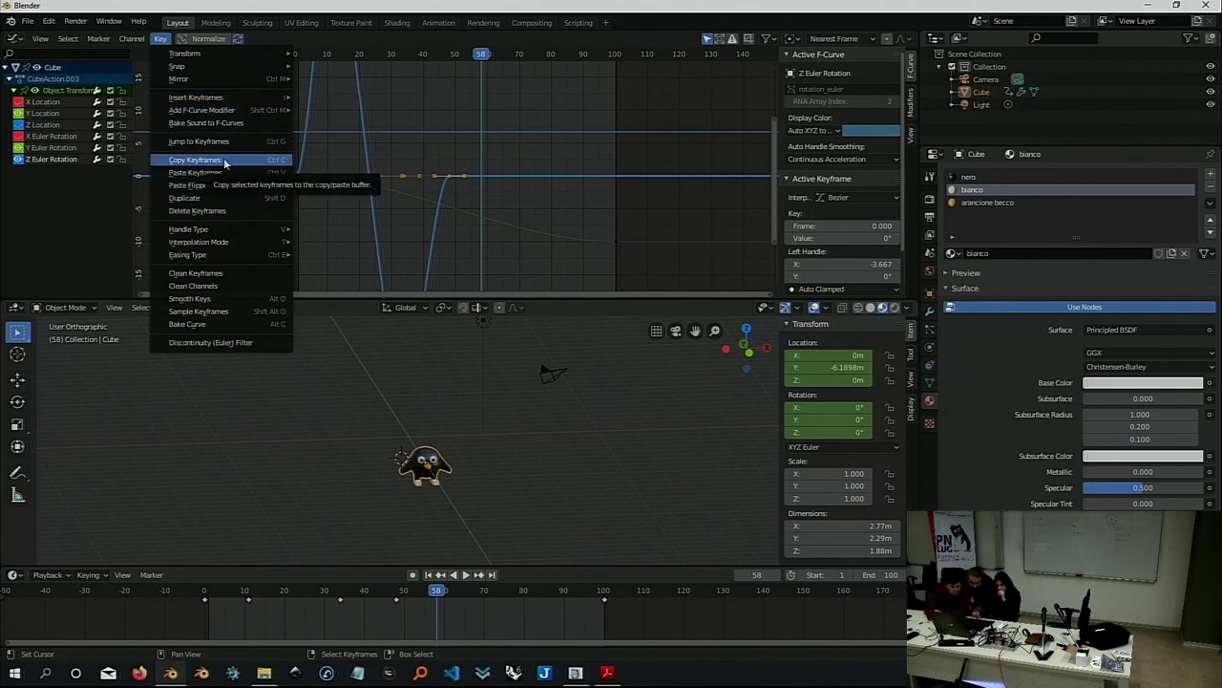
Set the Z rotation curve's extrapolation to linear, then to cyclic.
click(130, 40)
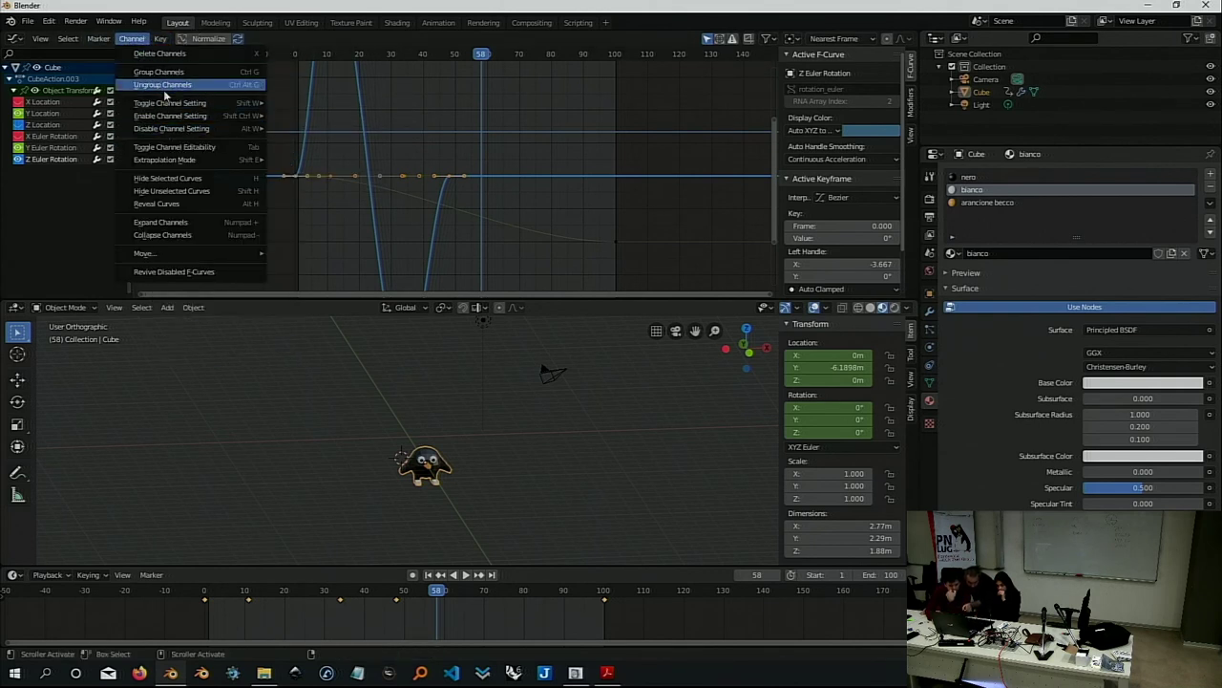
mouse_move(164, 160)
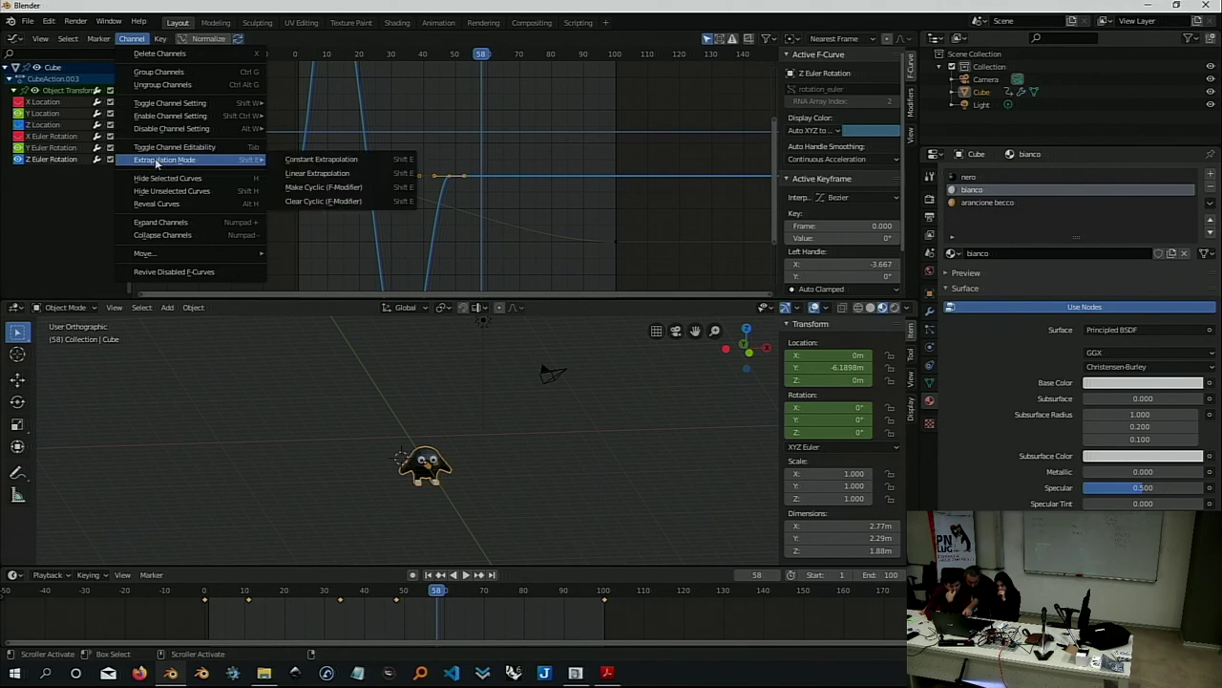
click(310, 172)
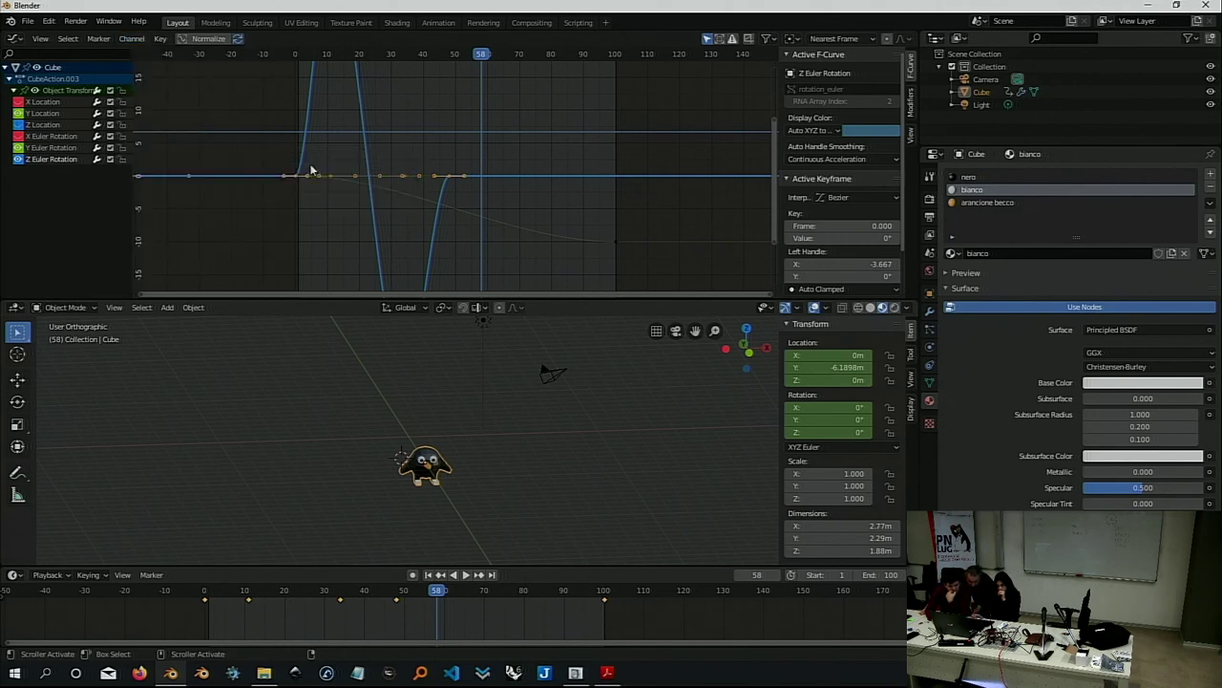
click(131, 38)
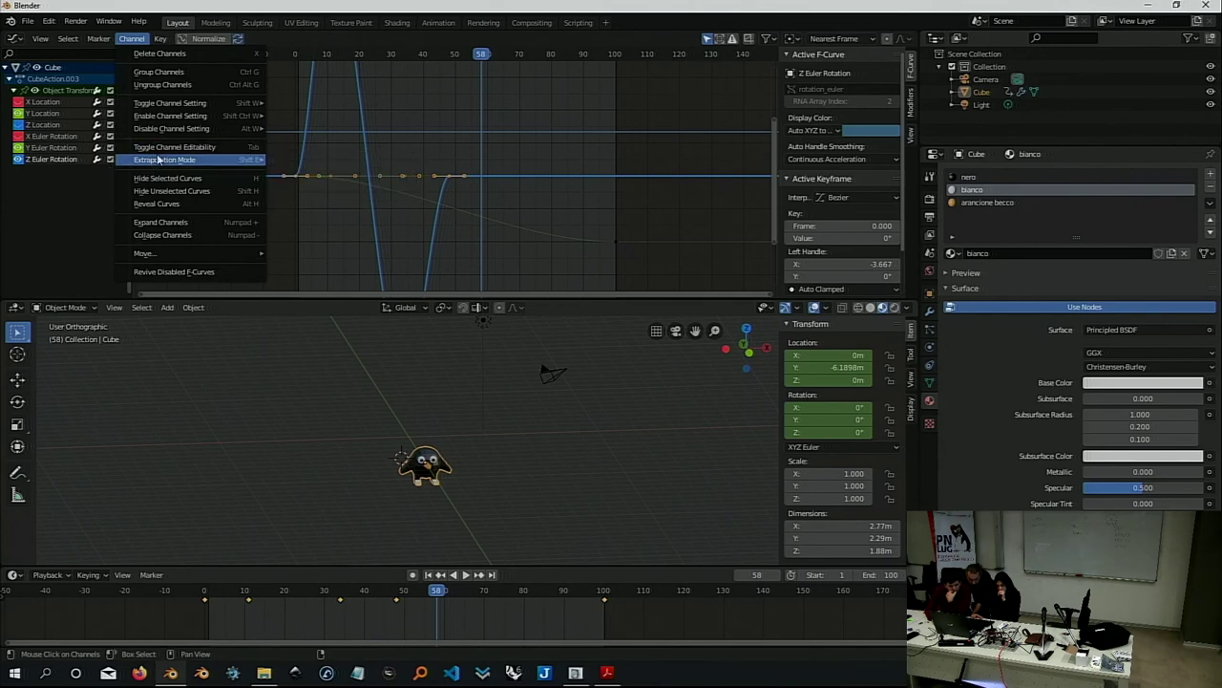
mouse_move(164, 160)
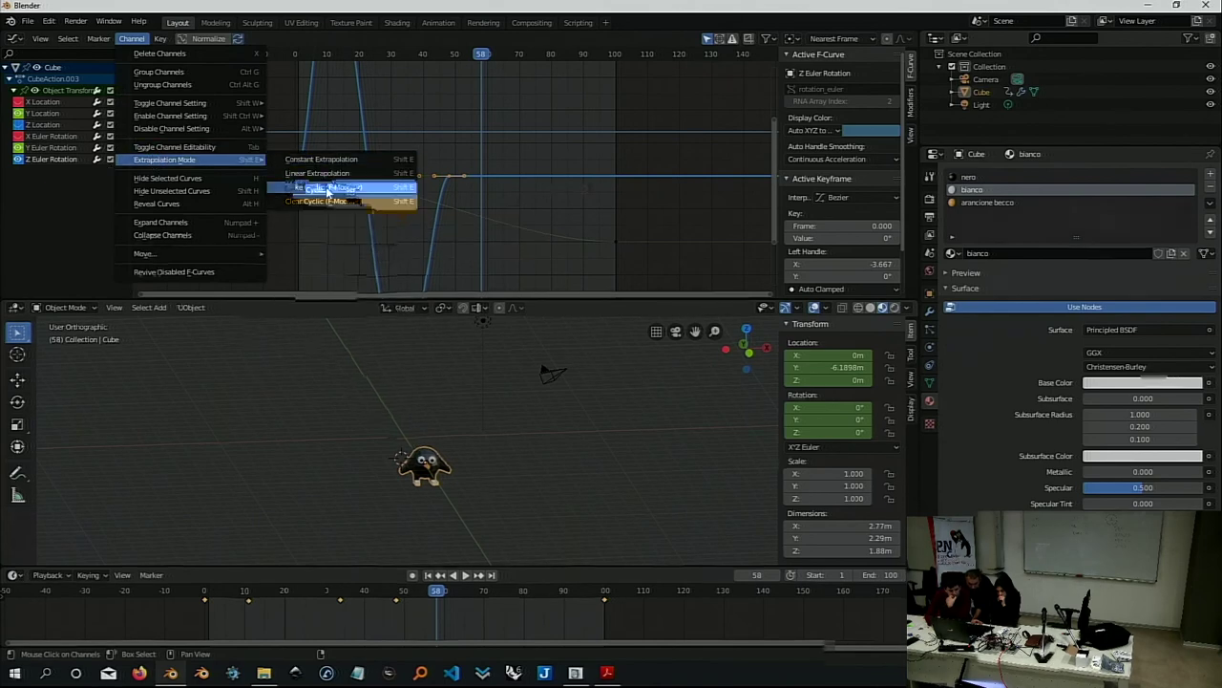
click(326, 187)
scroll(450, 197, down, 3)
scroll(444, 230, down, 2)
scroll(455, 200, down, 2)
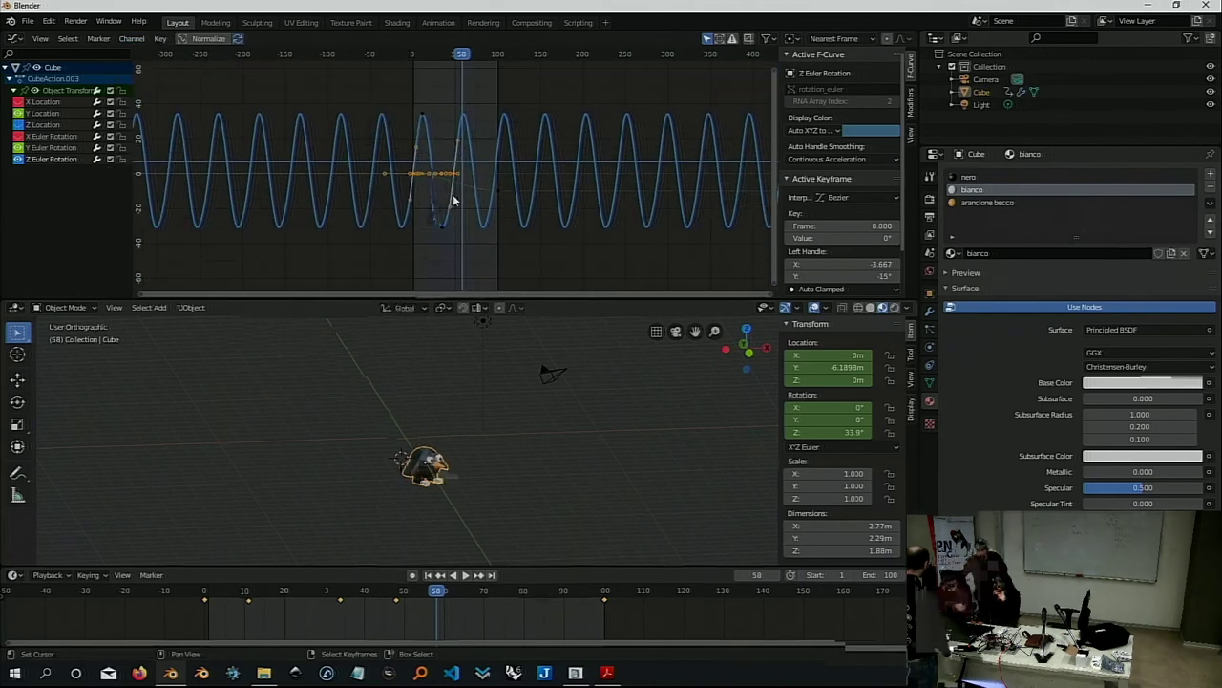
Scale the keyframes horizontally to speed the wobble, cancelling a second scale attempt.
key(s)
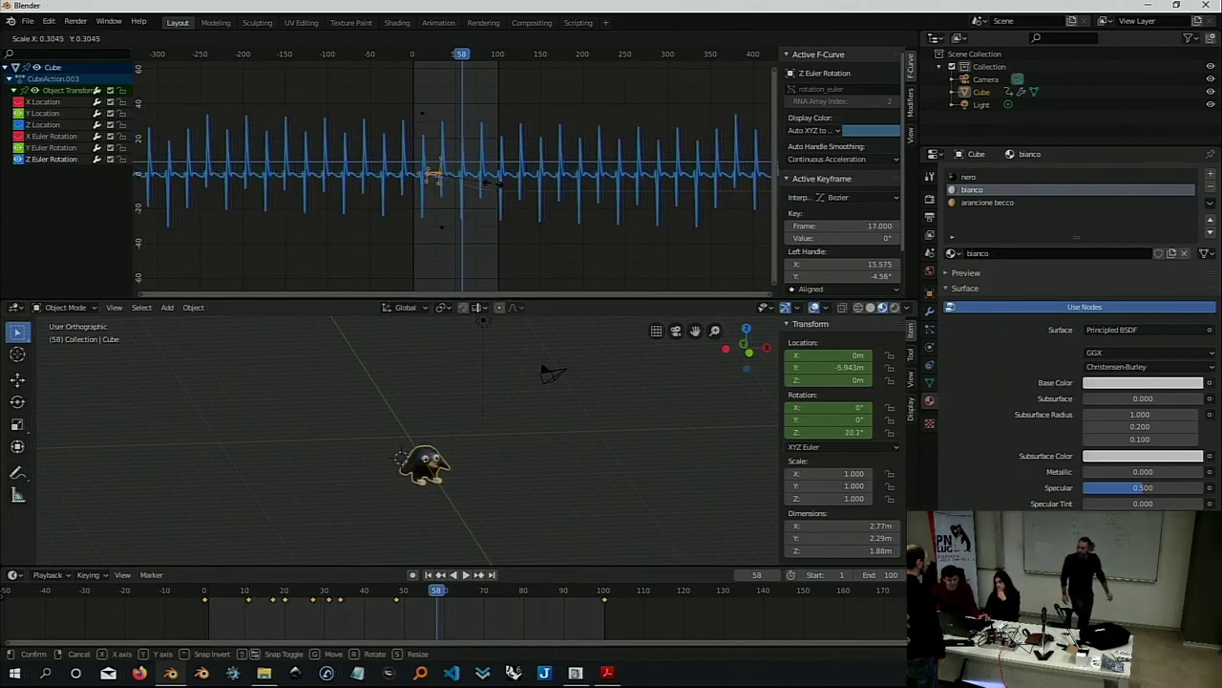
click(465, 178)
scroll(460, 175, up, 4)
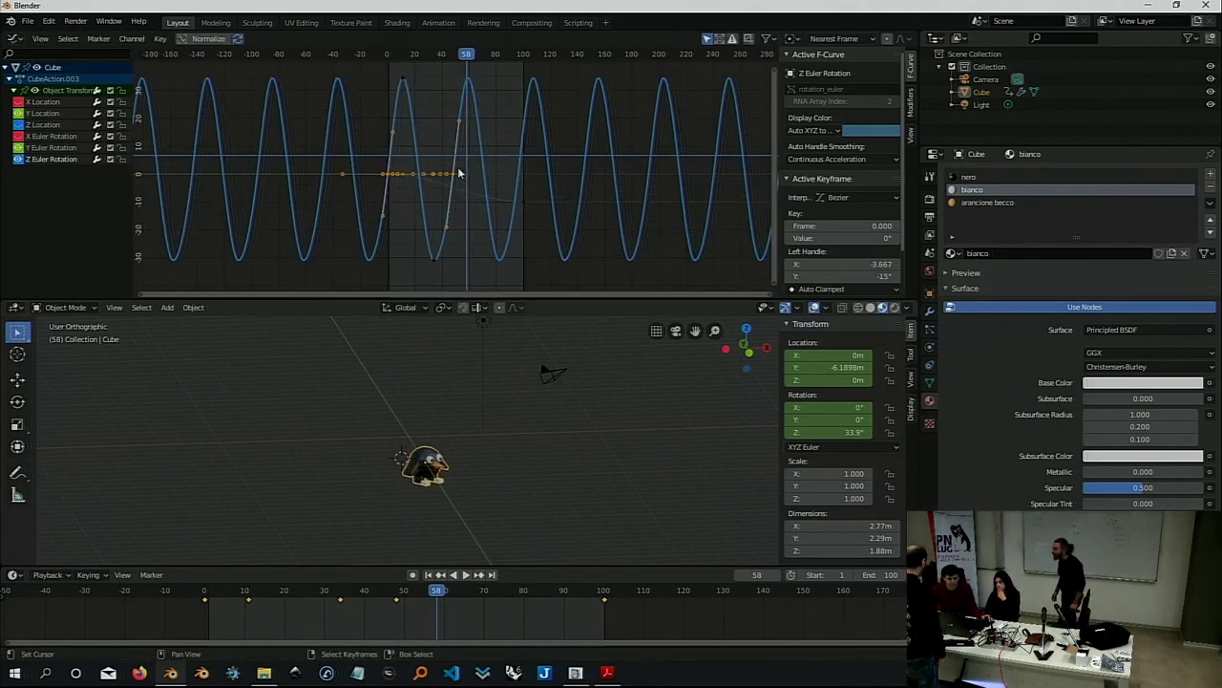
key(s)
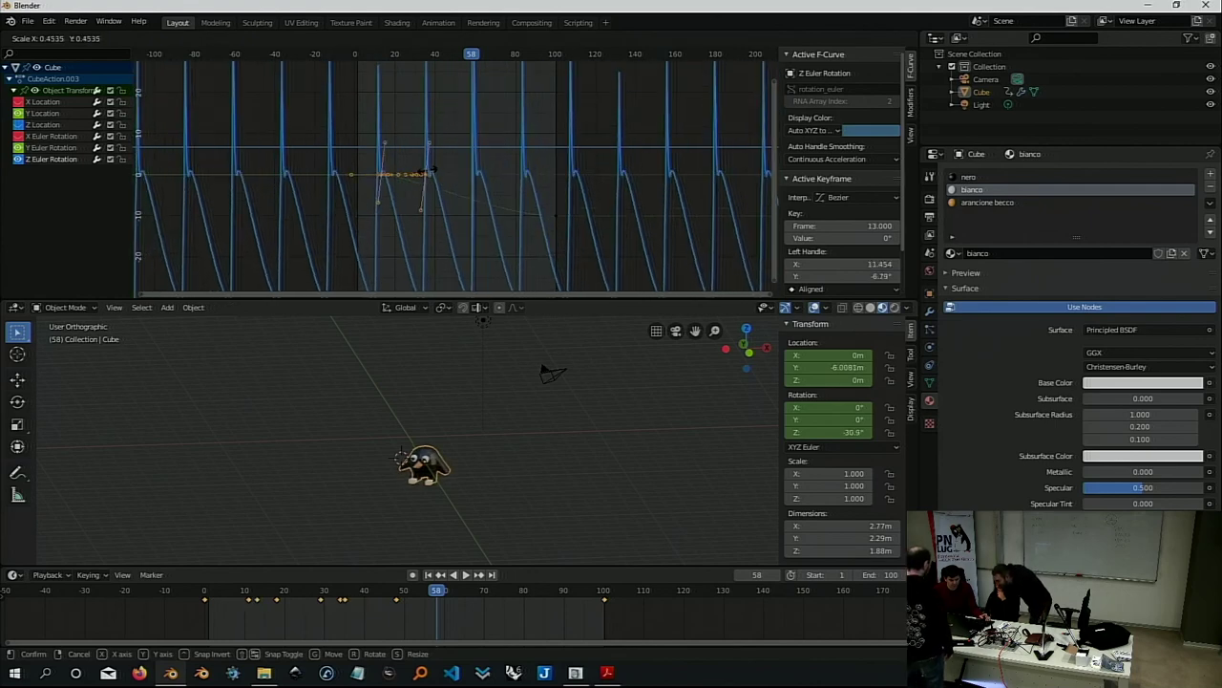
key(Escape)
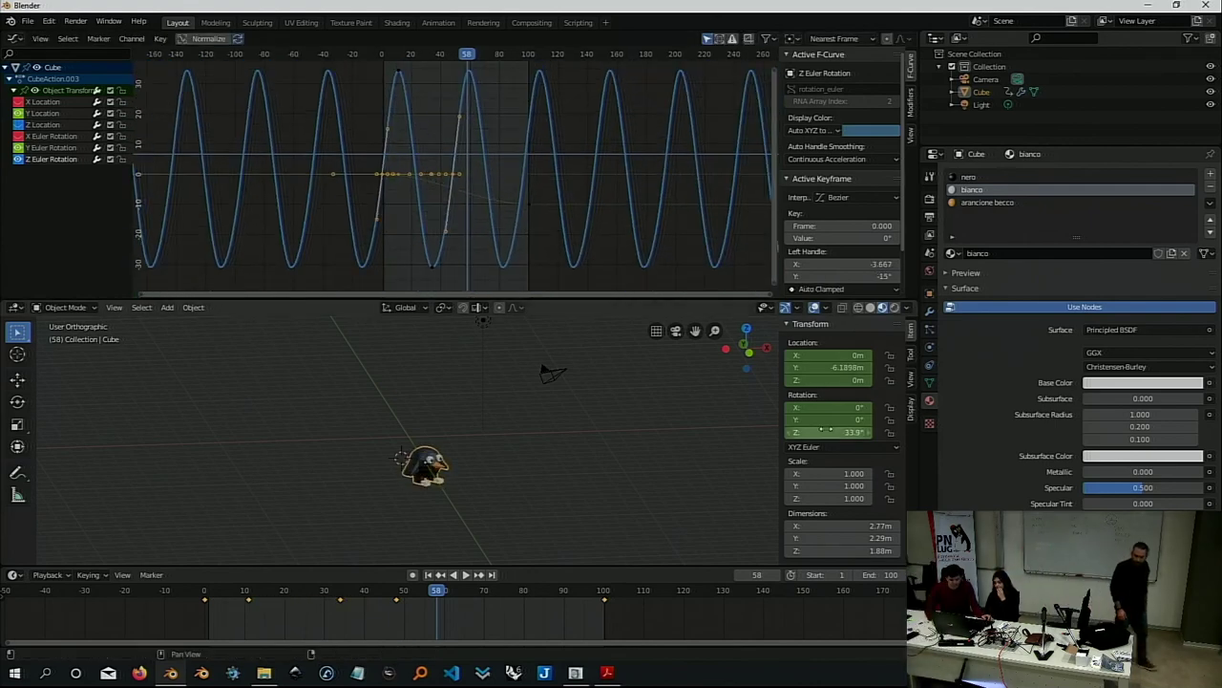
right_click(819, 420)
Clear the rotation keyframes and set Rotation Z to 0°.
click(819, 421)
click(834, 432)
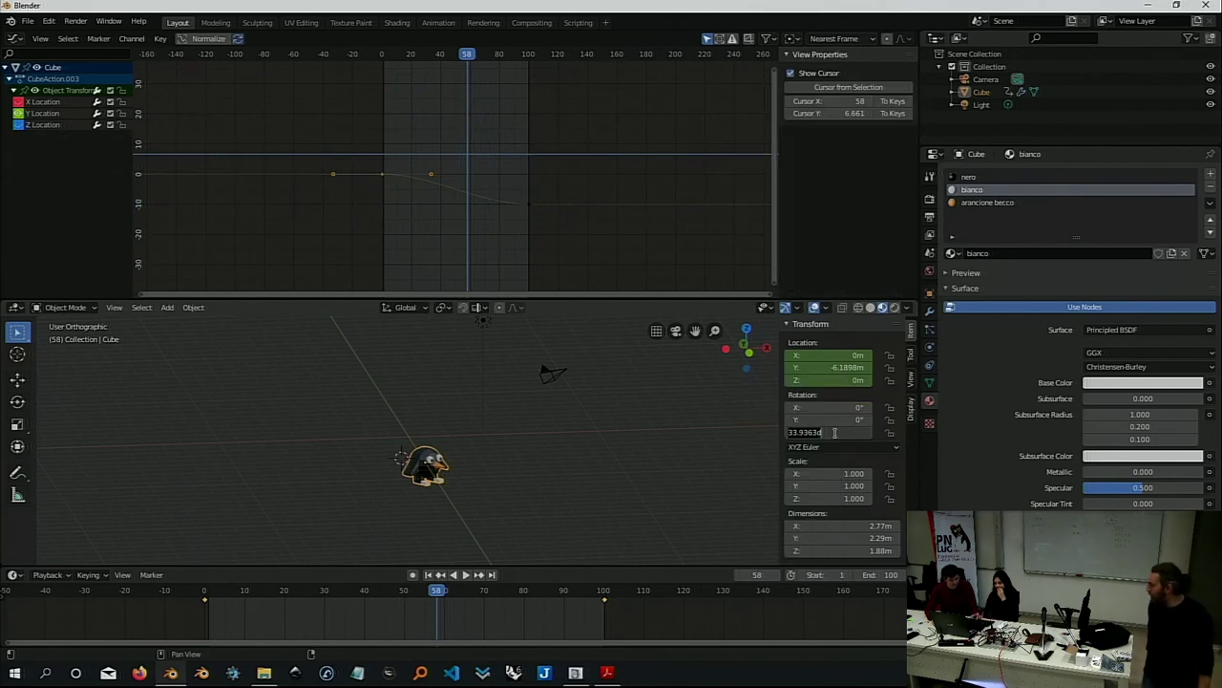
text(0)
key(Return)
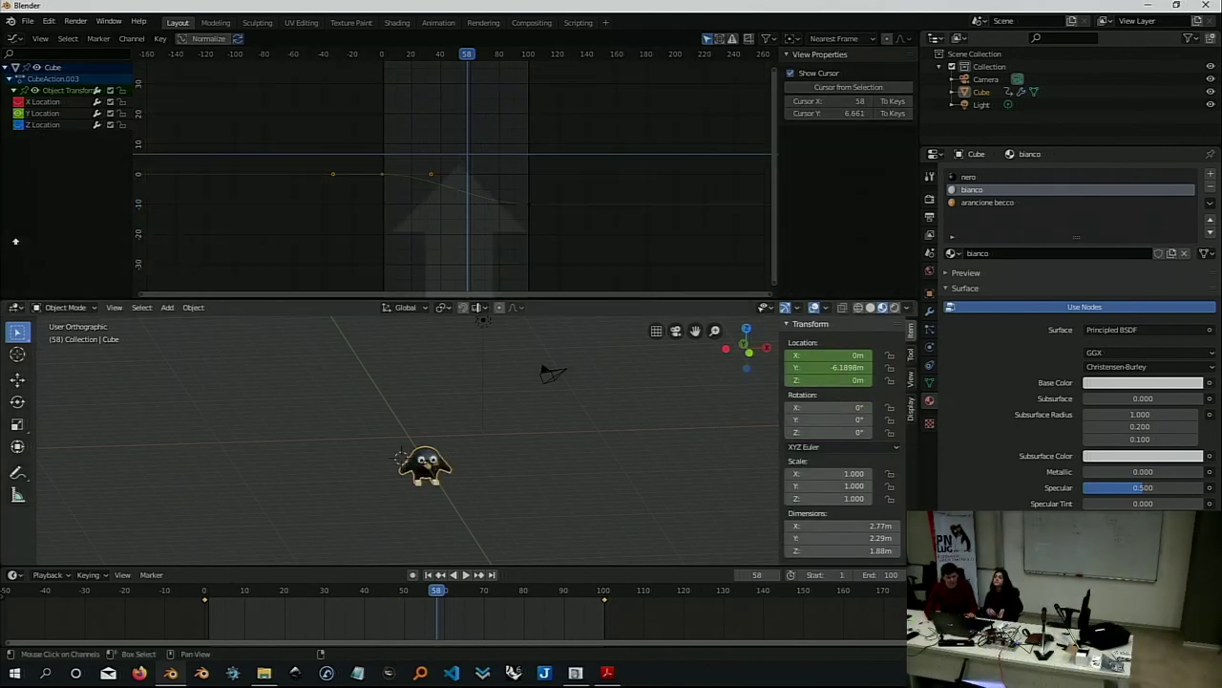
Merge the Graph Editor into the 3D Viewport and return to frame 1.
drag(3, 299, 373, 191)
scroll(467, 287, up, 5)
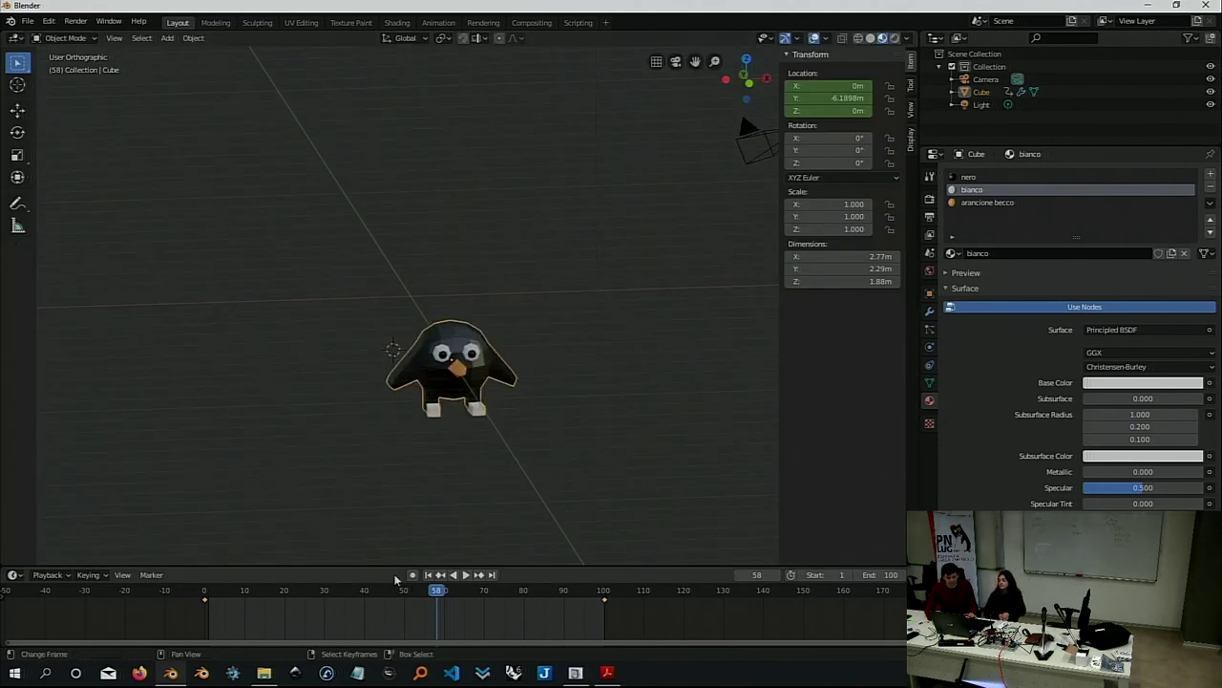
click(429, 575)
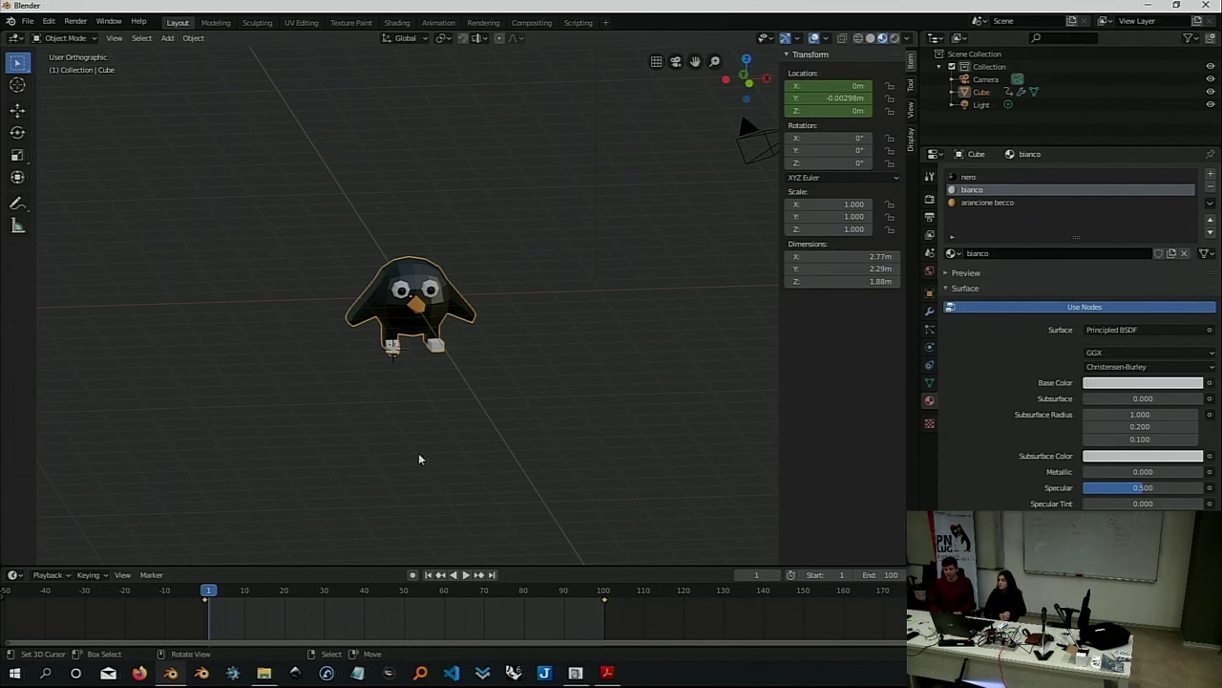
scroll(205, 632, up, 1)
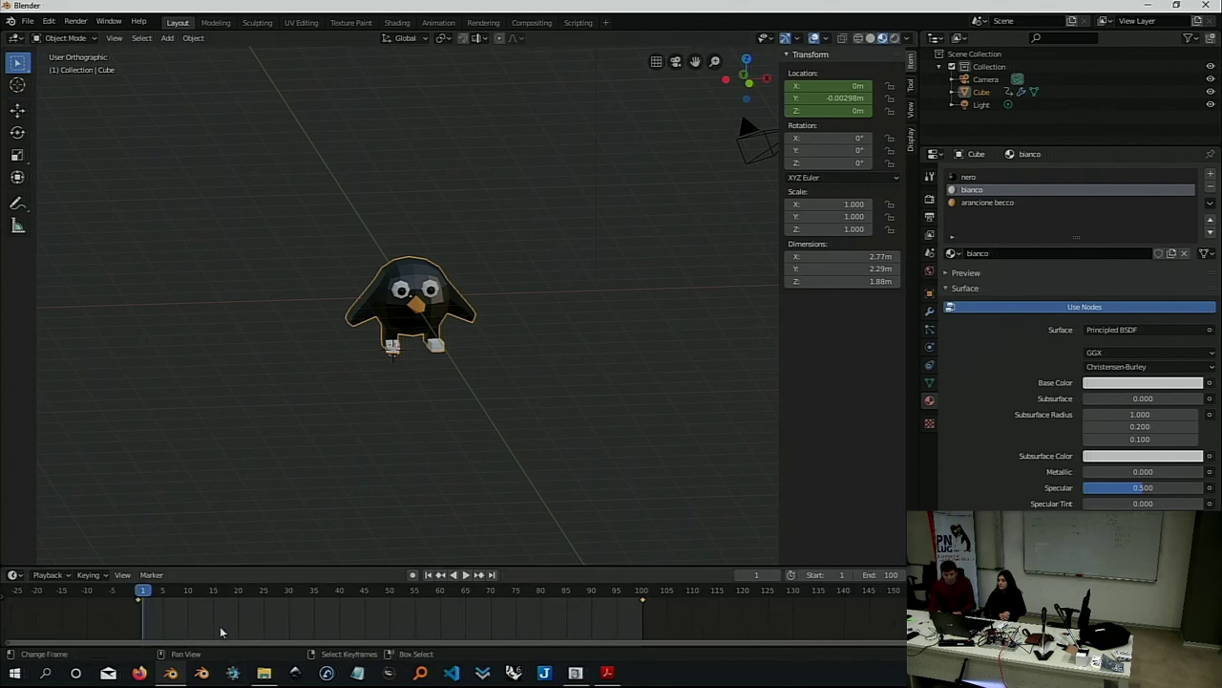
scroll(119, 606, up, 1)
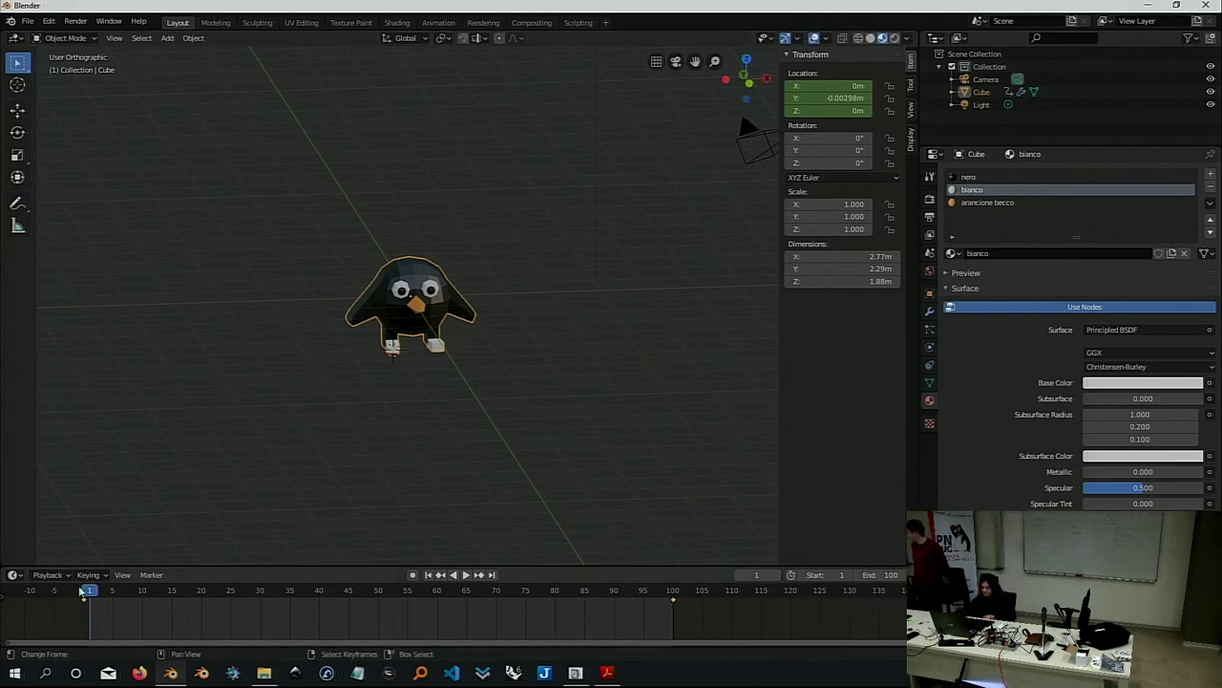
At frame 2, zero the Y rotation and turn the penguin to 38.8° on Z.
drag(91, 598, 96, 598)
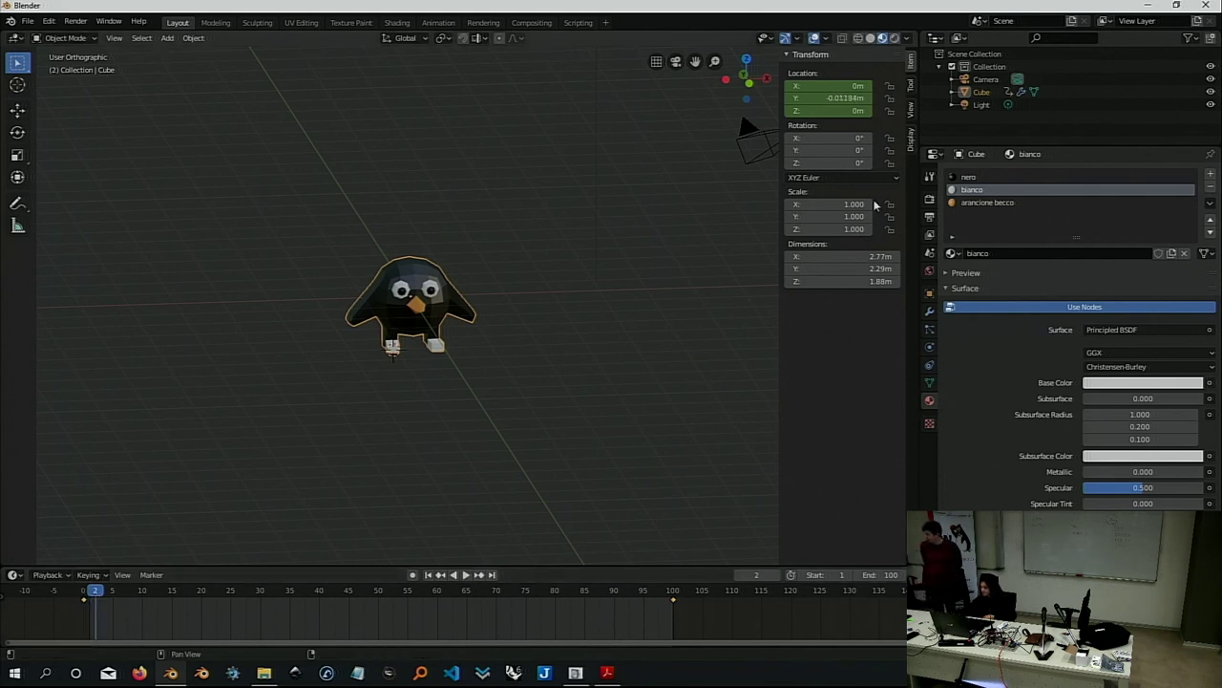
click(853, 149)
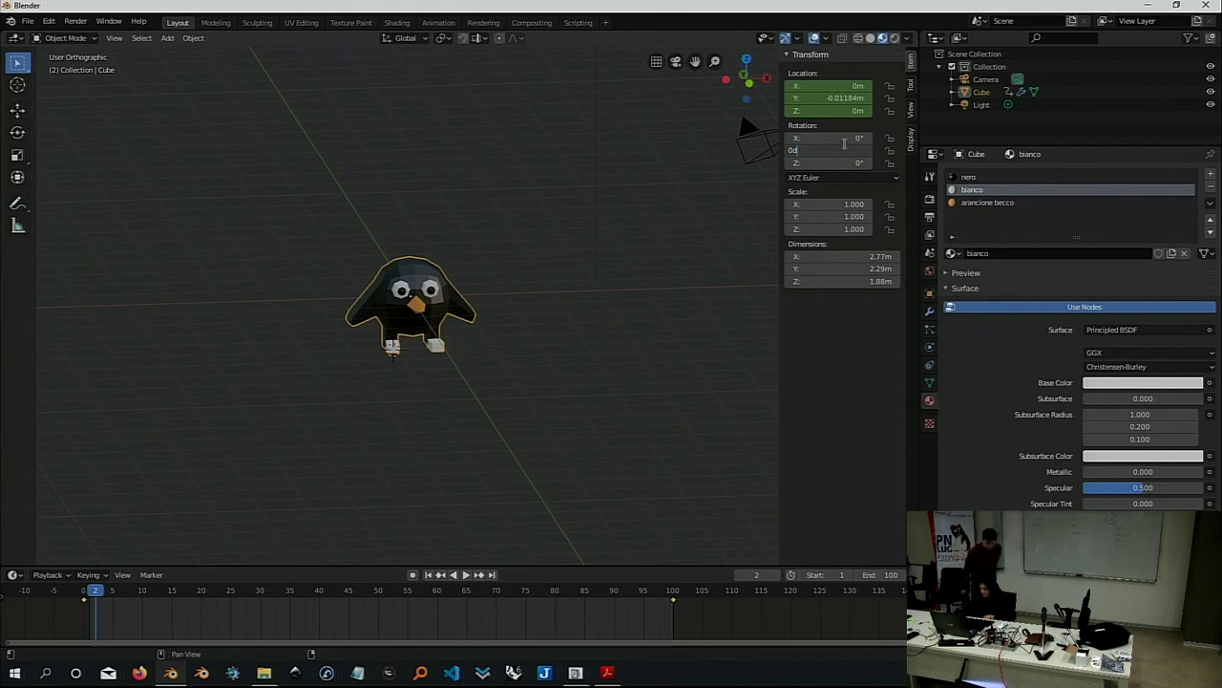
key(Return)
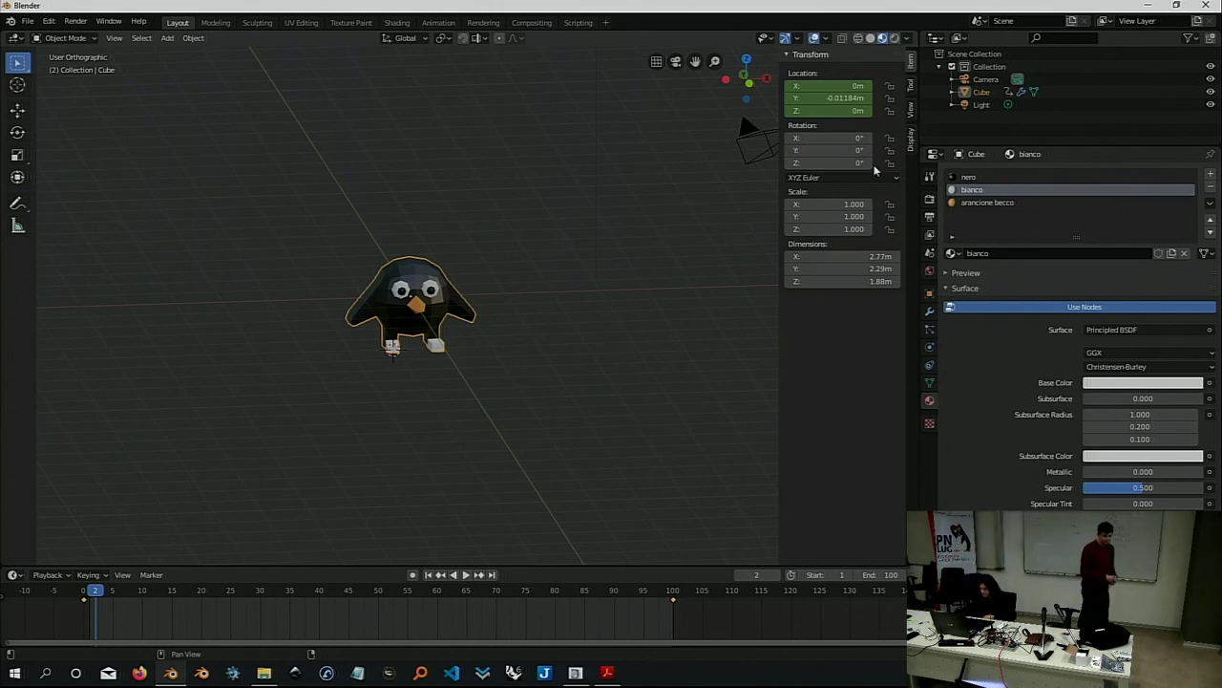
mouse_move(868, 164)
mouse_down()
mouse_move(846, 163)
mouse_move(859, 163)
mouse_up()
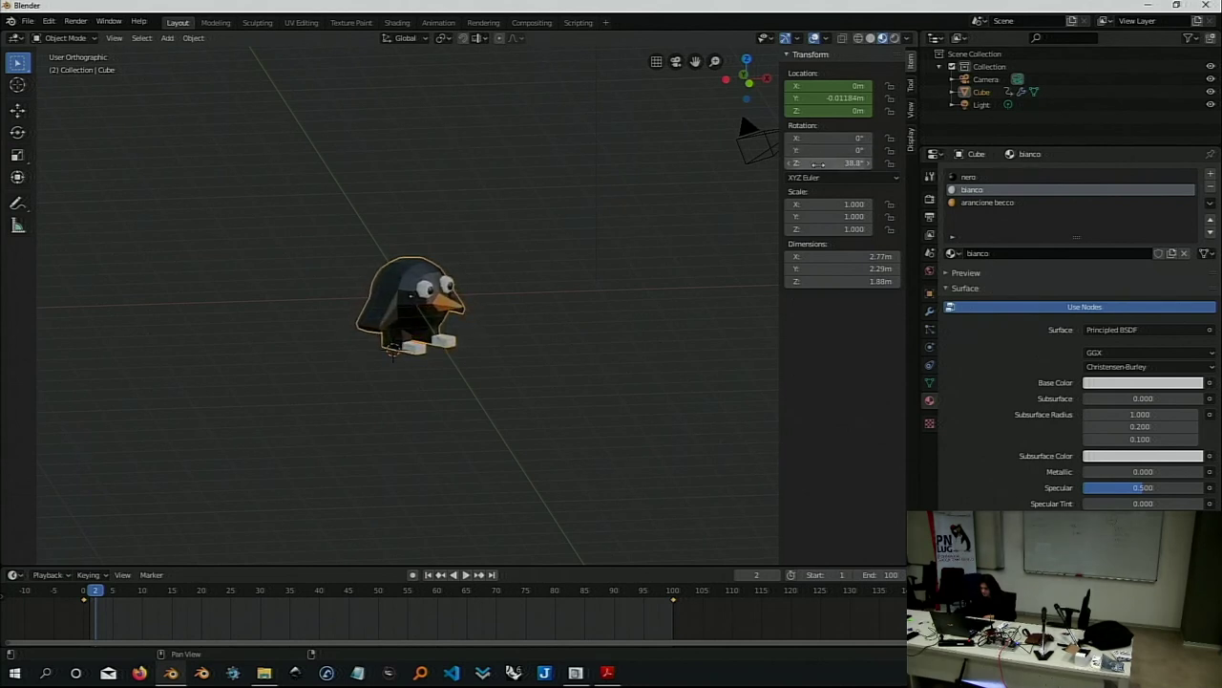
drag(860, 163, 871, 164)
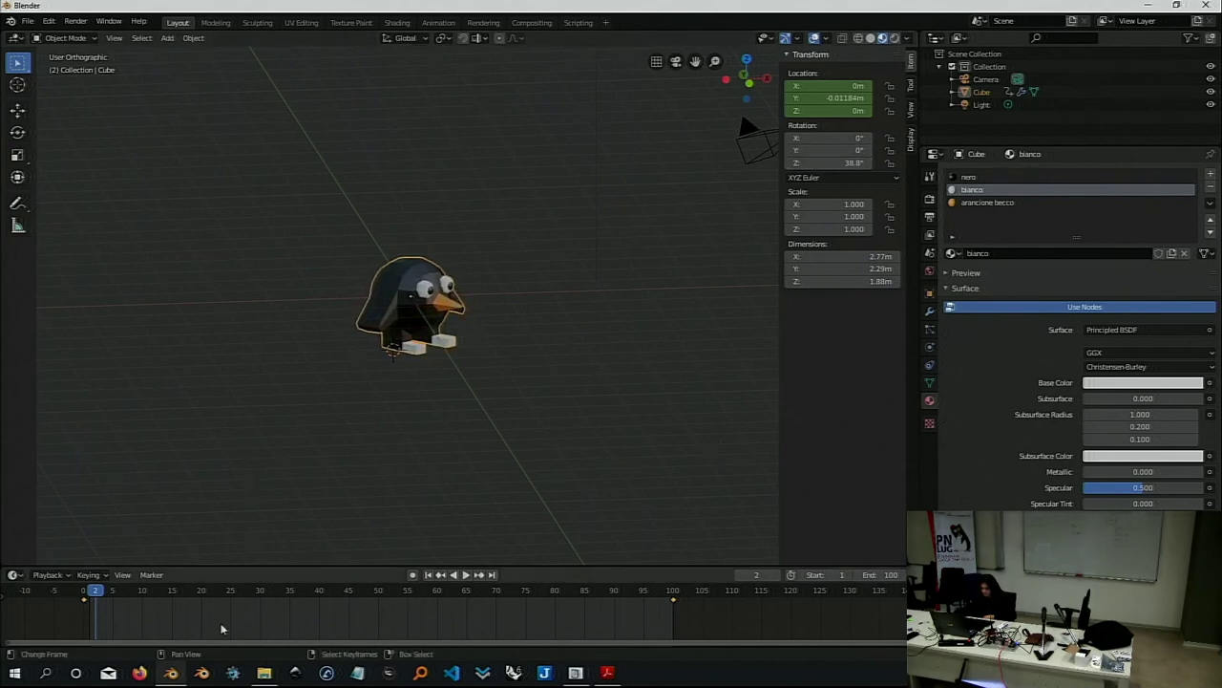
At frame 4, key rotation and scale with Z at -23.4°, then play the animation.
click(103, 592)
click(108, 592)
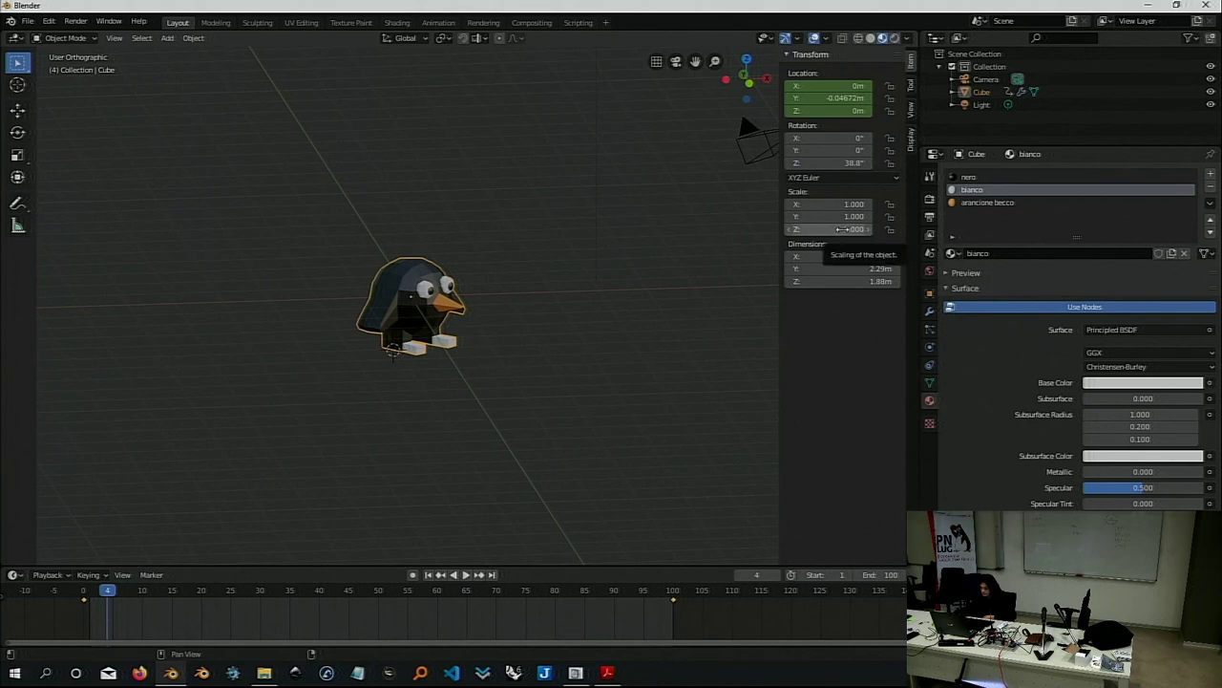
drag(842, 163, 840, 163)
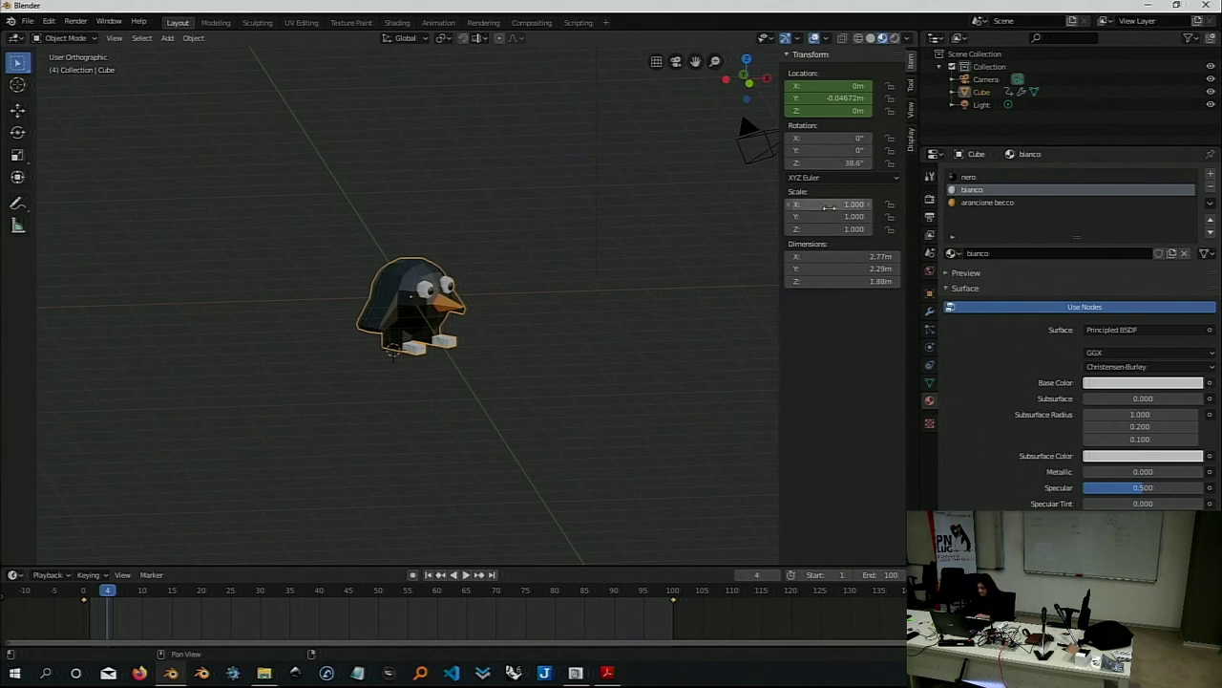
key(i)
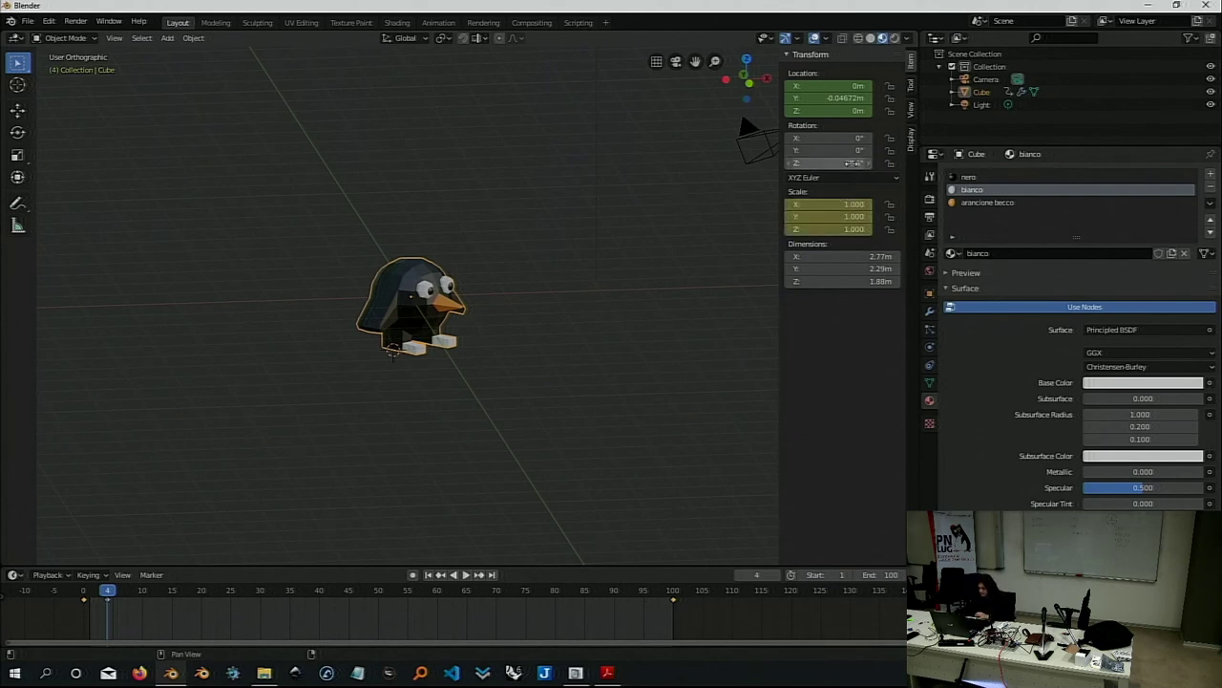
mouse_move(850, 164)
mouse_down()
mouse_move(864, 162)
mouse_move(821, 163)
mouse_move(876, 176)
mouse_up()
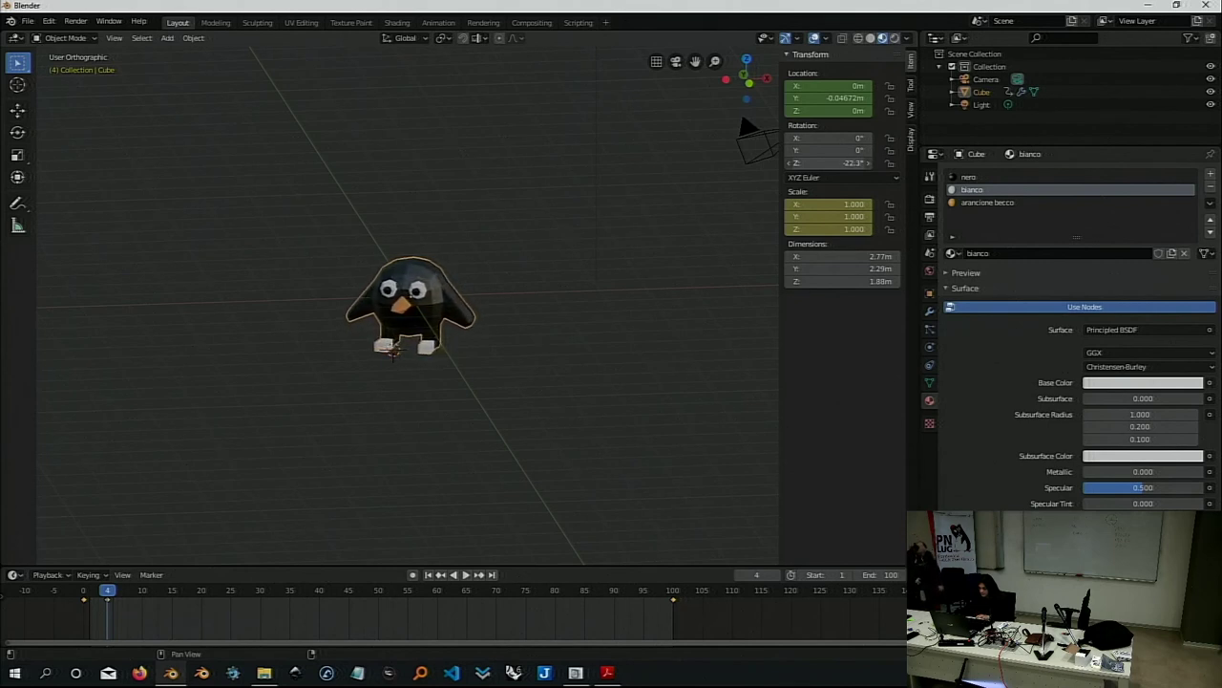
key(i)
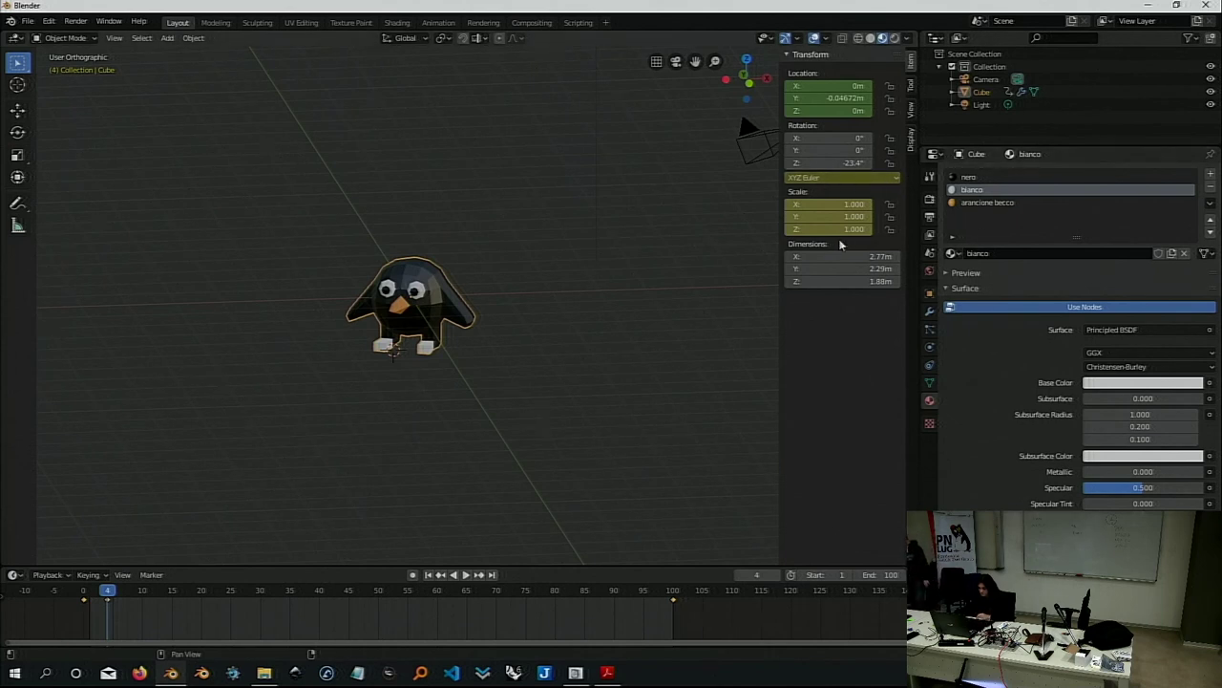
drag(832, 230, 840, 231)
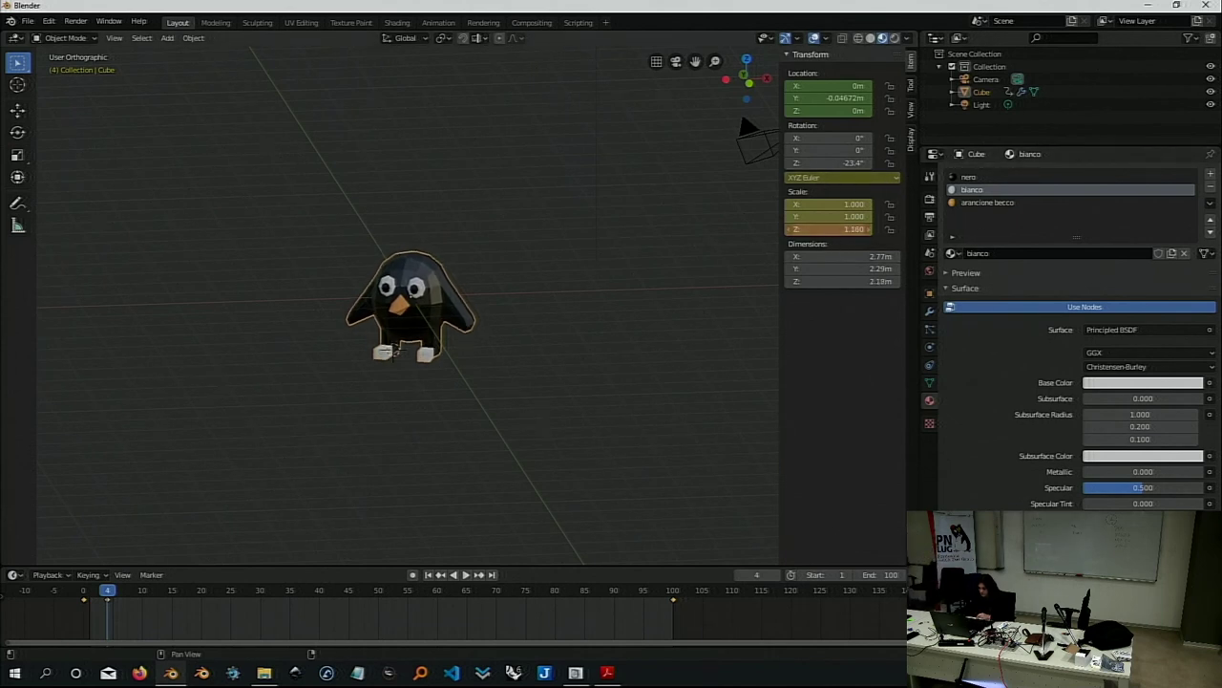
key(ctrl+z)
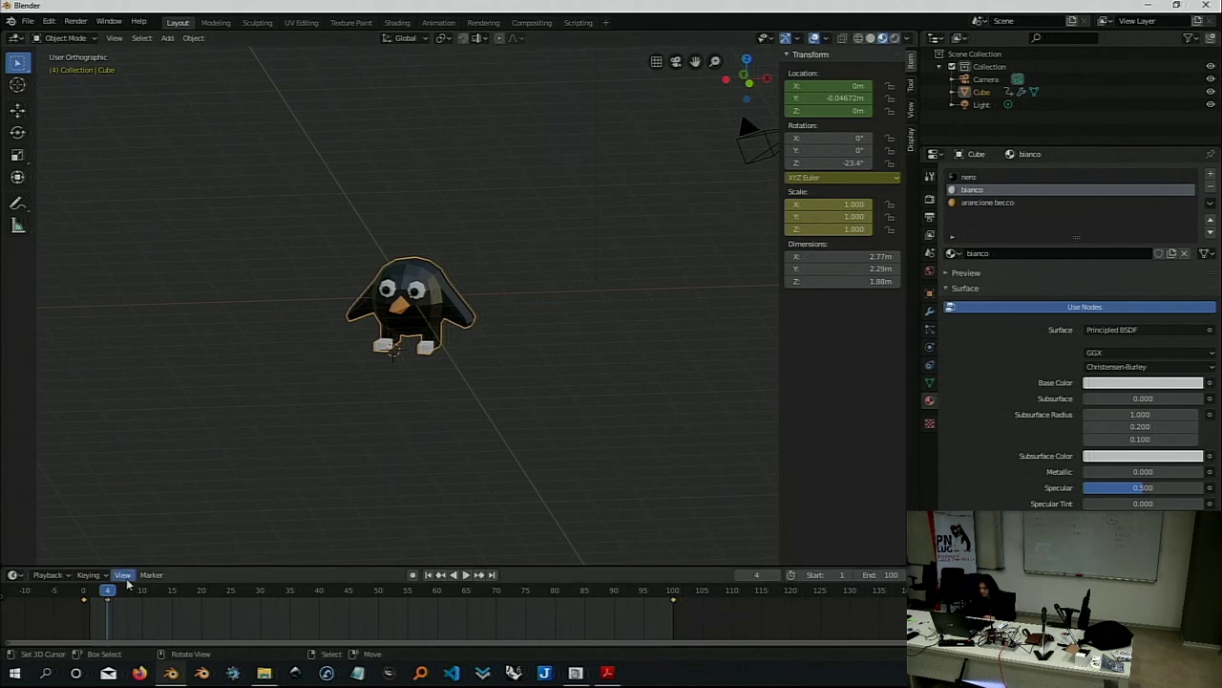
key(space)
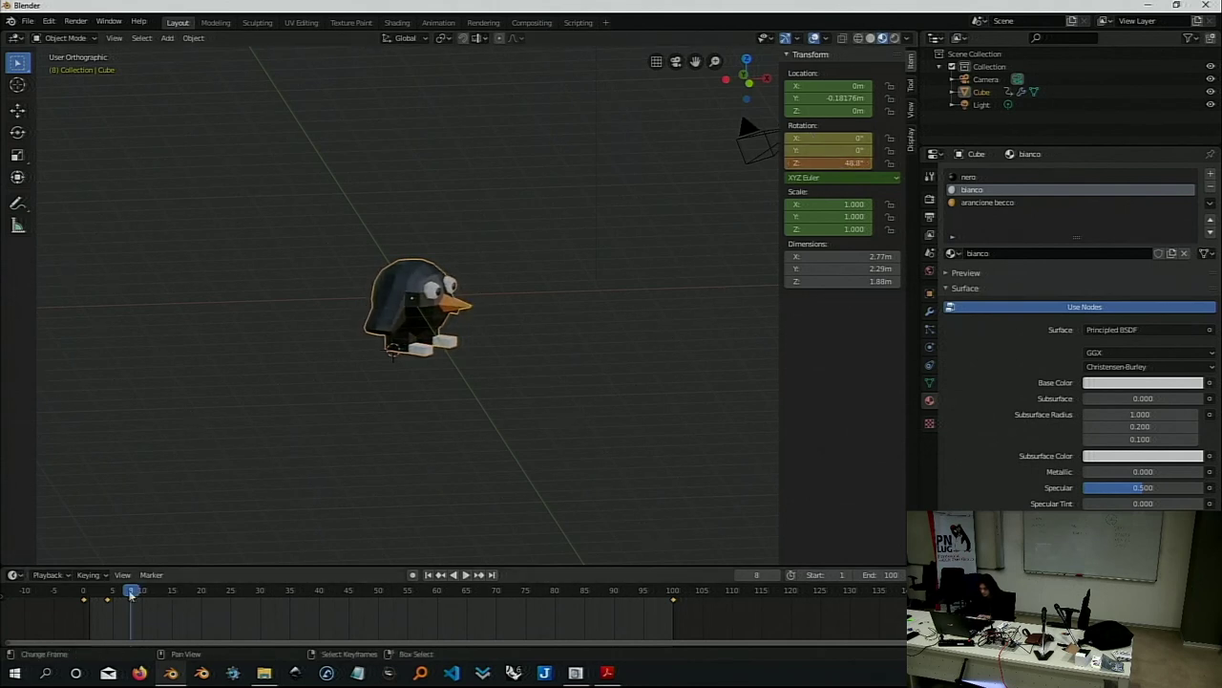
Move to frame 16, turn Rotation Z back to 0°, and play the animation.
drag(132, 593, 138, 593)
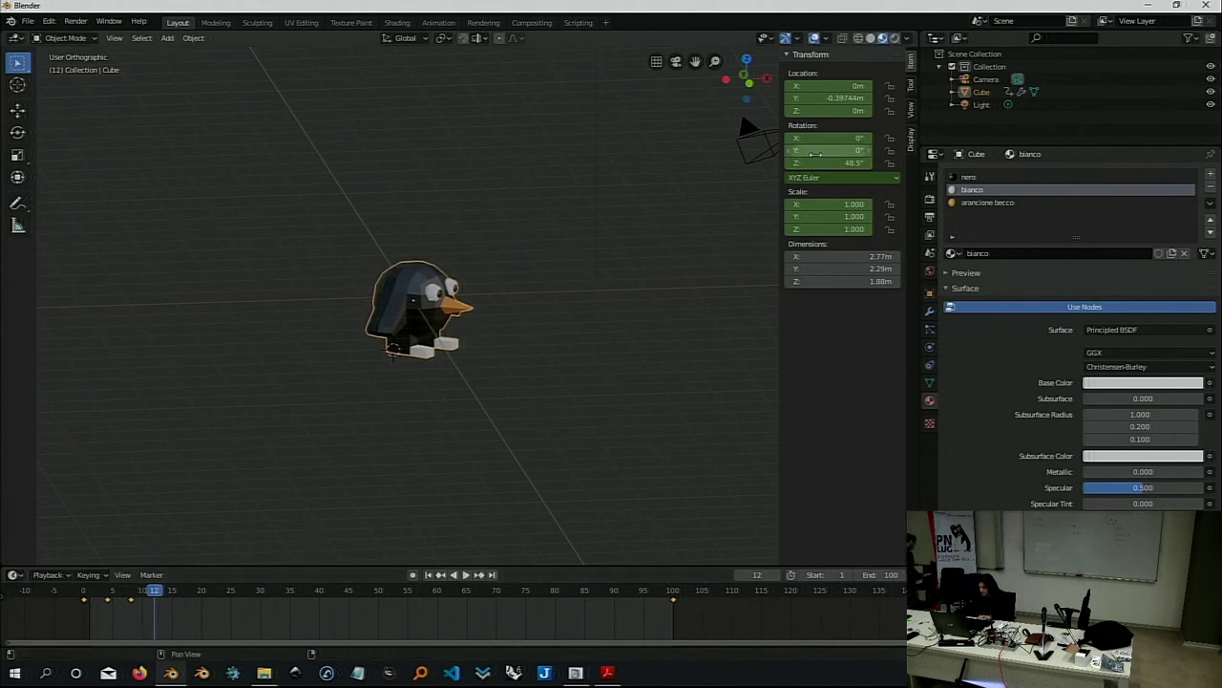
drag(831, 163, 791, 163)
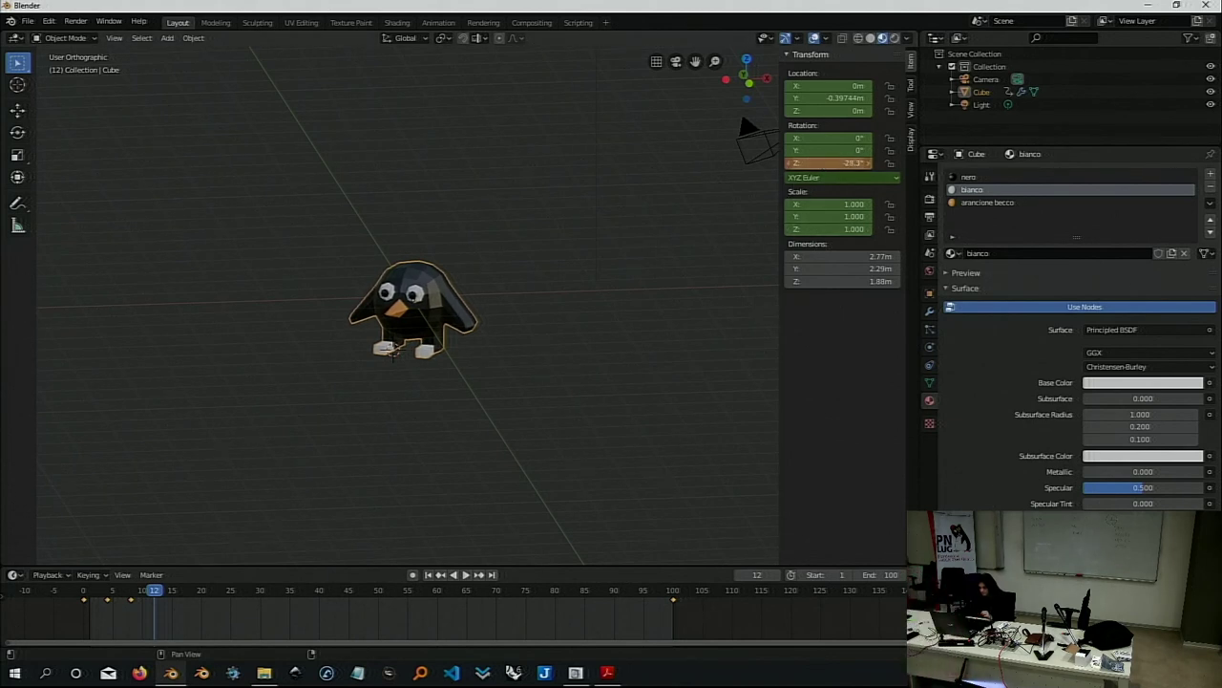
key(space)
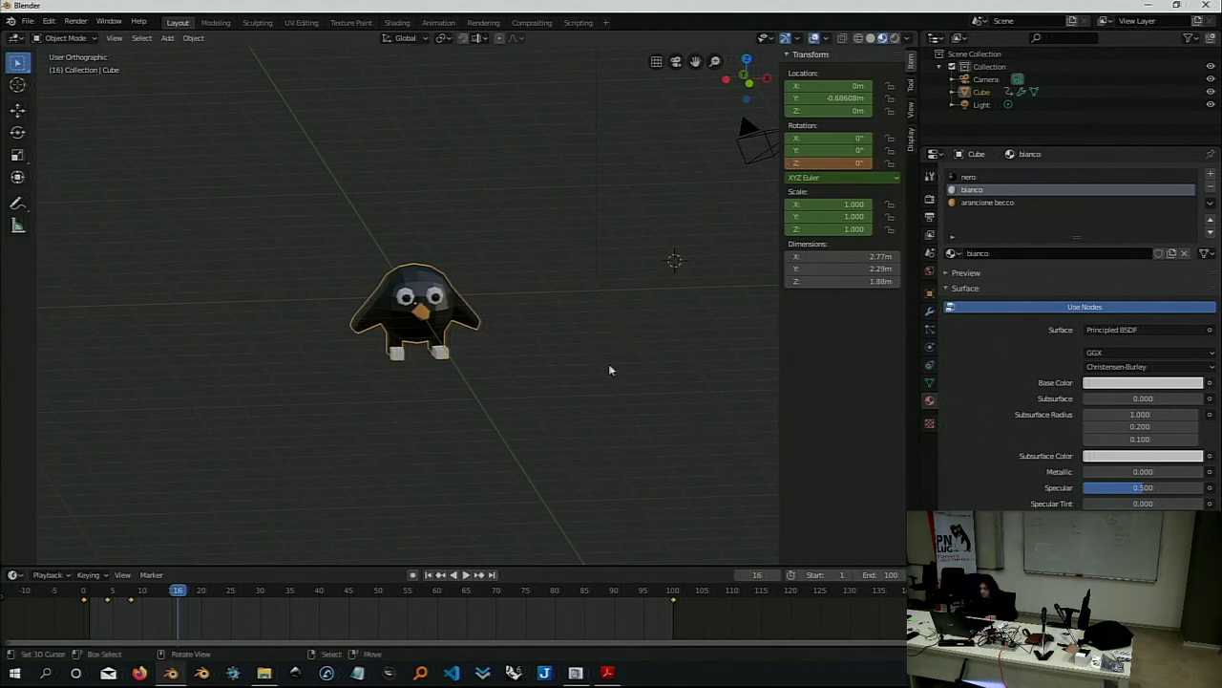
right_click(580, 396)
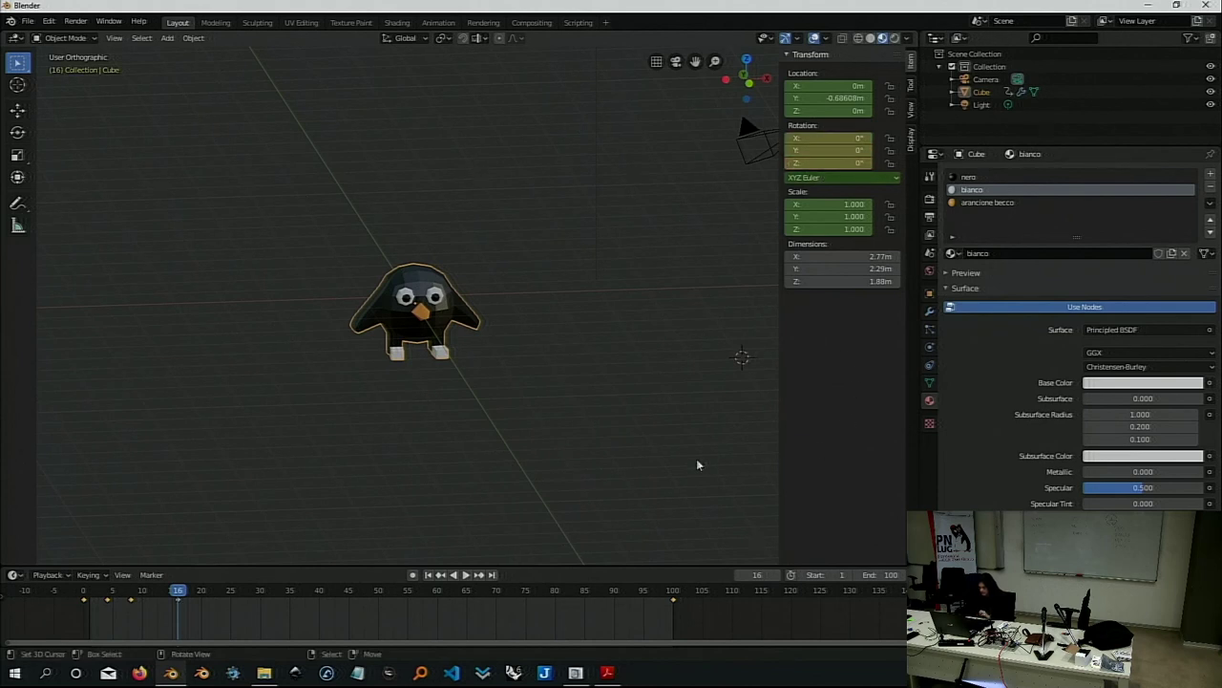
click(465, 576)
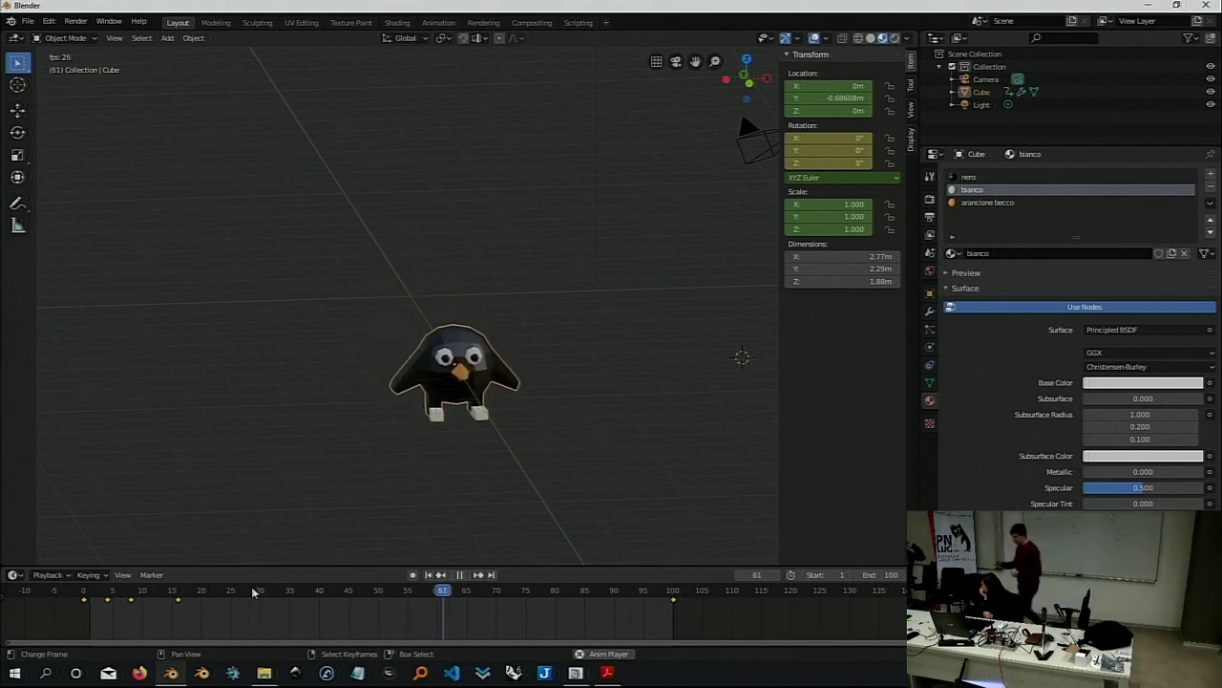
Stop playback and move the playhead back to frame 0.
click(470, 586)
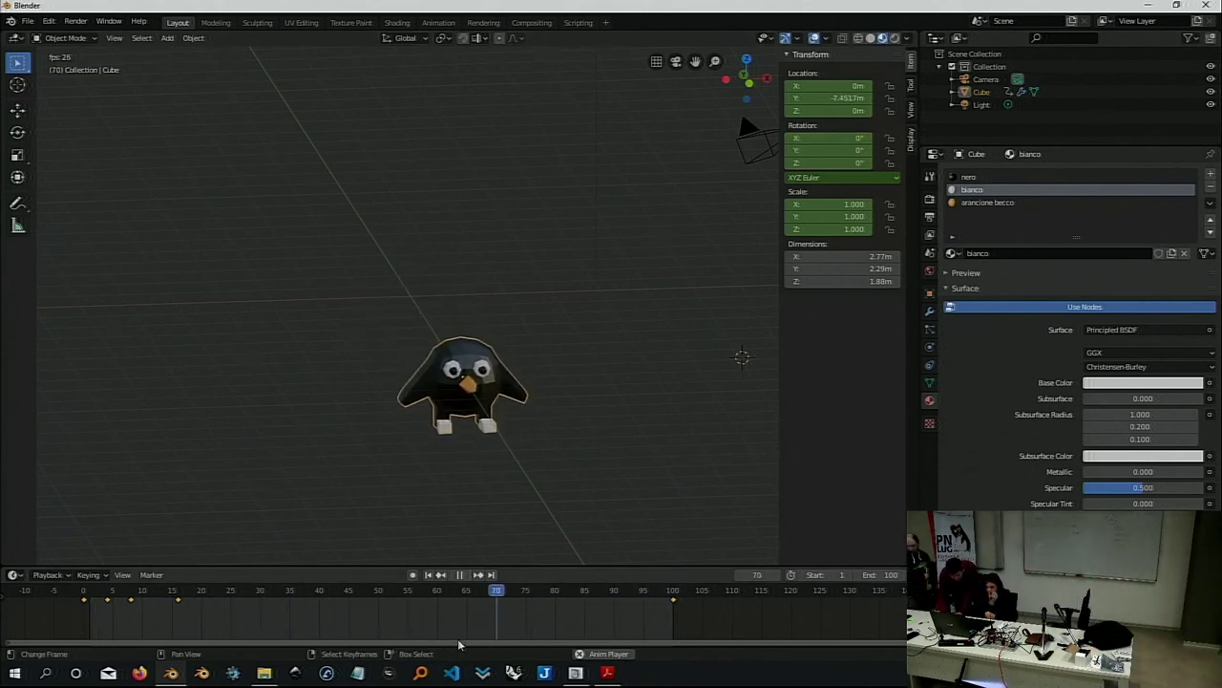
key(space)
click(430, 575)
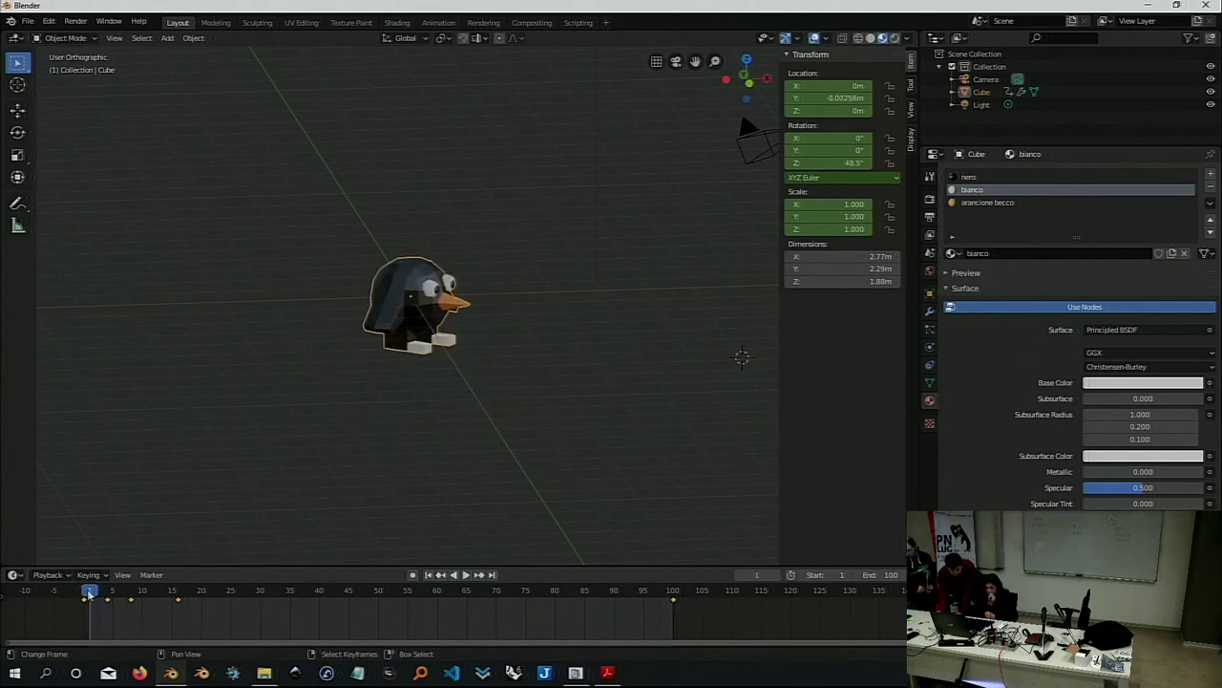
key(space)
mouse_move(89, 592)
mouse_down()
mouse_move(108, 592)
mouse_move(87, 604)
mouse_up()
key(space)
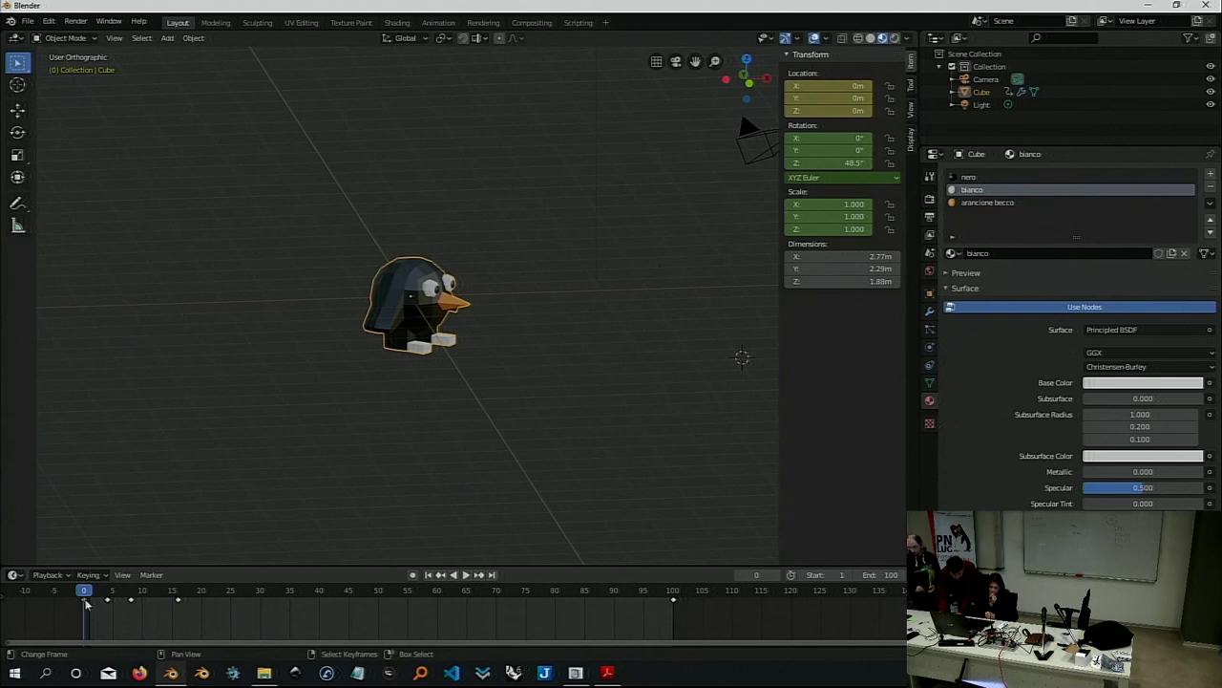
Play the penguin animation from frame 1 to review the current wobble.
scroll(85, 603, up, 3)
mouse_move(115, 611)
middle_down()
mouse_move(339, 630)
mouse_move(409, 598)
middle_up()
scroll(339, 626, down, 5)
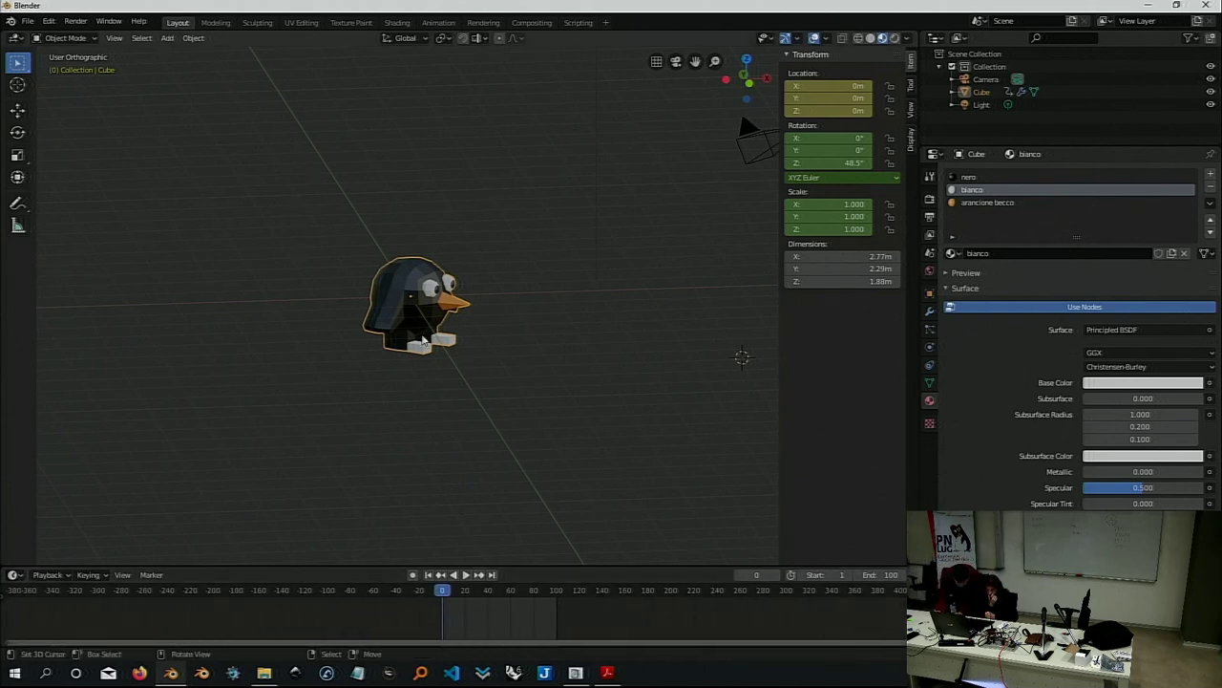
scroll(438, 413, up, 6)
scroll(449, 401, down, 3)
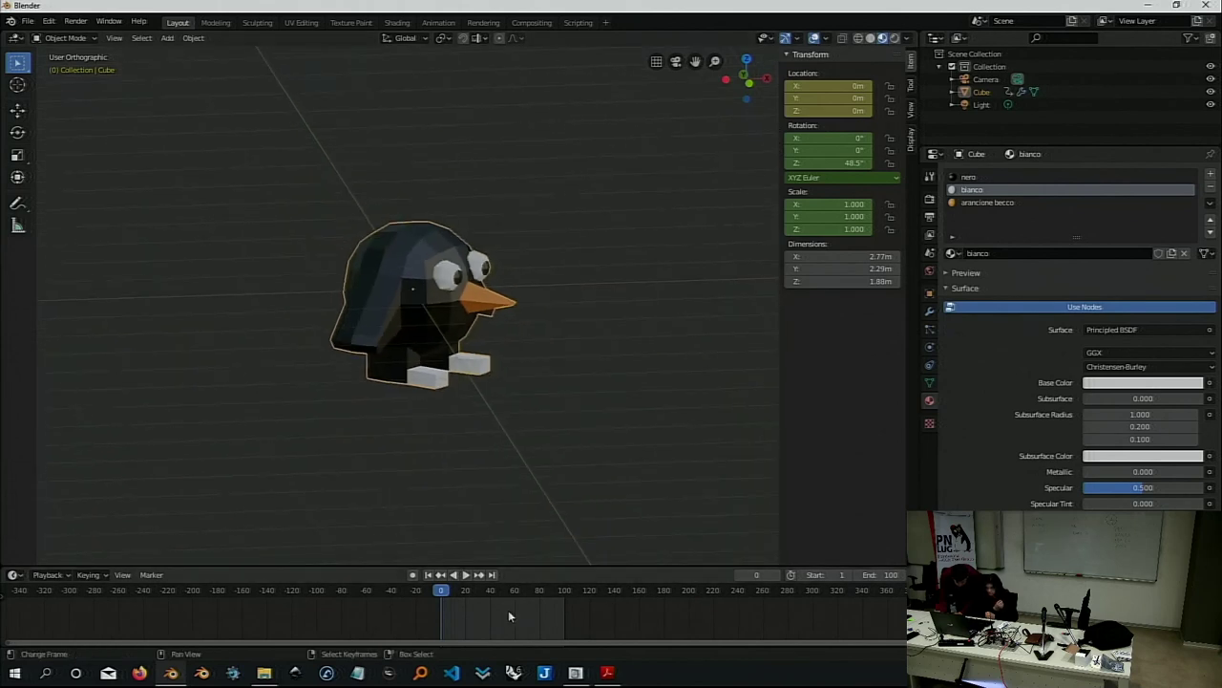
click(429, 577)
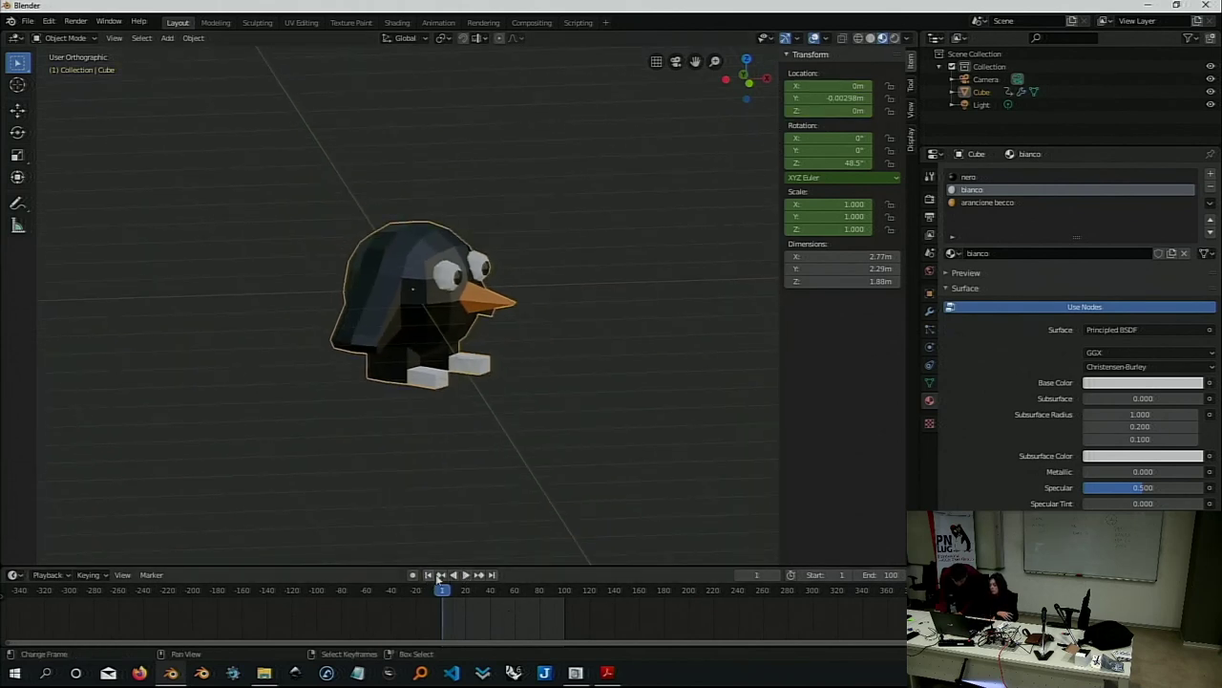
click(468, 574)
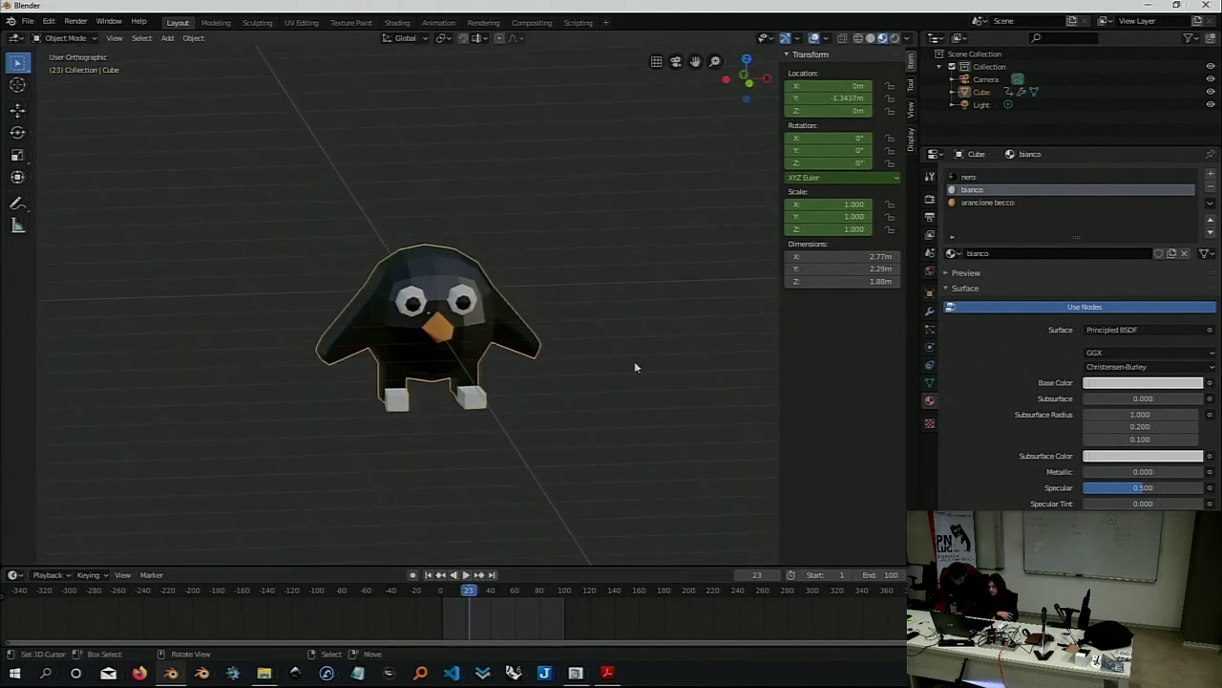
scroll(449, 283, down, 8)
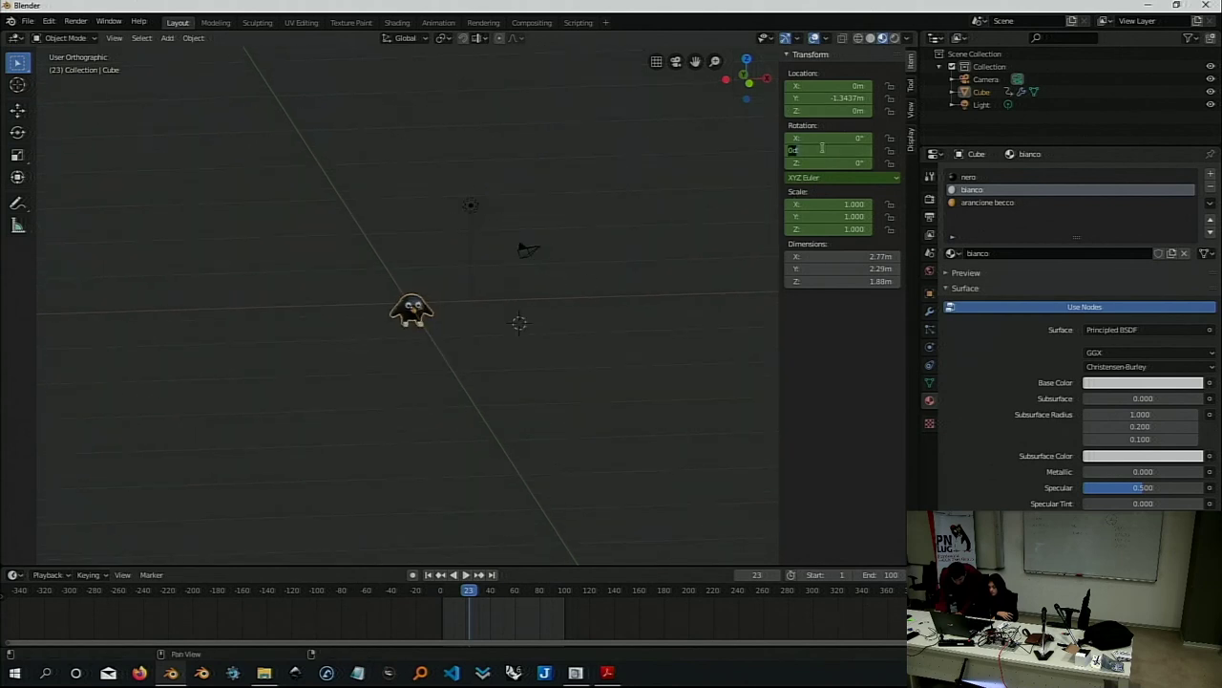
scroll(559, 606, up, 2)
scroll(466, 609, up, 2)
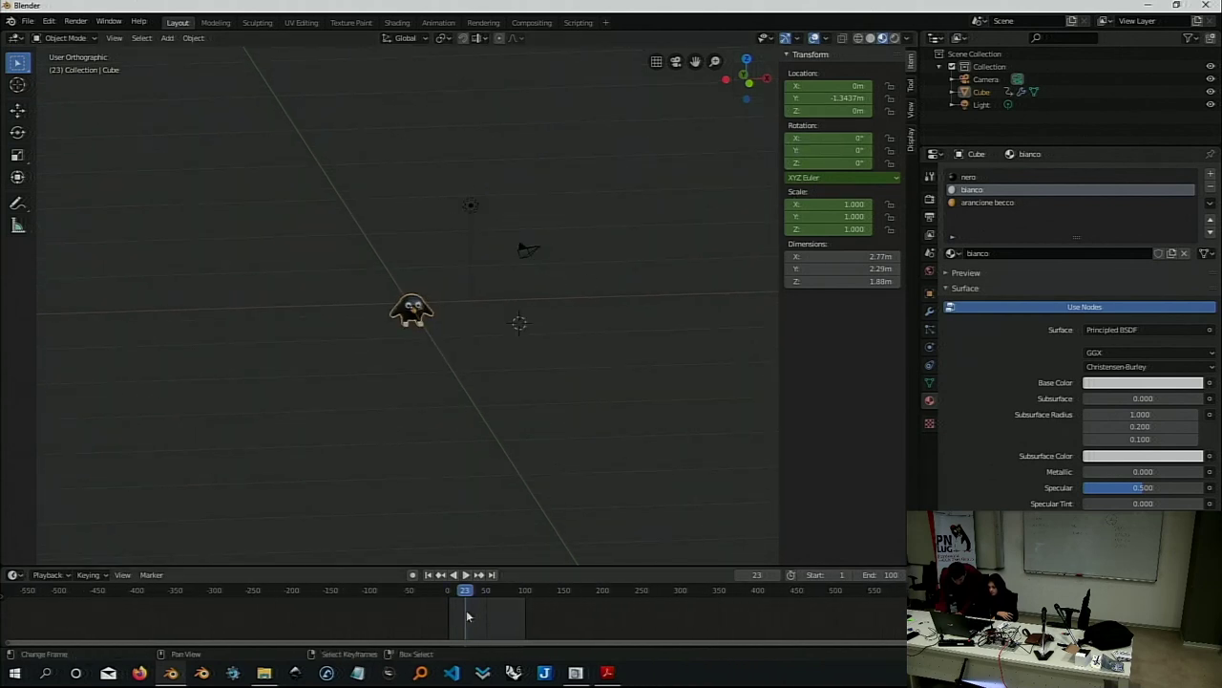
scroll(418, 303, up, 4)
scroll(417, 304, up, 3)
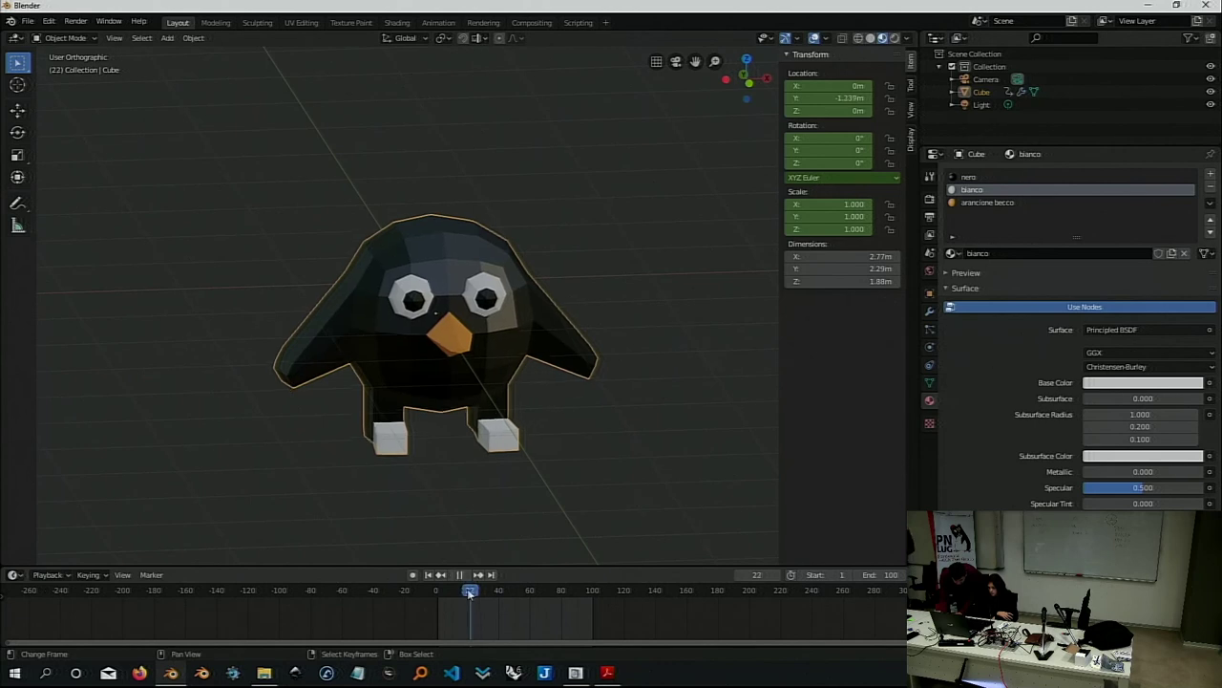
Key a -31° Z rotation at frame 31, preview it, and set Z to 0° at frame 39.
click(439, 592)
drag(439, 592, 484, 594)
drag(819, 164, 788, 164)
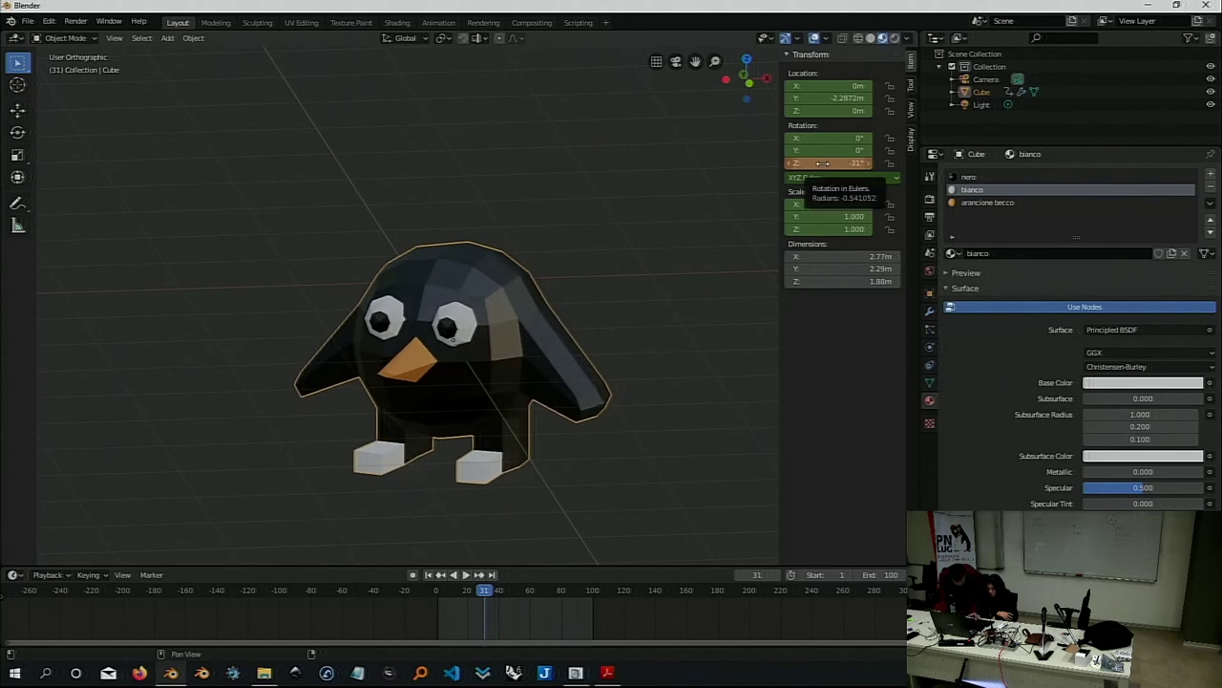
key(i)
key(space)
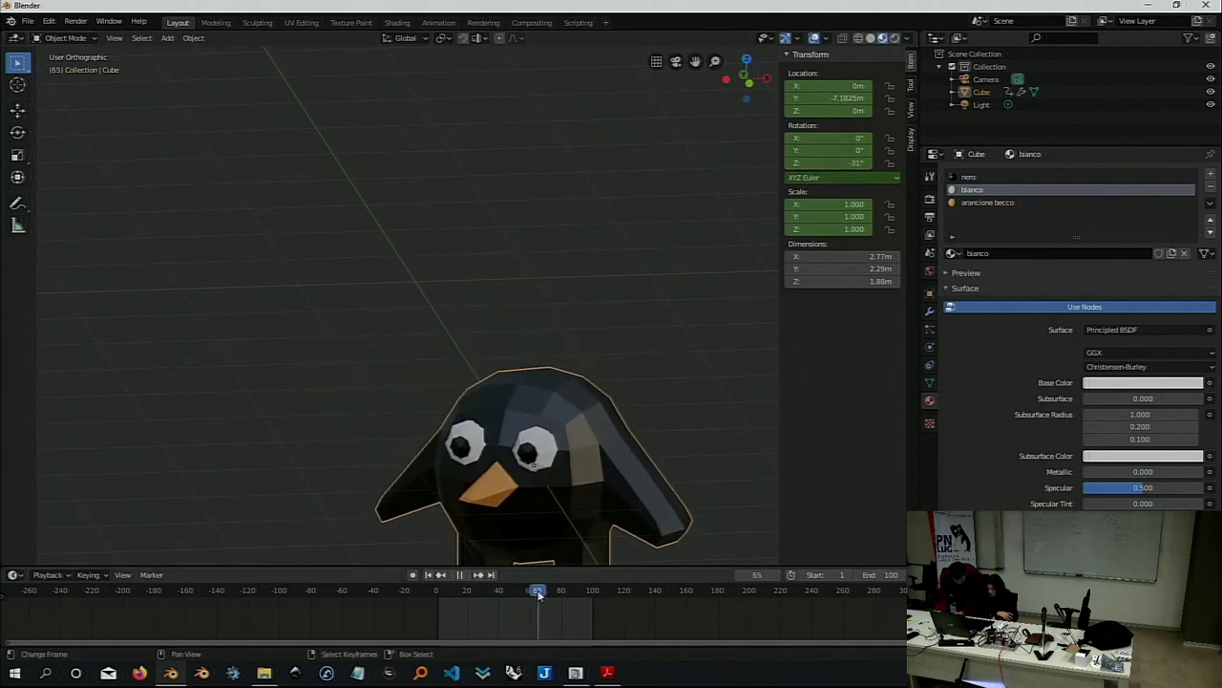
drag(538, 592, 496, 592)
key(space)
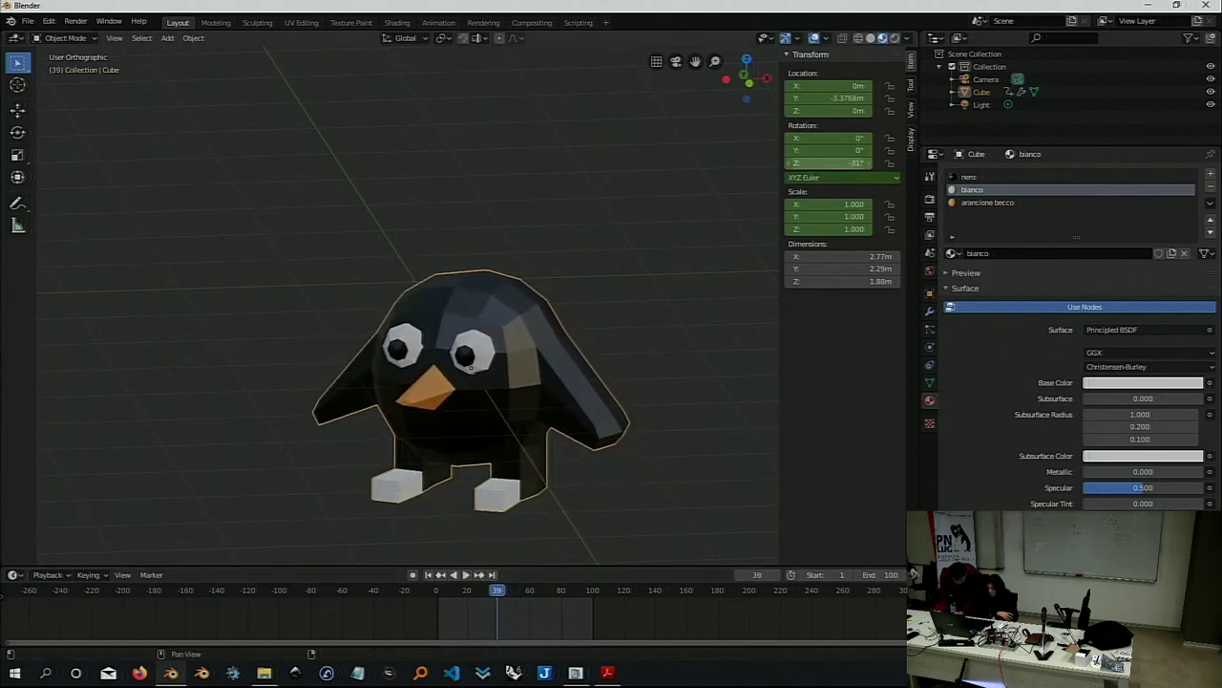
click(829, 164)
text(0)
key(Return)
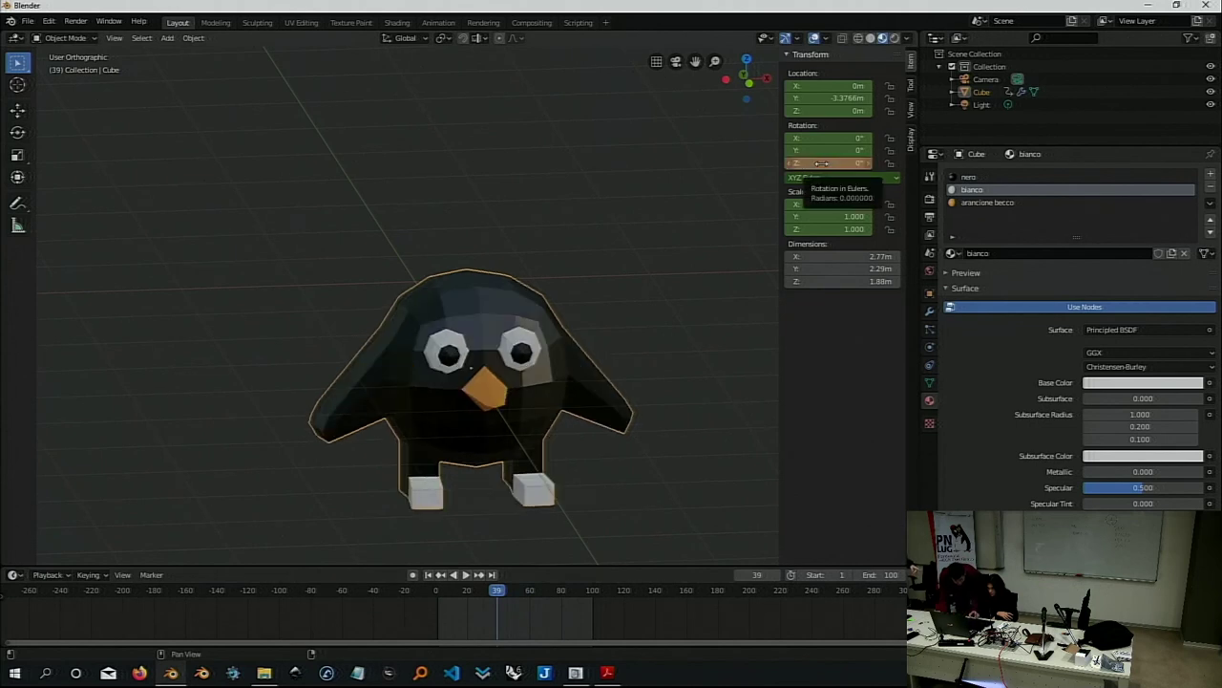
Play the finished animation from frame 1, then quit Blender discarding changes.
click(428, 574)
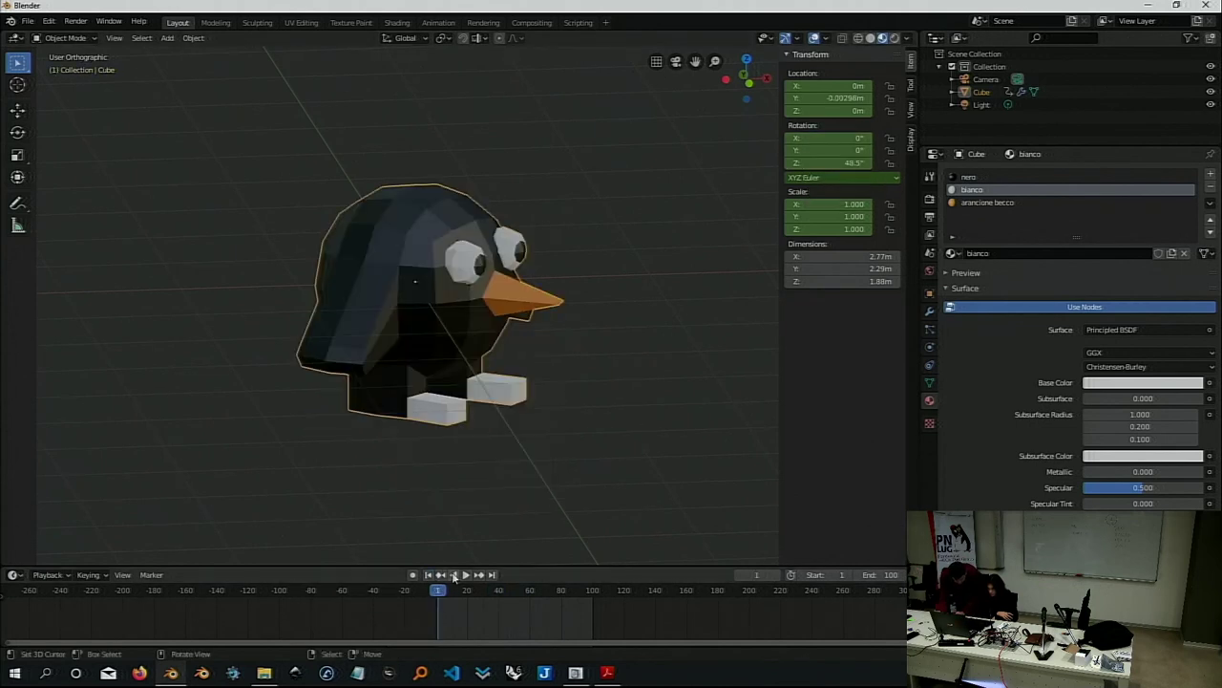
click(465, 574)
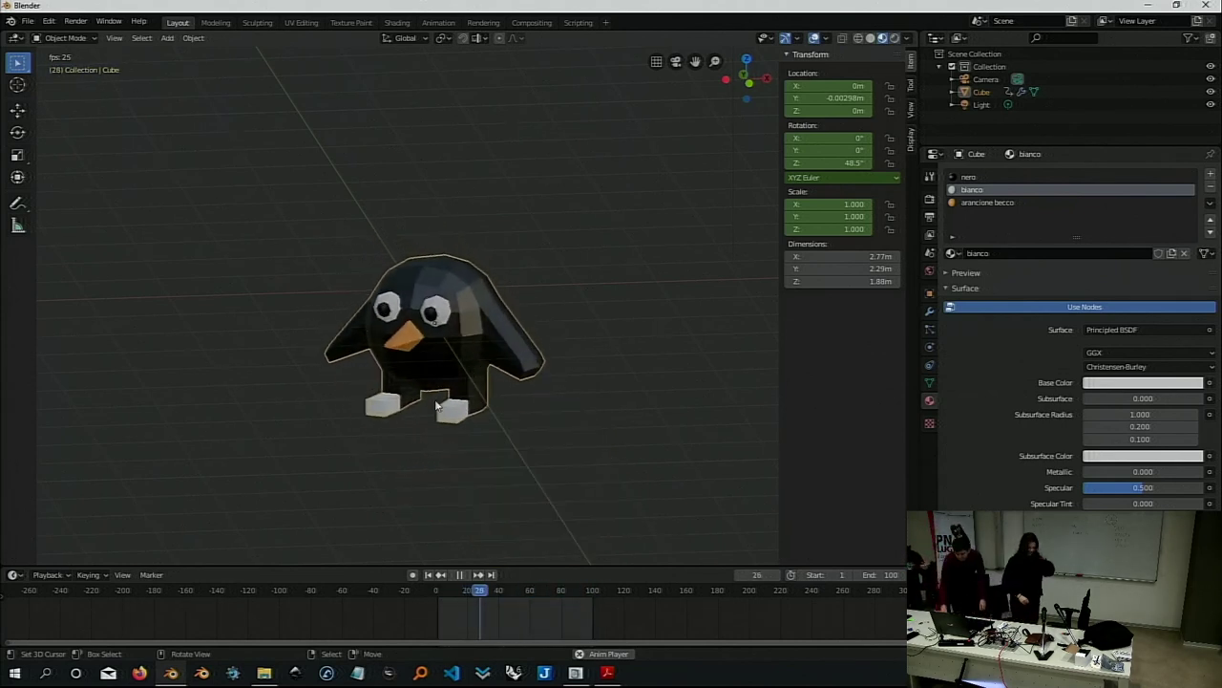
key(ctrl+q)
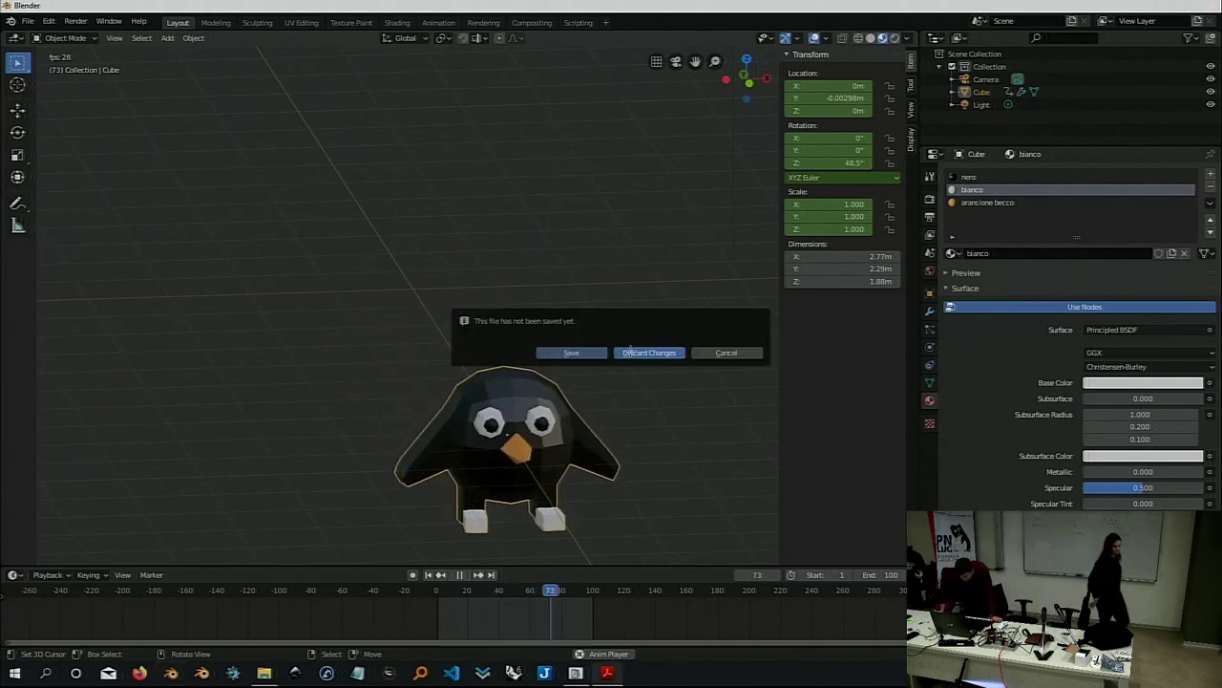
click(636, 350)
key(ctrl+q)
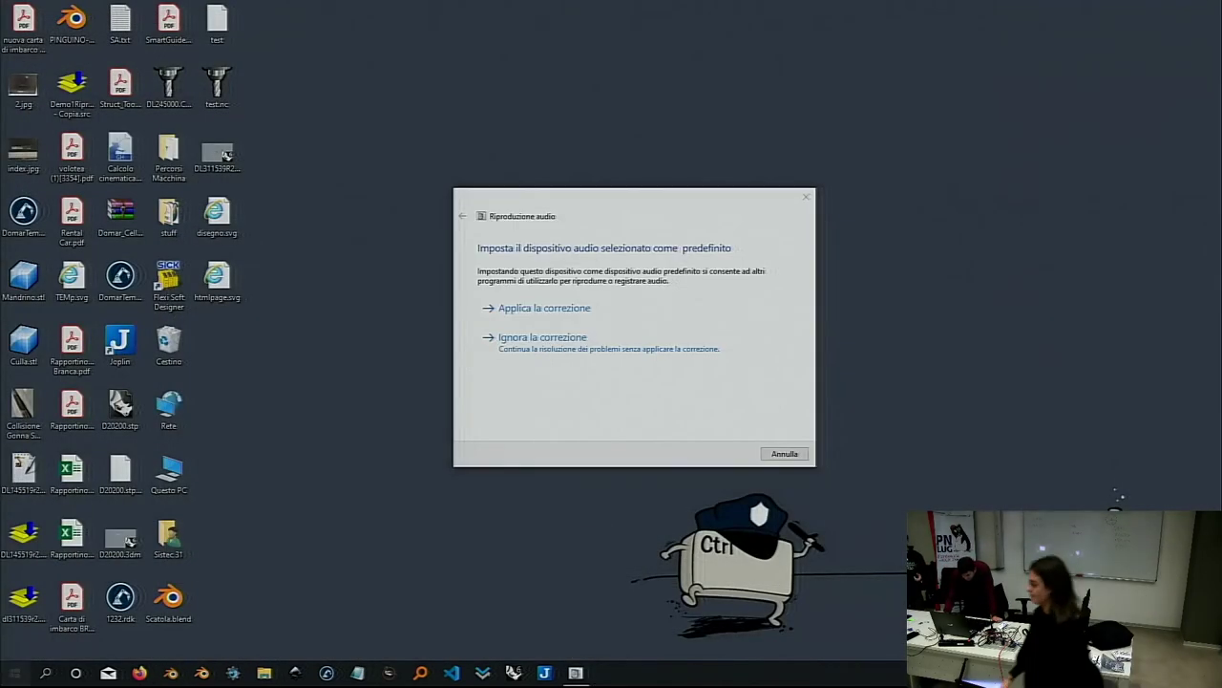
Dismiss the audio troubleshooter and shut down via Start > Power > Arresta il sistema.
key(super)
click(738, 264)
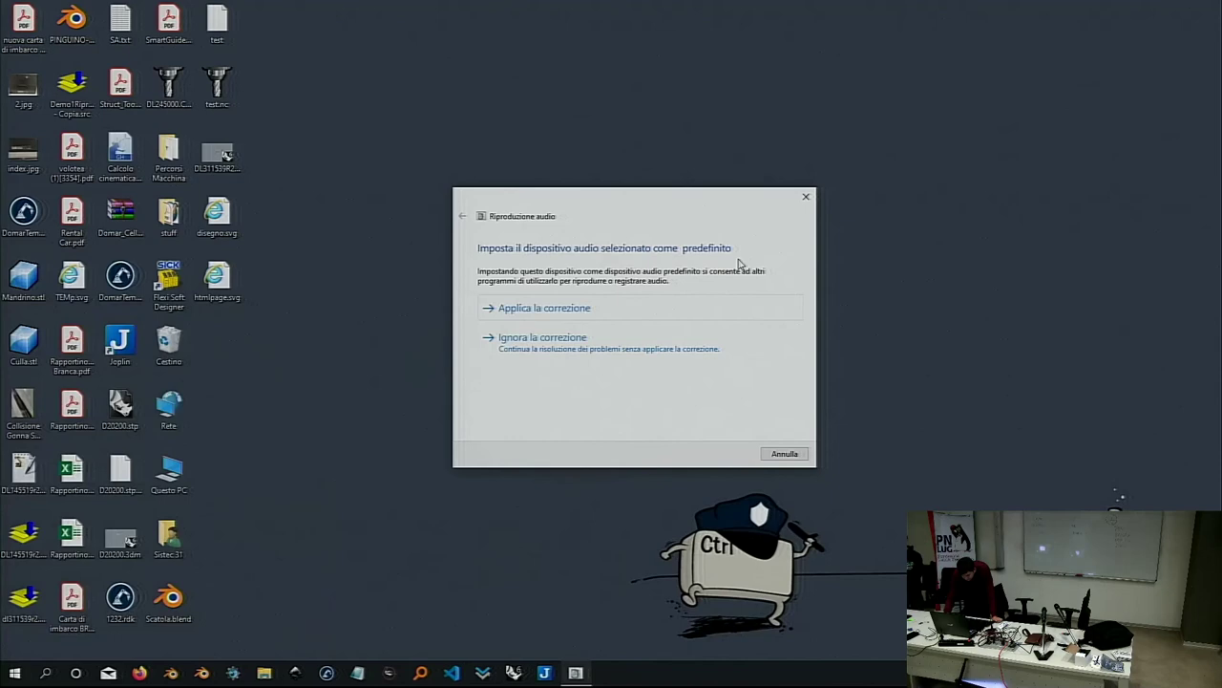
click(785, 454)
click(14, 673)
click(15, 644)
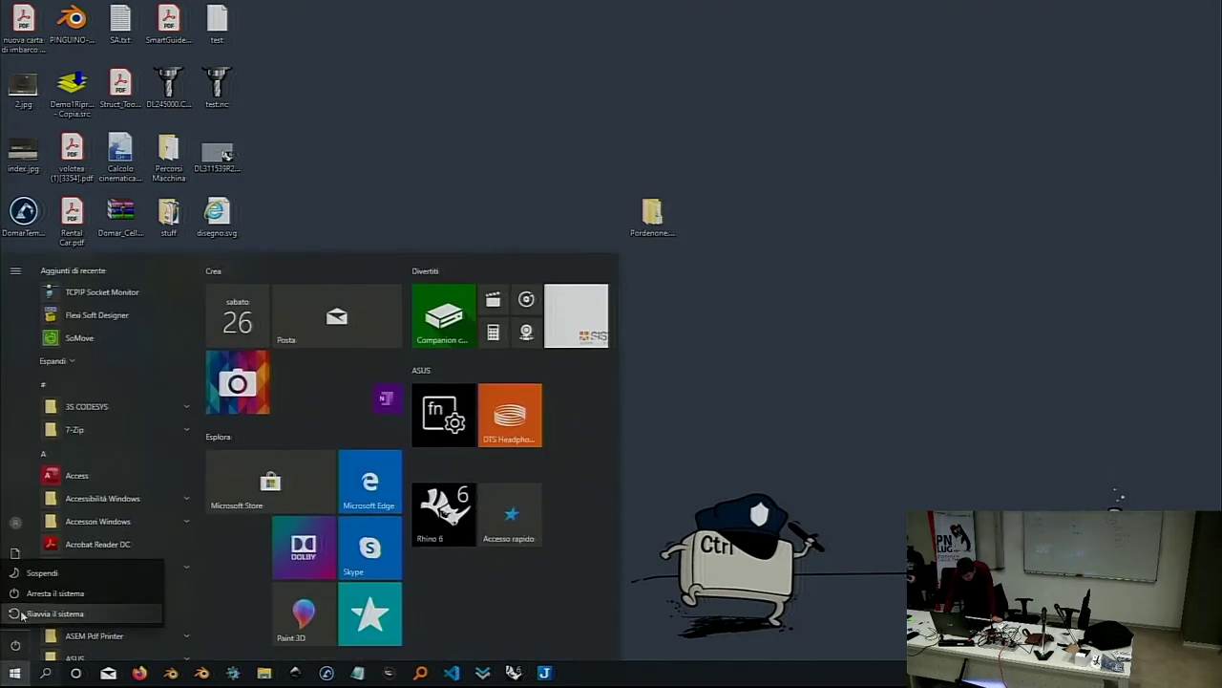
click(31, 593)
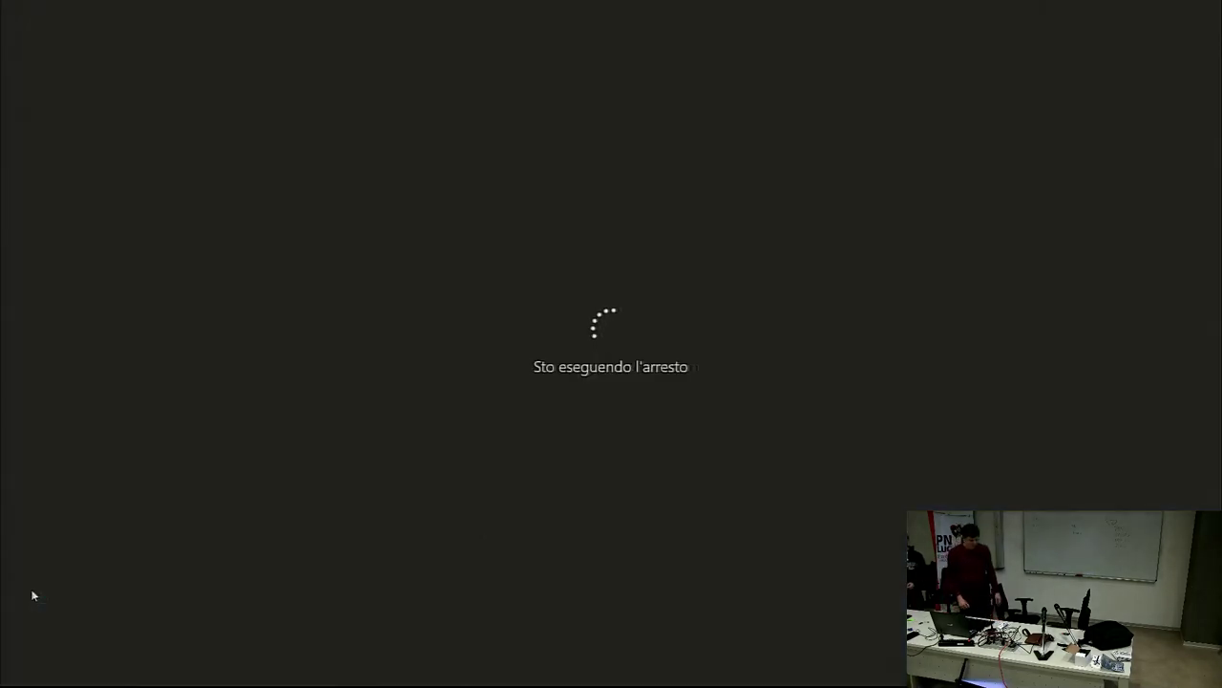